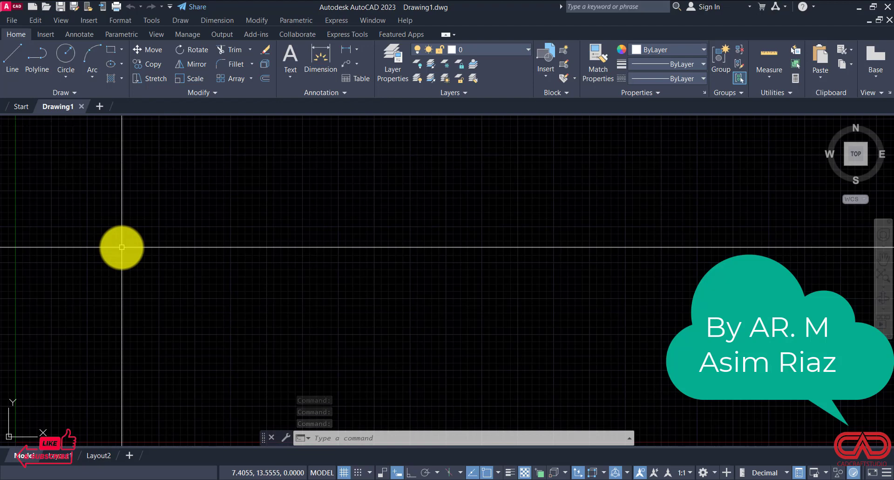
Step: Start saving the drawing and browse on drive D: to the youtube drawing folder inside youtube channel CadCraft Studio
key("ctrl+s")
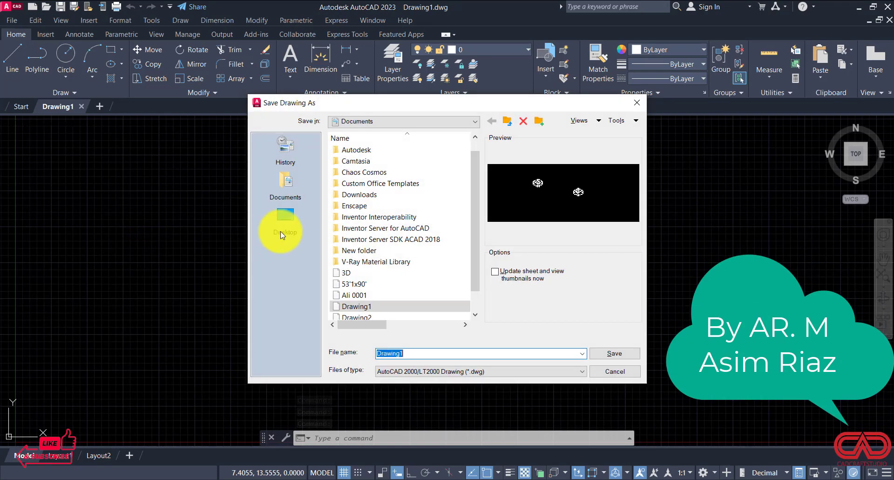
left_click(278, 216)
scroll(345, 259, "down", 1)
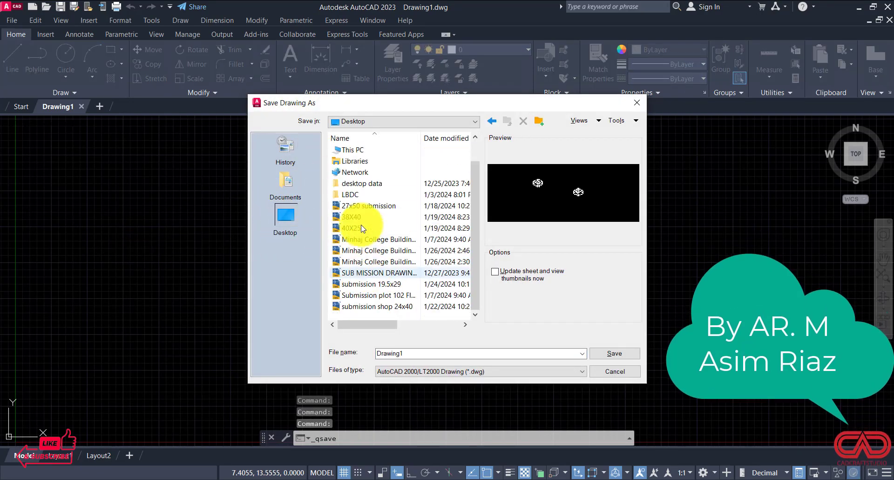
double_click(367, 150)
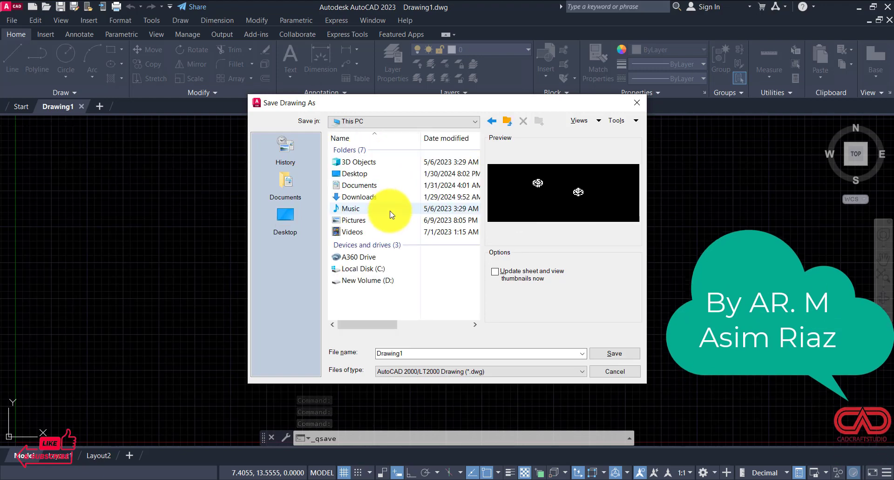
double_click(377, 284)
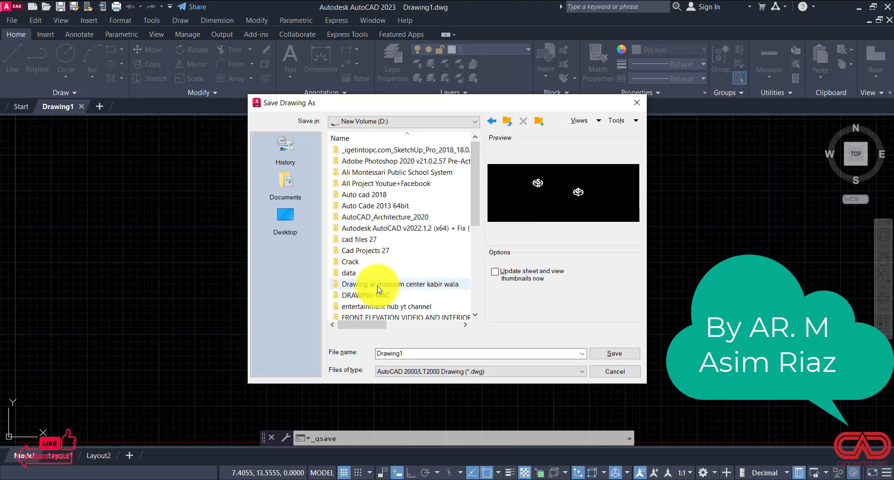
scroll(372, 286, "down", 6)
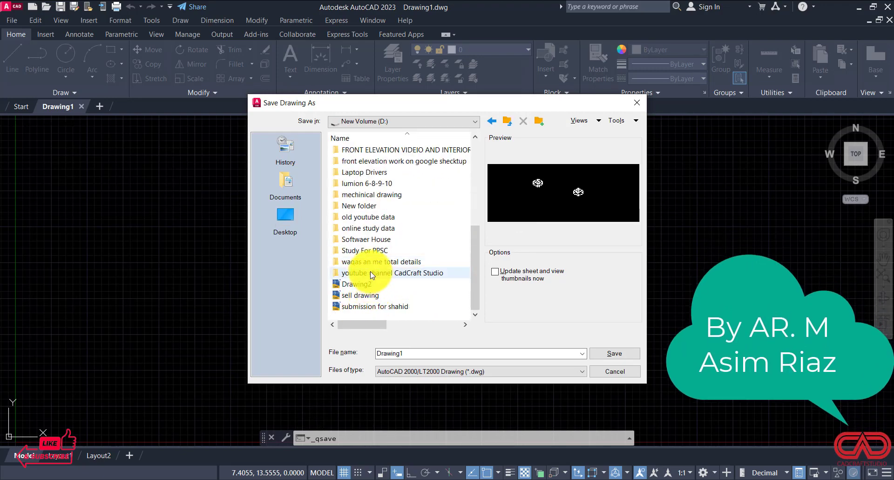
double_click(375, 273)
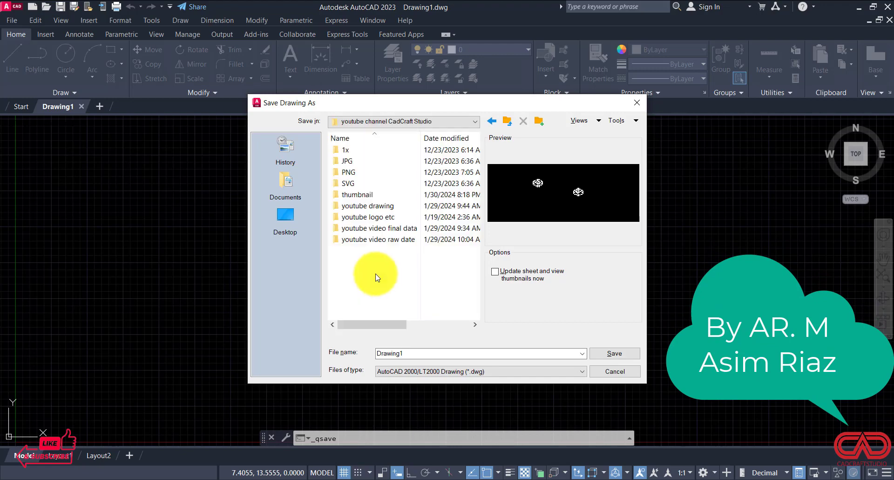
double_click(366, 205)
Step: Name the file Drawing15 and save it in the youtube drawing folder
left_click(412, 353)
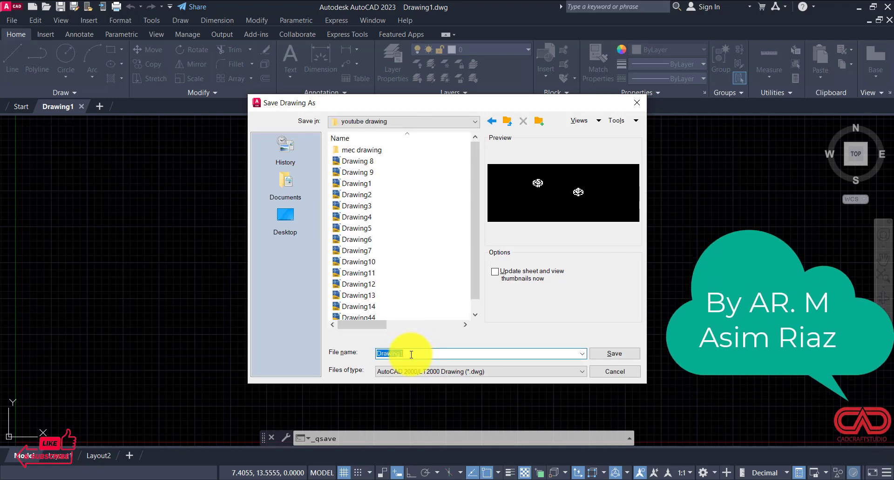
left_click(415, 353)
type("5")
key("Return")
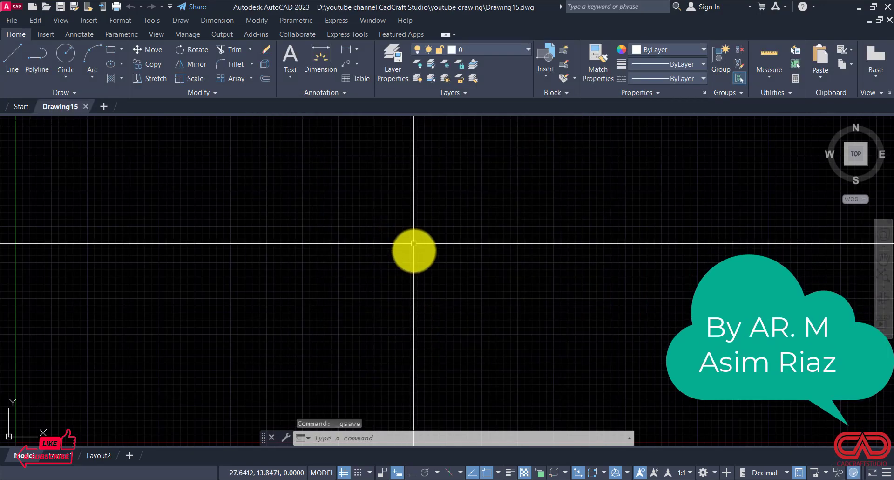
Step: Open the drawing units settings and choose Decimal as the length type
scroll(491, 307, "down", 3)
scroll(438, 264, "down", 3)
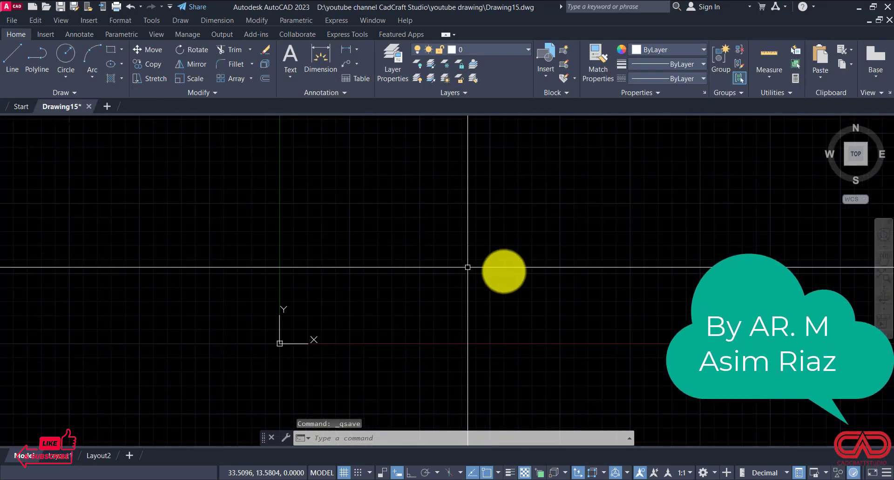
type("un")
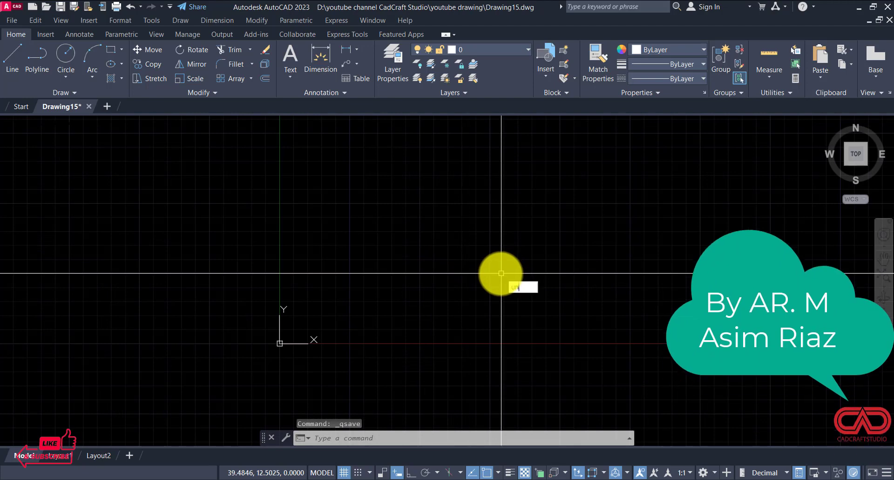
key("Return")
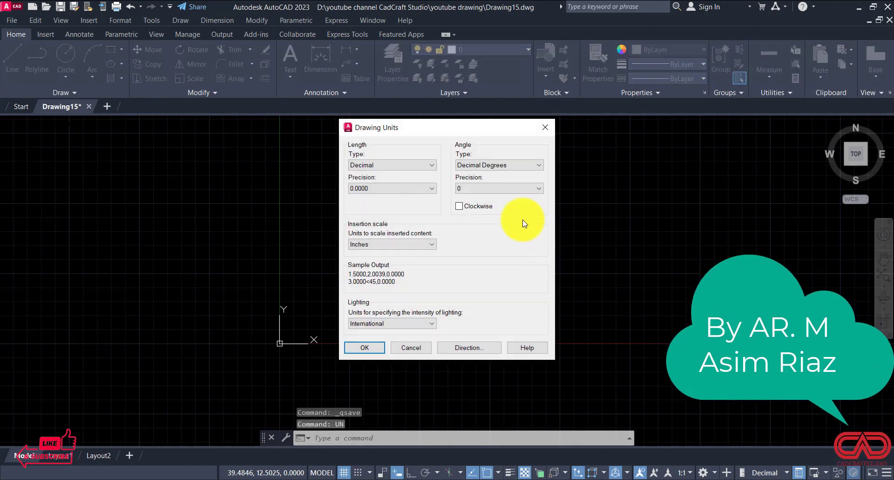
left_click(399, 164)
left_click(391, 179)
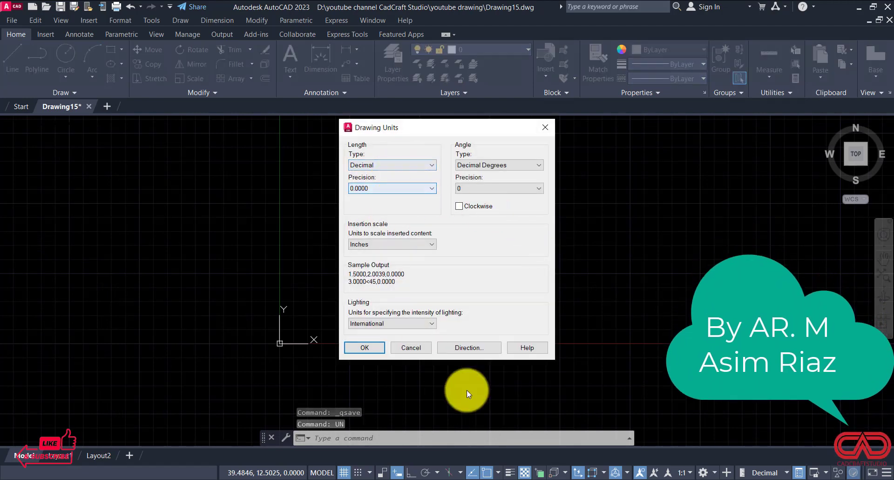
Step: Check the dimensions in DWG NO 15.pdf, then set the length precision to 0.00 and choose a metric insertion scale unit
left_click(364, 479)
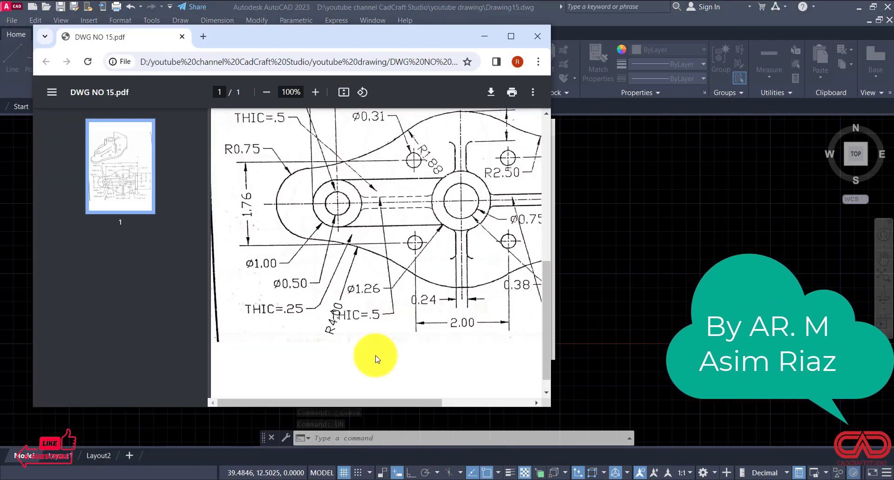
scroll(390, 334, "up", 2)
scroll(392, 302, "up", 3)
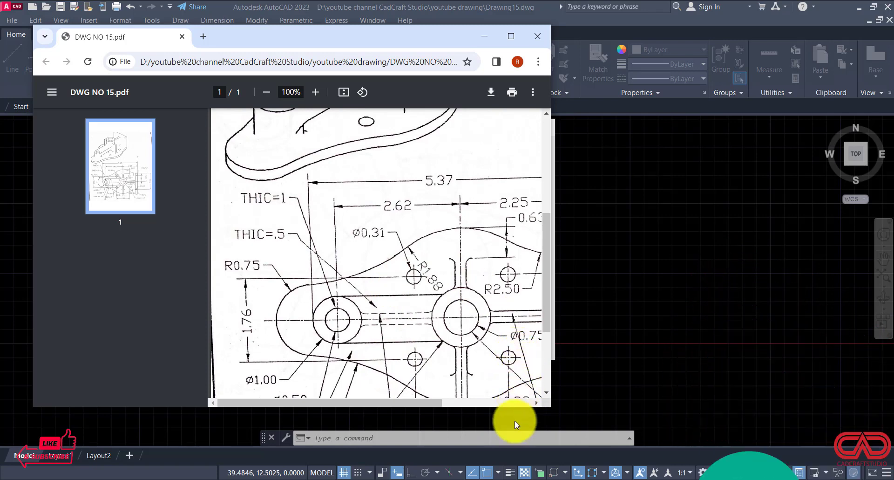
left_click(505, 473)
left_click(373, 188)
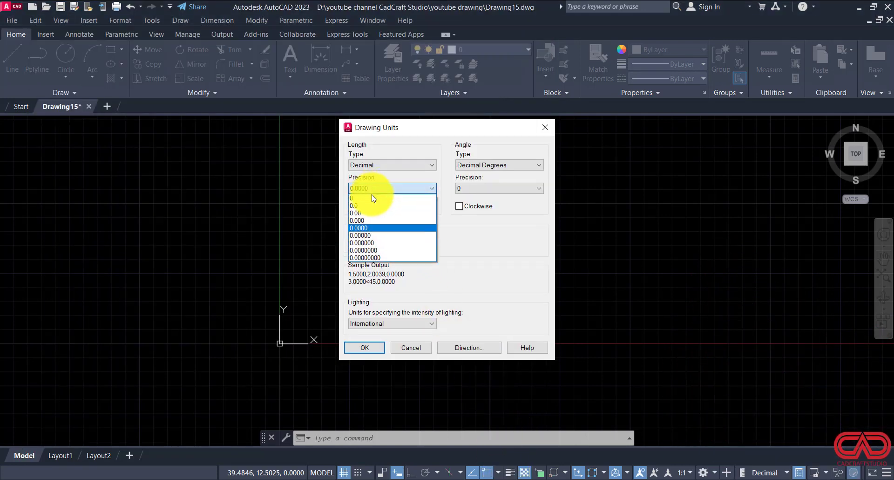
left_click(372, 212)
left_click(360, 244)
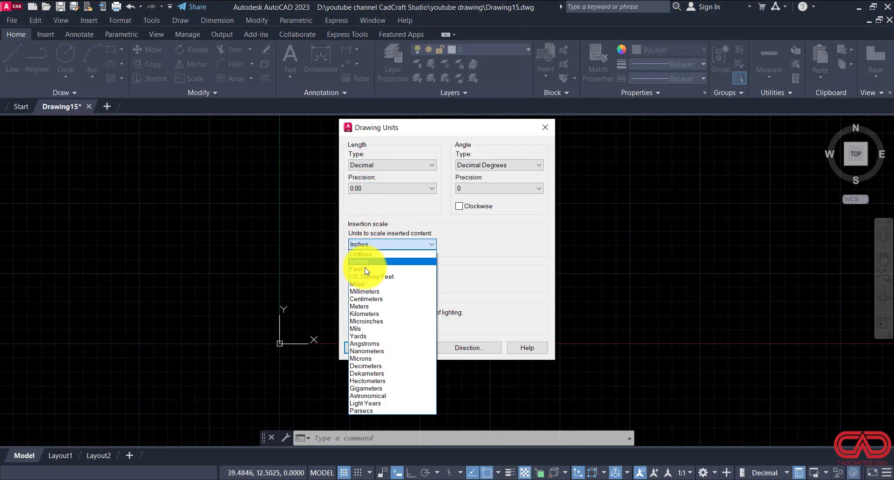
left_click(366, 296)
left_click(358, 347)
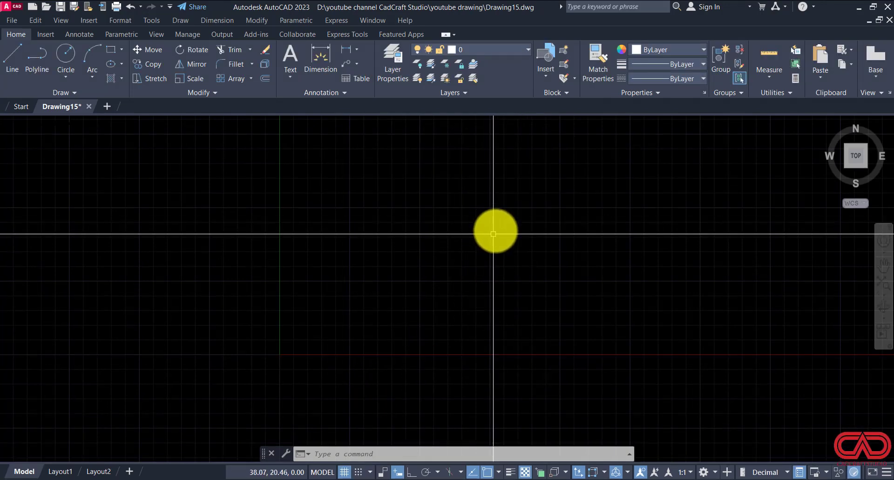
Step: Modify the Standard dimension style so its linear primary units have a precision of 0.00
type("d")
key("Return")
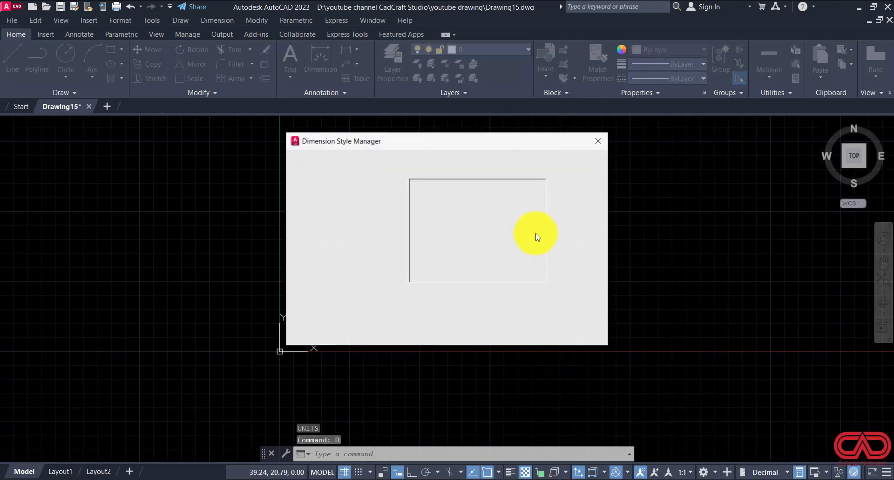
left_click(582, 220)
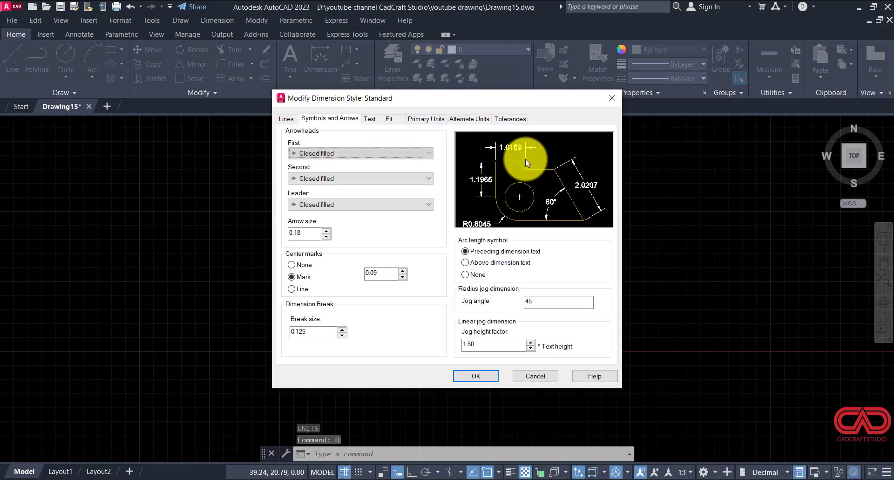
left_click(423, 120)
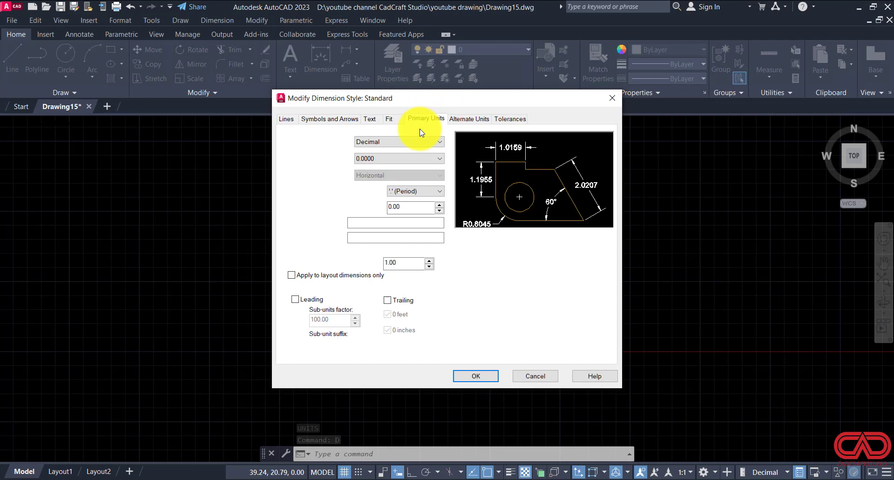
left_click(396, 158)
left_click(379, 183)
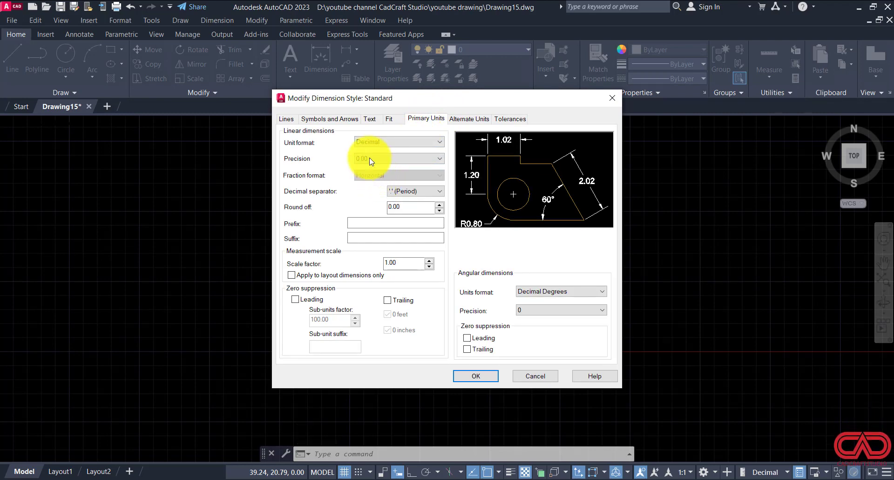
Step: Set the Standard dimension style's arrow size to 0.10, accept the changes and close the style manager
left_click(370, 119)
left_click_drag(409, 202, 400, 199)
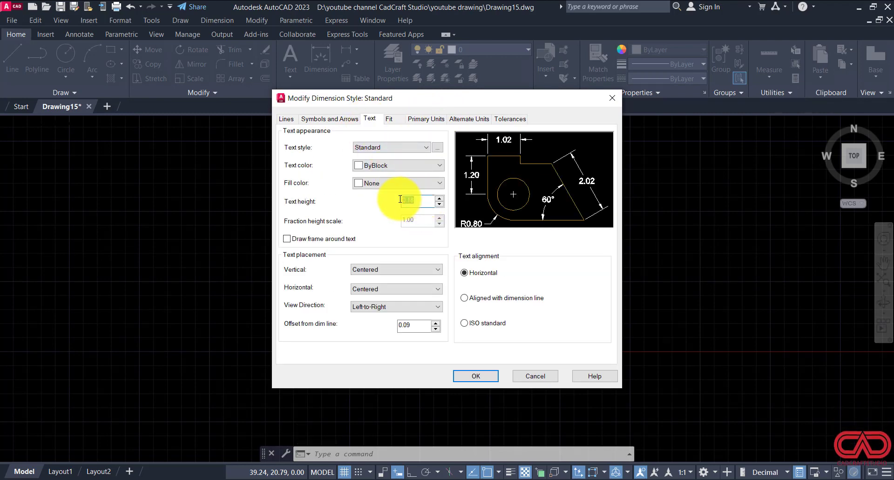
left_click(329, 119)
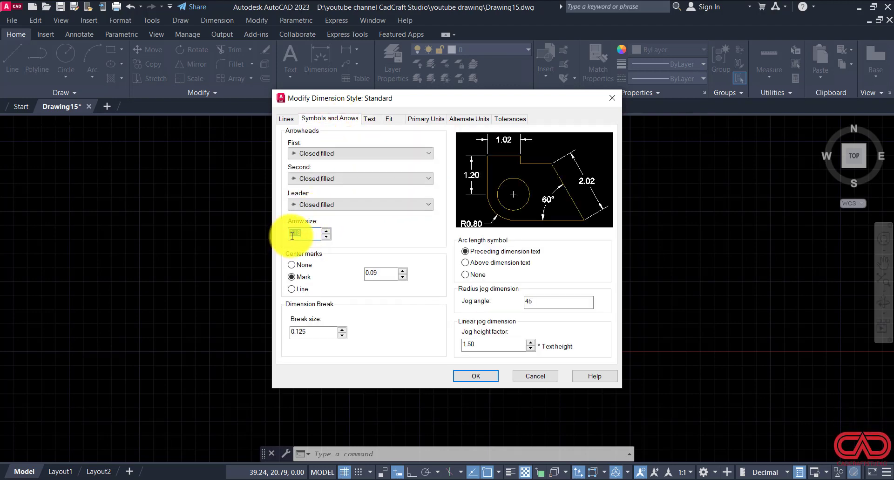
left_click_drag(292, 236, 296, 236)
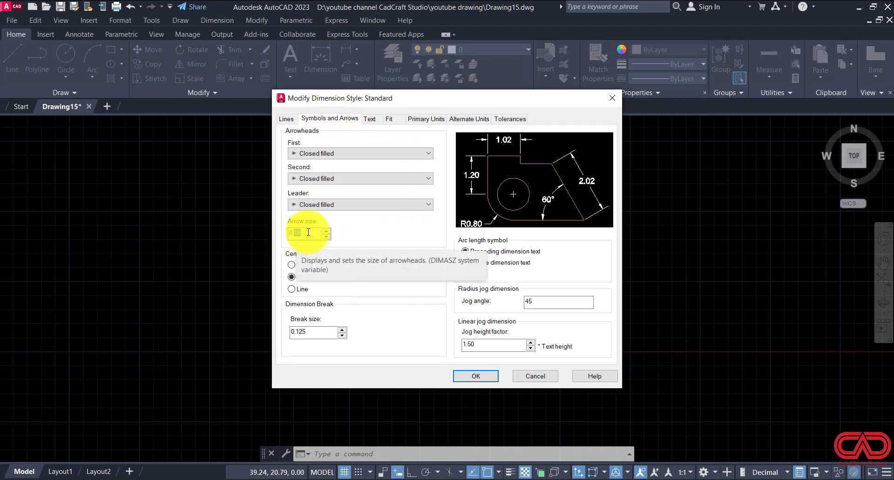
type("1")
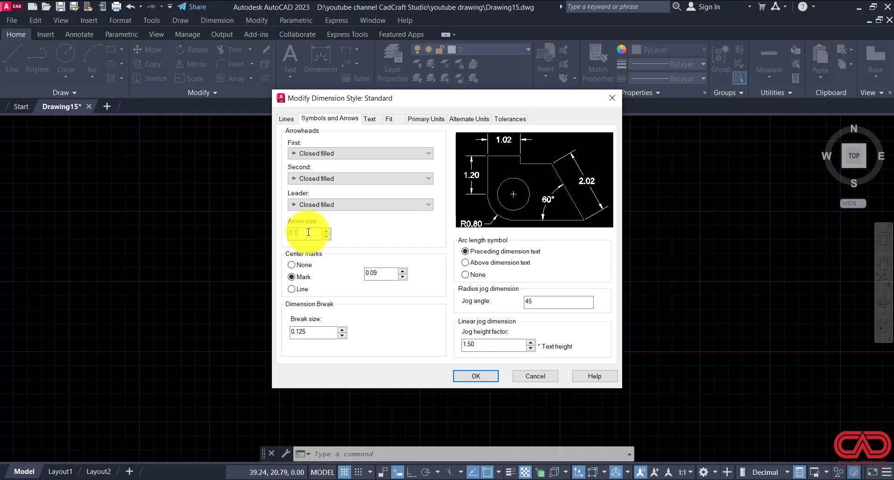
type("0")
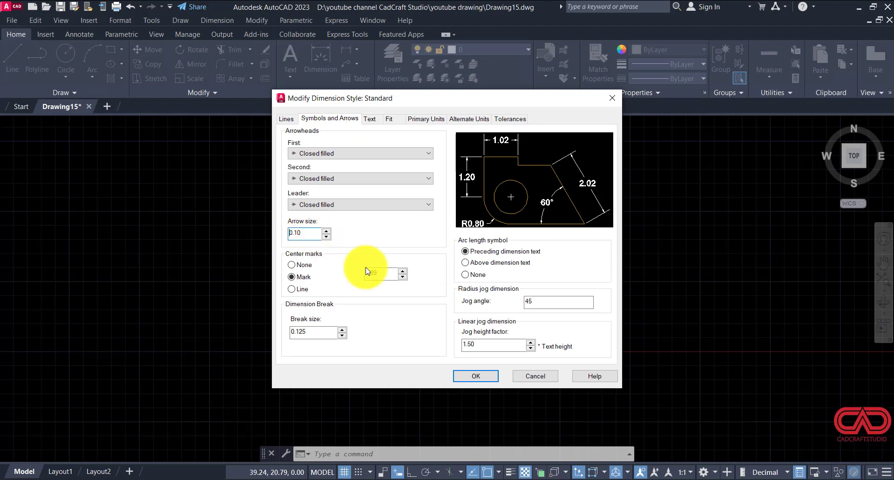
left_click(475, 375)
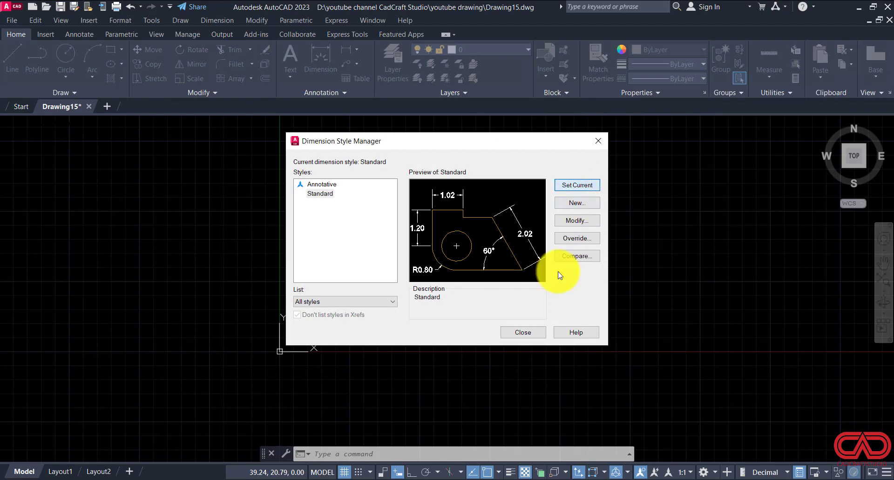
left_click(524, 331)
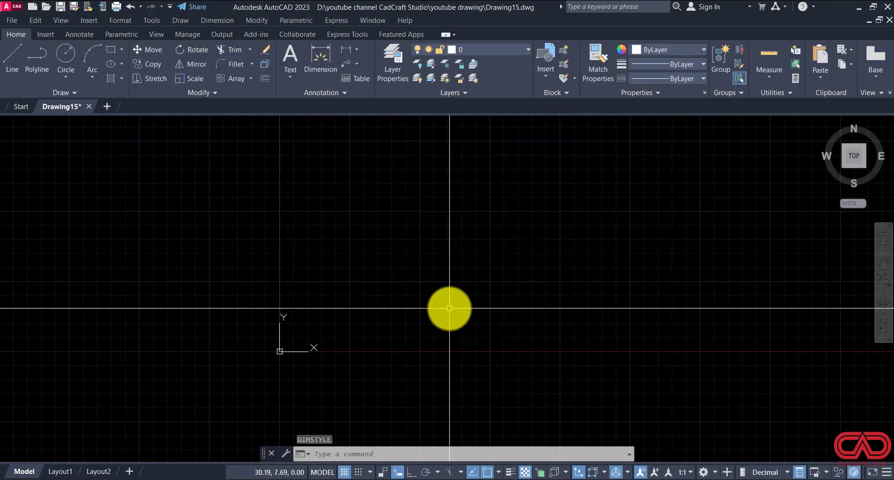
Step: Check the overall size and horizontal dimensions of the part's plan view in DWG NO 15.pdf for choosing the drawing limits
type("LIMIt")
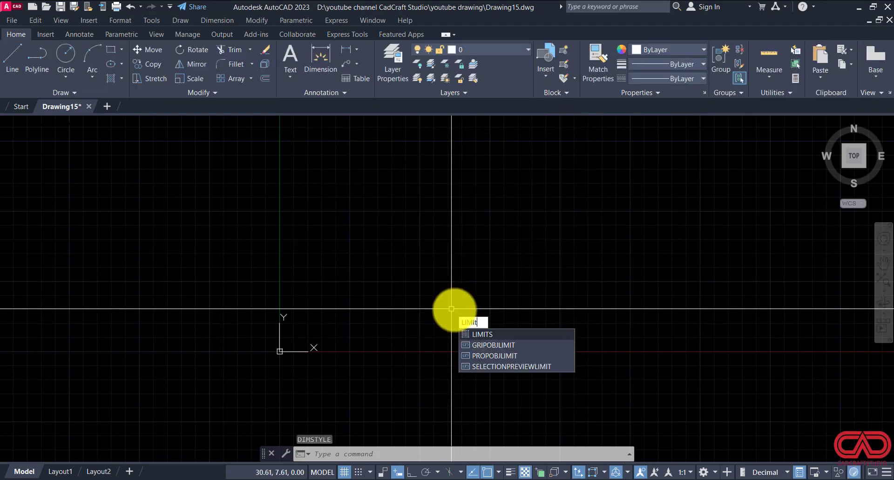
type("s")
key("Return")
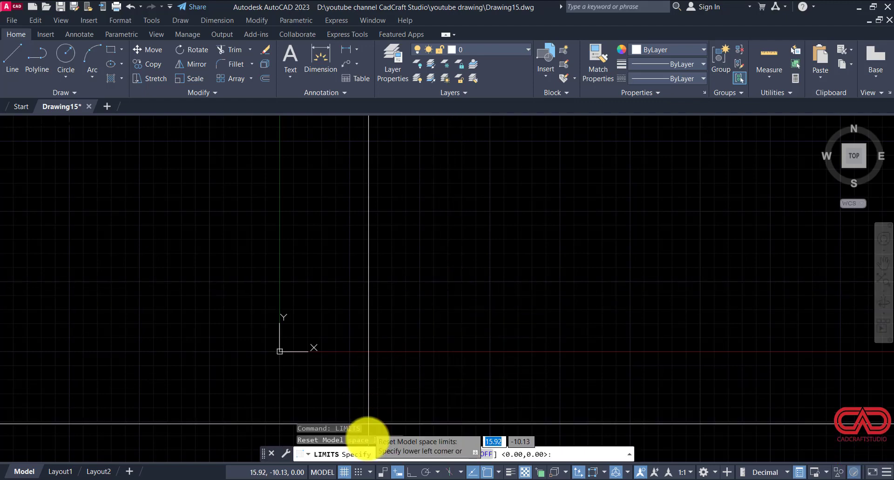
left_click(356, 479)
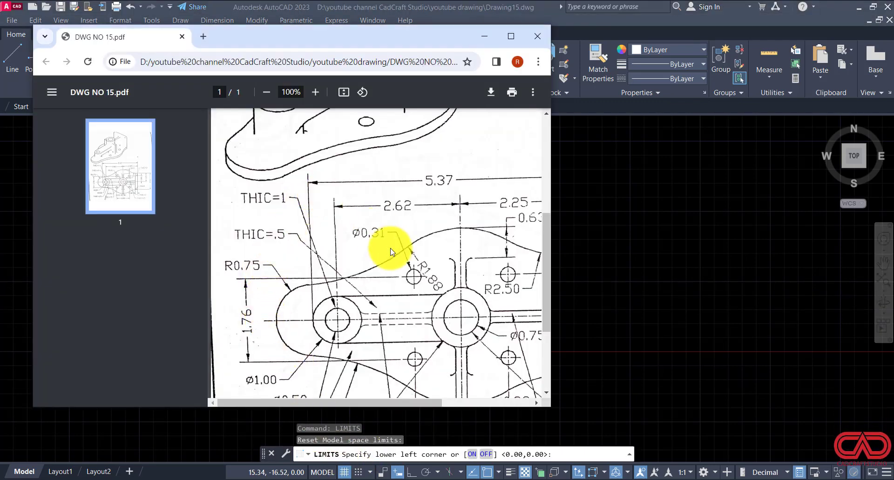
scroll(392, 254, "down", 3)
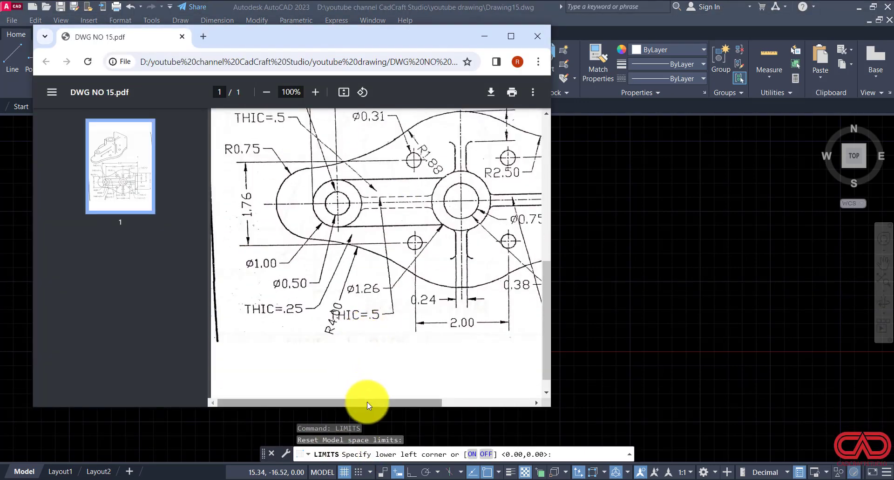
left_click_drag(367, 401, 433, 401)
scroll(399, 300, "up", 3)
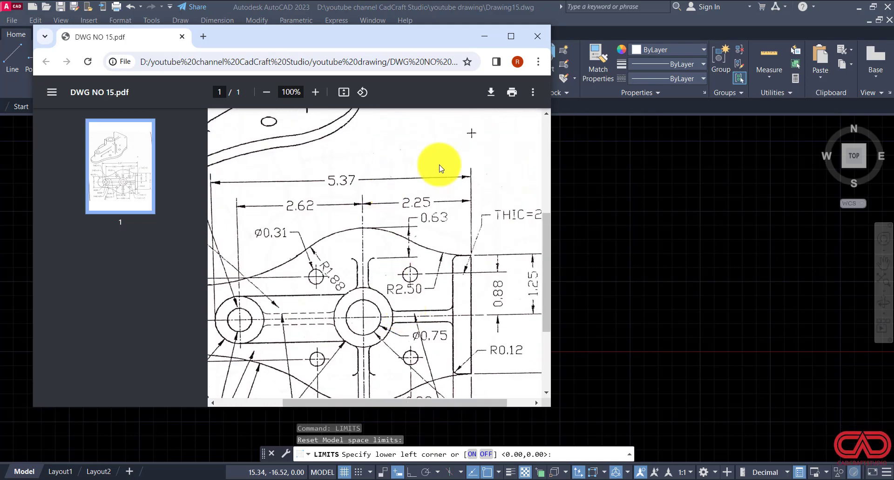
left_click_drag(455, 402, 414, 401)
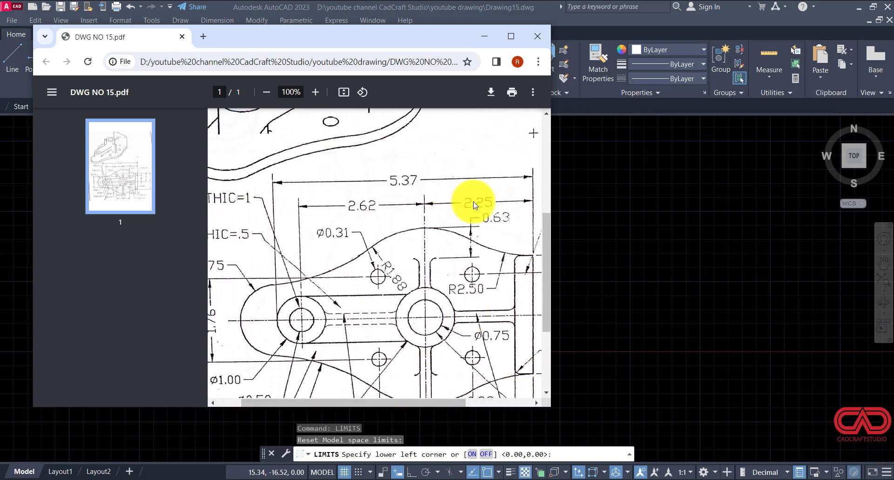
left_click(479, 37)
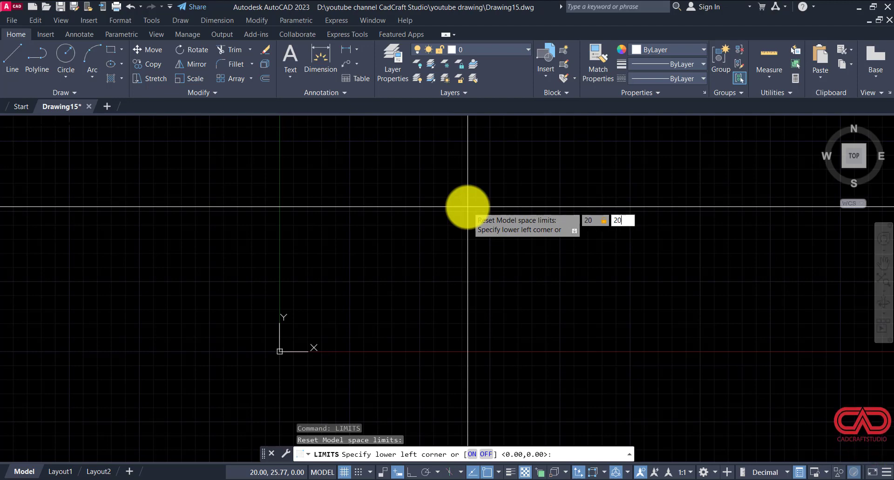
key("Return")
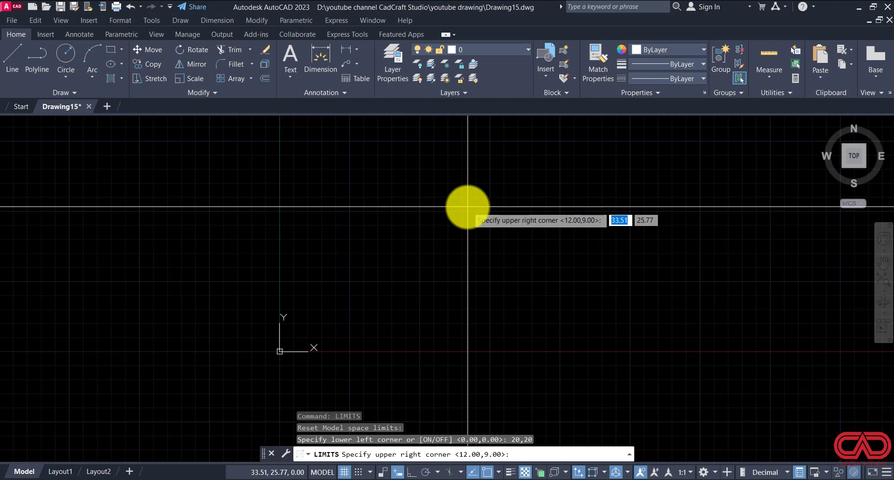
key("Escape")
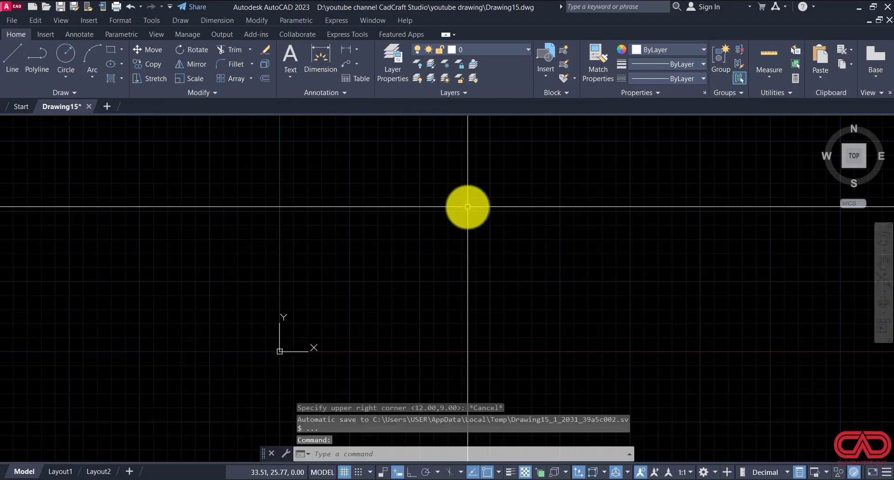
key("Escape")
key("Escape")
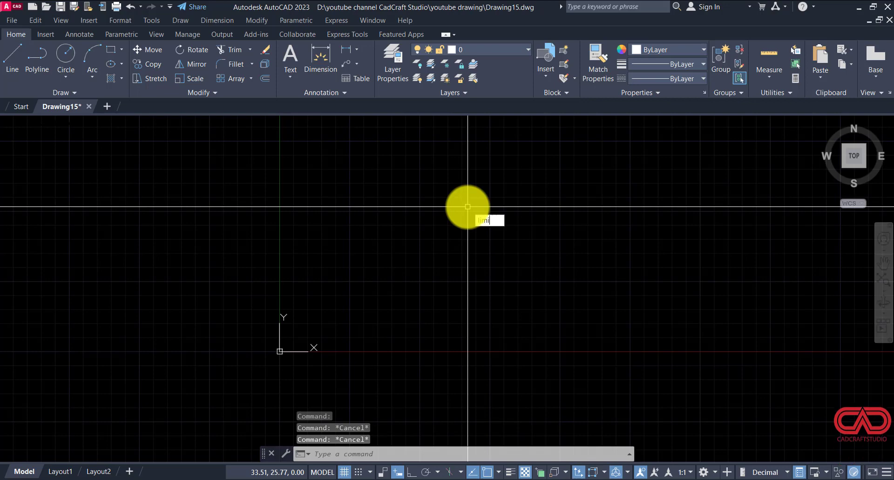
Step: Set the drawing limits with the lower left corner at 0,0 and the upper right at 20,20, and zoom to all
type("limi")
key("Return")
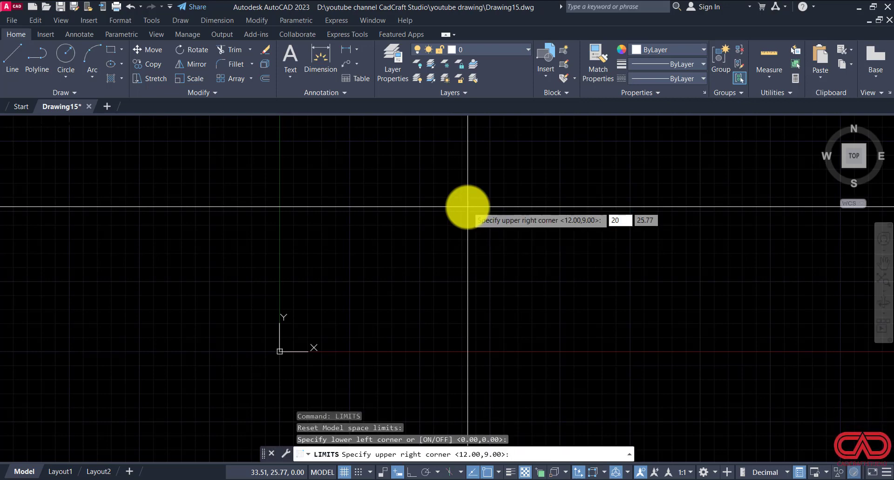
type("20,20")
key("Return")
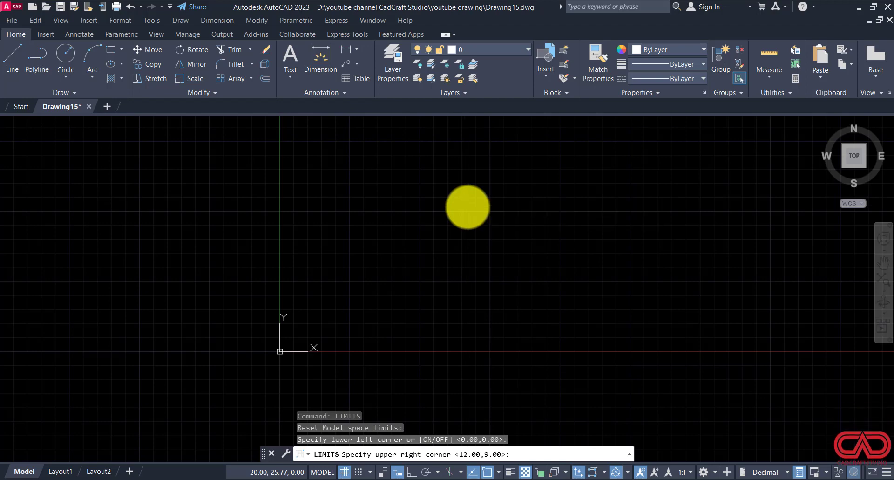
type("z")
key("Return")
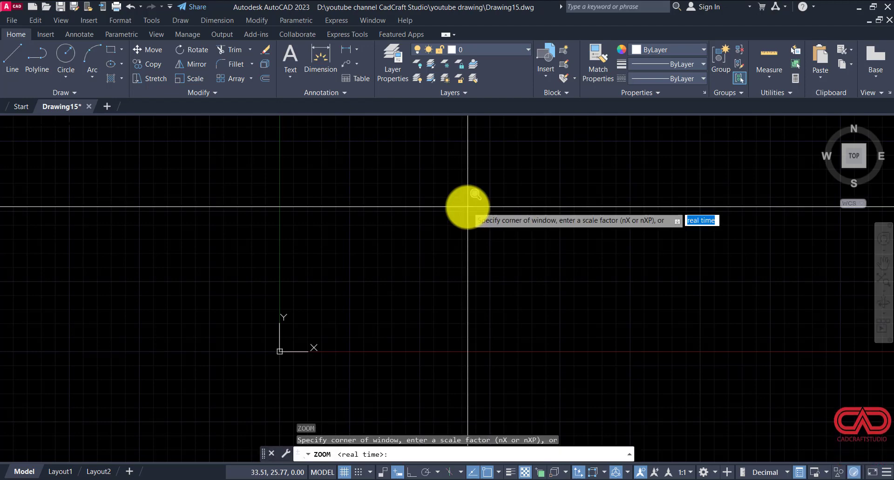
type("a")
key("Return")
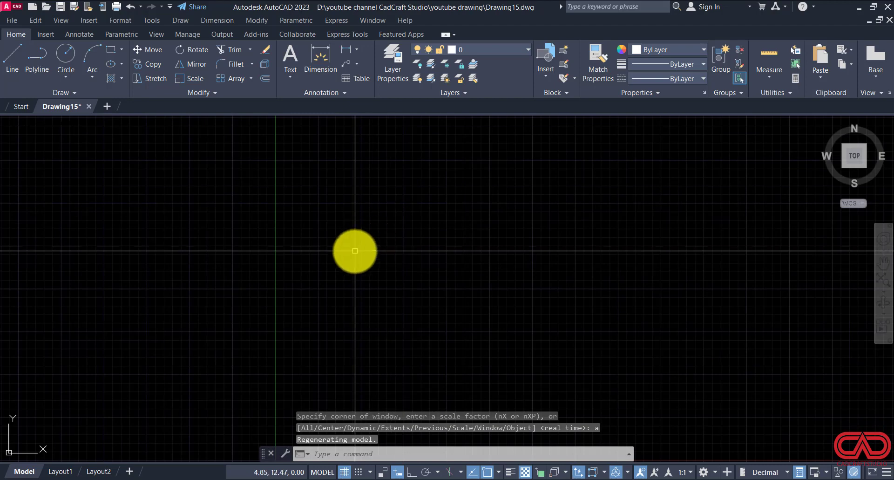
Step: Turn off the display of the UCS icon at the UCS origin point
type("uc")
key("Return")
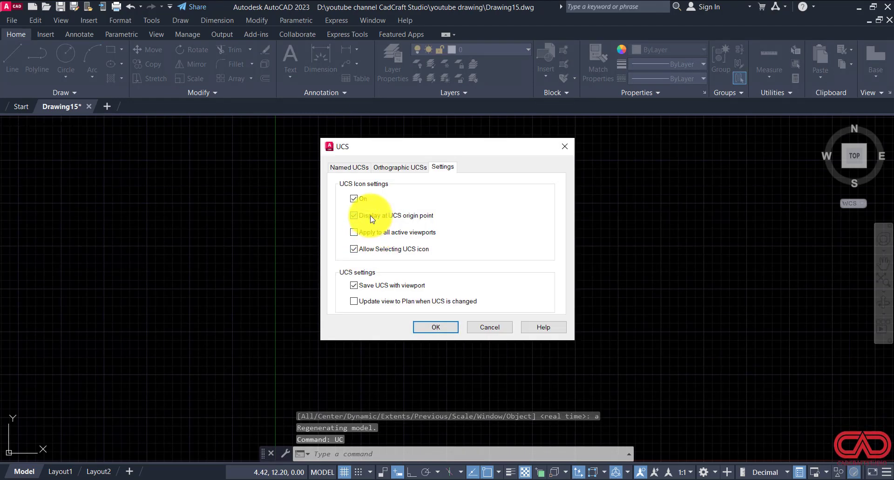
left_click(371, 218)
left_click(430, 329)
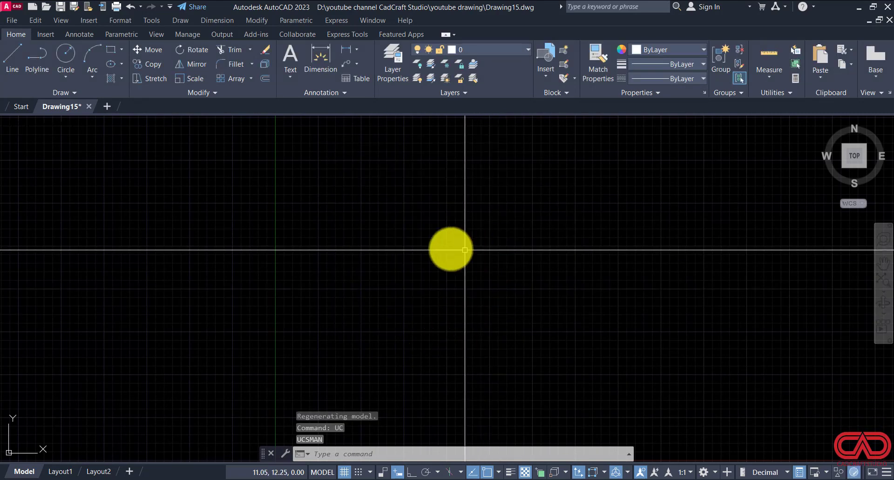
Step: Draw a horizontal line 10 units long with Ortho mode on
type("l")
key("Return")
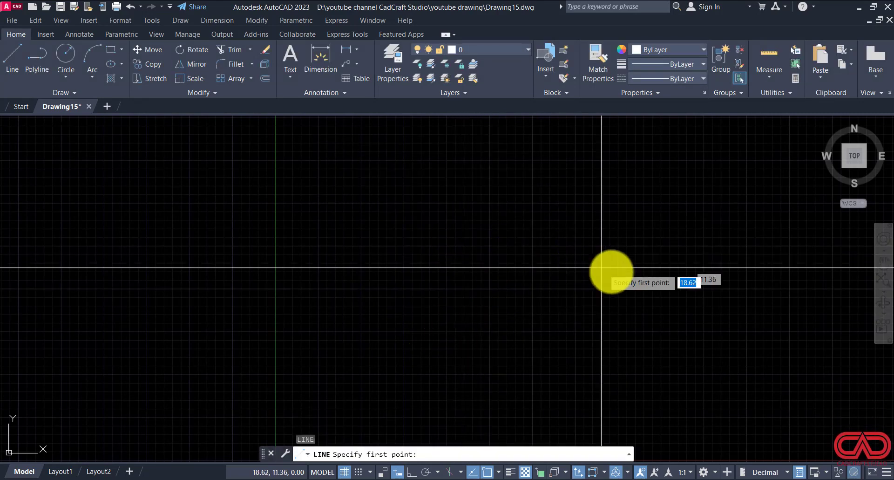
left_click(716, 280)
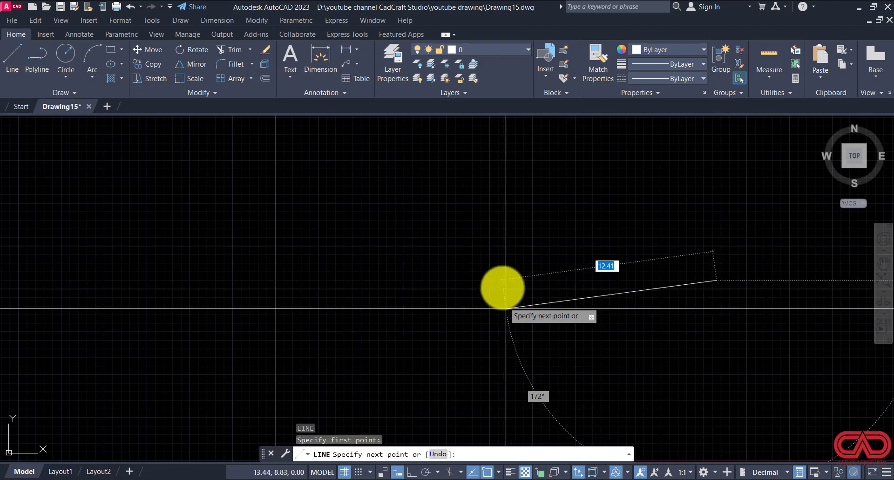
key("F8")
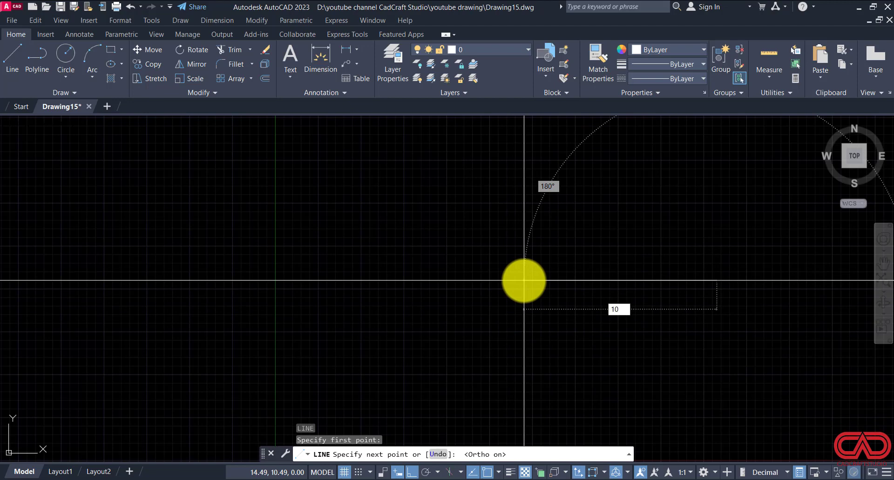
type("10")
key("Return")
key("Return")
Step: Draw a vertical line 10 units long downward from above the horizontal line so that it crosses it
scroll(661, 320, "down", 1)
middle_click_drag(661, 319, 451, 331)
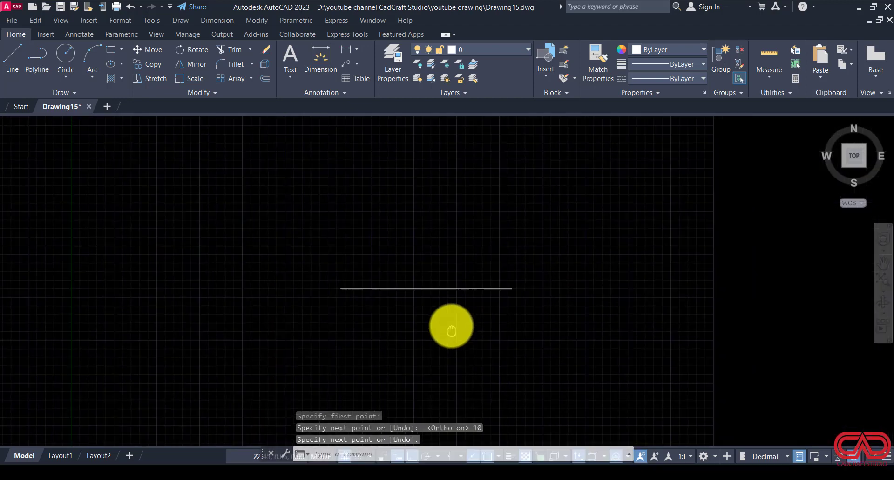
scroll(498, 317, "up", 2)
key("Return")
left_click(400, 131)
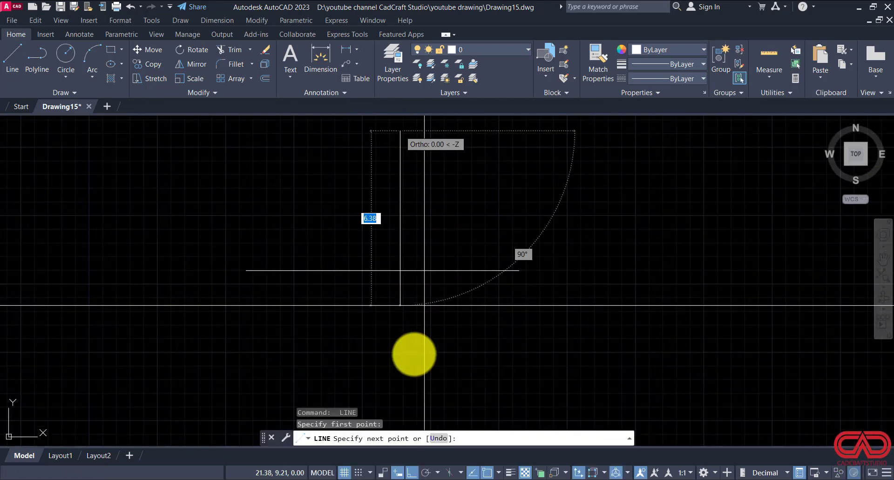
key("Return")
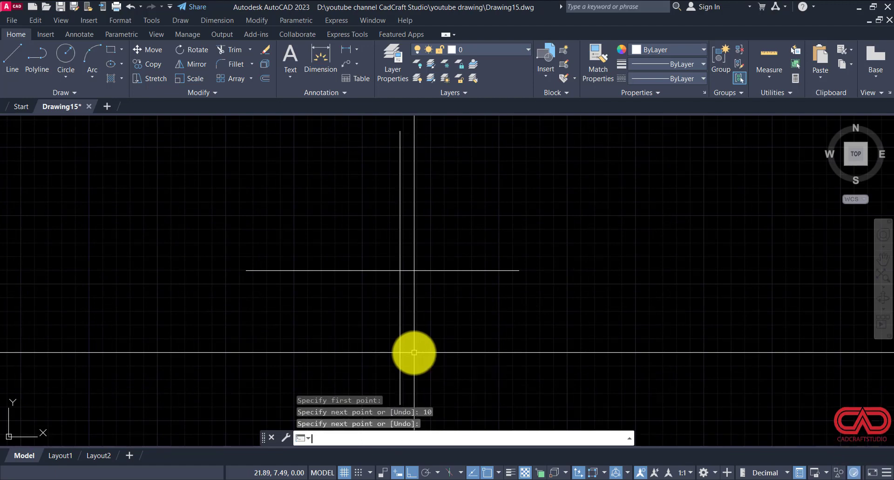
Step: Move the vertical line by its midpoint onto the midpoint of the horizontal line
scroll(433, 276, "down", 2)
left_click(442, 228)
left_click(378, 248)
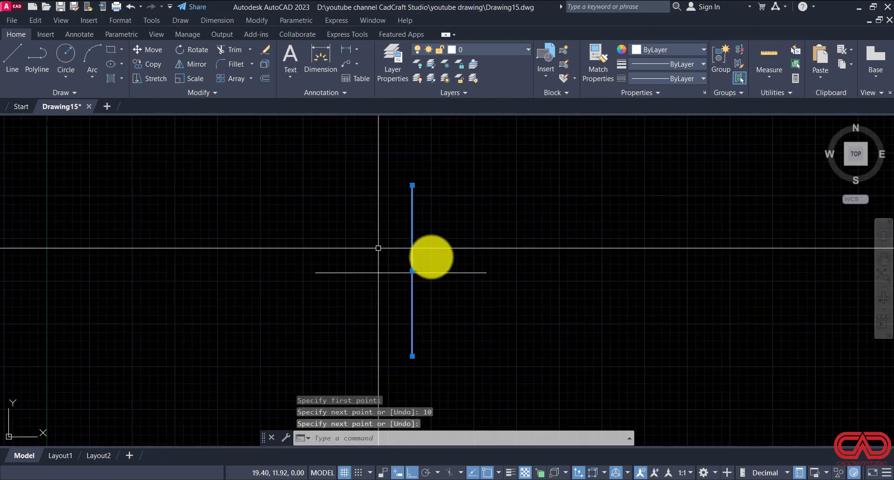
left_click(447, 273)
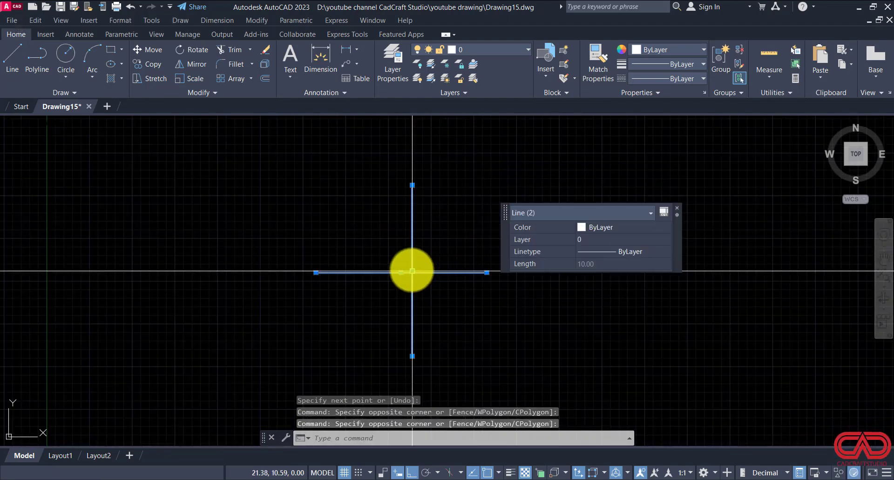
left_click(413, 271)
left_click(401, 271)
scroll(396, 277, "up", 4)
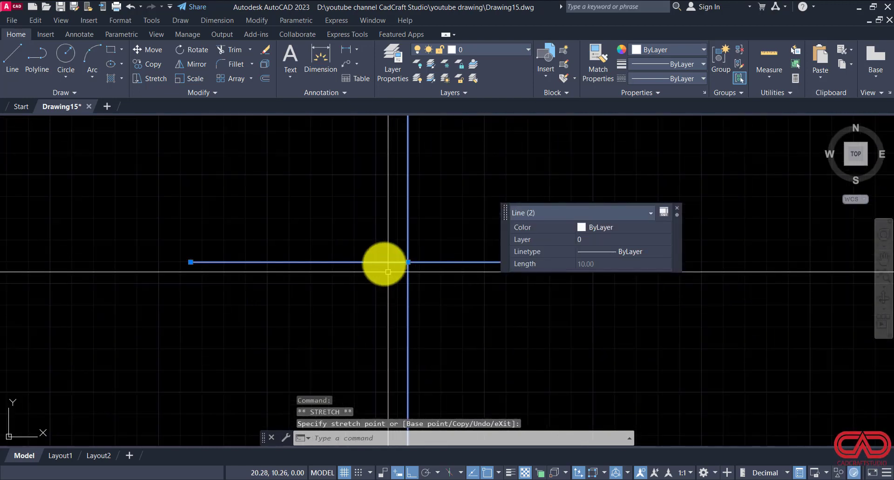
Step: Dismiss the quick properties of the selected lines and check the horizontal spacing dimensions in DWG NO 15.pdf
left_click(353, 479)
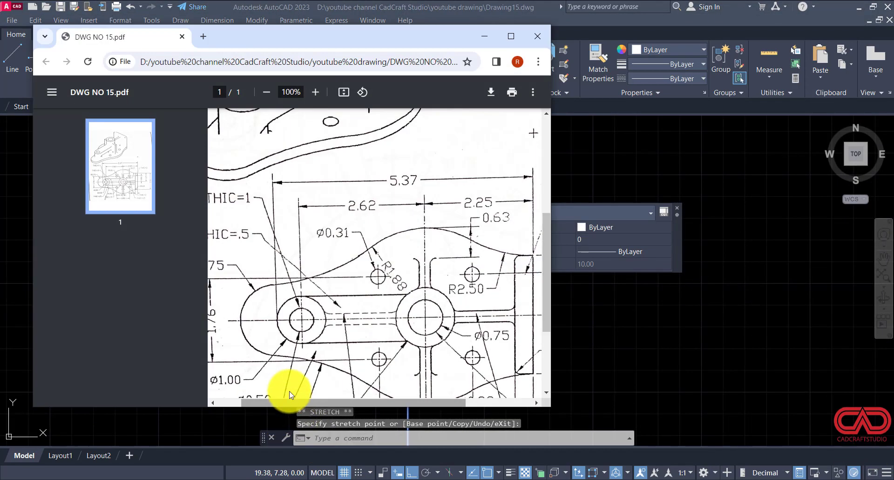
scroll(617, 336, "down", 4)
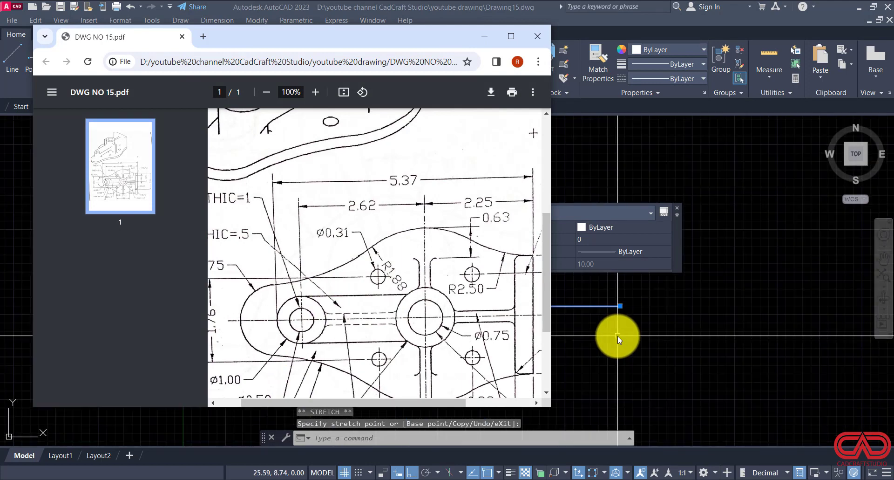
left_click(618, 337)
middle_click_drag(611, 330, 707, 341)
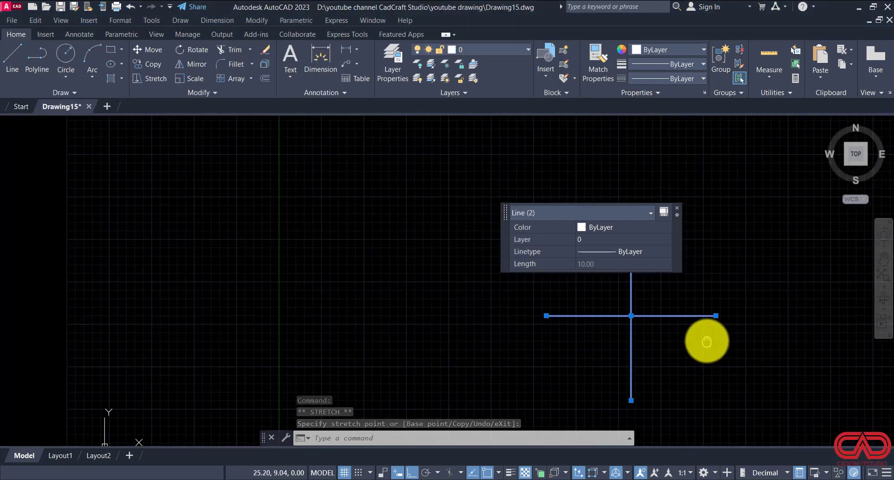
left_click(677, 208)
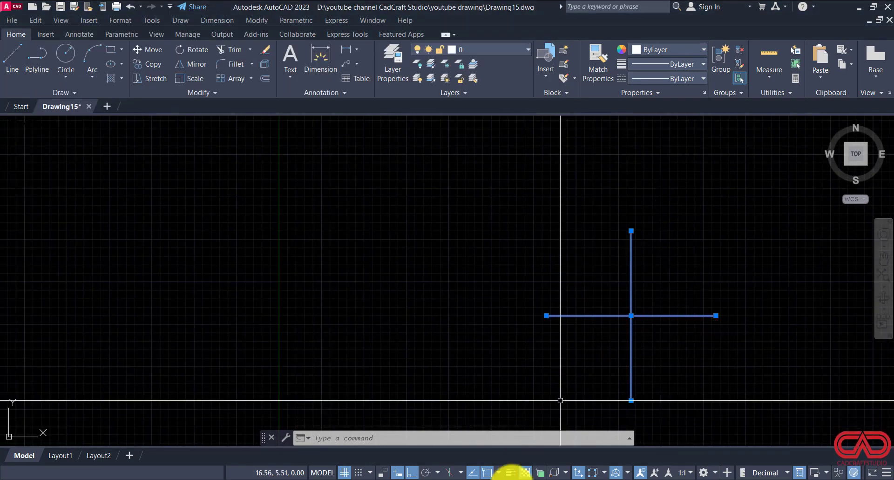
left_click(358, 478)
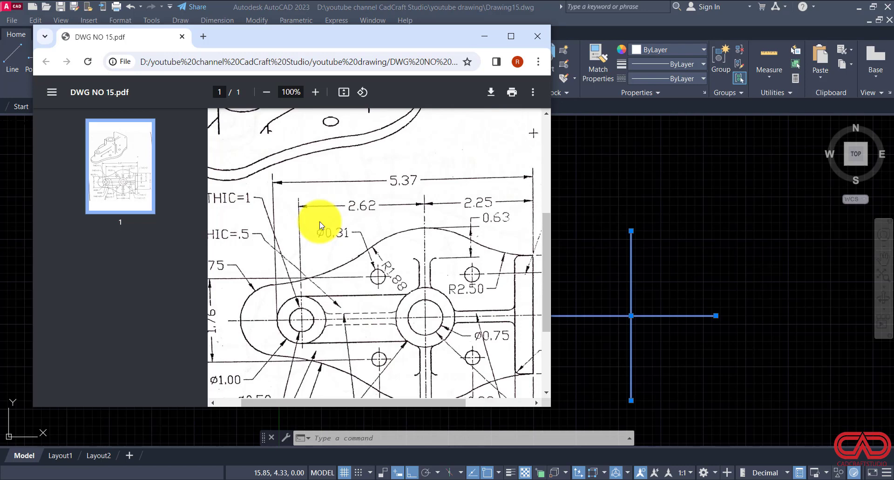
left_click(551, 278)
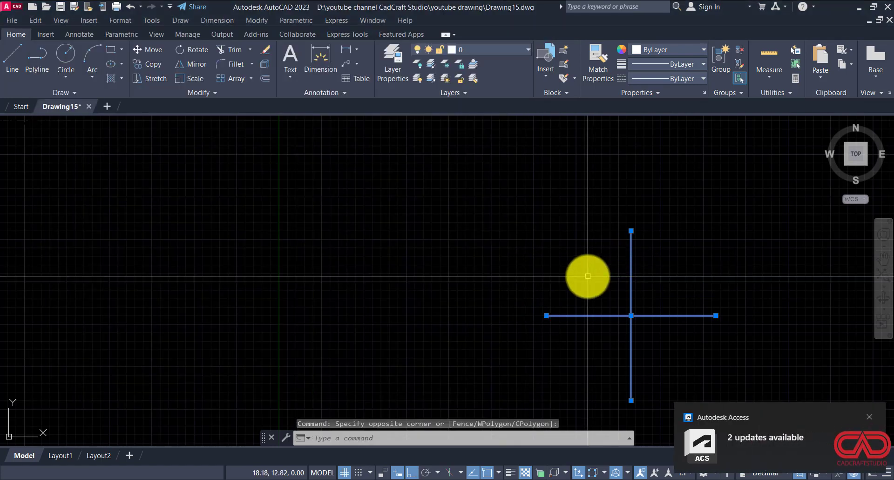
Step: Offset the vertical centre line 2.25 units to its right
key("Escape")
type("o")
key("Return")
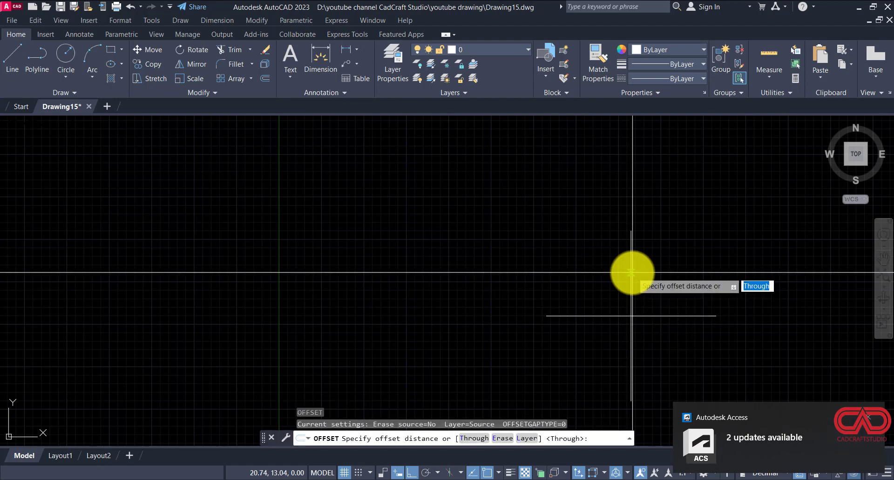
left_click(869, 417)
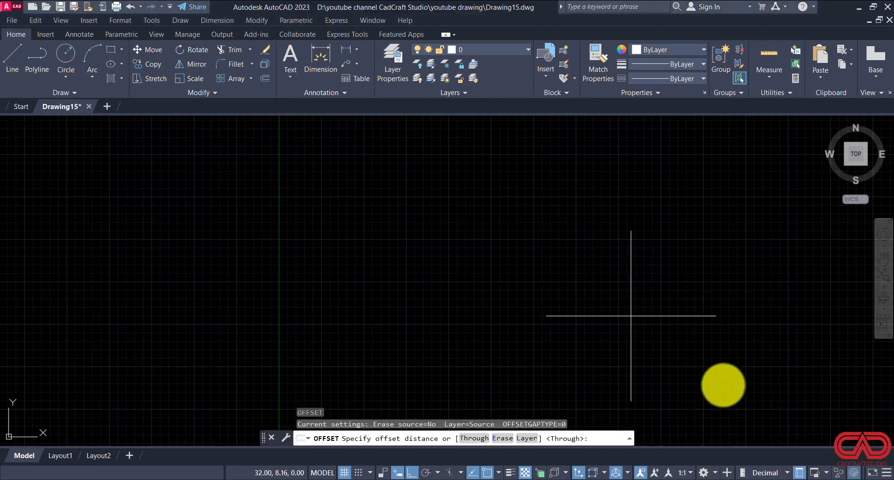
type("2.25")
key("Return")
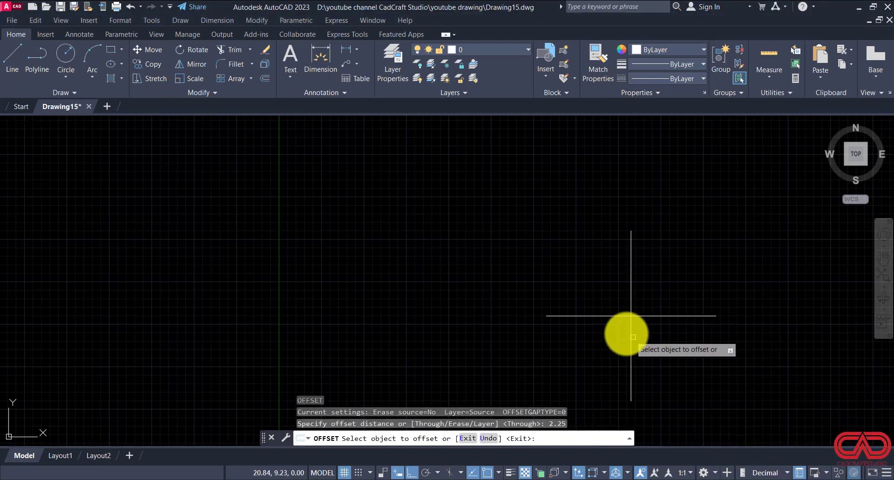
left_click(631, 331)
left_click(671, 328)
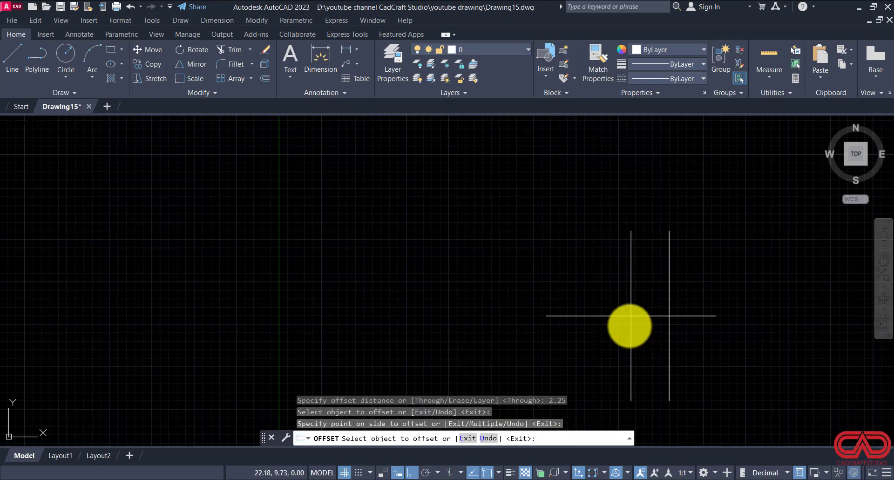
Step: Offset the vertical centre line 2.62 units to its left
key("Escape")
left_click(631, 328)
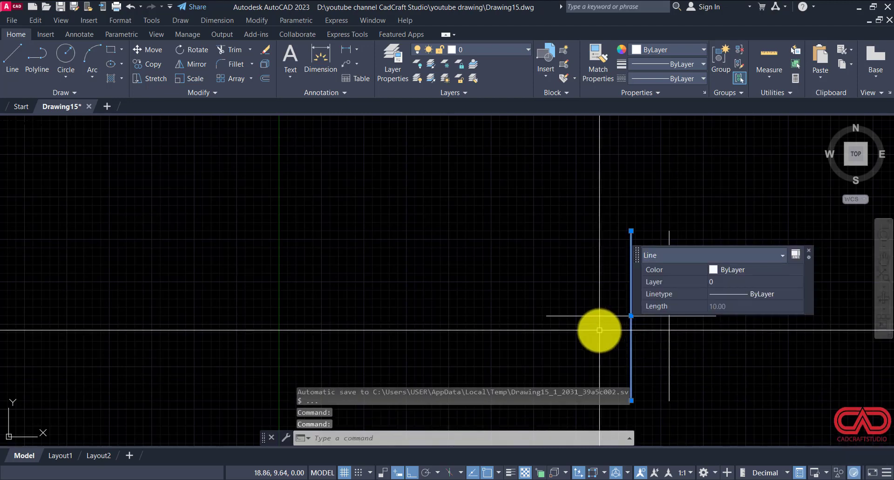
key("Return")
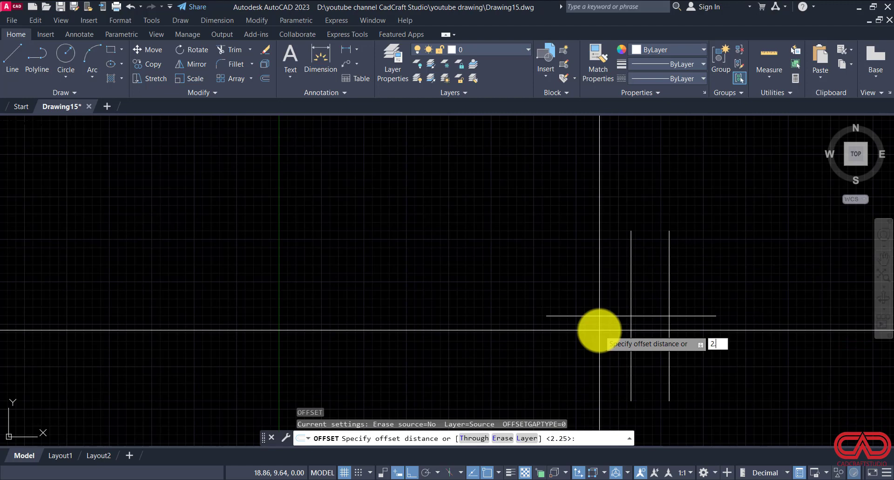
type("2.62")
key("Return")
left_click(631, 329)
left_click(559, 329)
key("Escape")
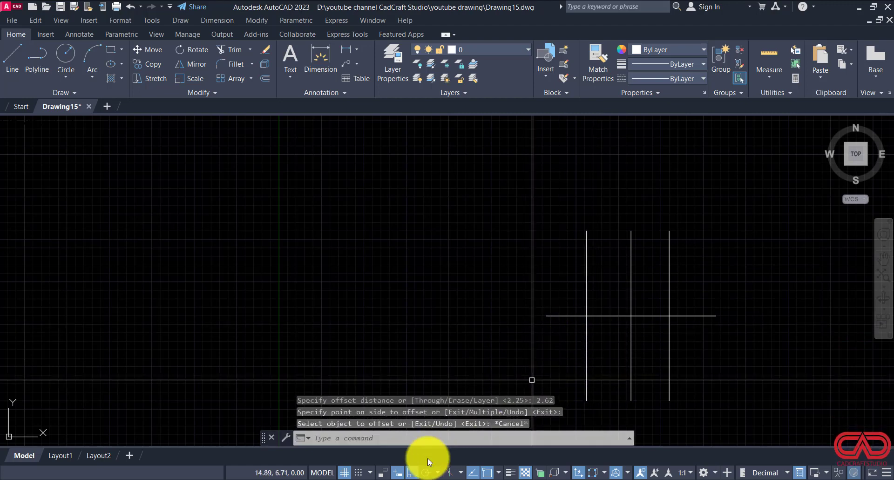
Step: Check the overall length in DWG NO 15.pdf and offset the rightmost vertical line 5.37 units to its left
left_click(355, 478)
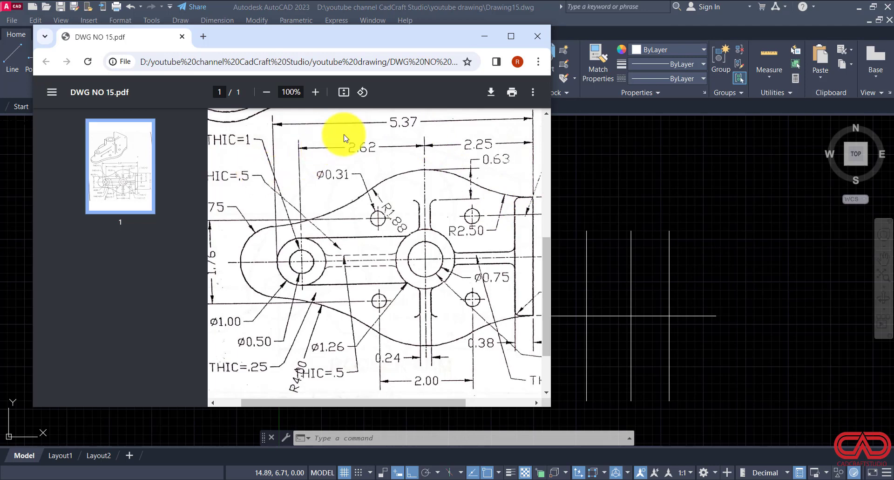
left_click(483, 37)
left_click(776, 261)
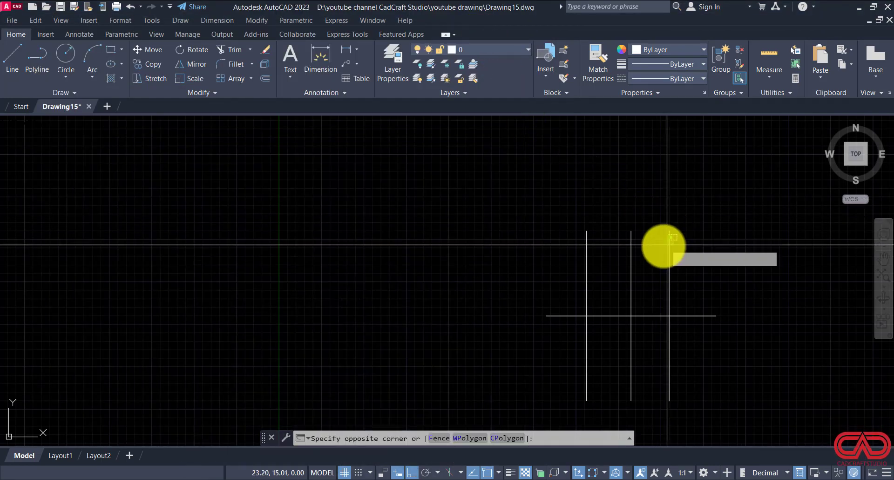
left_click(650, 250)
type("o")
key("Return")
type("5")
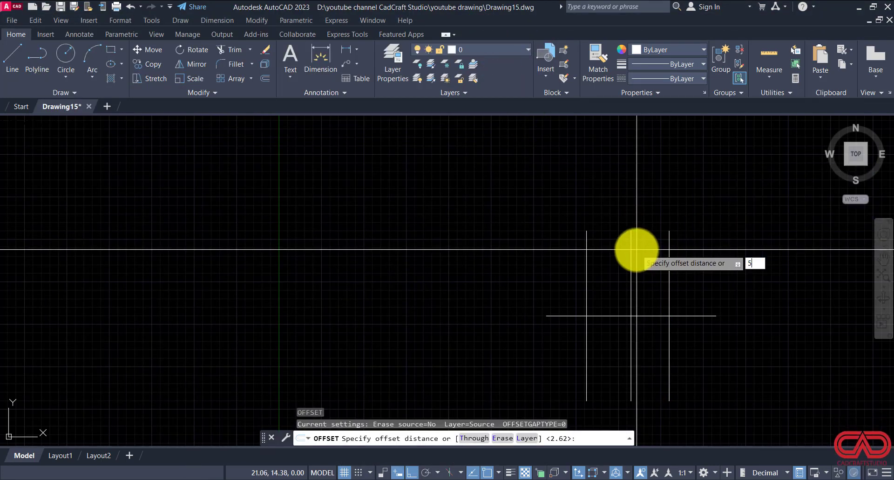
type(".3")
key("Return")
left_click(670, 250)
left_click(570, 298)
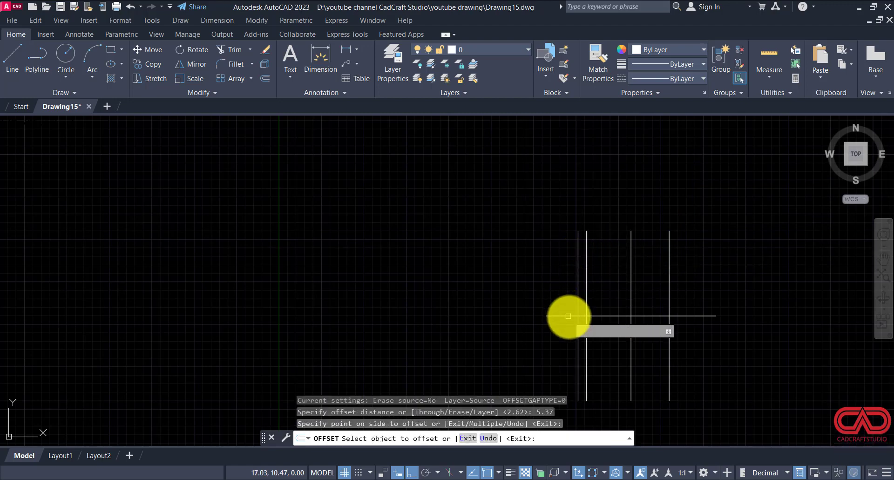
key("Escape")
key("Escape")
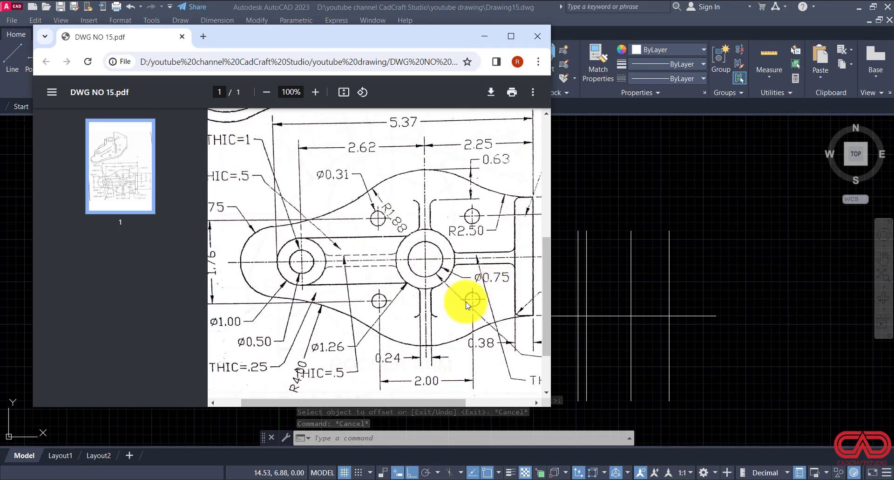
Step: Check the hub diameters in DWG NO 15.pdf and draw a 0.75 diameter circle at the intersection of the original centre lines
left_click_drag(370, 404, 444, 395)
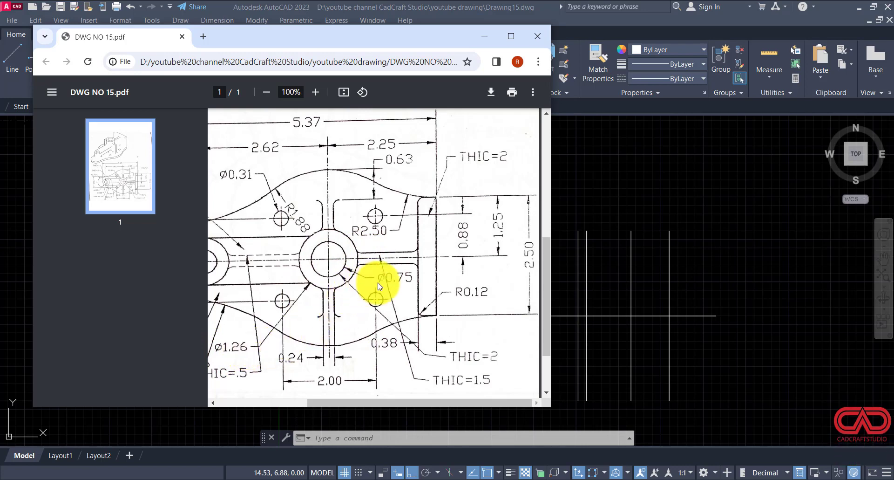
left_click(628, 353)
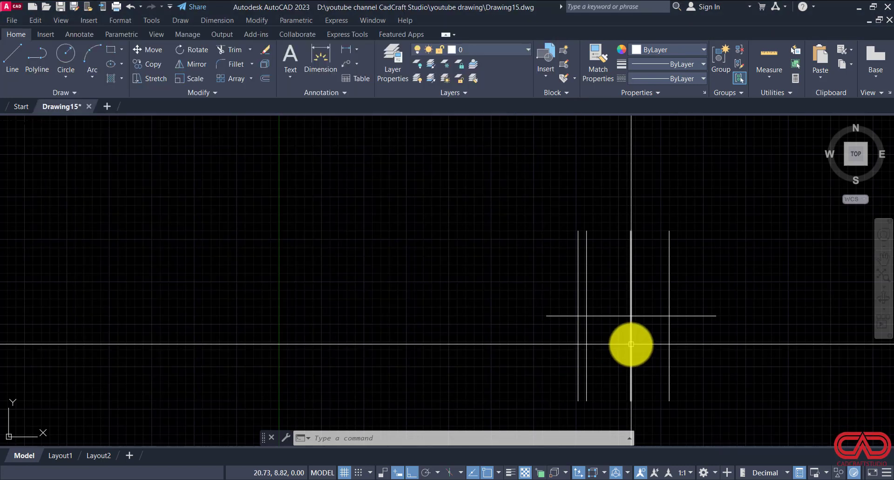
type("c")
key("Return")
left_click(631, 315)
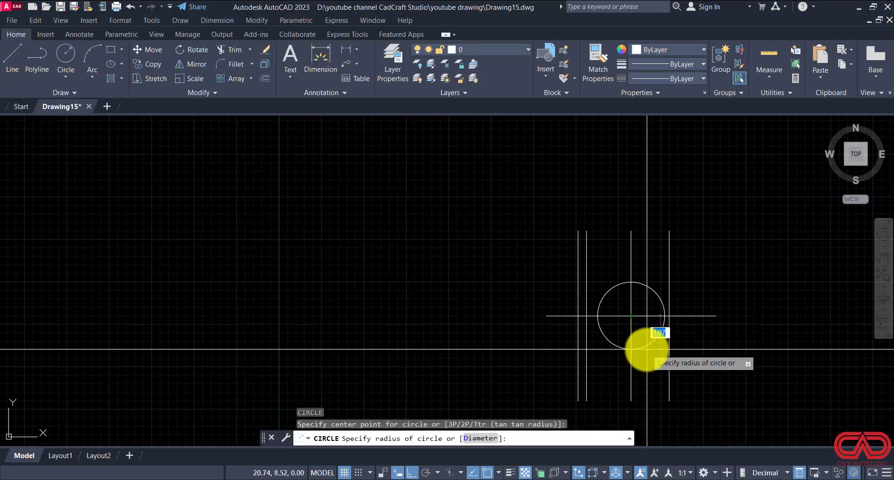
type("d")
key("Return")
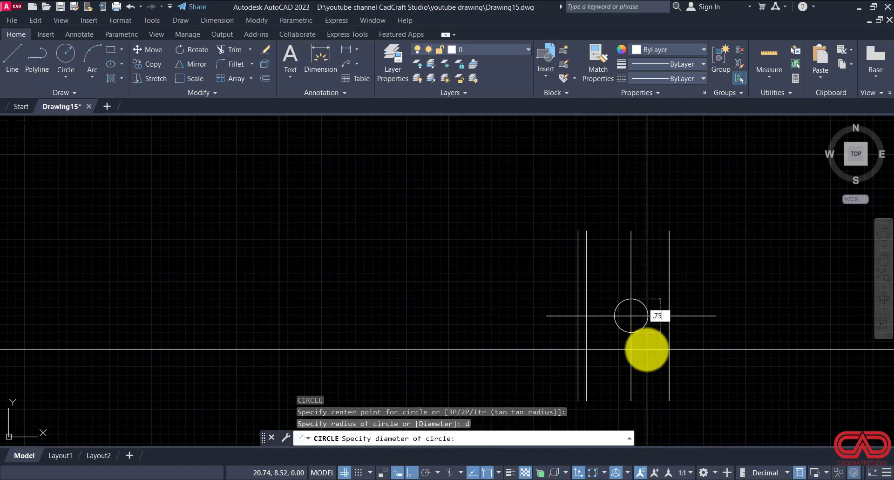
type(".75")
key("Return")
Step: Draw a 1.26 diameter circle concentric with the 0.75 diameter circle
scroll(634, 326, "up", 4)
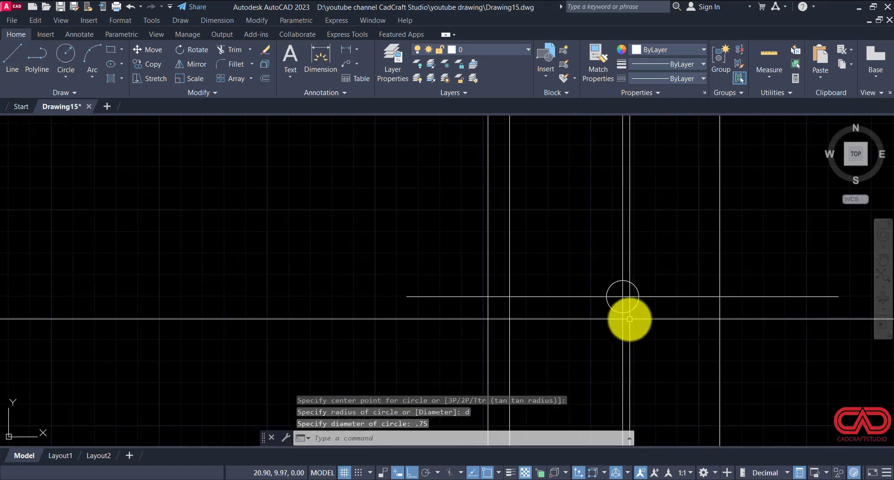
key("Return")
left_click(623, 296)
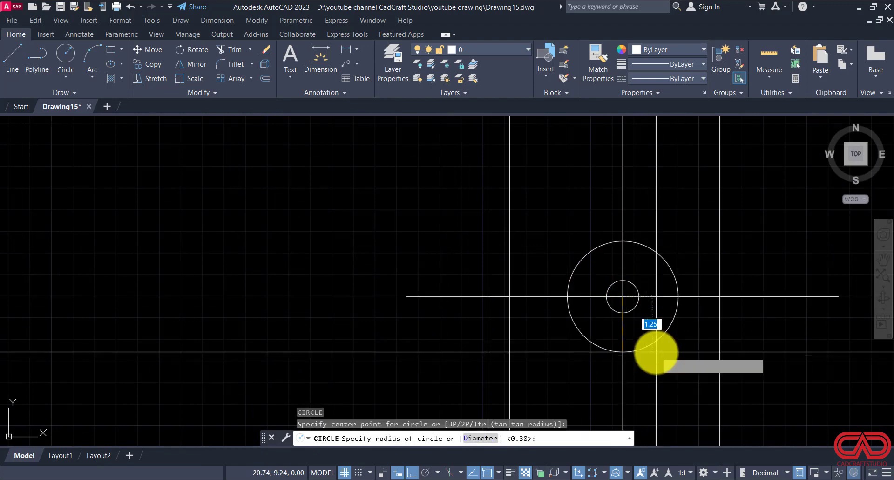
type("d")
key("Return")
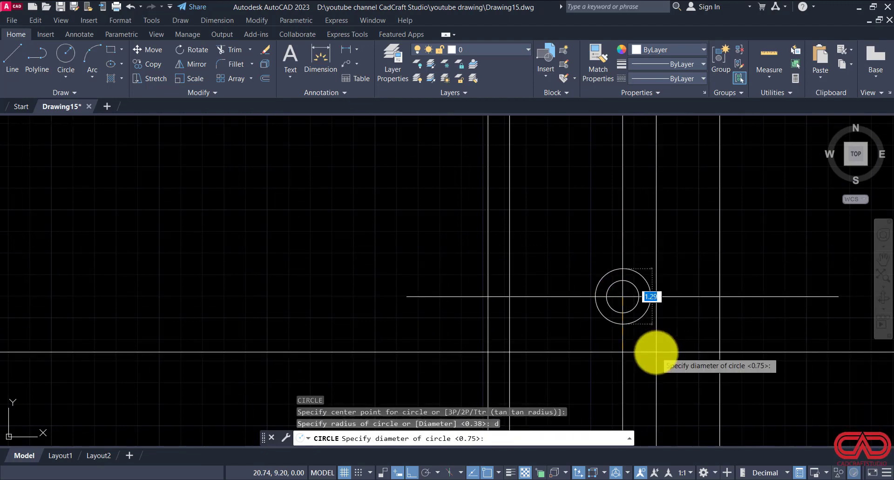
type("1.26")
key("Return")
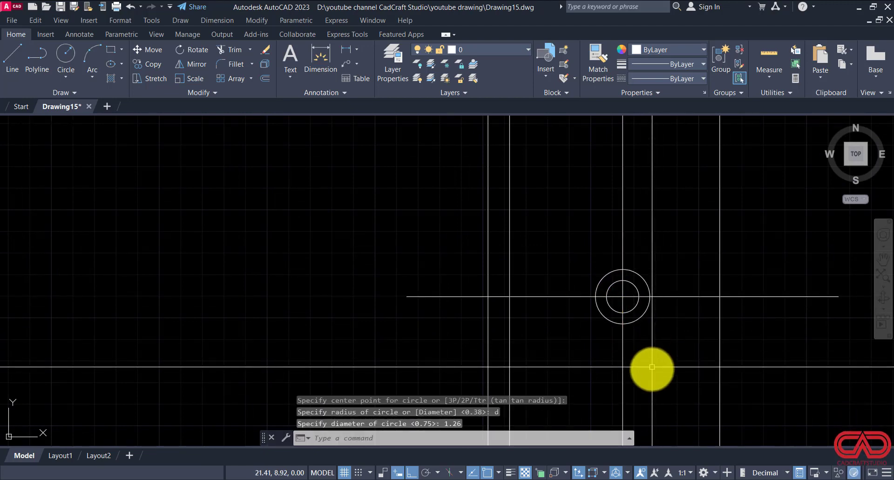
Step: Check the outline radius in DWG NO 15.pdf and draw a circle of radius 1.88 concentric with the two hub circles
key("alt+Tab")
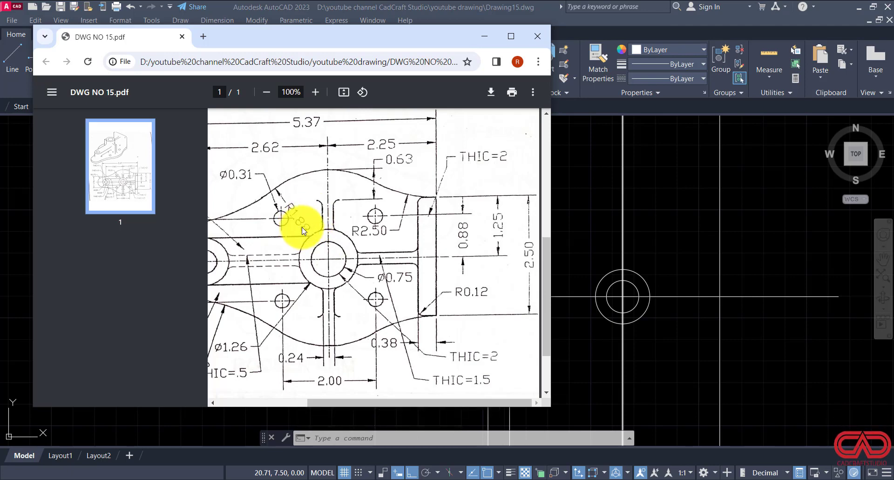
left_click(533, 423)
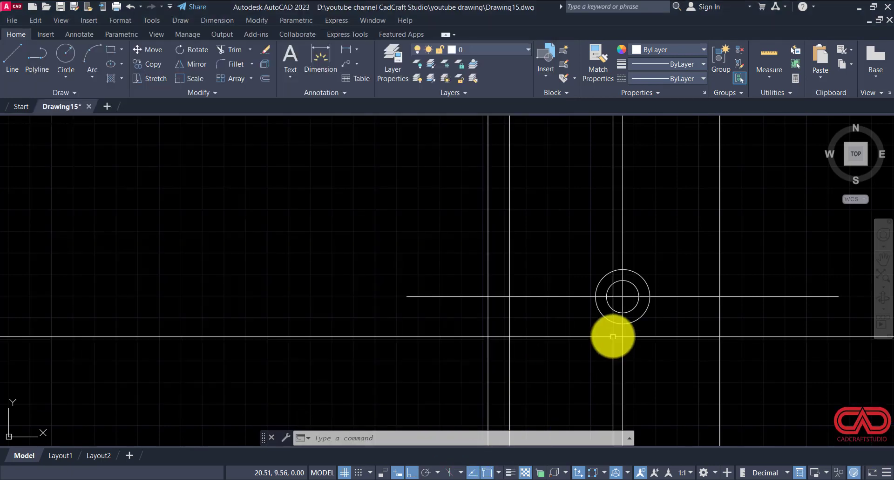
type("c")
key("Return")
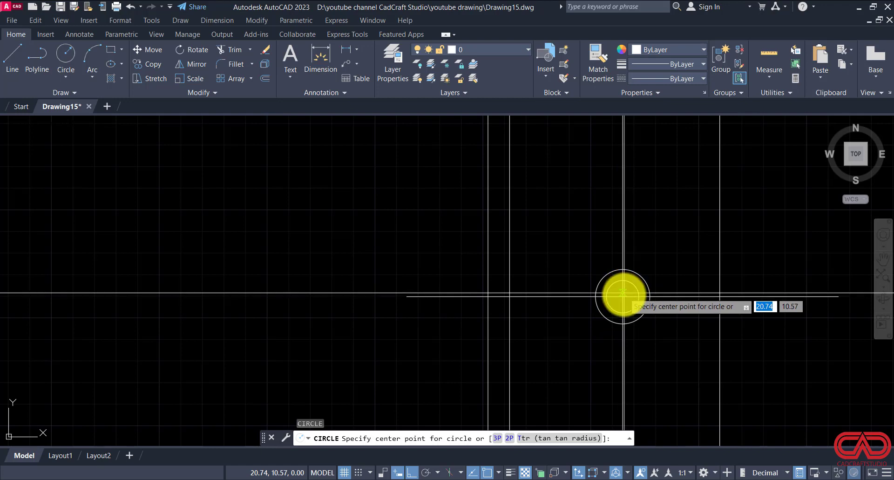
left_click(623, 295)
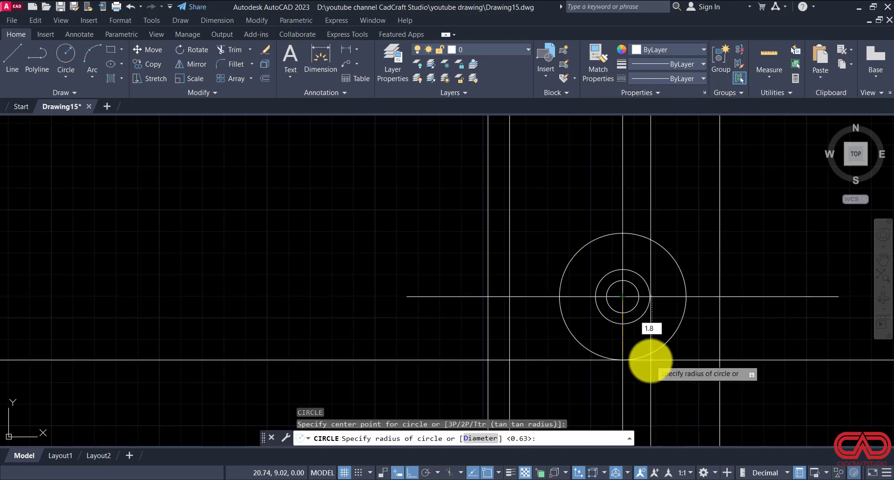
type("1.88")
key("Return")
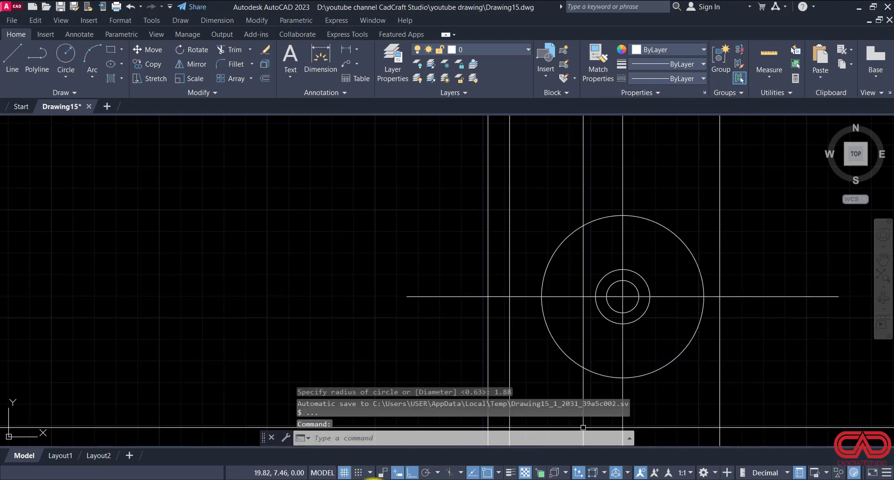
Step: Check the small-hole spacing in DWG NO 15.pdf and offset the vertical centre line through the circles 1 unit to each side
left_click(351, 479)
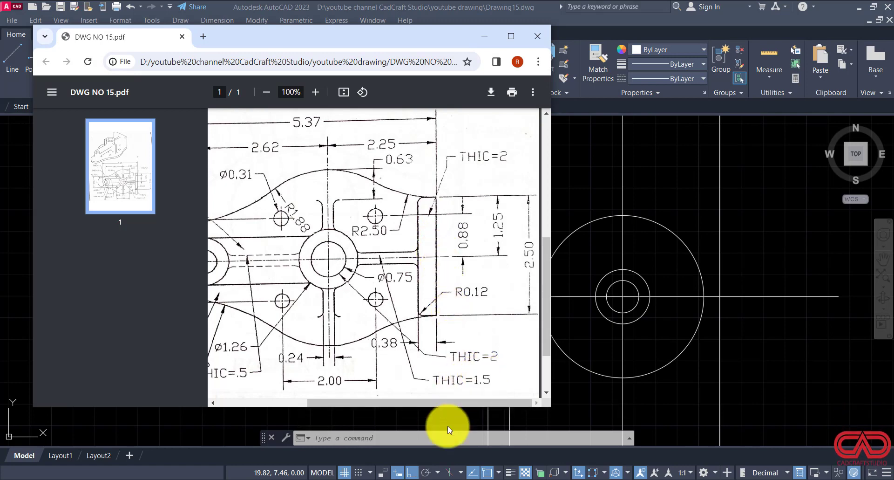
mouse_move(343, 403)
left_mouse_down()
mouse_move(258, 392)
mouse_move(379, 391)
left_mouse_up()
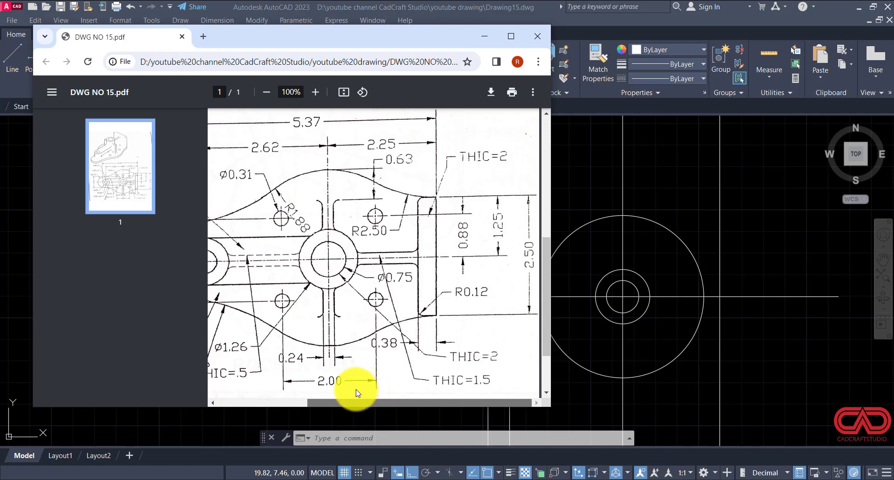
left_click_drag(355, 389, 320, 390)
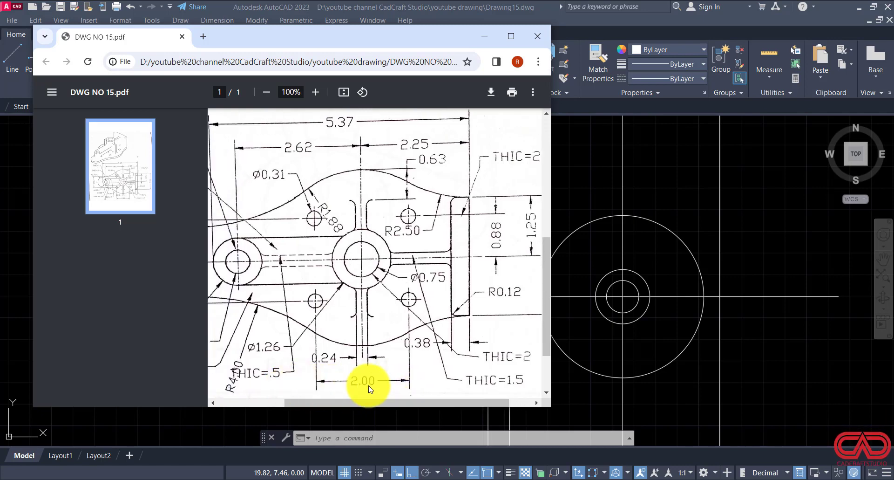
left_click(565, 372)
key("Escape")
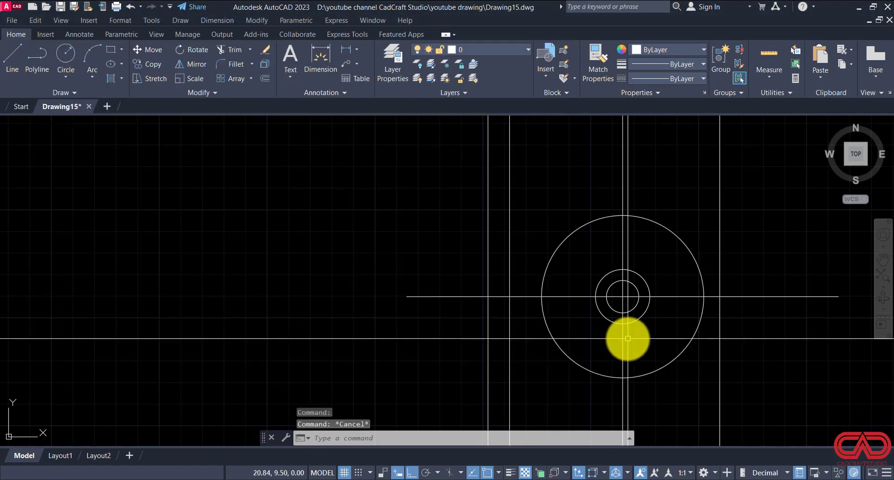
left_click(627, 339)
left_click(609, 341)
type("o")
key("Return")
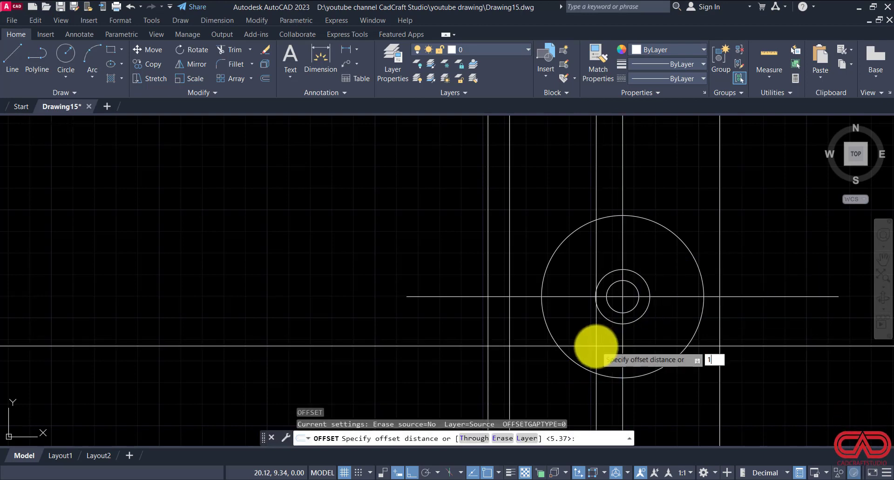
type("1")
key("Return")
left_click(531, 356)
left_click(621, 344)
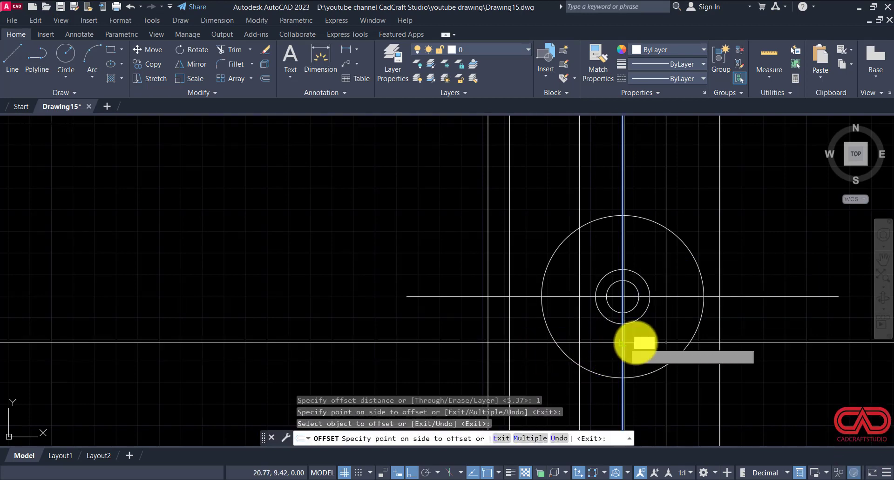
left_click(655, 345)
key("Escape")
Step: Offset the horizontal centre line 0.88 units below and above itself
left_click(688, 292)
left_click(685, 290)
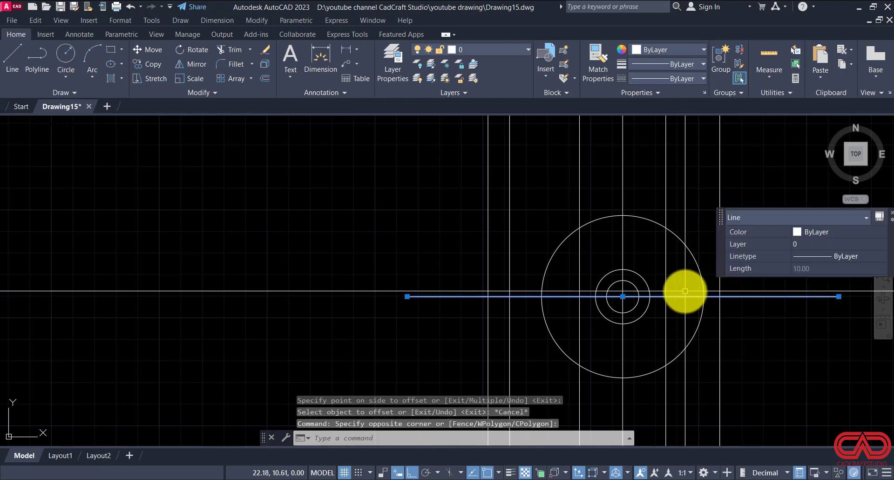
type("o")
key("Return")
type(".88")
key("Return")
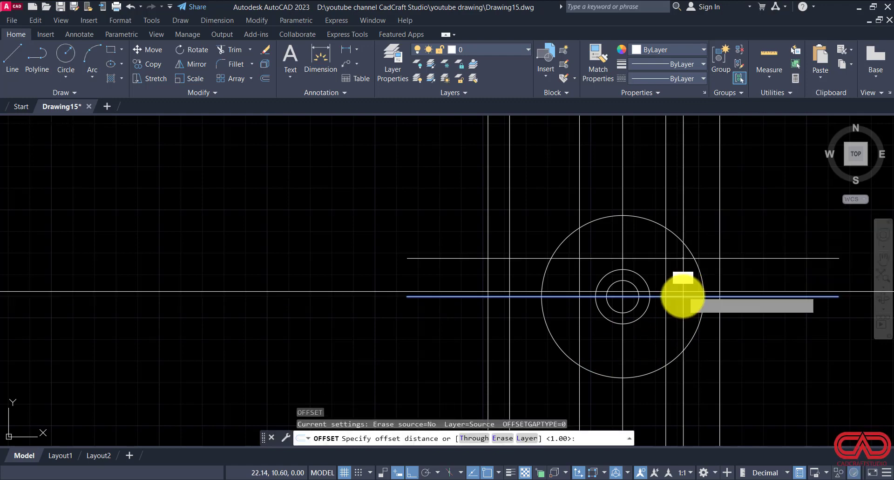
left_click(679, 296)
left_click(679, 320)
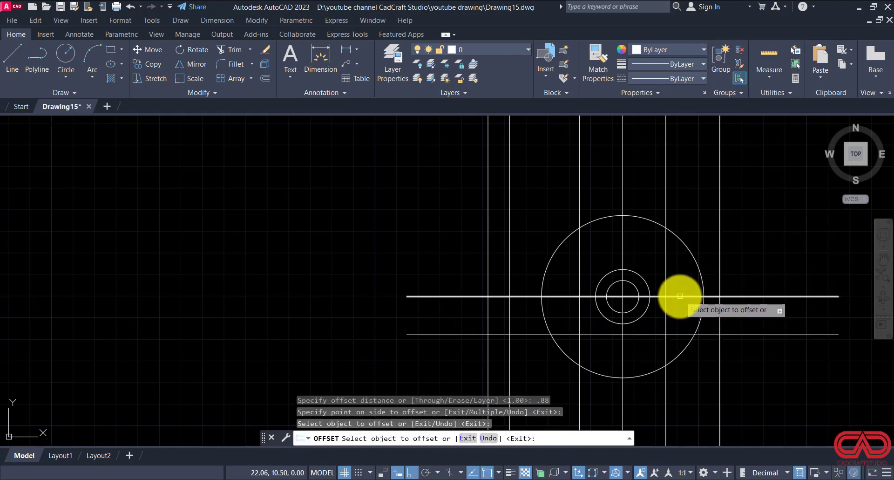
left_click(679, 296)
left_click(684, 261)
key("Escape")
key("Escape")
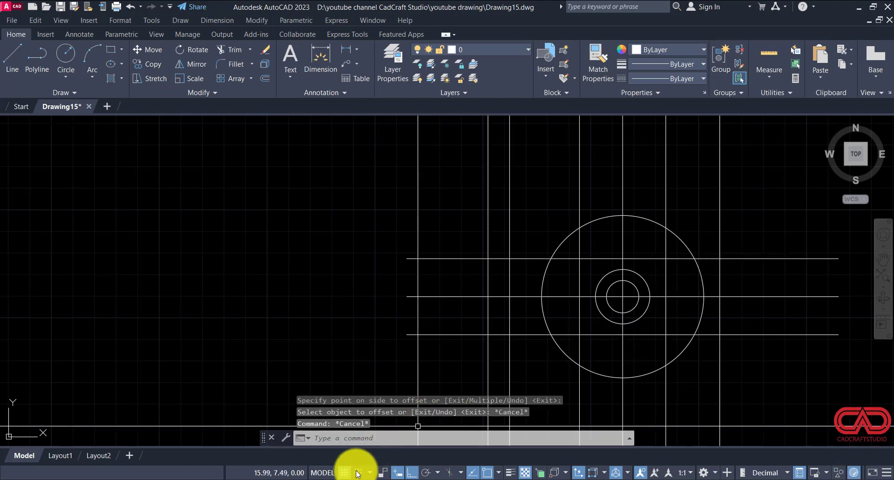
Step: Check the small-hole diameter in DWG NO 15.pdf and draw a 0.31 diameter circle at the upper-left intersection of the offset centre lines
left_click(355, 465)
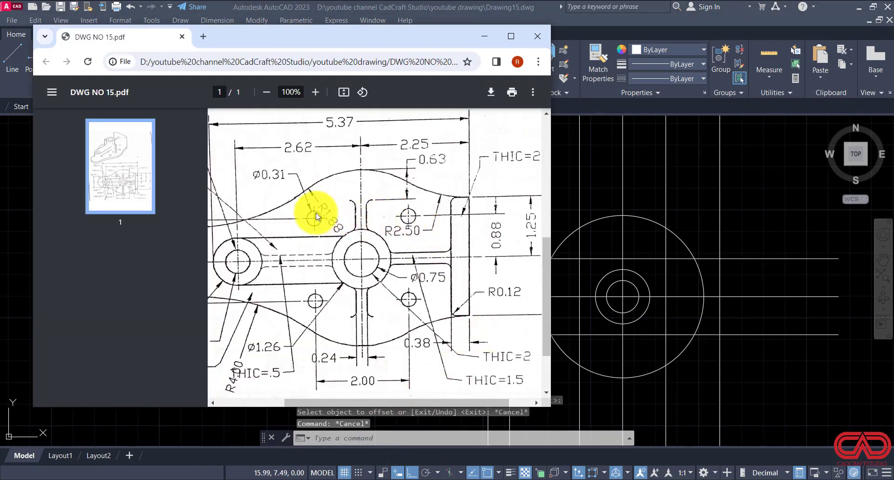
scroll(315, 216, "down", 2)
scroll(314, 216, "up", 4)
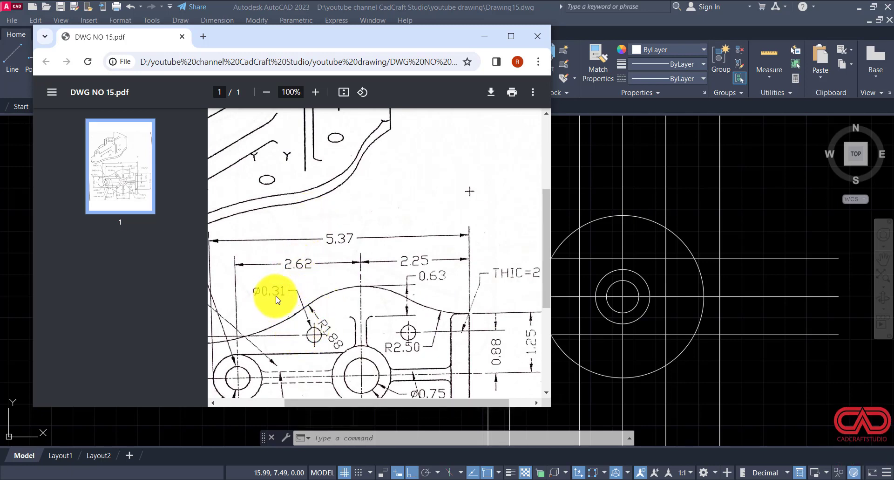
left_click(484, 37)
type("c")
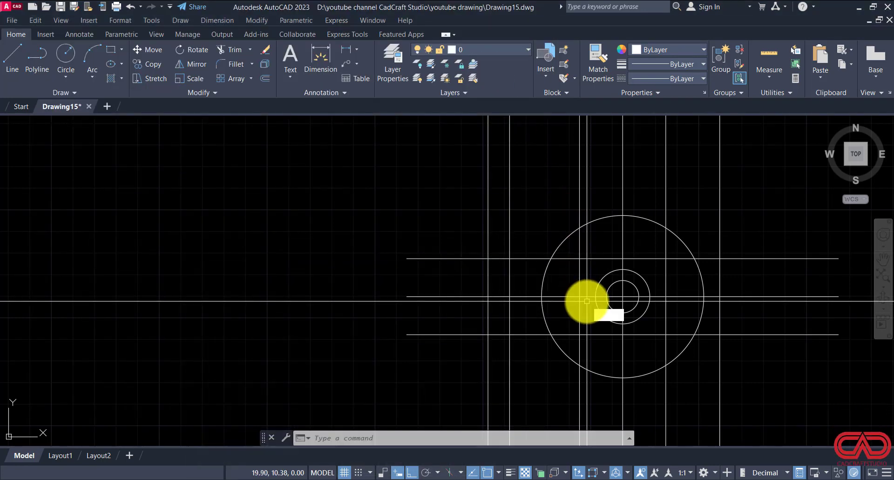
key("Return")
left_click(580, 259)
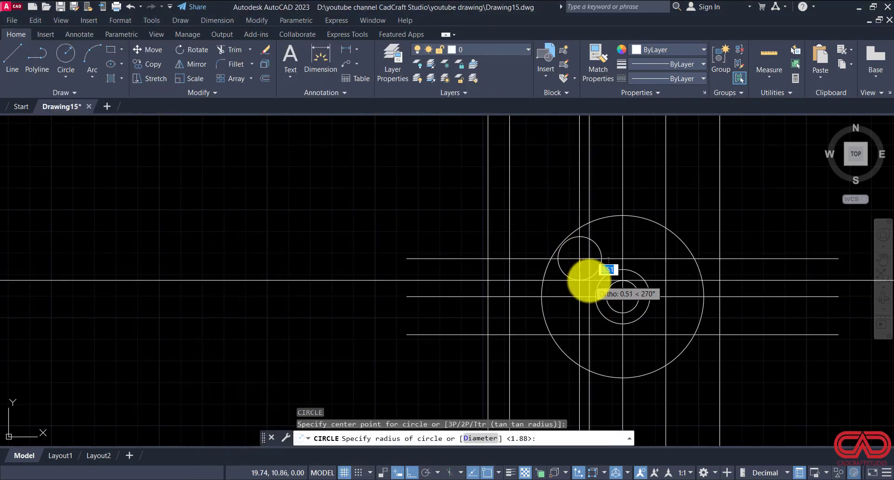
type("d")
key("Return")
type(".31")
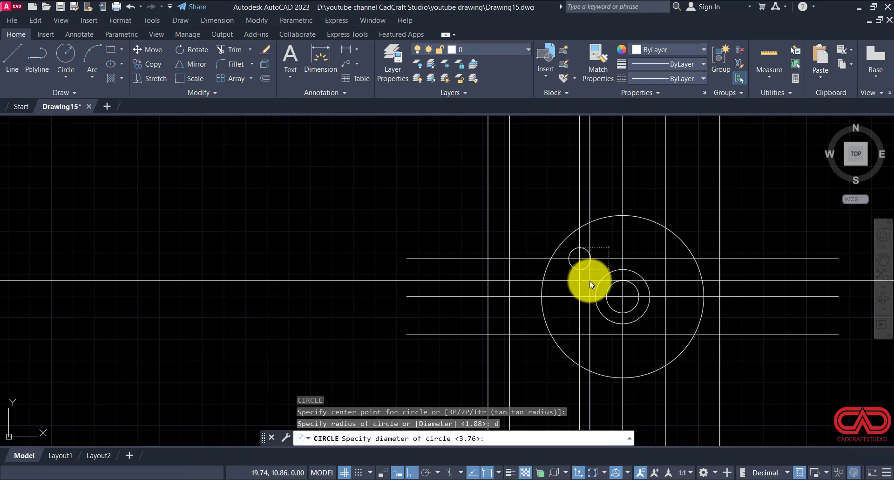
key("Return")
Step: Copy the 0.31 diameter circle from its centre to the other three intersections of the offset centre lines
scroll(582, 265, "up", 3)
left_click(578, 252)
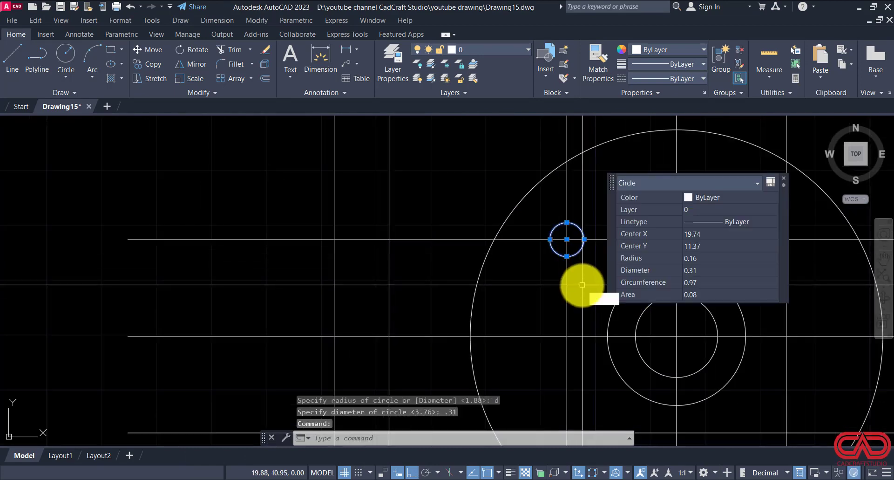
type("co")
key("Return")
left_click(567, 239)
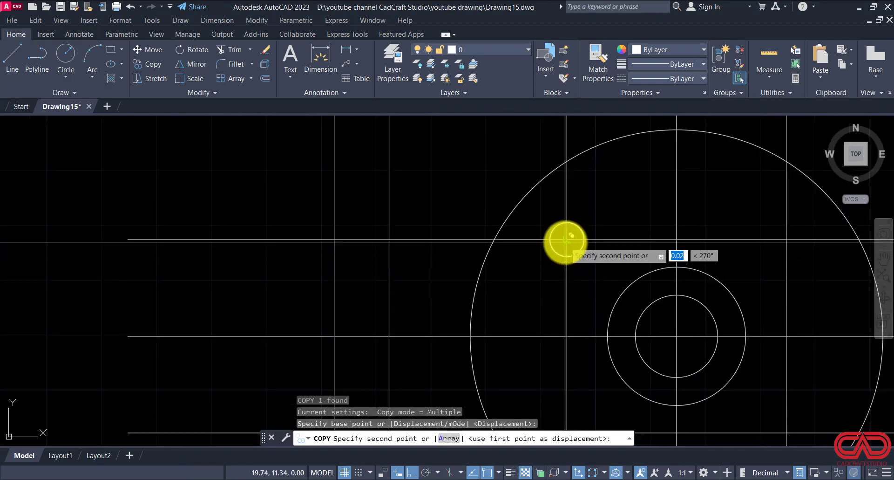
left_click(786, 240)
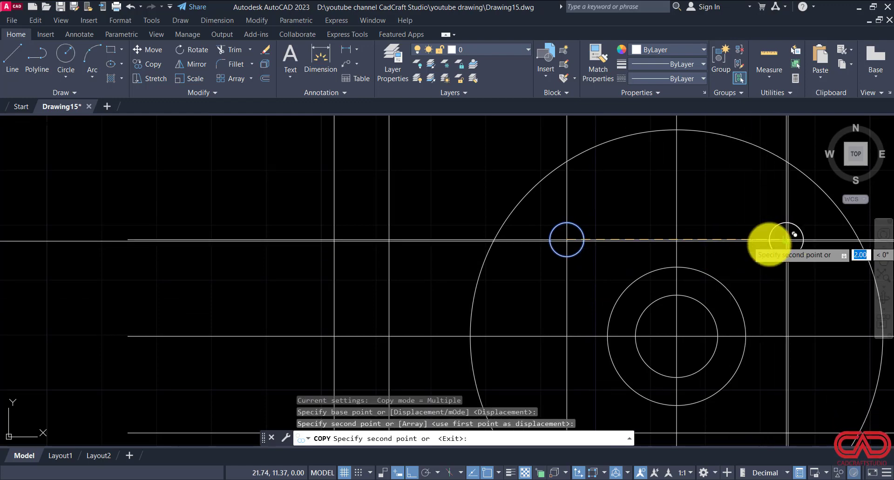
scroll(594, 223, "down", 4)
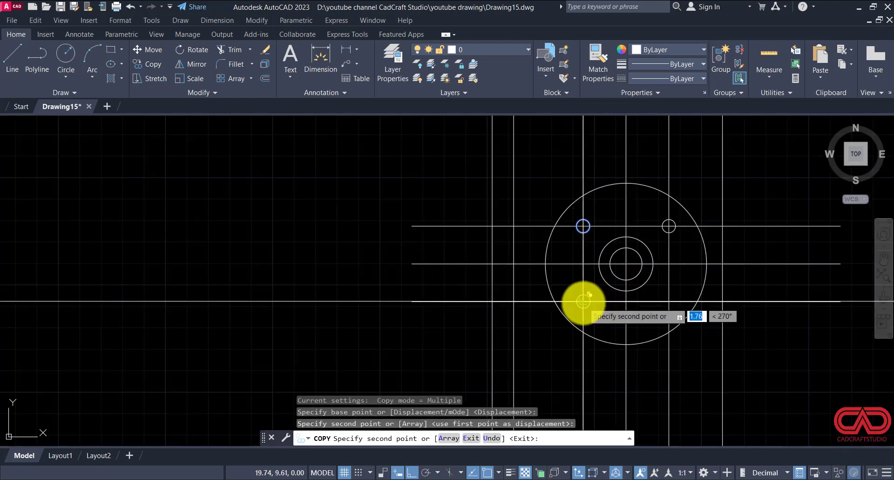
left_click(668, 302)
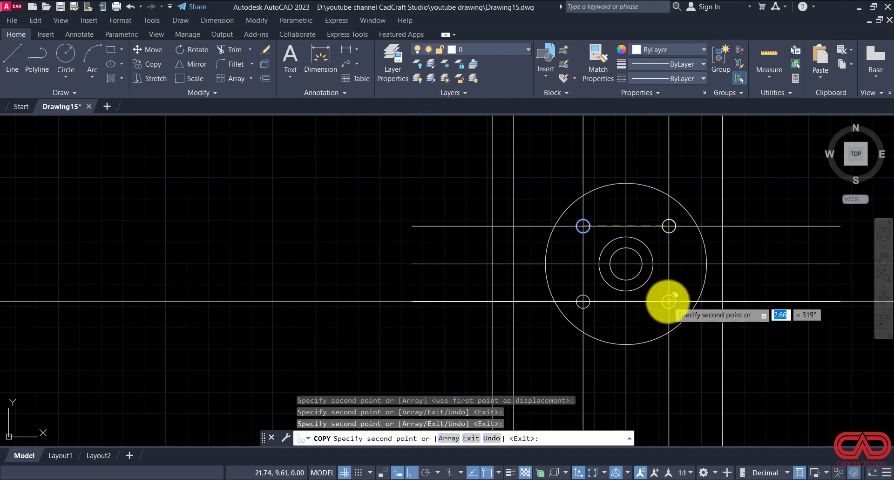
key("Escape")
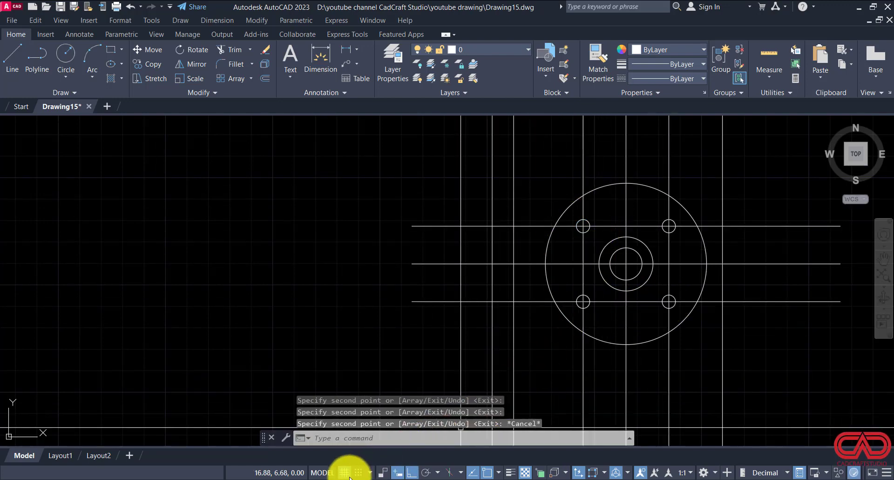
Step: Check the end flange width in DWG NO 15.pdf and offset the rightmost vertical line 0.38 units toward the hub circles
key("alt+Tab")
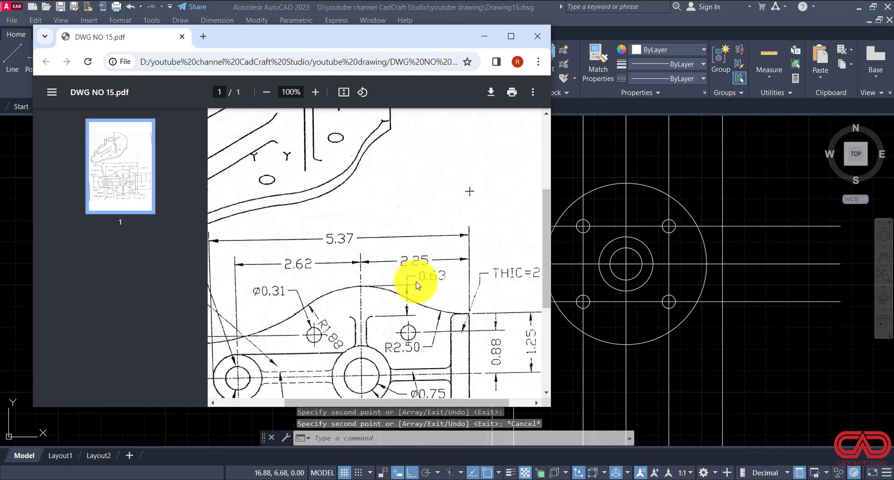
scroll(416, 285, "down", 3)
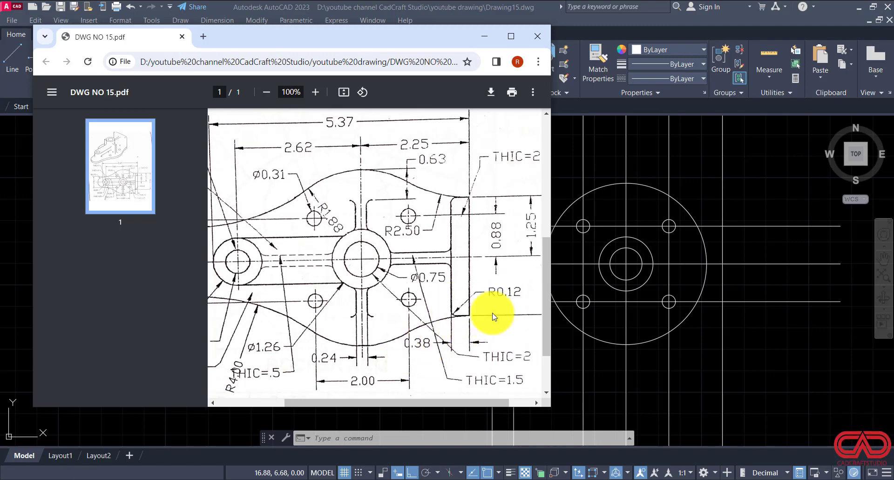
left_click(721, 345)
left_click(721, 345)
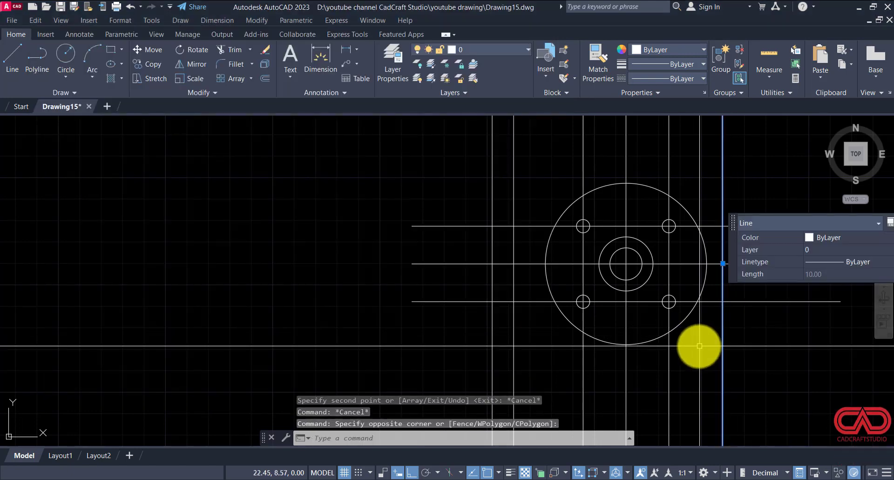
type("o")
key("Return")
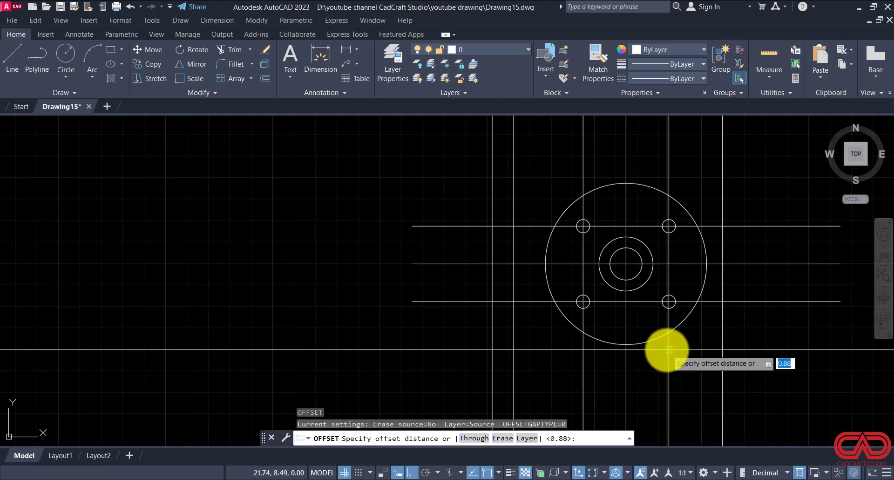
type(".38")
key("Return")
left_click(721, 354)
left_click(652, 351)
key("Escape")
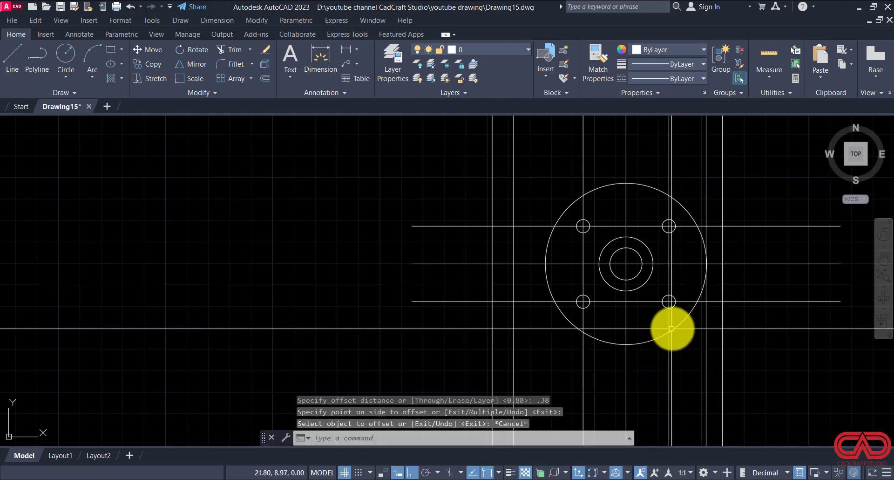
key("Escape")
Step: Trim the offset horizontal lines between the vertical centre line and the right small holes, and the flange's inner vertical line beyond those horizontals
left_click(359, 479)
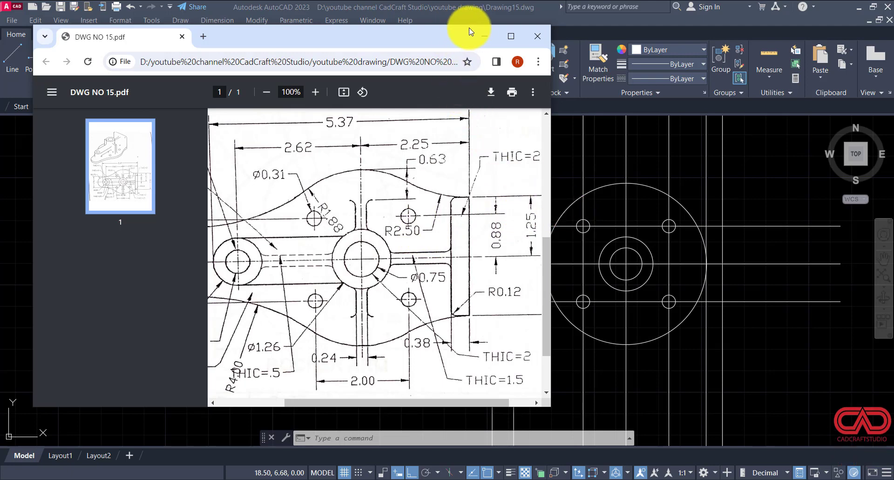
left_click(485, 36)
key("Escape")
key("Escape")
key("Escape")
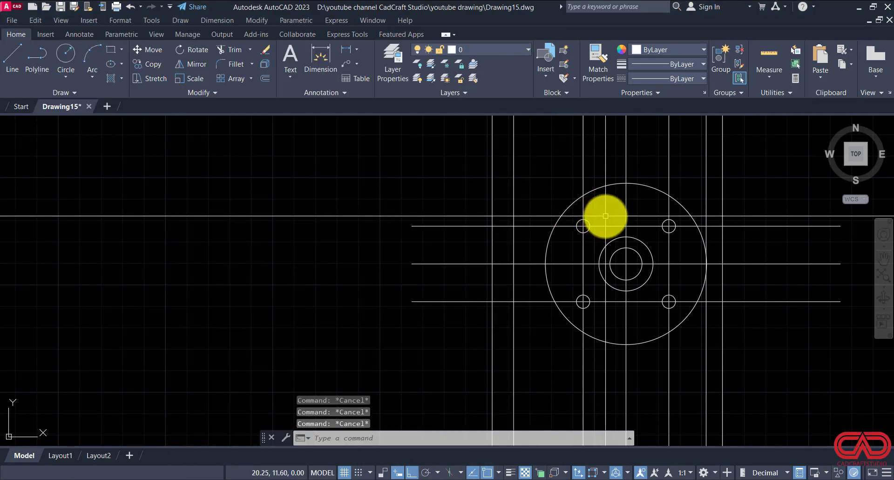
type("tr")
key("Return")
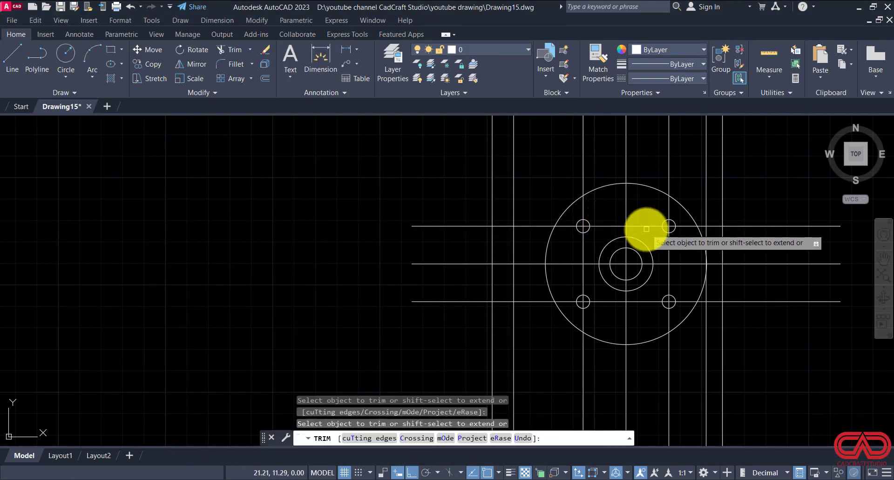
left_click(649, 227)
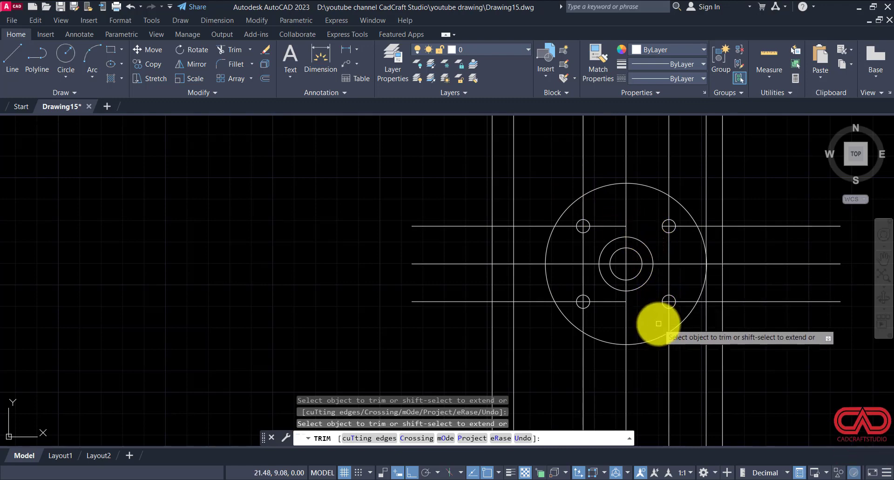
left_click(706, 324)
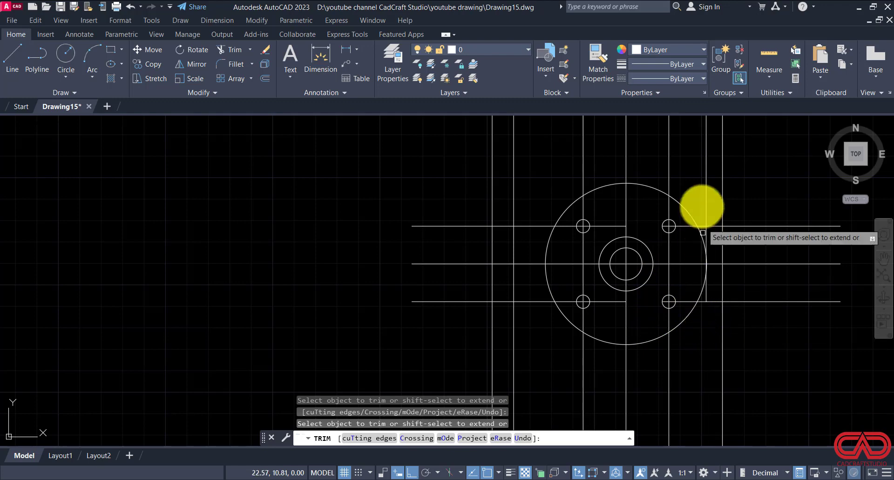
left_click(706, 185)
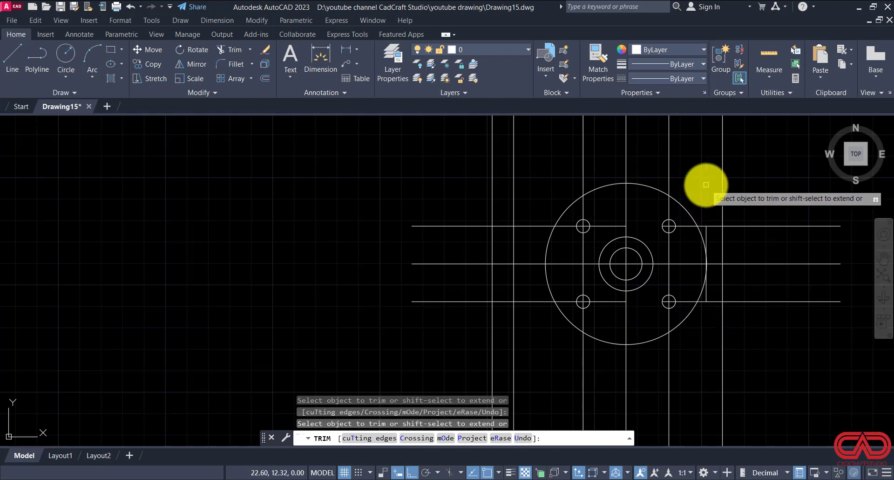
scroll(717, 235, "up", 5)
key("Escape")
key("Escape")
key("Escape")
key("Escape")
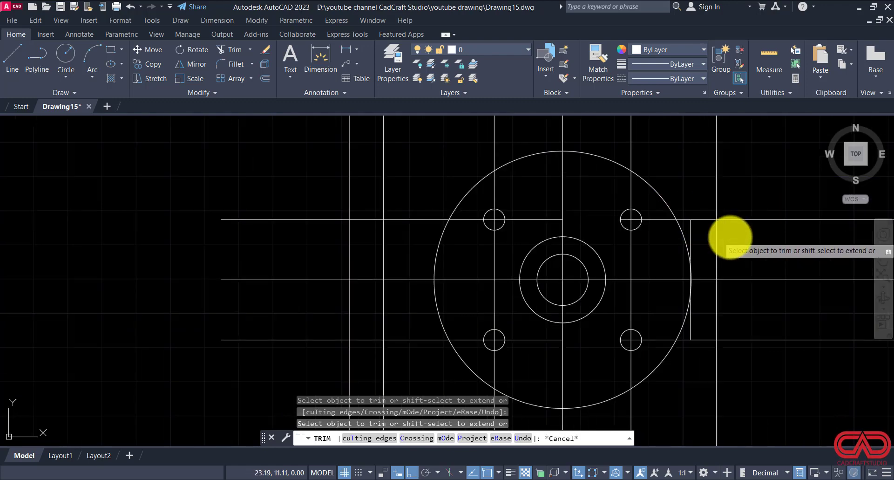
Step: Fillet the large outline circle to the upper and lower offset horizontal lines on its right side with radius 2.5
type("f")
key("Return")
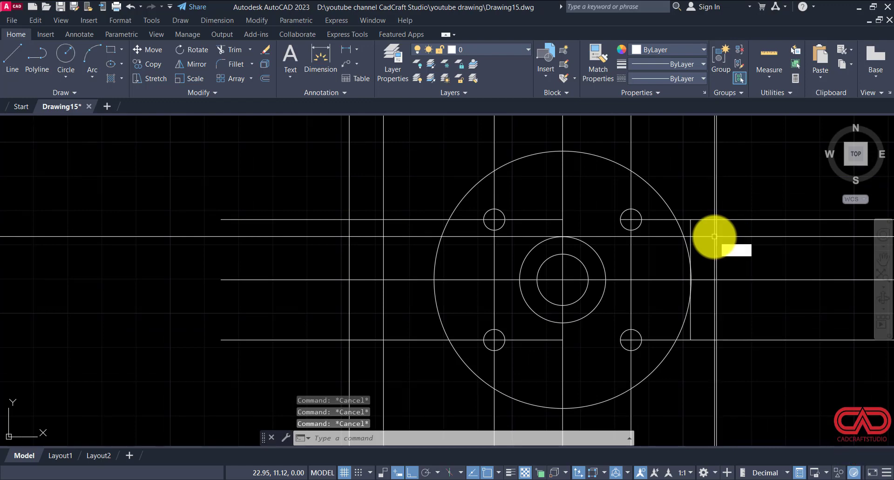
type("r")
key("Return")
type("2.5")
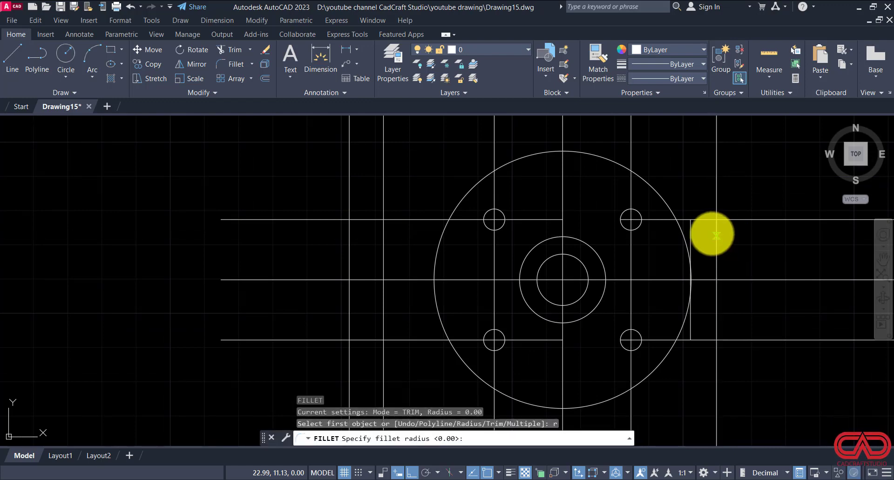
key("Return")
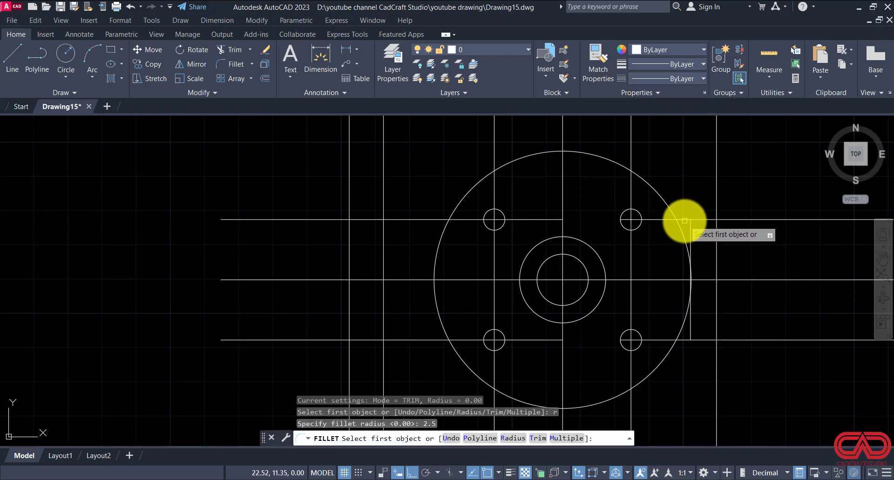
left_click(684, 220)
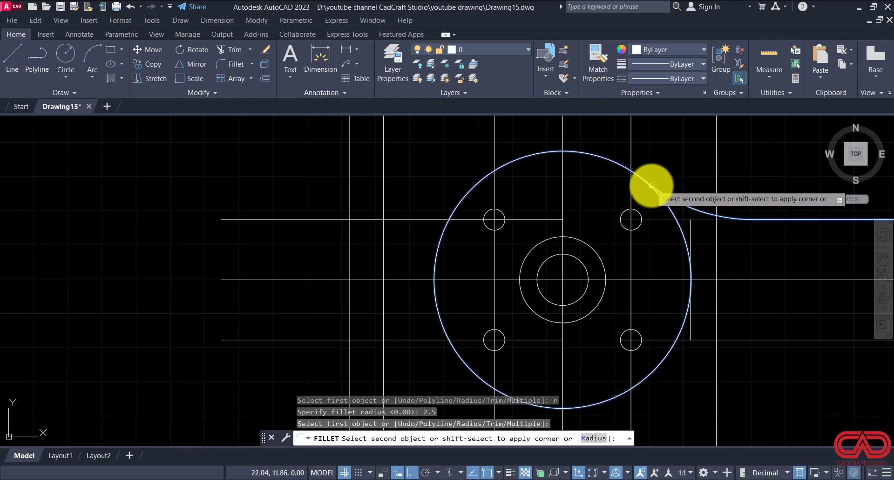
left_click(651, 185)
key("Return")
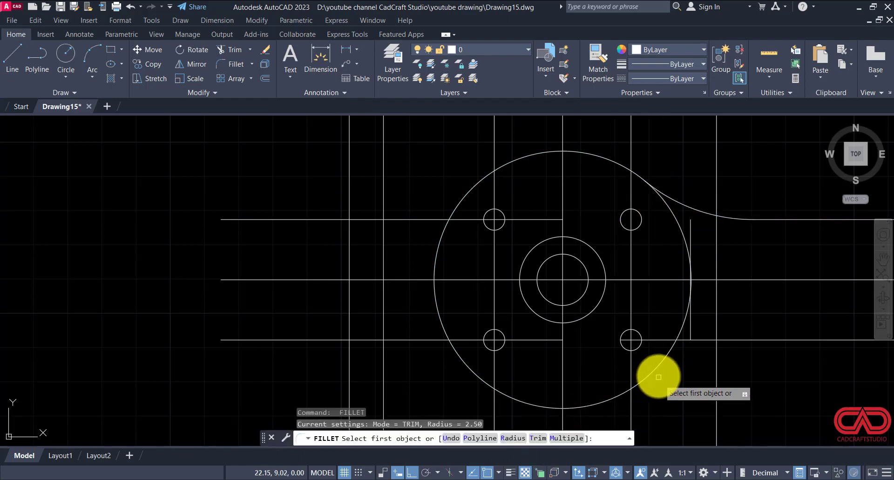
left_click(658, 377)
left_click(712, 340)
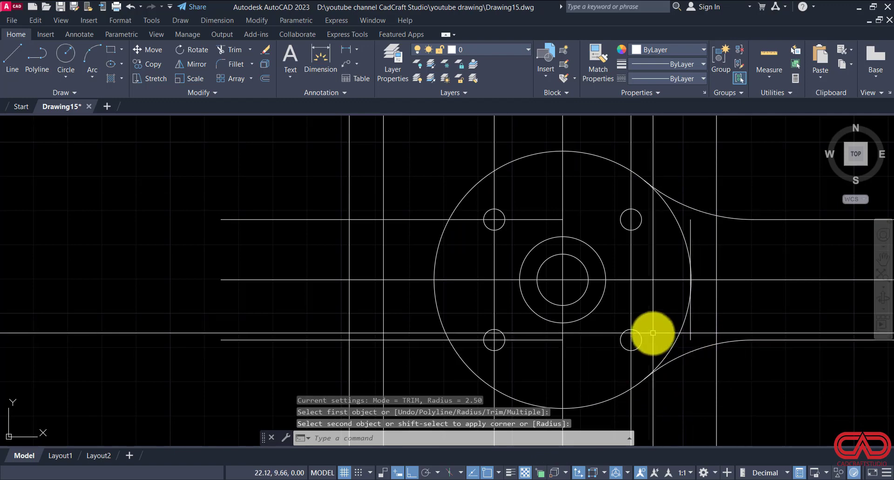
Step: Check the end flange dimensions in DWG NO 15.pdf and erase the two radius 2.5 fillet arcs
left_click(357, 477)
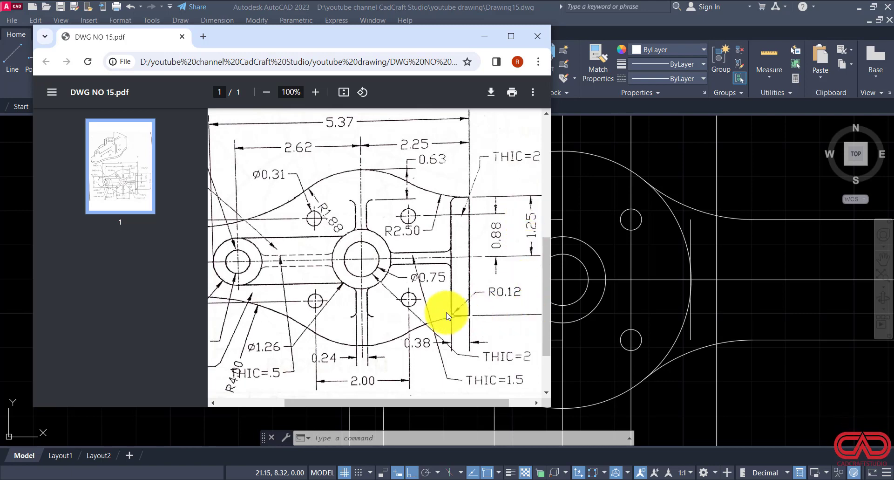
left_click(628, 370)
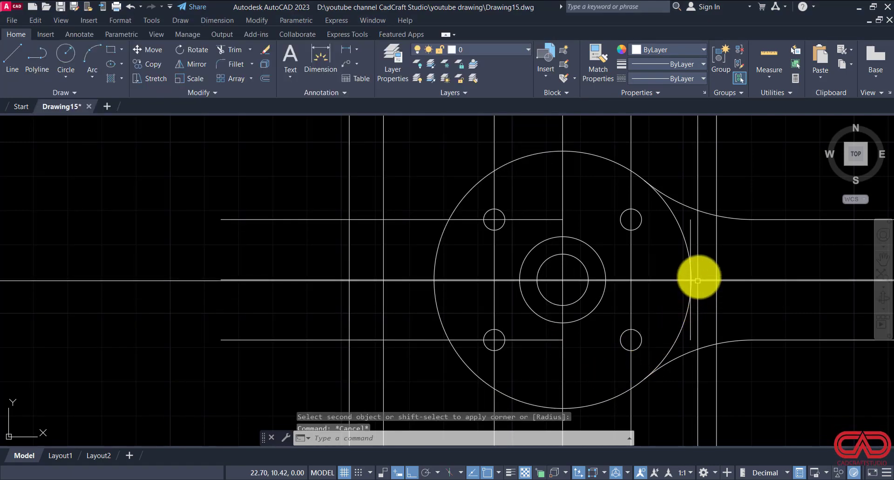
key("Escape")
left_click(709, 201)
left_click(702, 253)
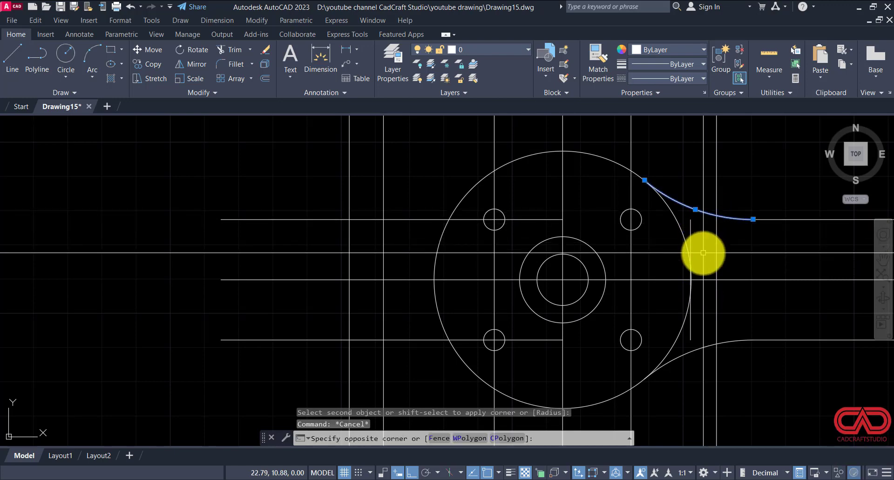
left_click(700, 350)
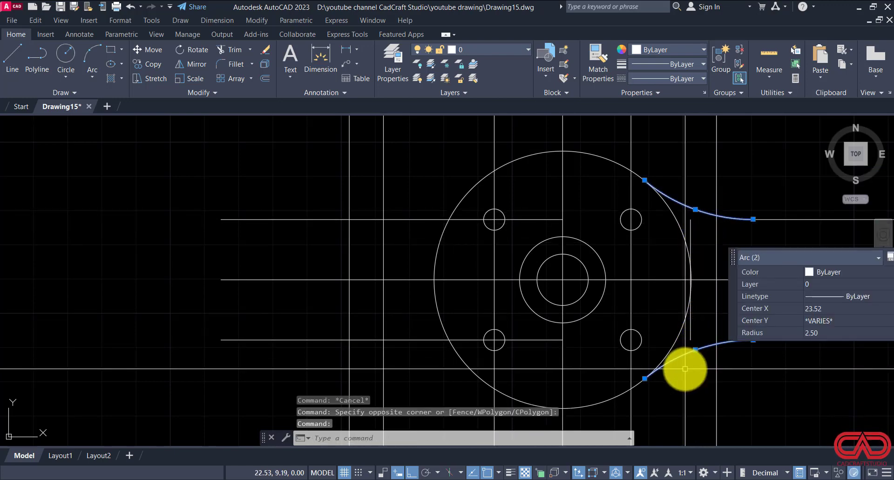
type("E")
key("Return")
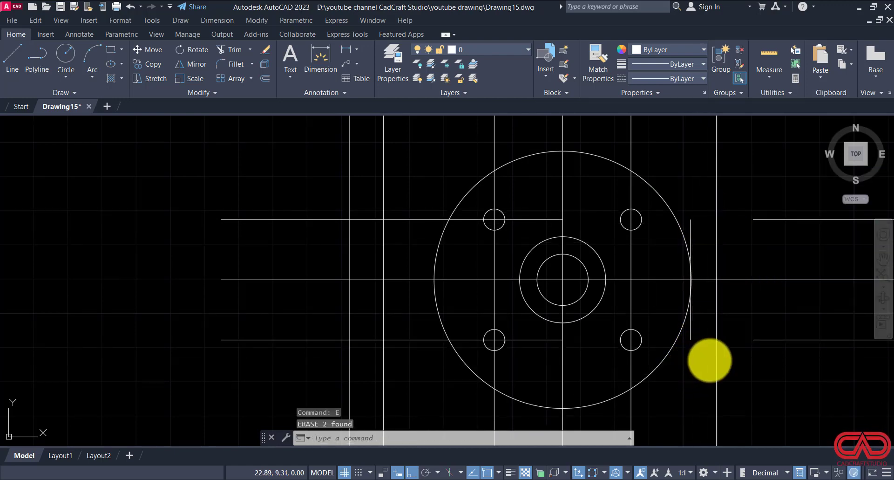
Step: Offset the horizontal centre line 1.25 units both above and below
type("O")
key("Return")
type("1.25")
key("Return")
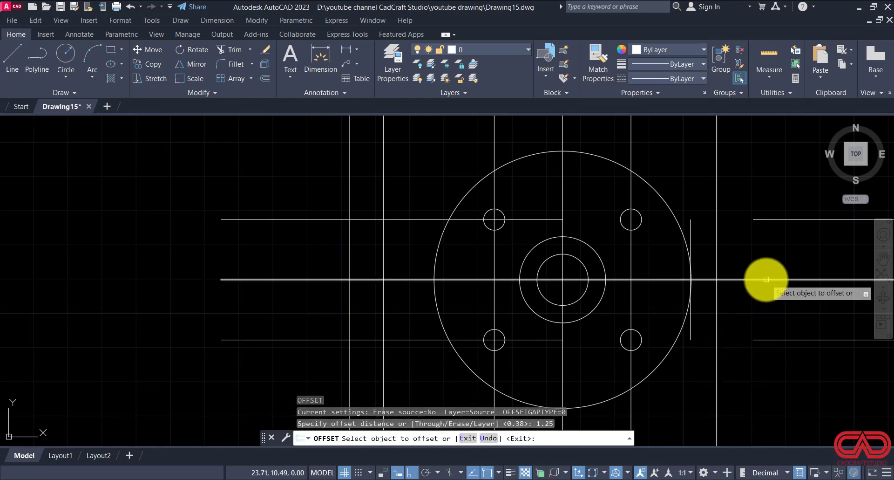
left_click(765, 279)
left_click(769, 252)
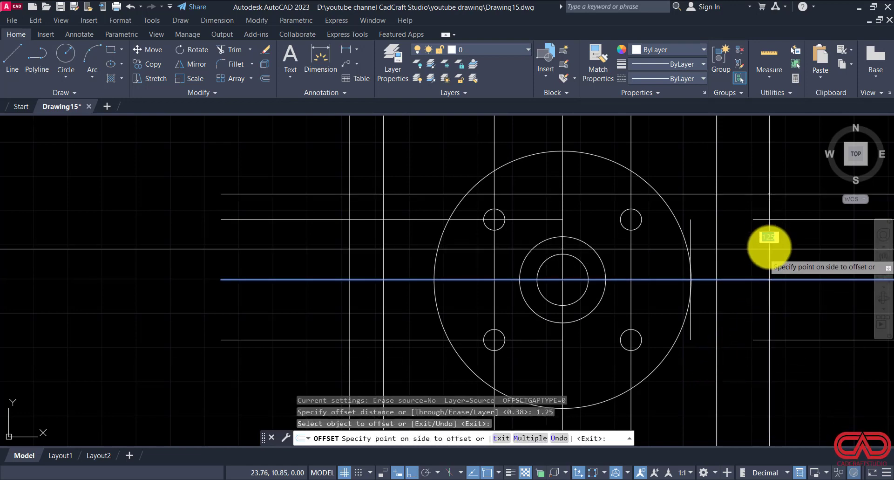
left_click(766, 279)
left_click(750, 352)
key("Escape")
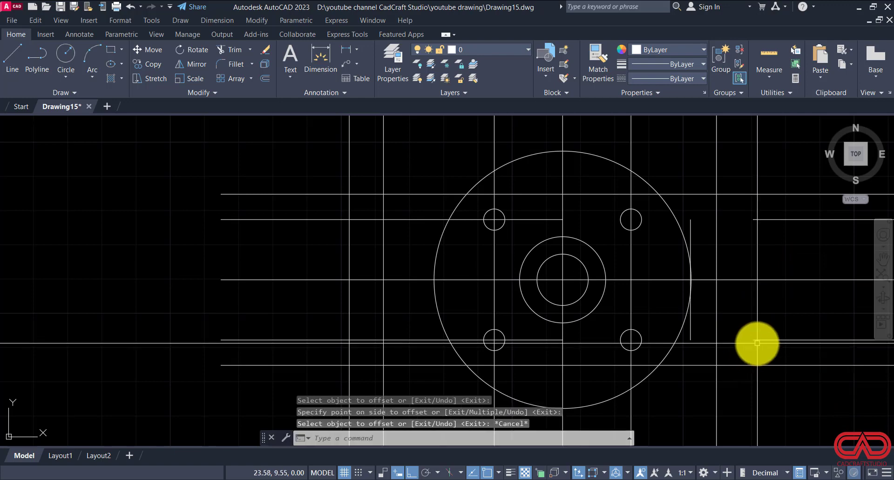
Step: Erase the two short horizontal line pieces beyond the end flange, at the small-hole rows
left_click(759, 346)
left_click(747, 322)
left_click(758, 206)
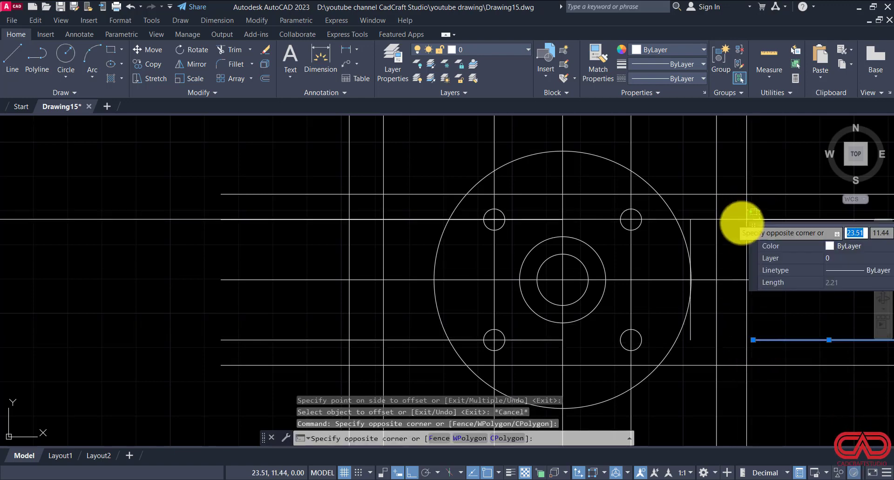
left_click(742, 225)
key("Delete")
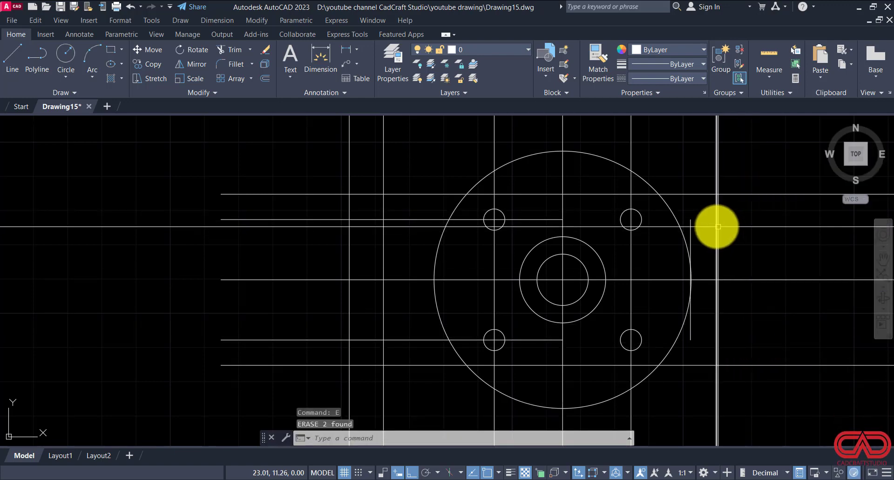
Step: Fillet the upper 1.25 offset line to the large outline circle with radius 2.5
key("Escape")
key("Escape")
key("Escape")
type("f")
key("Return")
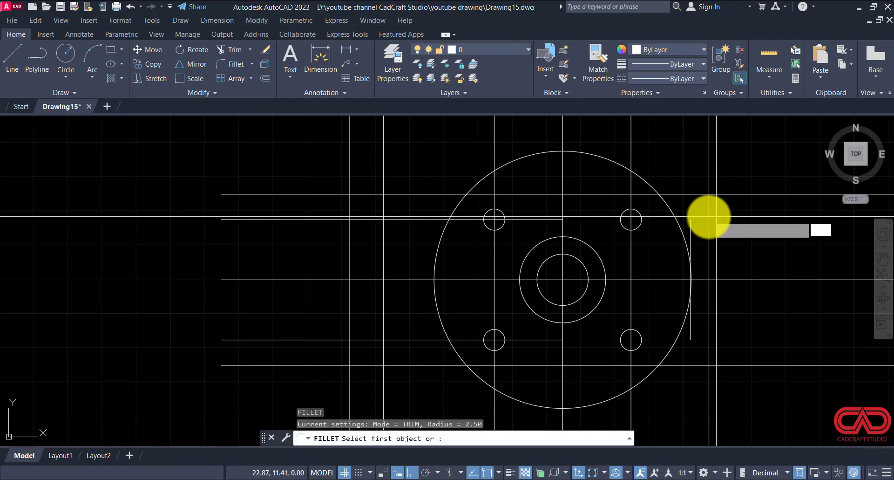
type("r")
key("Return")
key("Return")
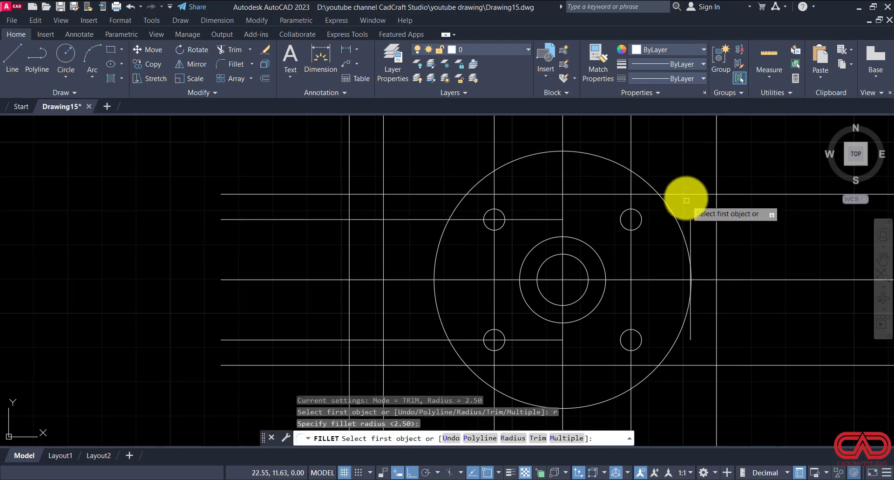
left_click(683, 193)
left_click(644, 176)
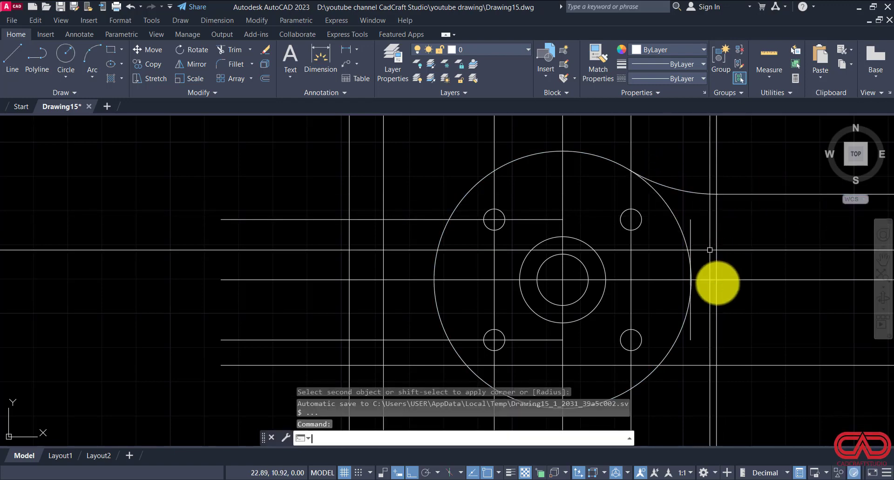
Step: Fillet the lower 1.25 offset line to the large outline circle with the same 2.5 radius
key("Return")
left_click(665, 365)
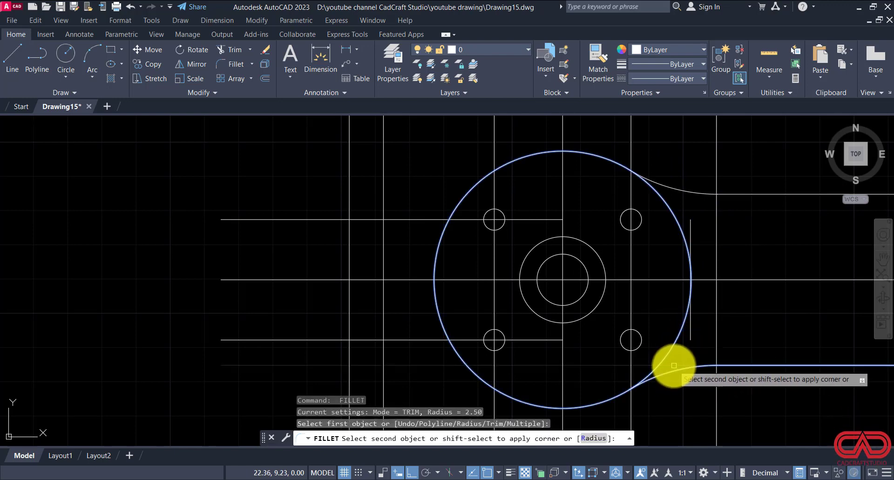
left_click(674, 366)
key("Escape")
Step: Extend both ends of the flange's inner vertical line to the upper and lower radius 2.5 fillet arcs
left_click(705, 364)
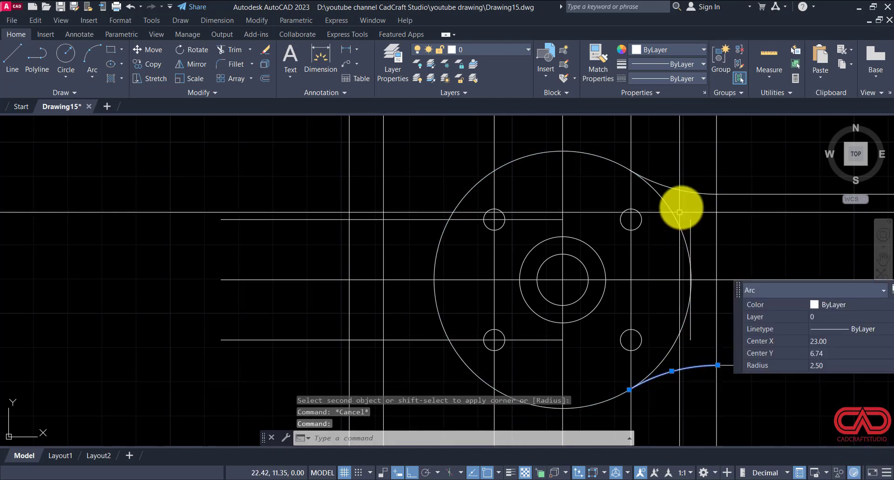
left_click(689, 192)
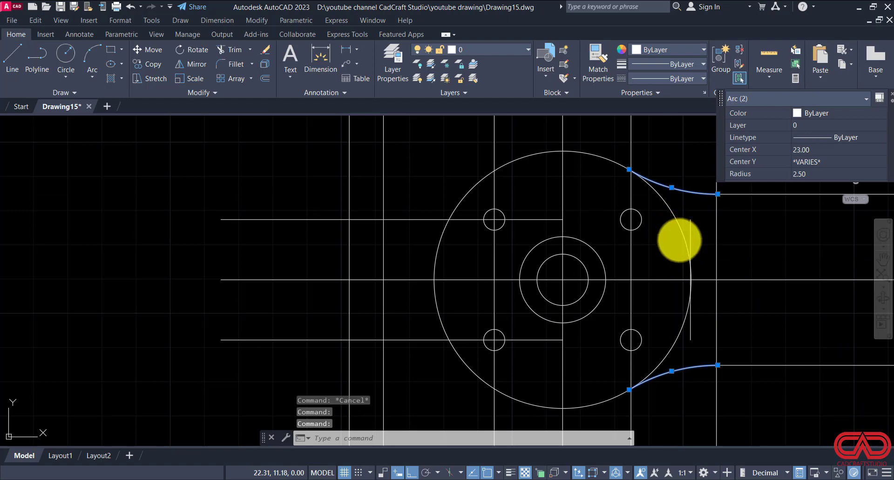
type("ex")
key("Return")
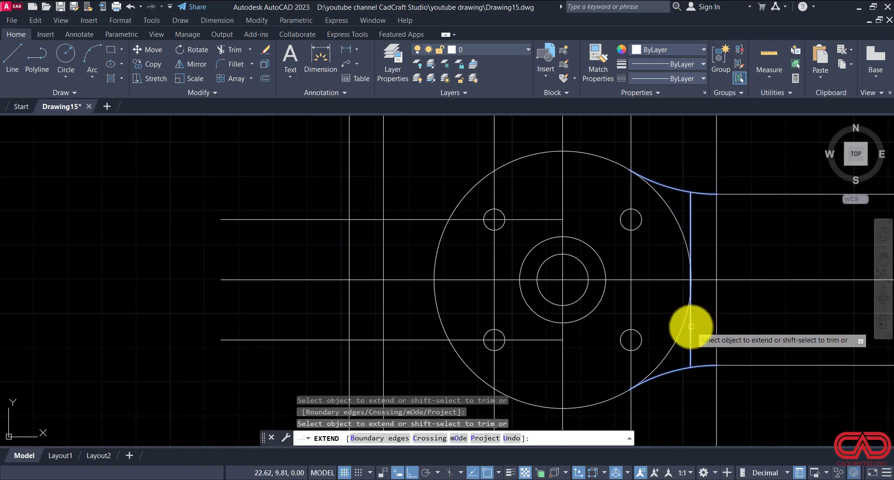
key("Escape")
key("Escape")
key("Escape")
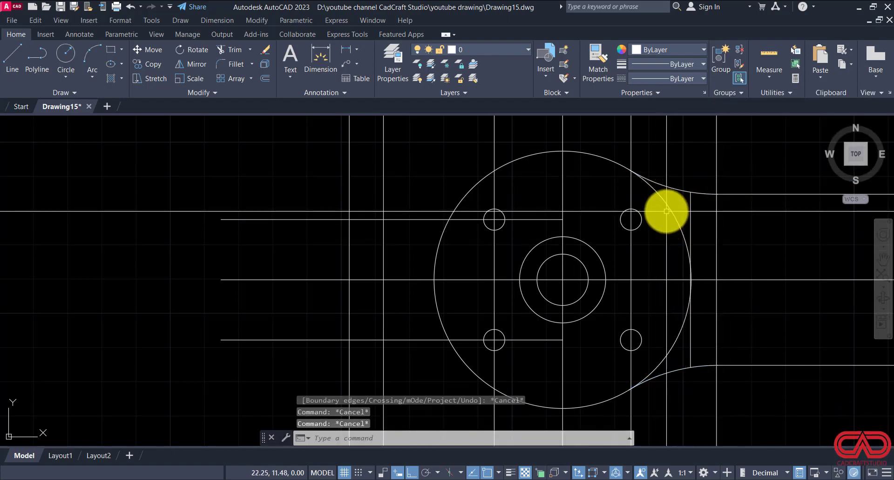
Step: Trim the large outline circle between the two fillet arcs on the flange side and erase its leftover piece
type("tr")
key("Return")
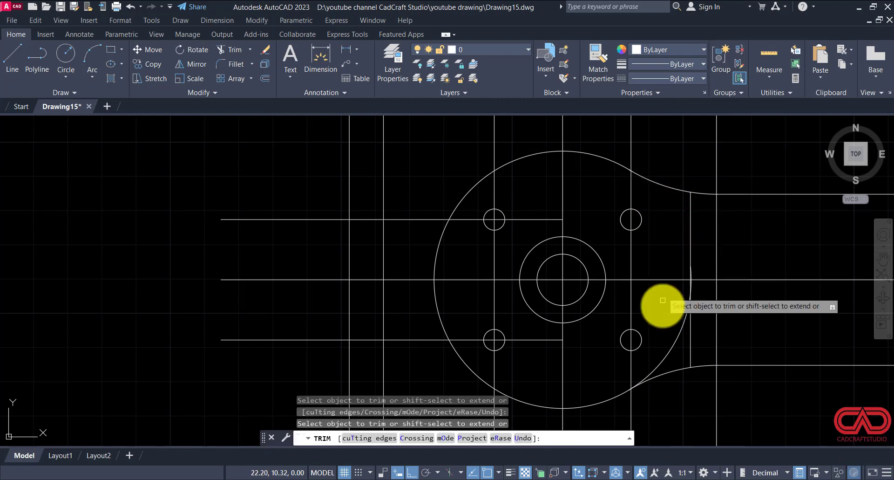
key("Escape")
key("Escape")
left_click(656, 243)
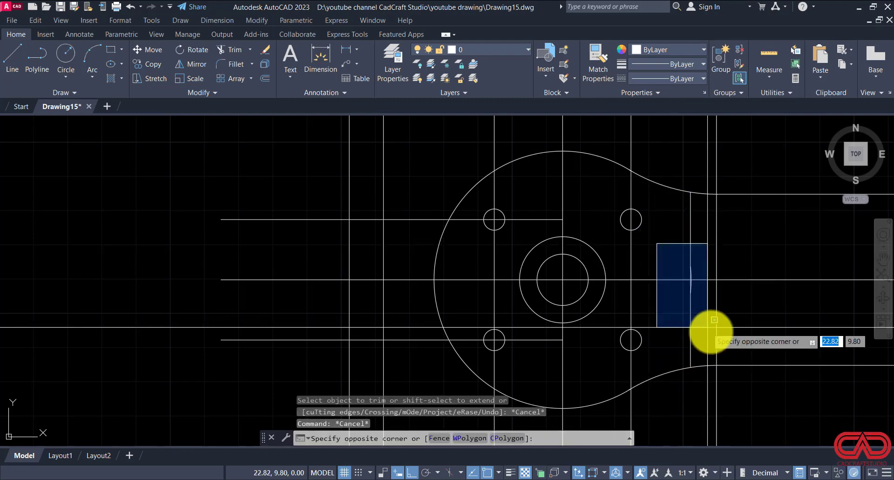
left_click(715, 319)
type("e")
key("Return")
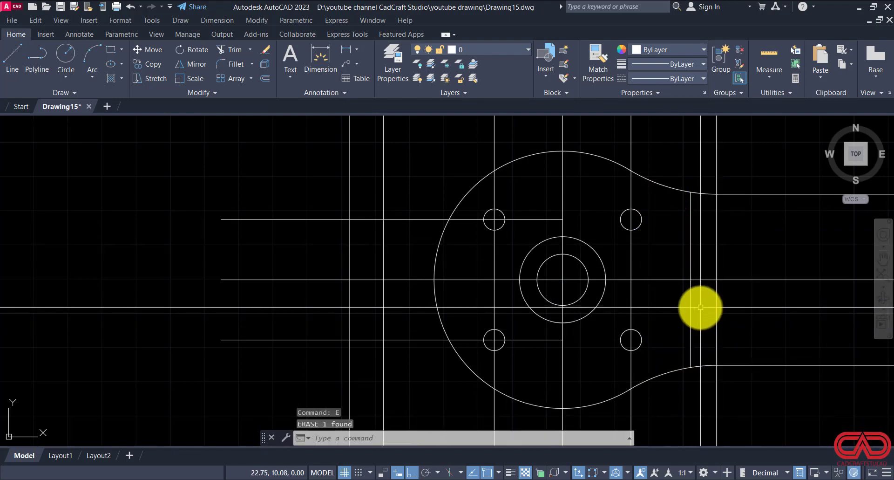
key("Escape")
key("Escape")
Step: Check the corner radius in DWG NO 15.pdf and fillet the flange's lower inner corner with radius 0.12
scroll(685, 345, "up", 2)
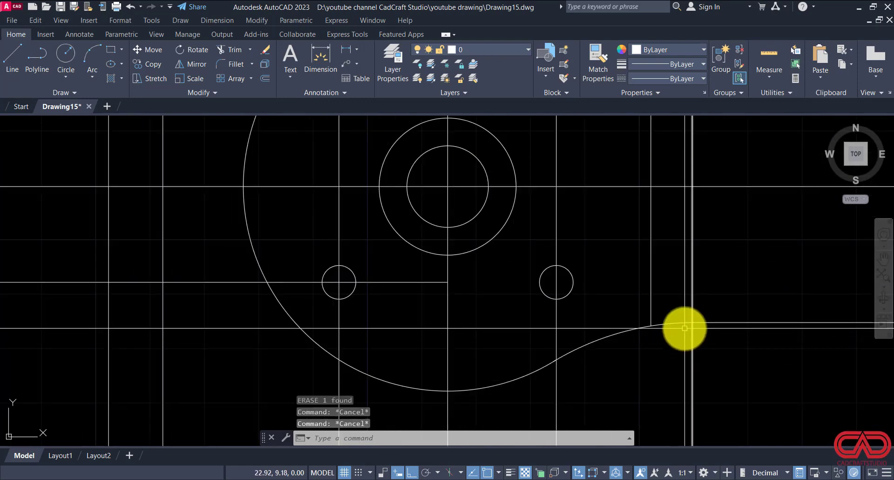
type("f")
key("Return")
type("rst object or :")
key("Return")
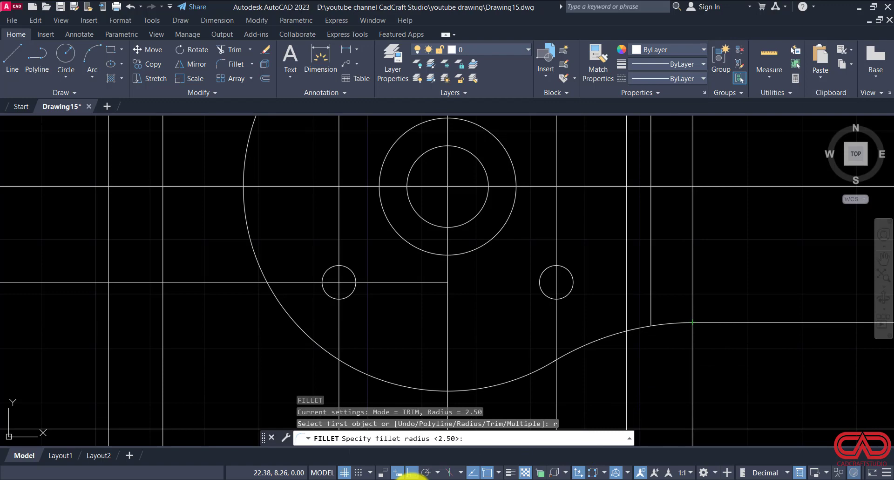
left_click(357, 479)
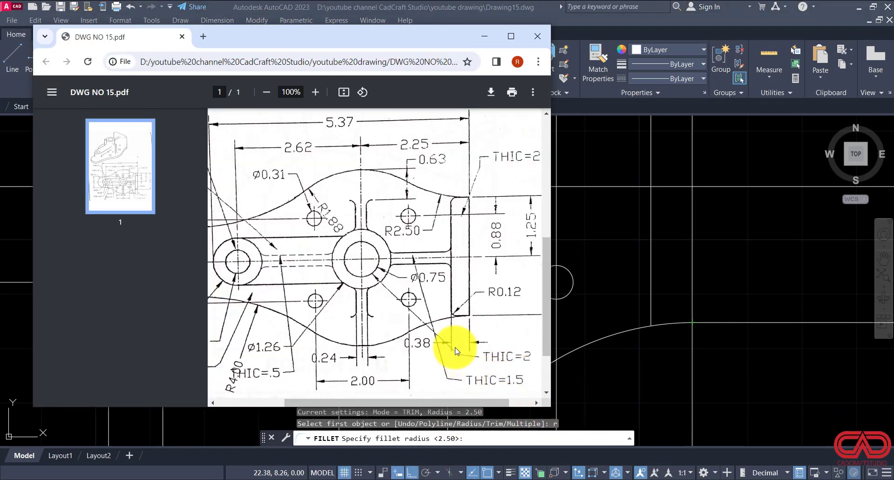
left_click(485, 35)
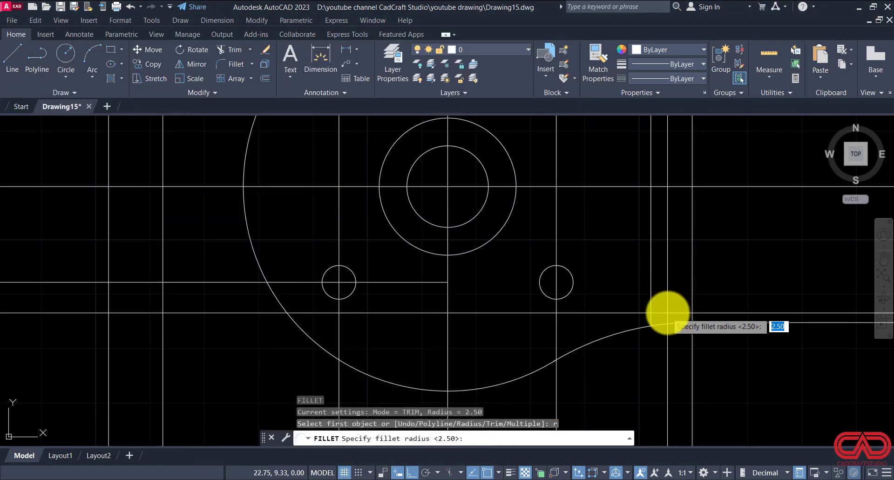
type(".12")
key("Return")
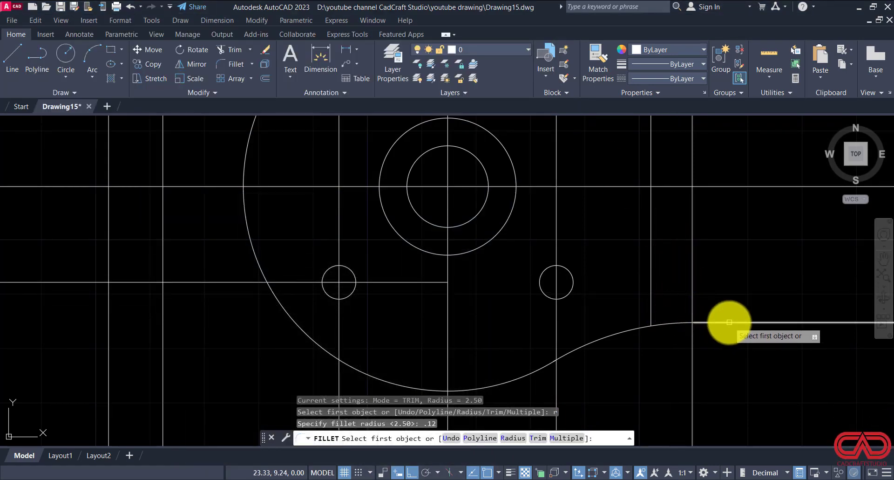
left_click(729, 322)
left_click(650, 294)
scroll(644, 333, "down", 3)
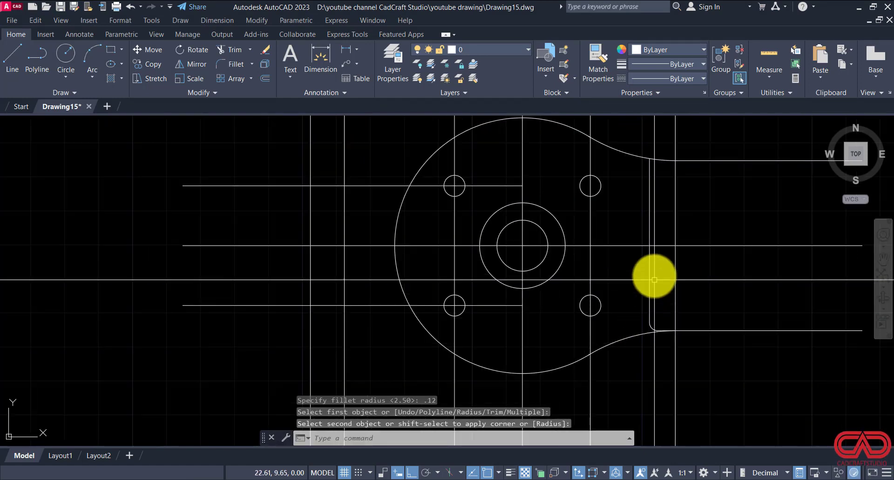
Step: Fillet the flange's upper inner corner with the same 0.12 radius
key("space")
left_click(730, 158)
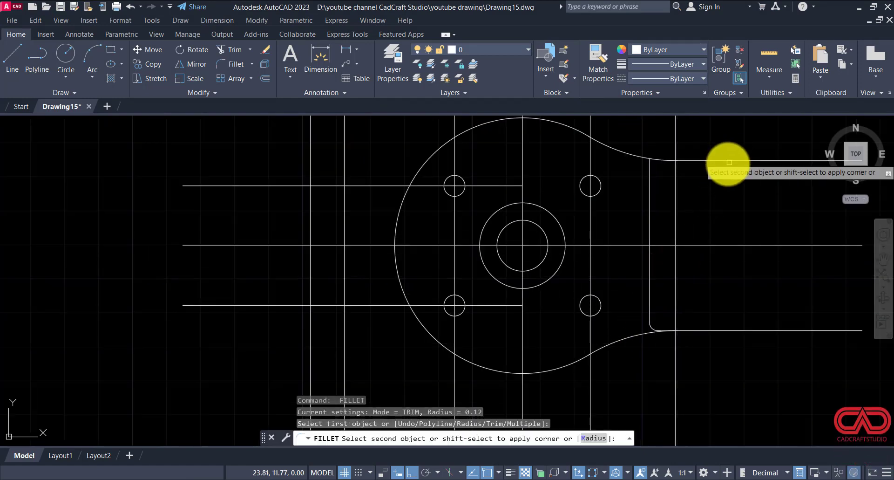
left_click(651, 180)
key("Escape")
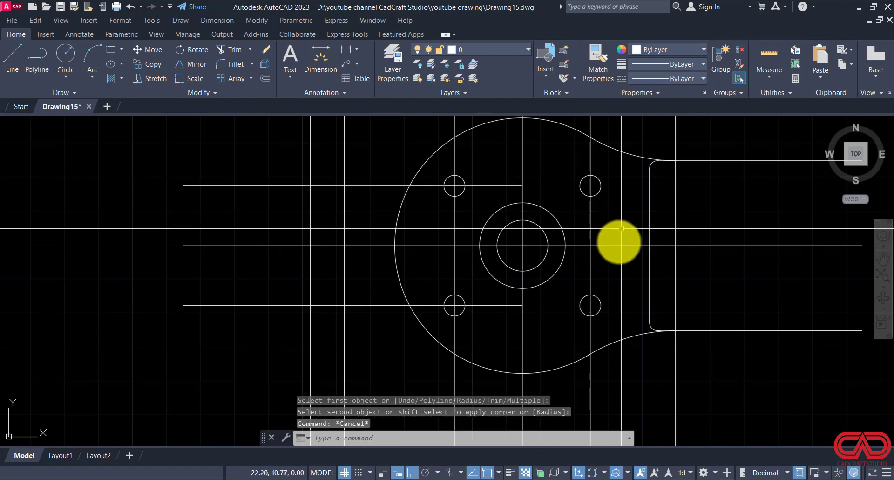
Step: Check the left hub dimensions in DWG NO 15.pdf and draw a 0.5 diameter circle at the left hub centre on the horizontal centre line
left_click(356, 479)
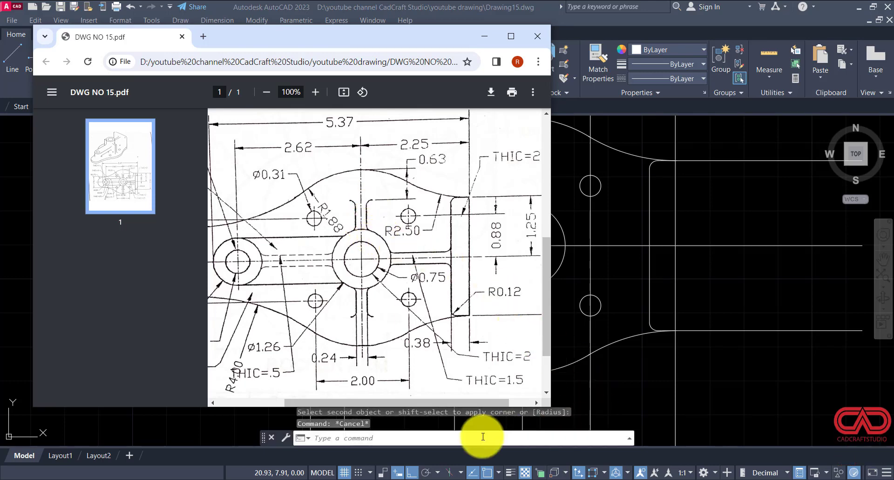
left_click_drag(343, 402, 292, 400)
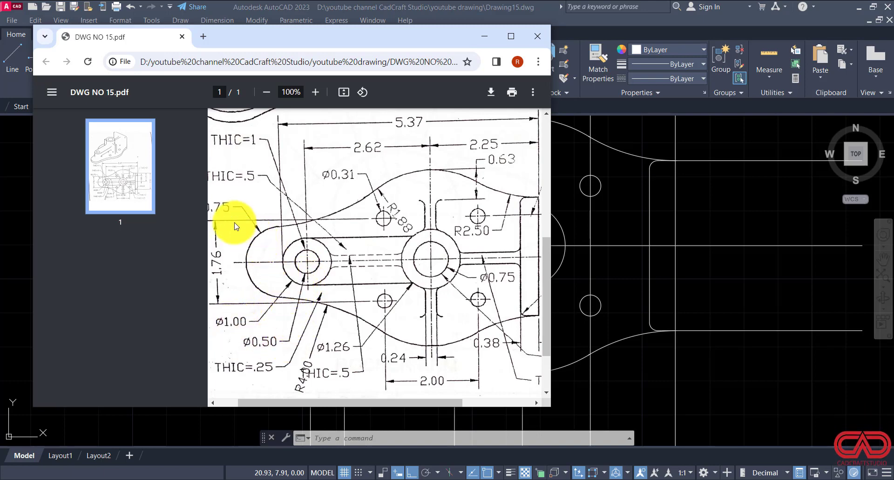
left_click_drag(309, 401, 288, 401)
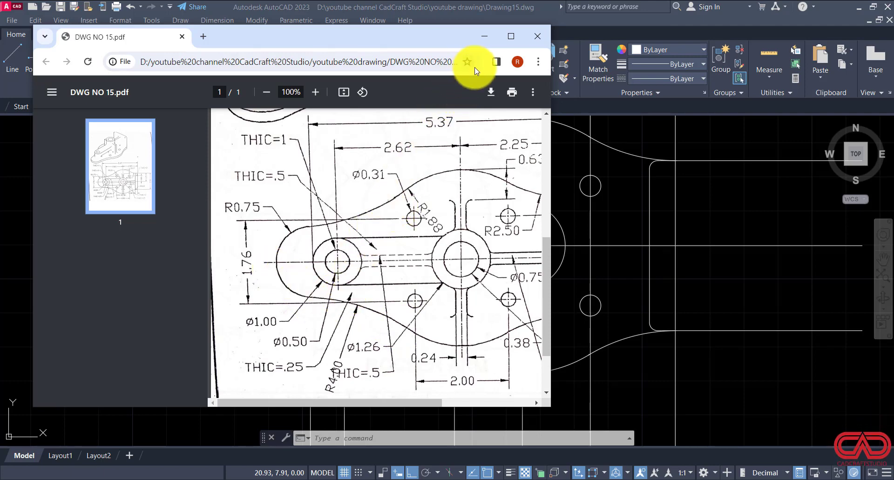
left_click(485, 38)
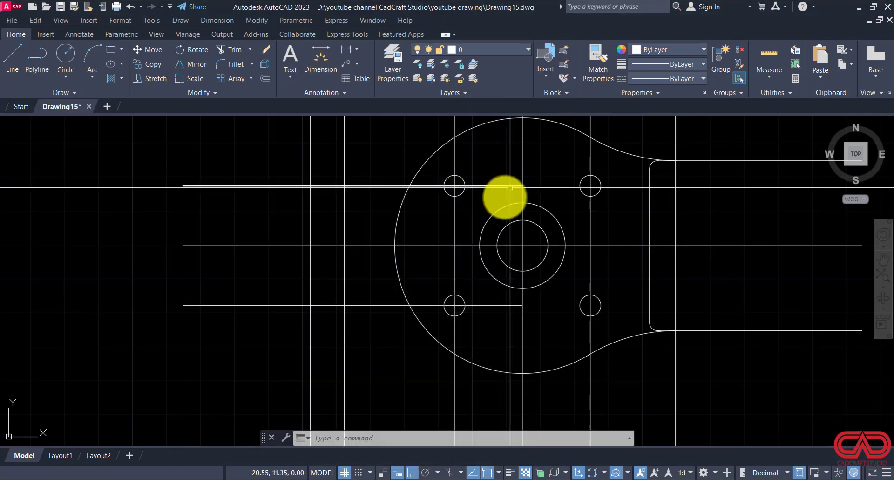
type("c")
key("Return")
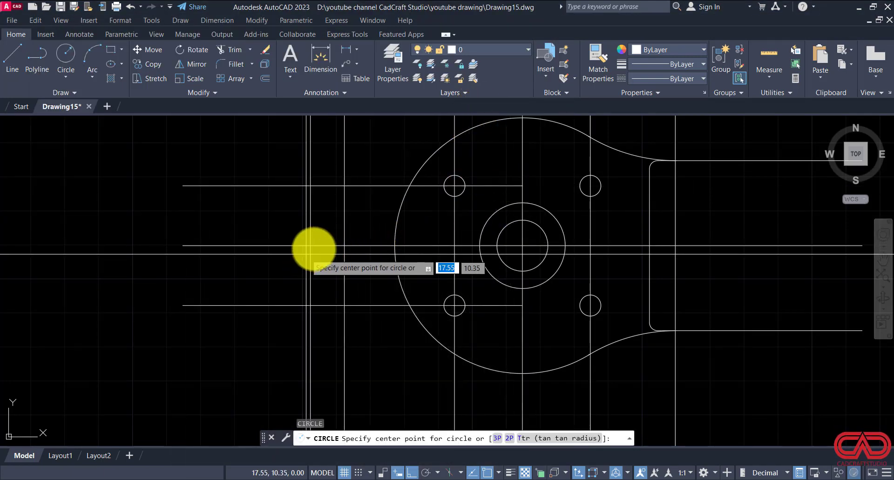
left_click(344, 245)
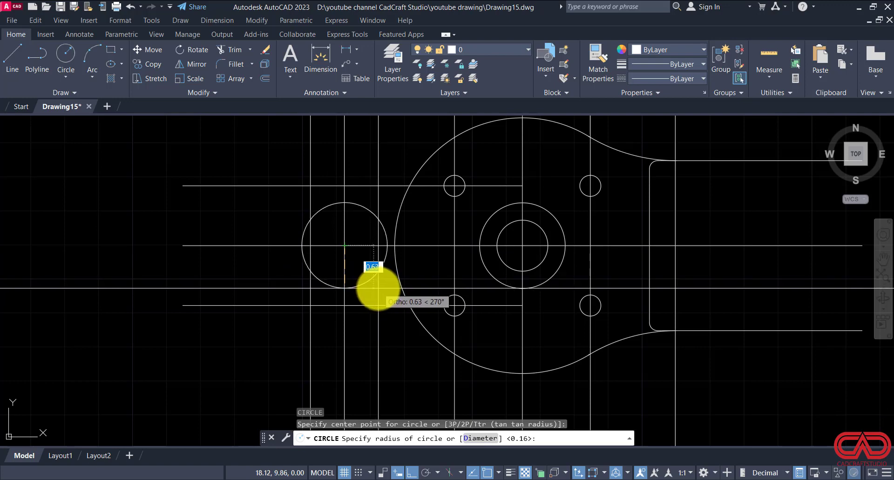
type("d")
key("Return")
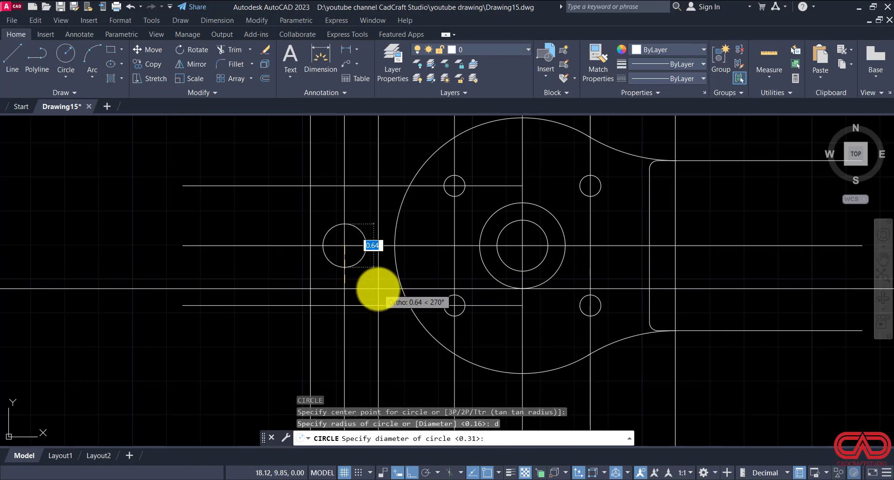
type(".5")
key("Return")
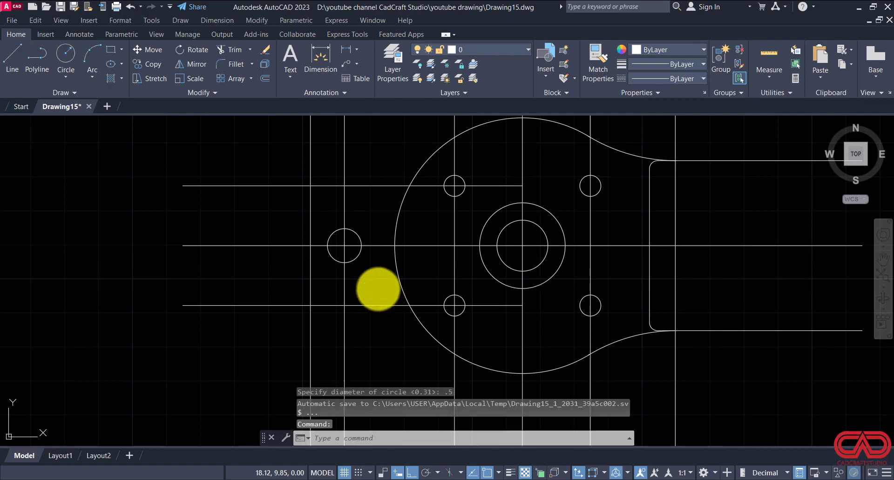
Step: Draw a concentric circle of diameter 1 around the left hub's 0.5 hole
key("Return")
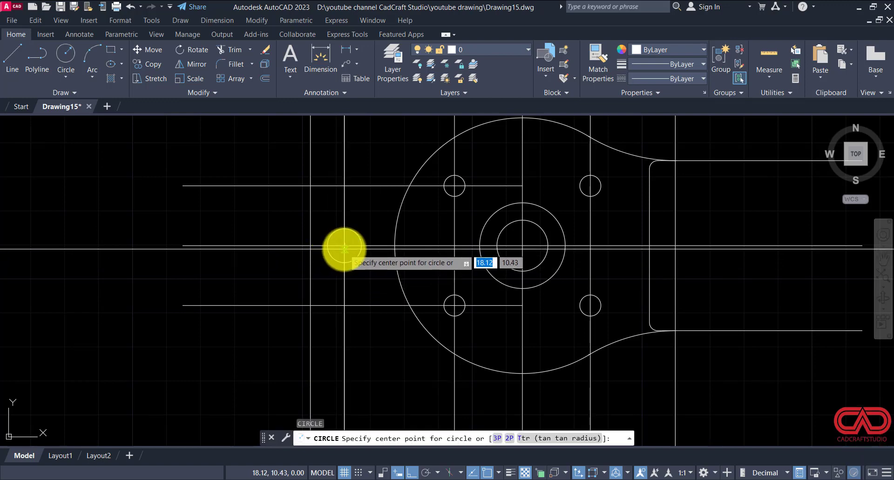
left_click(344, 245)
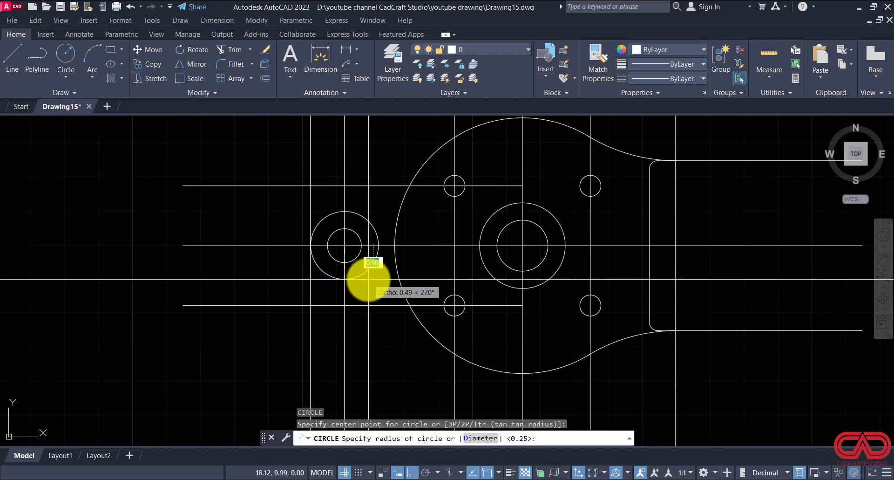
type("d")
key("Return")
type("1")
key("Return")
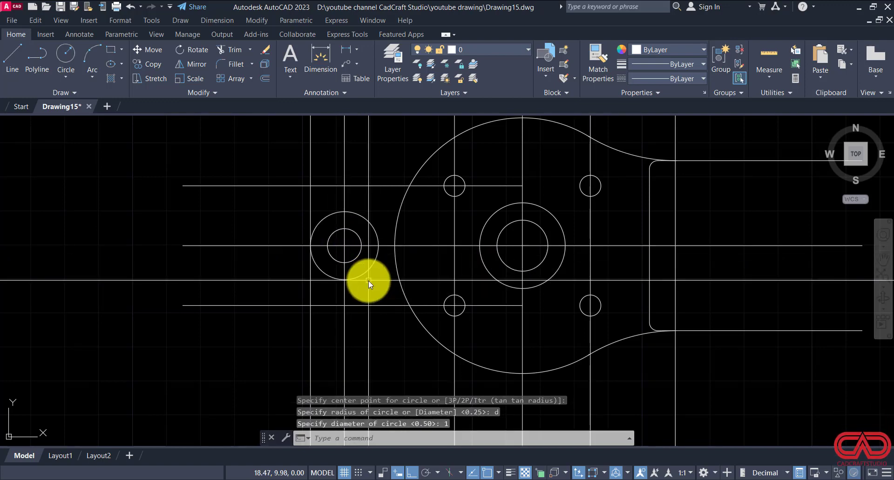
Step: Draw a circle of radius 0.75 centred where the left hub's diameter 1 circle meets the horizontal centre line at its left edge
scroll(303, 252, "up", 2)
key("Escape")
key("Escape")
key("Escape")
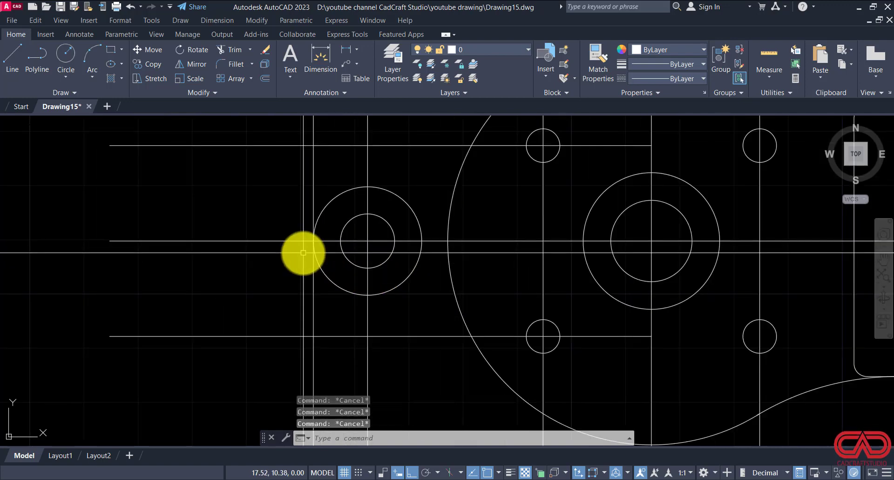
key("Return")
left_click(314, 241)
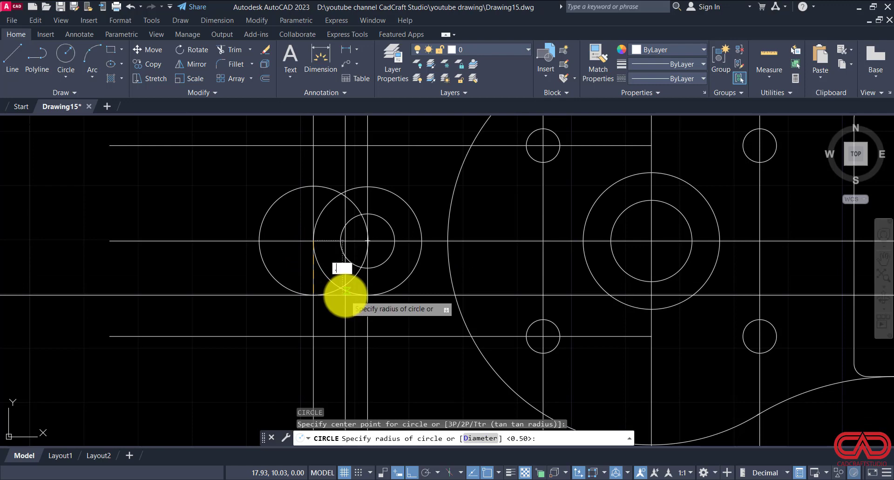
key("Escape")
key("Escape")
scroll(365, 246, "down", 2)
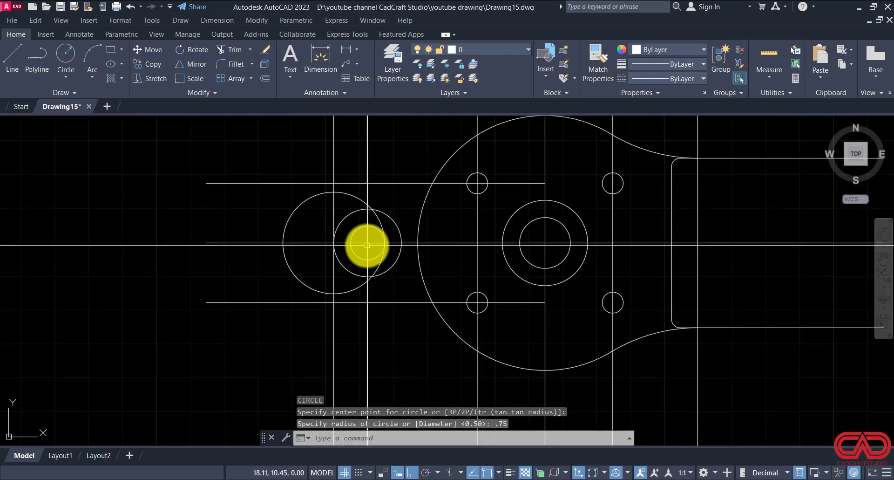
Step: Check the outline radius in DWG NO 15.pdf and try to fillet the 0.75 radius circle to the large arc's lower side with radius 4
left_click(356, 479)
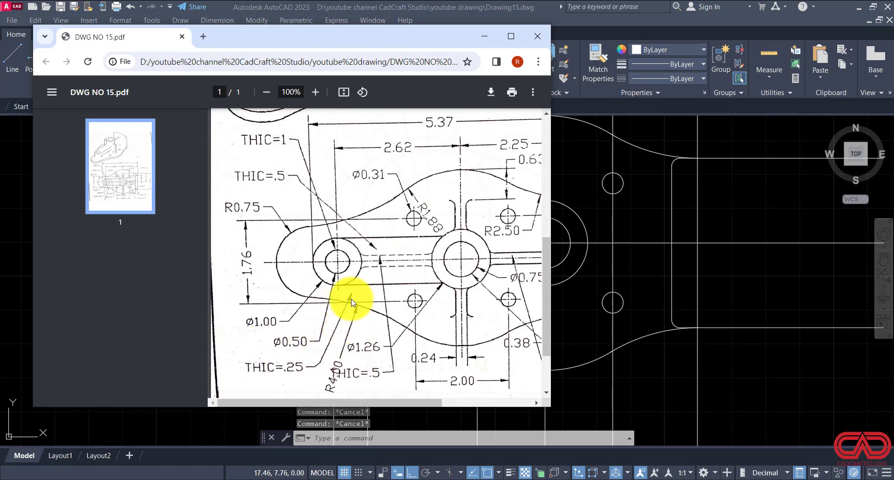
left_click(498, 479)
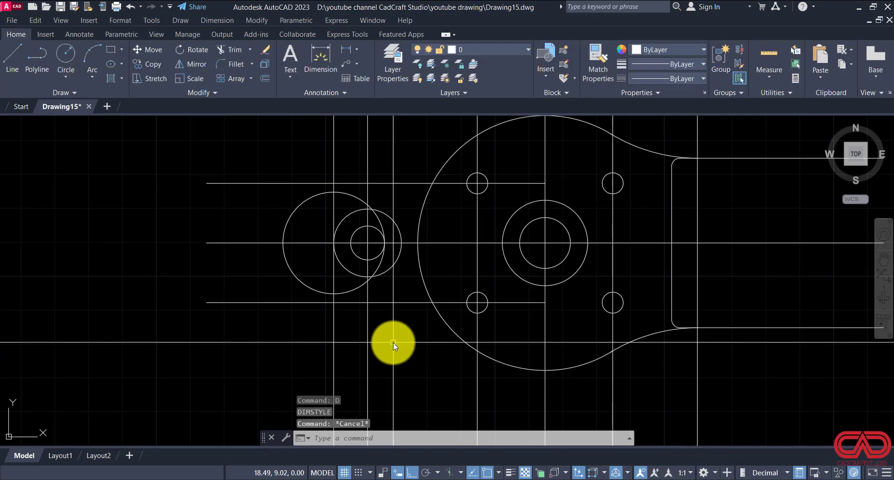
key("Return")
type("r")
key("Return")
type("4")
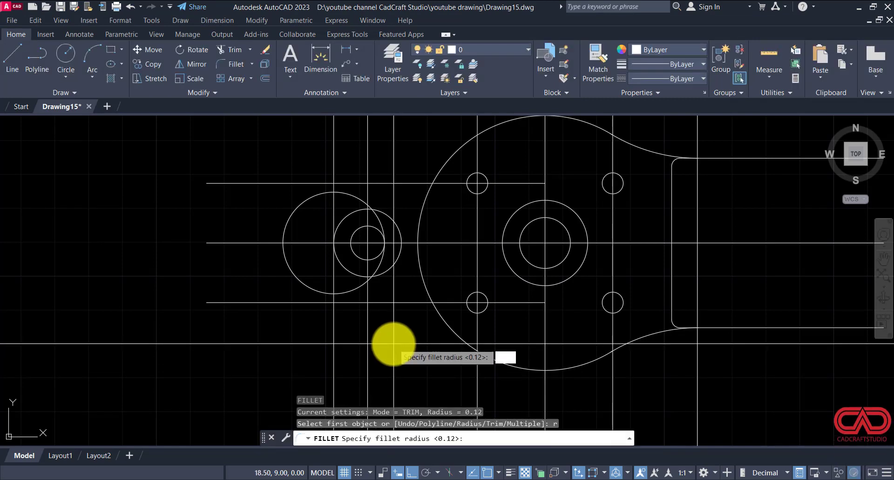
key("Return")
left_click(352, 290)
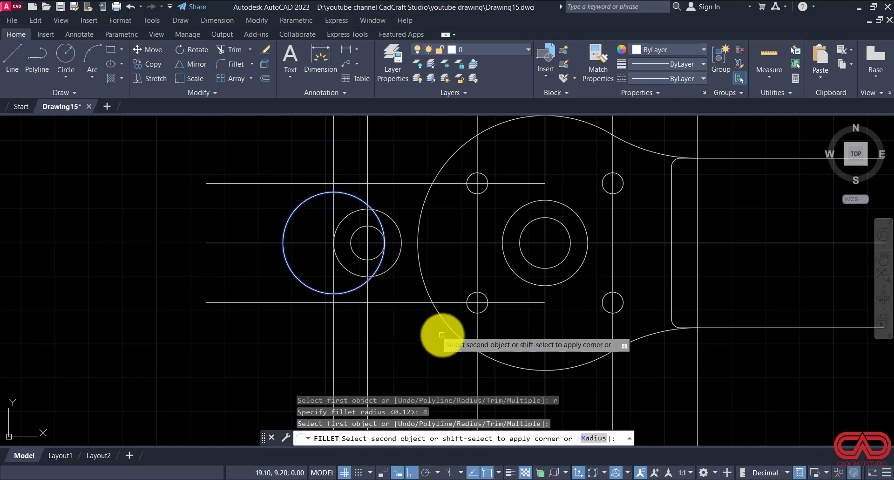
left_click(448, 333)
key("Return")
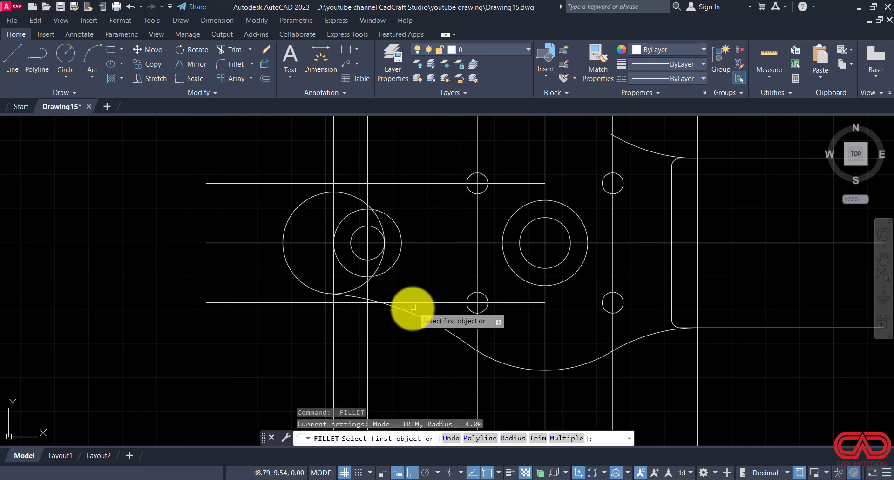
Step: Undo the radius 4 fillet between the left end circle and the large outline arc
key("Escape")
key("Escape")
key("ctrl+z")
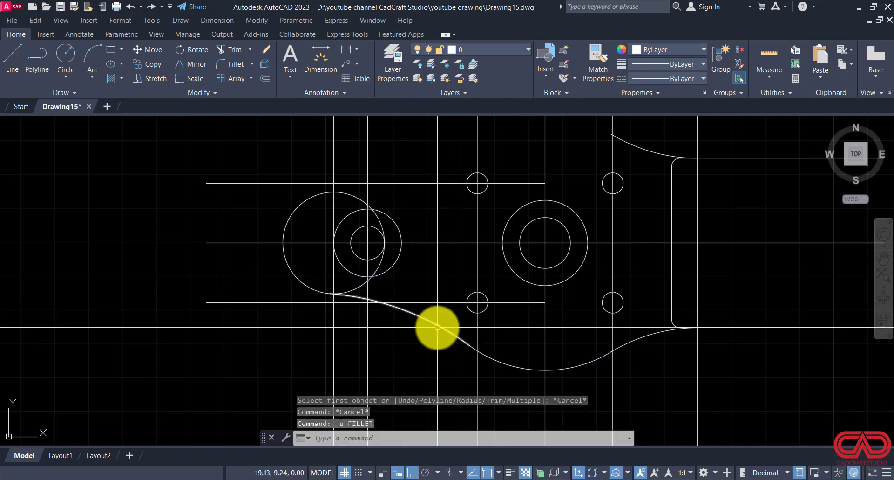
key("ctrl+z")
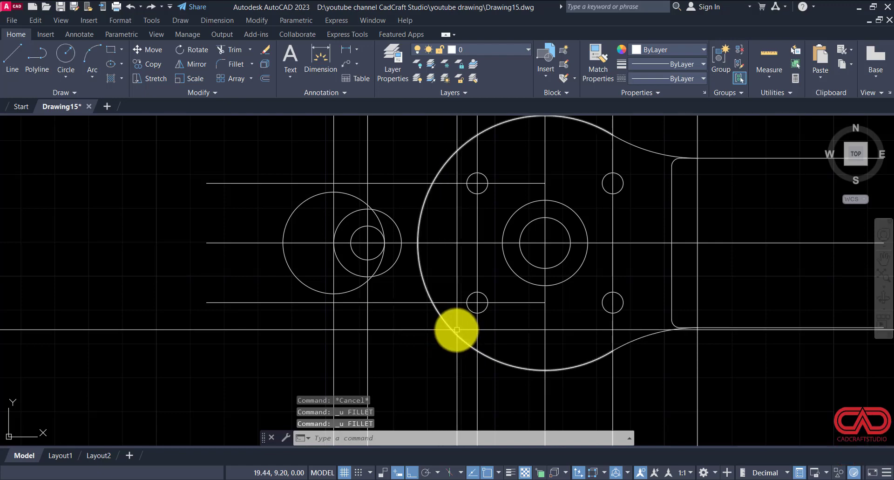
Step: Copy the large 1.88 radius outline arc in place, using the main hub centre as both base and destination point
left_click(456, 331)
left_click(440, 336)
left_click(433, 339)
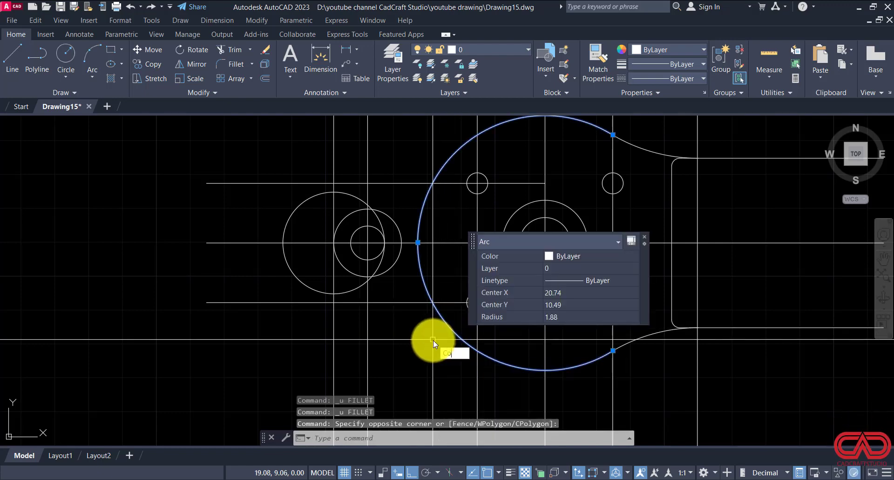
type("co")
key("Return")
left_click(545, 242)
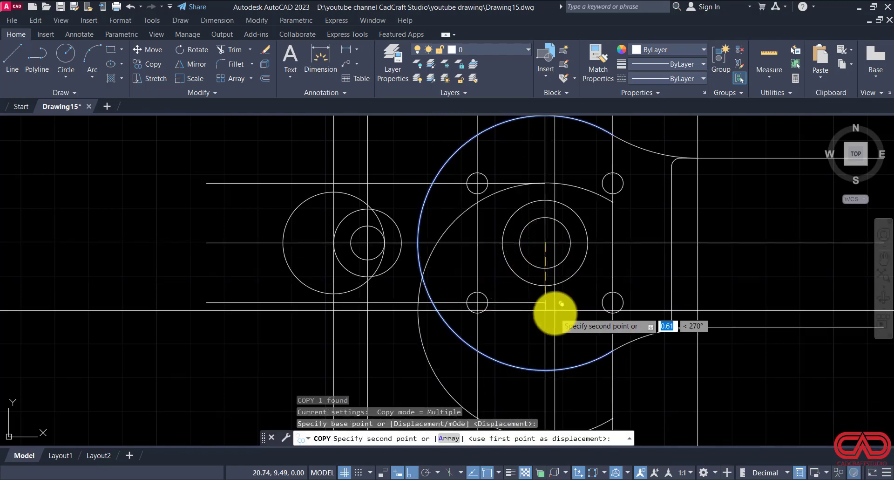
left_click(552, 237)
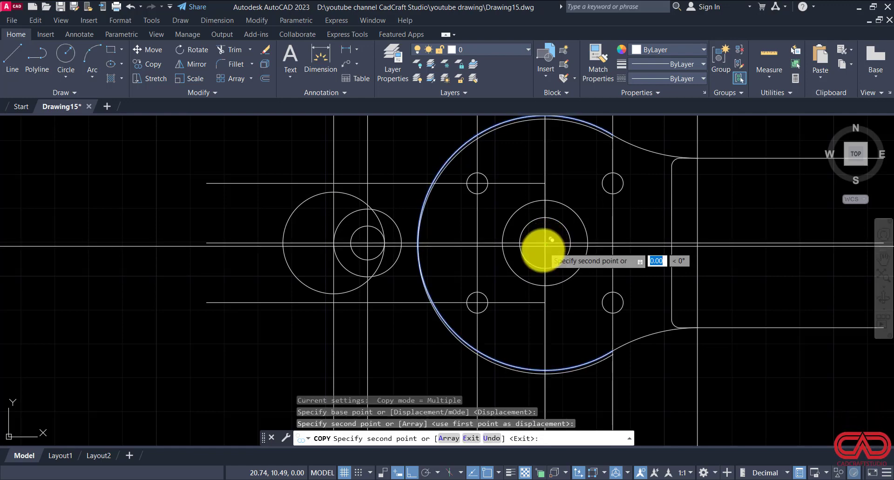
scroll(547, 245, "up", 4)
key("Escape")
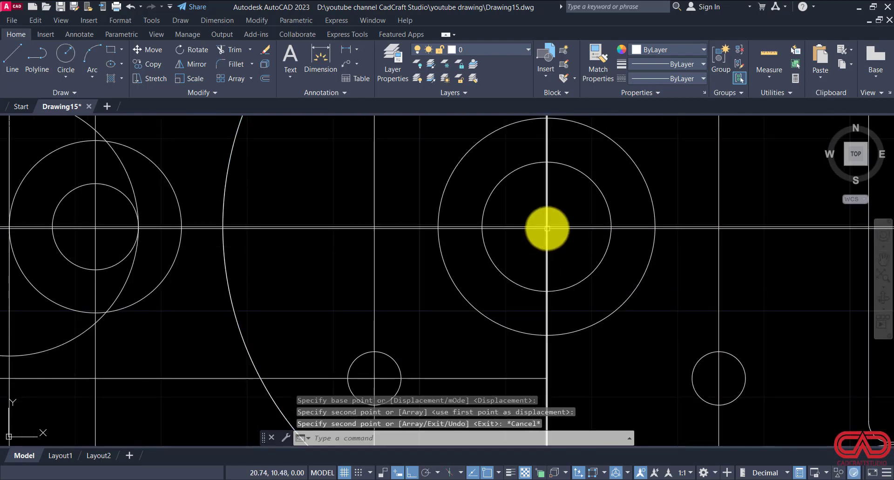
Step: Fillet the lower side of the 0.75 radius end circle to the large outline arc with radius 4
scroll(547, 226, "down", 2)
type("f")
key("Return")
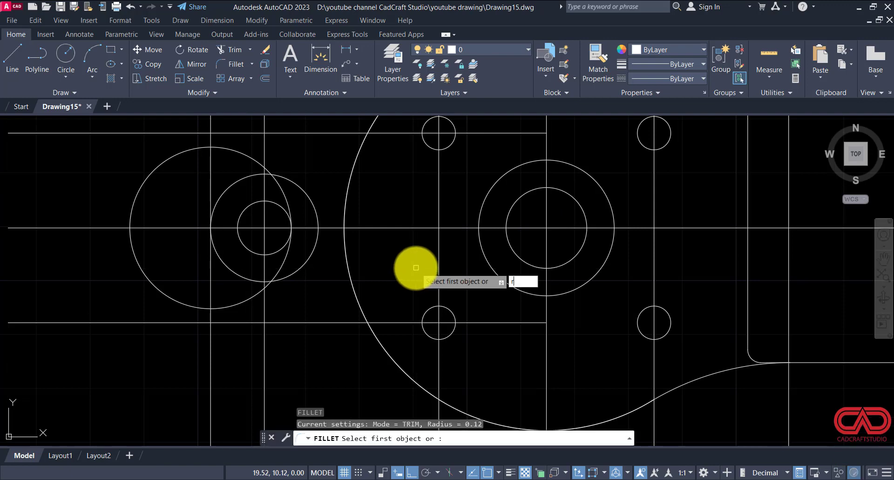
type("r")
key("Return")
type("4")
key("Return")
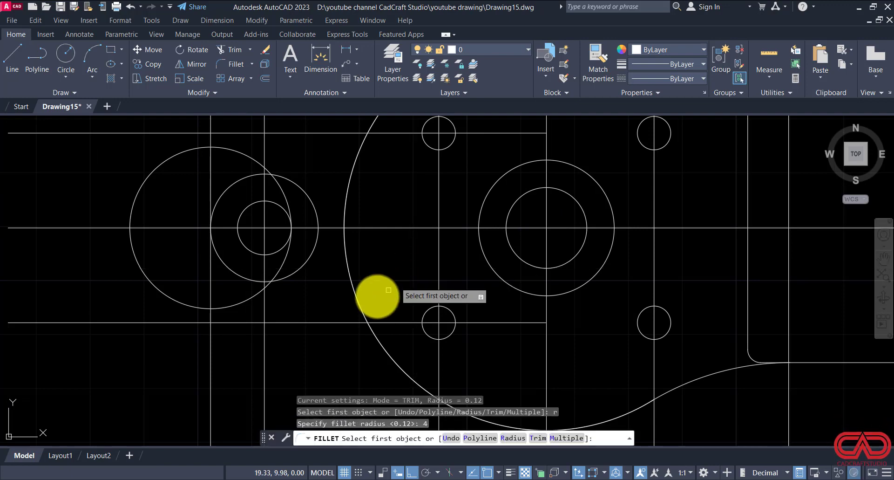
left_click(244, 302)
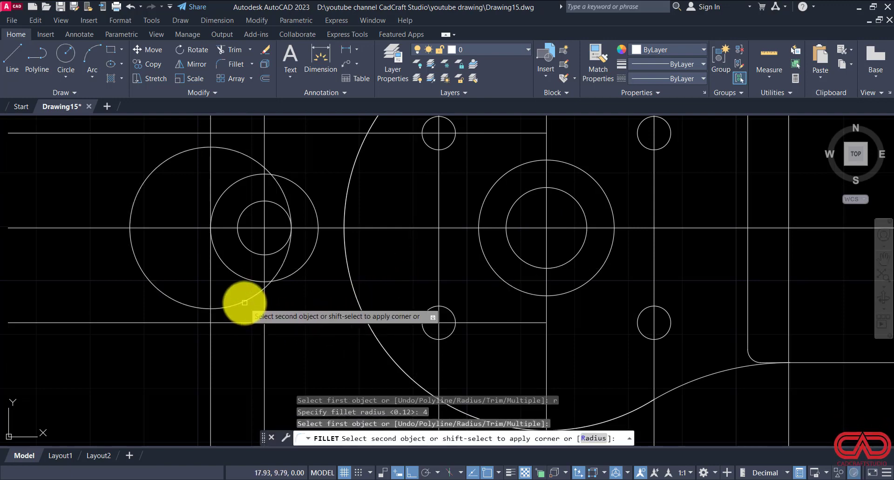
left_click(373, 341)
scroll(334, 366, "down", 3)
Step: Fillet the upper side of the left end circle to the remaining large arc with the same radius of 4
key("Return")
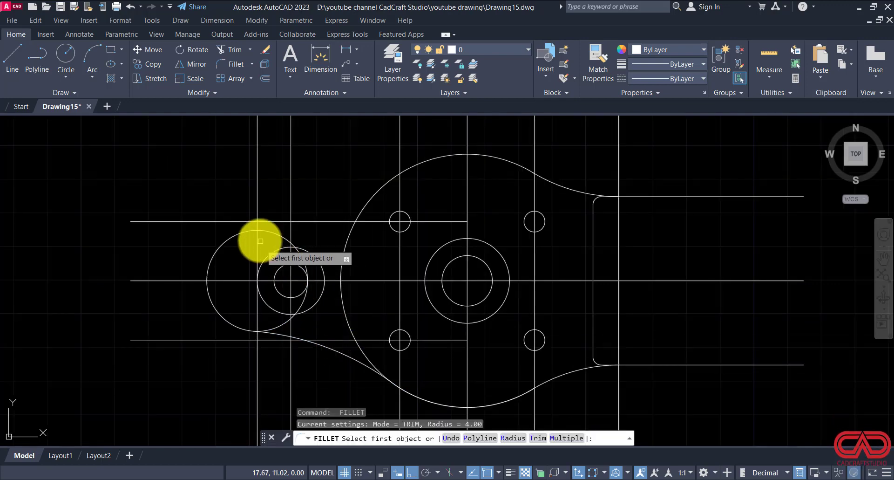
left_click(266, 233)
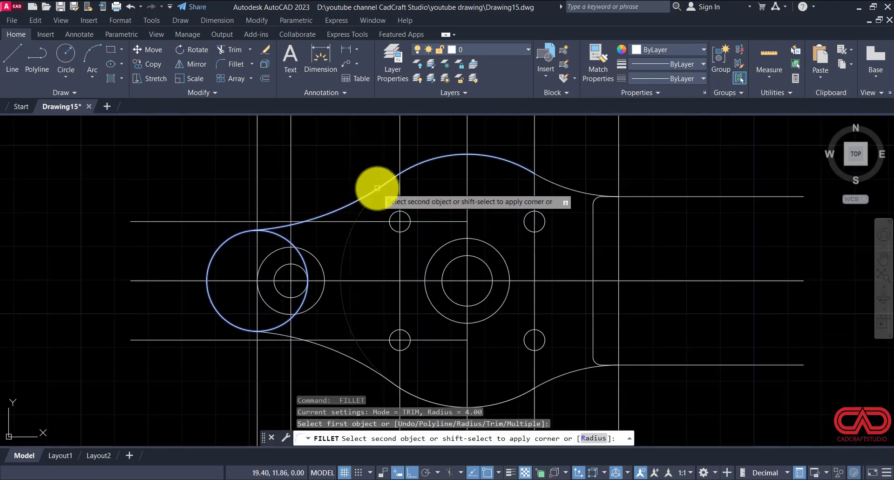
left_click(377, 187)
scroll(403, 204, "down", 4)
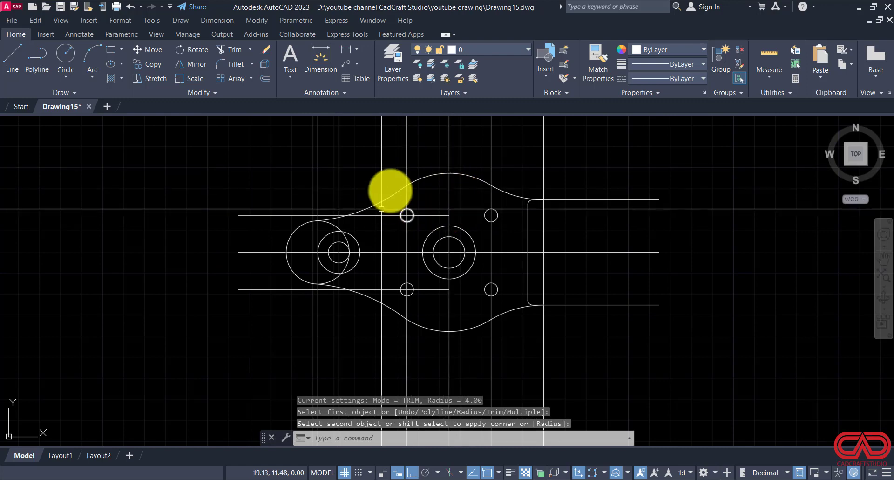
Step: Check the rib dimensions in DWG NO 15.pdf and offset the horizontal centre line by 0.12 to both sides
left_click(355, 479)
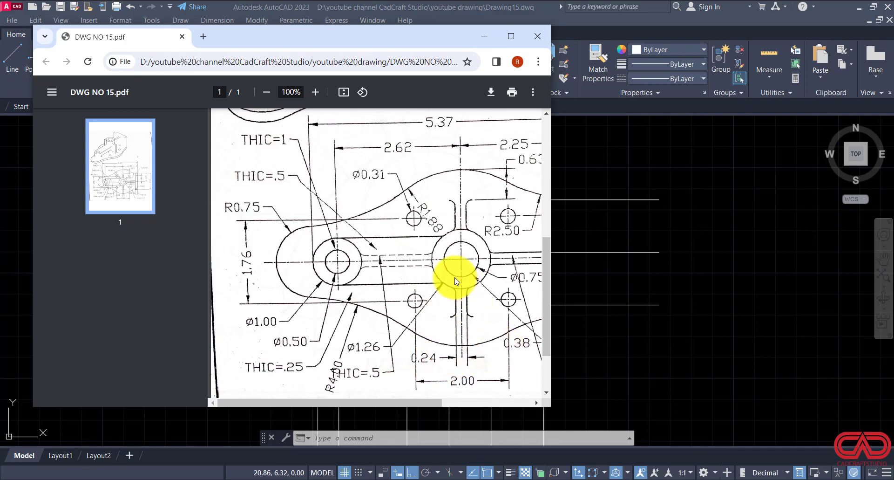
left_click_drag(420, 399, 479, 400)
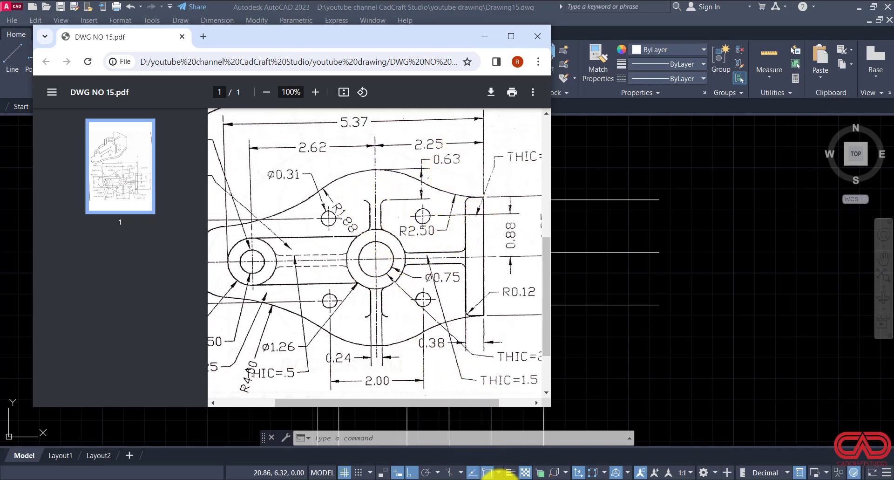
mouse_move(503, 477)
left_click(496, 443)
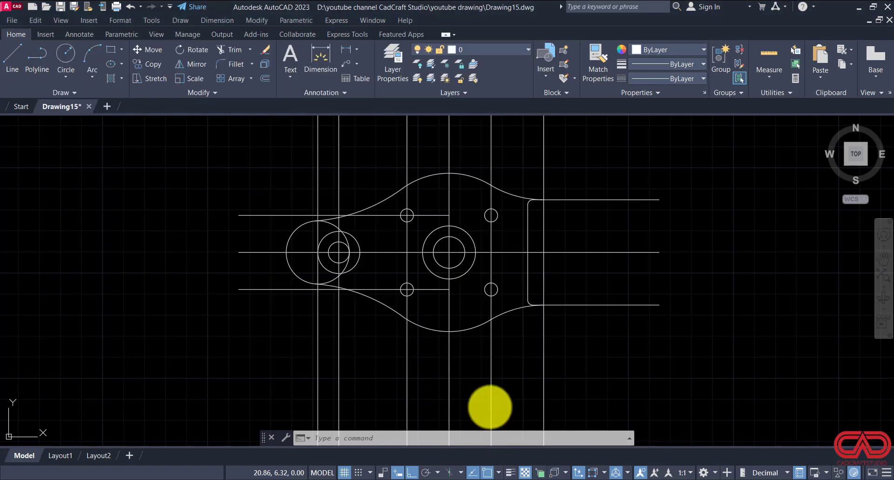
left_click(399, 253)
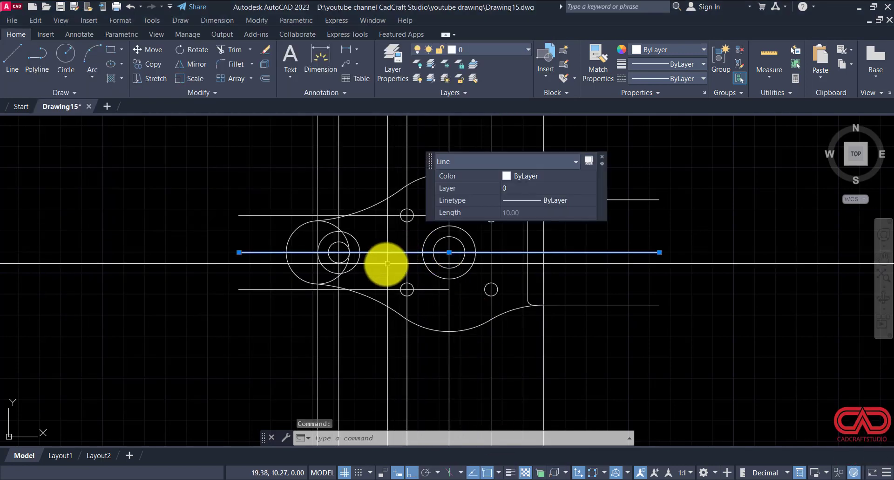
type("o")
key("Return")
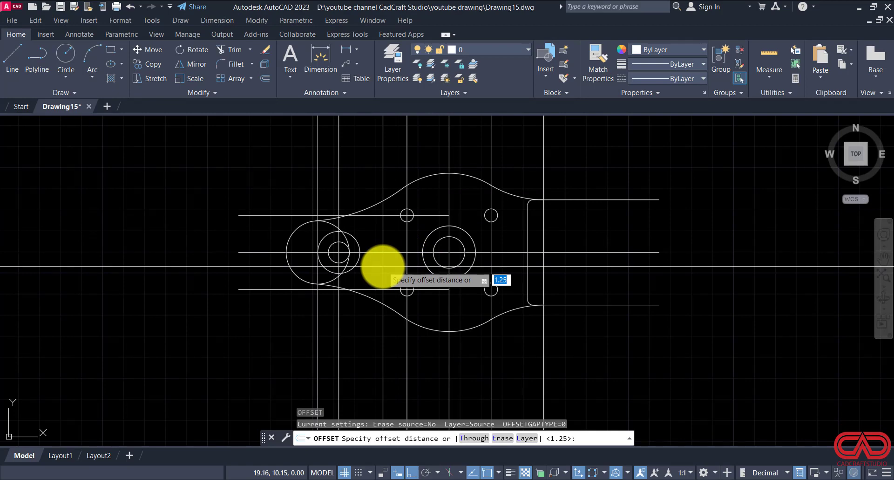
key("Return")
left_click(384, 252)
left_click(386, 243)
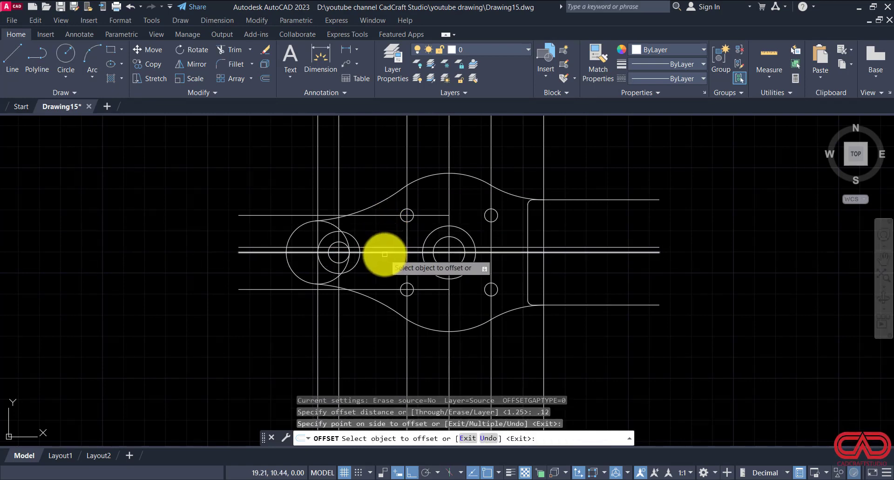
left_click(384, 252)
left_click(379, 265)
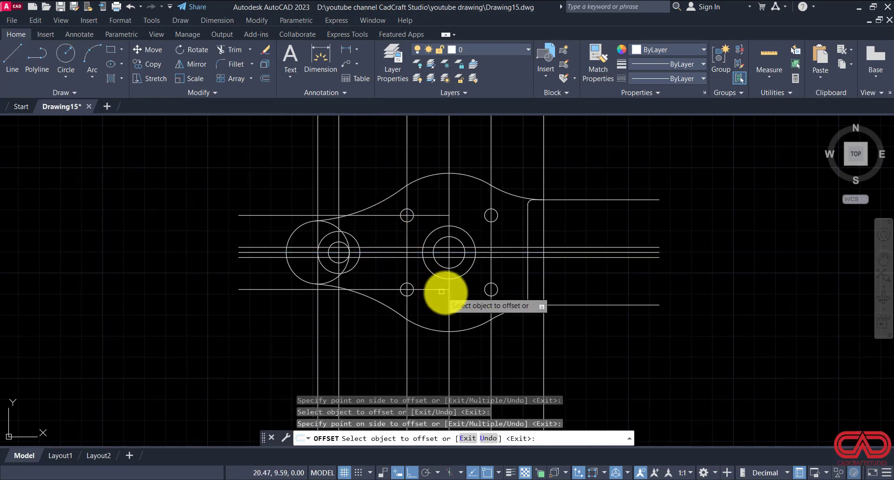
Step: Offset the main hub's vertical centre line by 0.12 to both sides
left_click(447, 308)
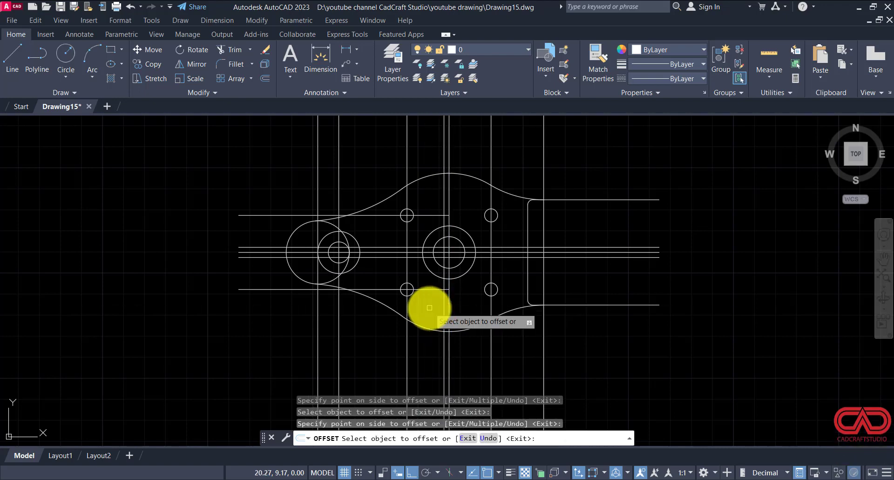
left_click(430, 306)
left_click(449, 307)
left_click(466, 310)
scroll(466, 309, "up", 3)
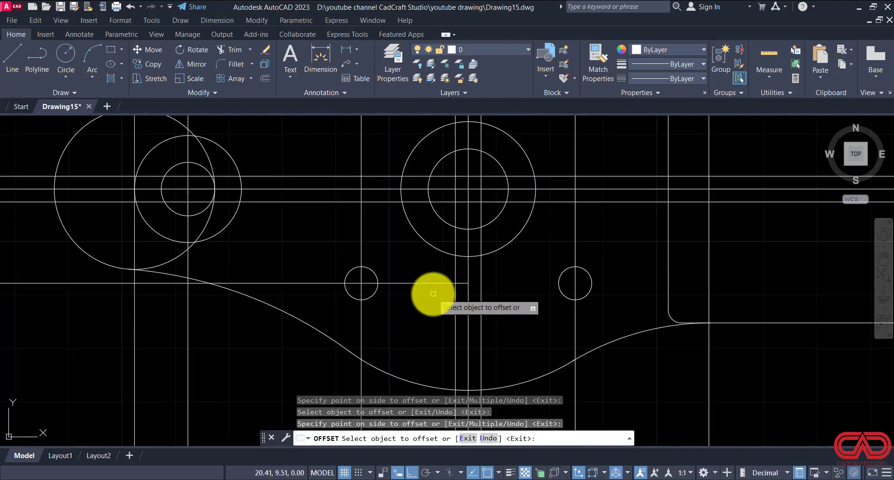
key("Escape")
key("Escape")
key("Escape")
Step: Draw a horizontal line between the two vertical rib lines at the top of the large outline arc
scroll(431, 300, "down", 2)
middle_click_drag(448, 186, 449, 255)
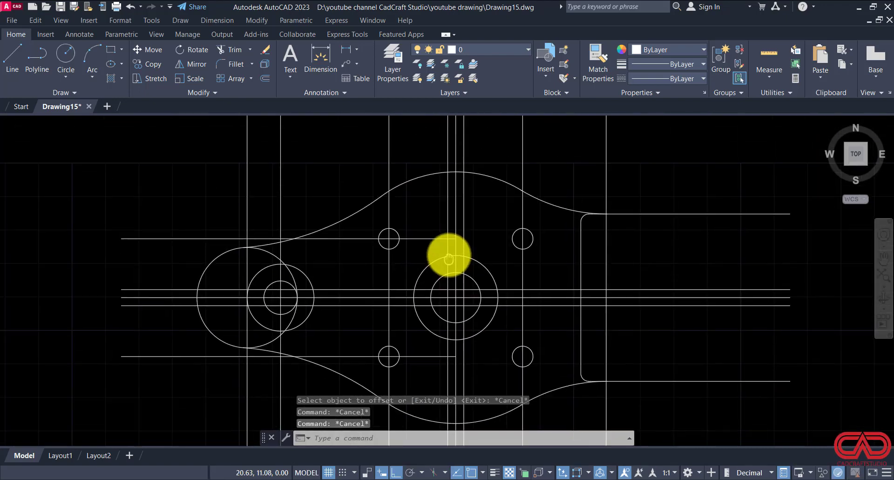
type("l")
key("Return")
scroll(444, 176, "up", 4)
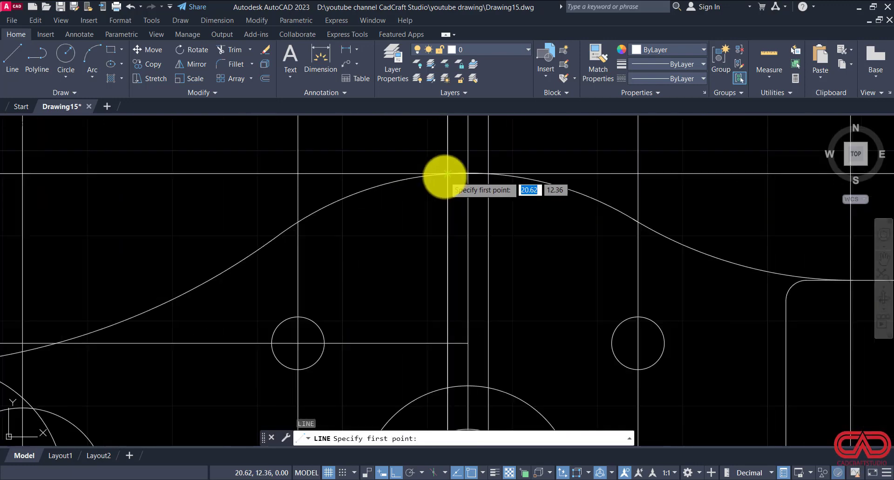
left_click(447, 173)
left_click(488, 174)
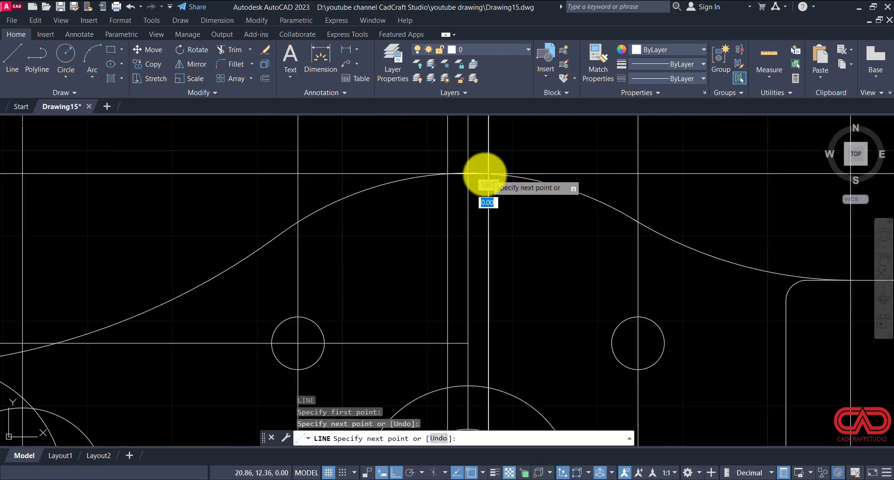
key("Escape")
Step: Move the short horizontal line down by 0.63 to mark the upper rib's end
left_click(482, 174)
type("m")
key("Return")
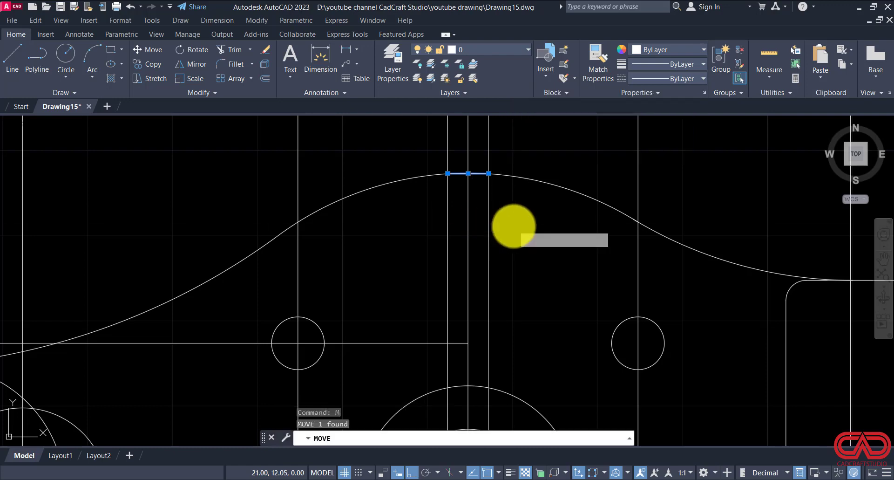
left_click(522, 225)
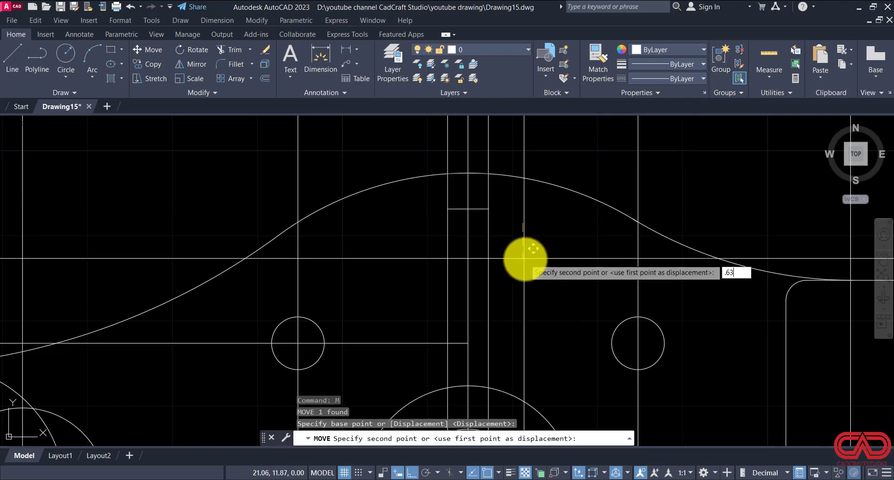
key("Return")
scroll(512, 247, "down", 5)
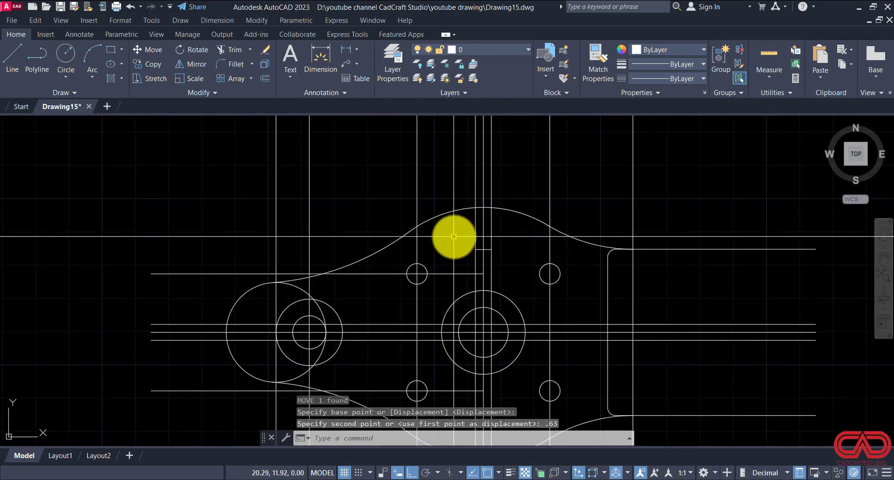
Step: Mirror the short upper rib end line about the horizontal centre line, keeping the original
left_click(401, 238)
left_click(505, 263)
type("mi")
key("Return")
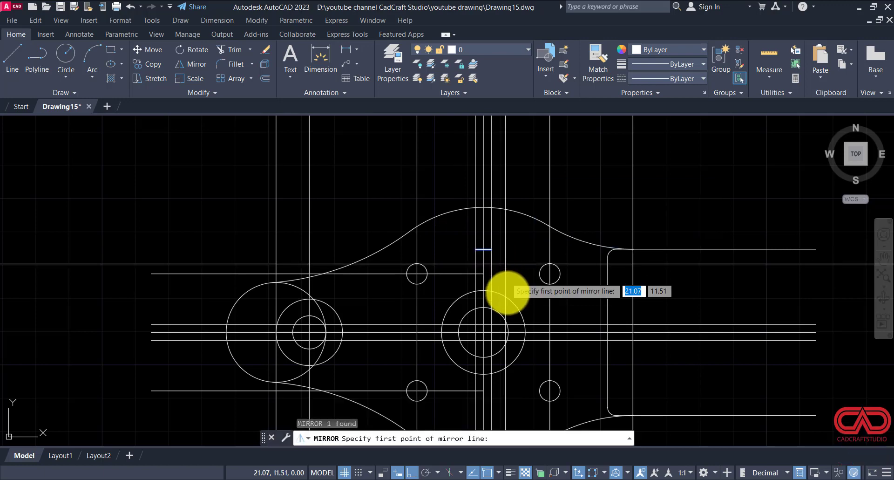
scroll(489, 326, "up", 4)
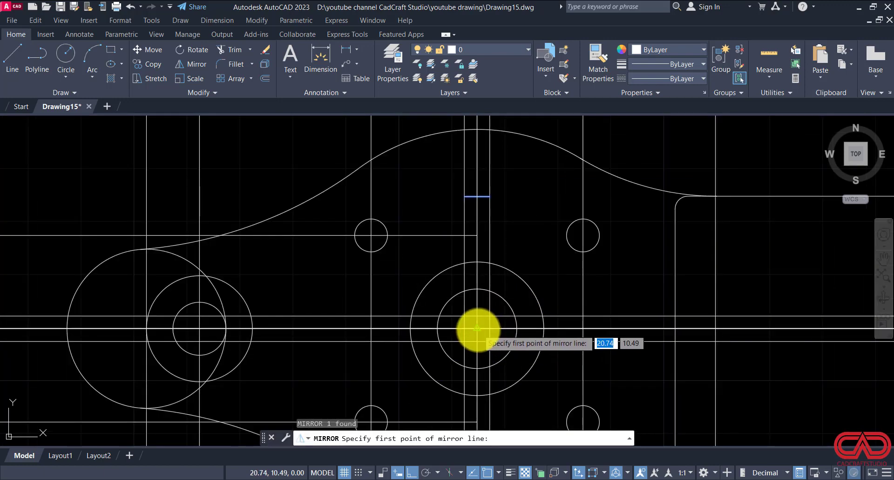
left_click(477, 329)
left_click(461, 329)
key("Return")
scroll(437, 256, "down", 3)
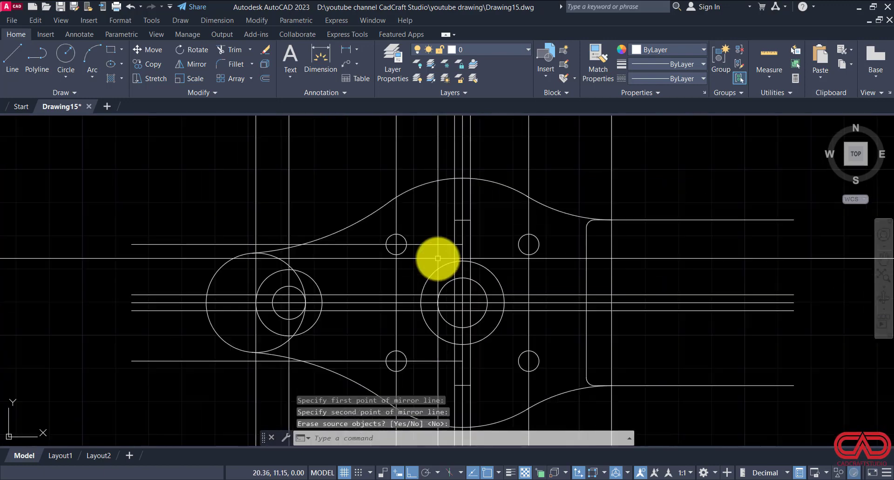
Step: Trim the vertical rib and centre lines between the short end lines and the outline arcs, above and below the main hub
type("tr")
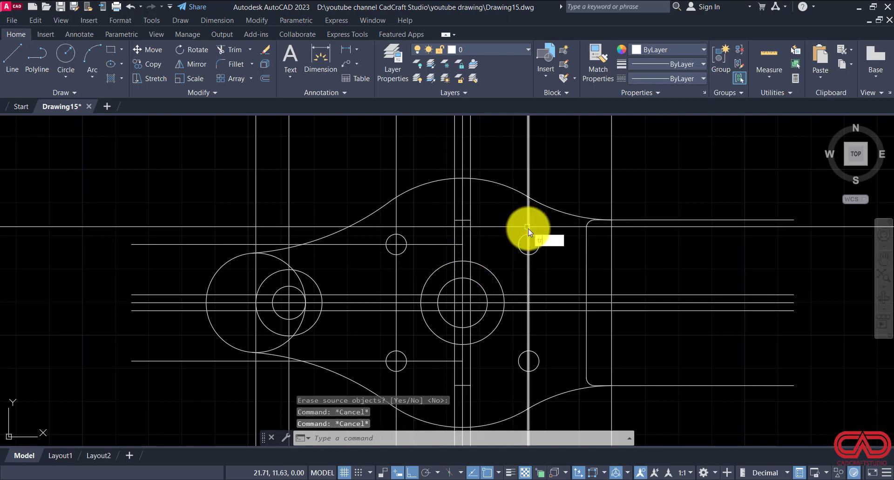
key("Return")
left_click_drag(495, 198, 440, 206)
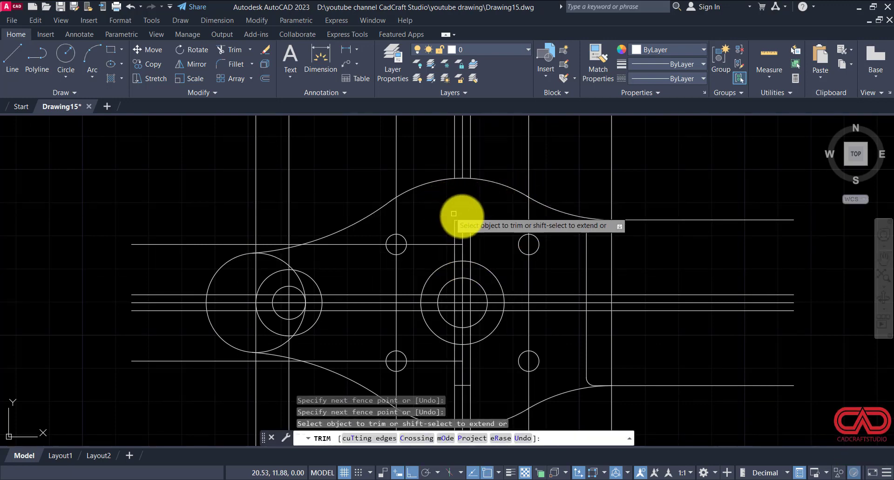
scroll(487, 219, "down", 2)
scroll(481, 332, "up", 3)
left_click_drag(483, 325, 424, 321)
scroll(425, 321, "down", 2)
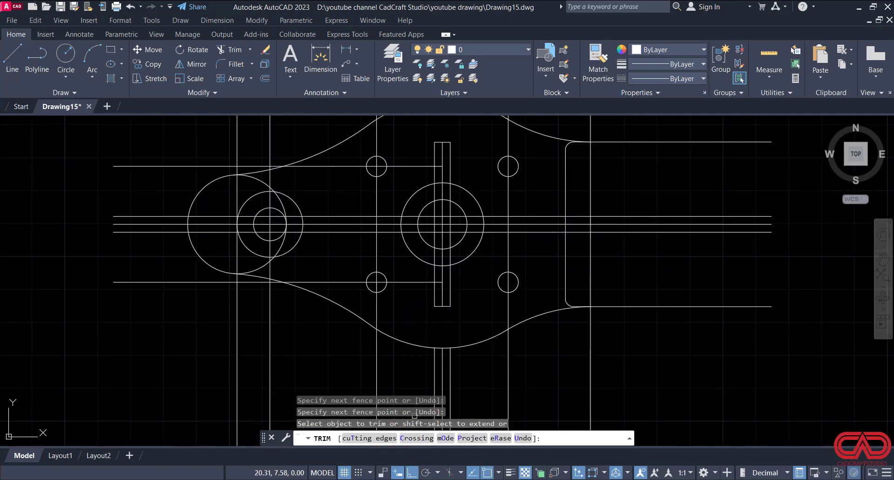
Step: Check the ribs in DWG NO 15.pdf and trim the vertical rib lines between the main hub's two circles
key("alt+Tab")
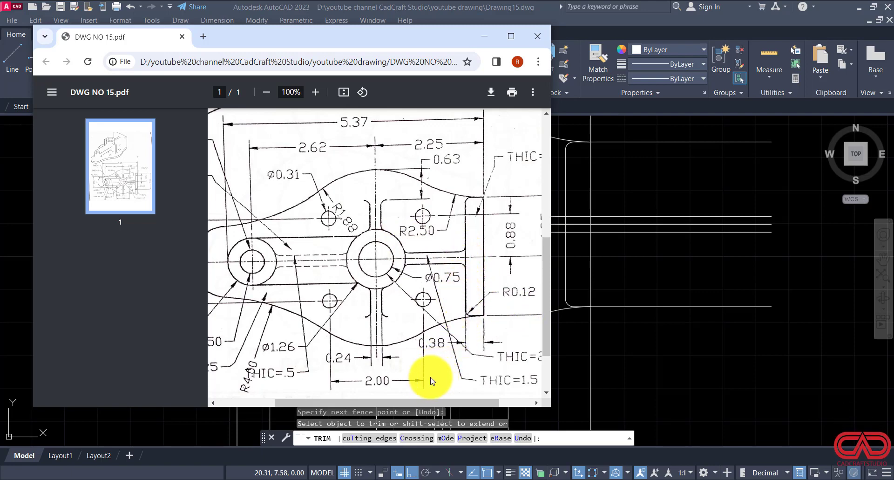
left_click(489, 479)
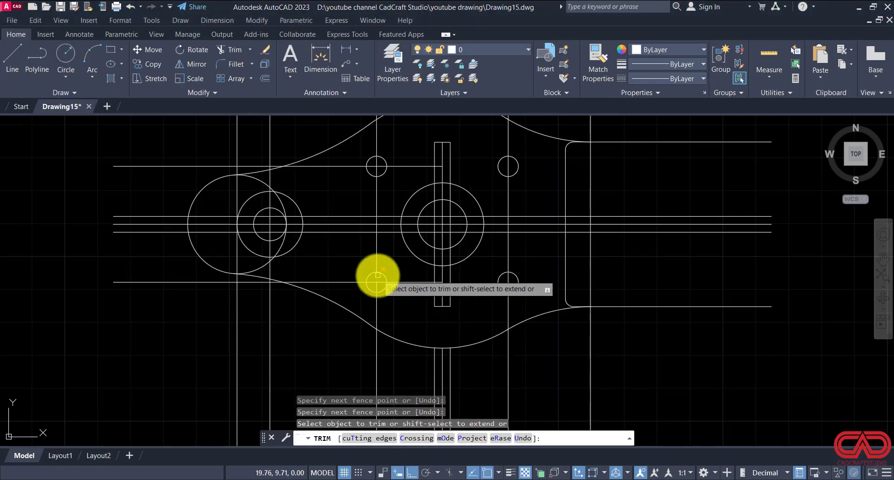
scroll(308, 239, "up", 2)
scroll(495, 206, "down", 3)
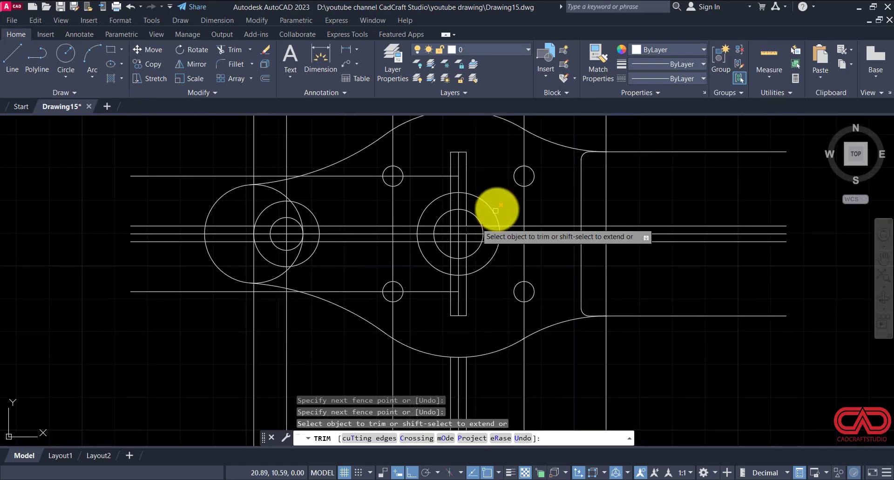
scroll(465, 215, "up", 3)
left_click(463, 194)
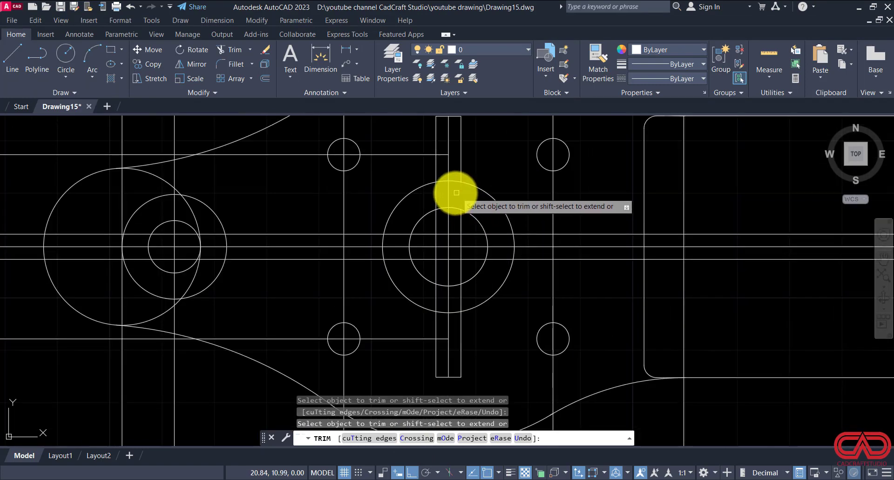
left_click(448, 192)
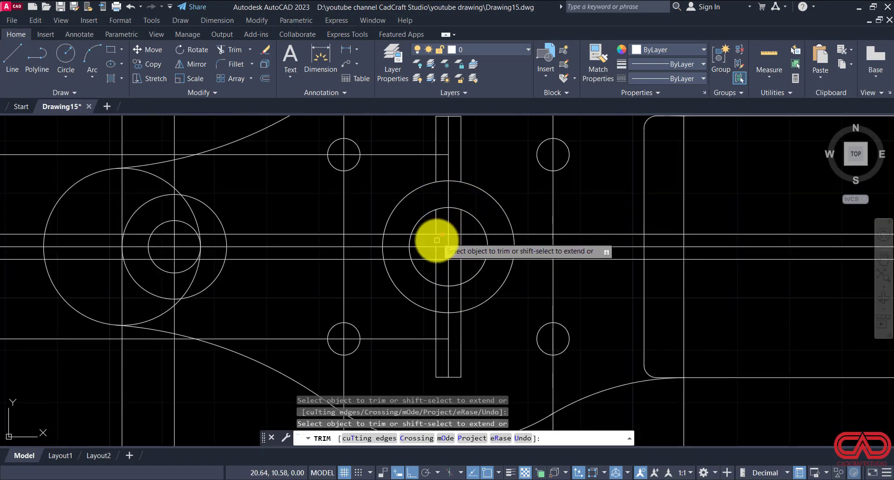
left_click(436, 296)
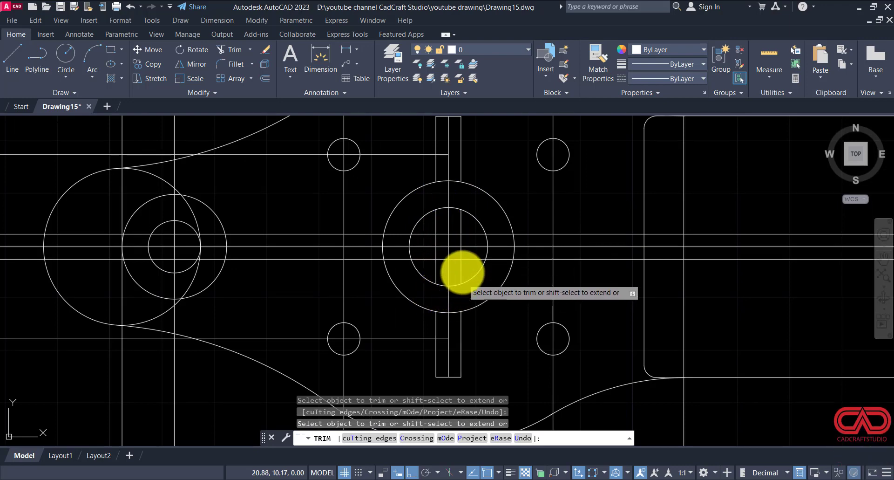
key("Escape")
Step: Stretch the lower rib's end line so it extends leftward from the left rib edge and ends at that edge
middle_click_drag(459, 287, 443, 211)
scroll(412, 307, "up", 5)
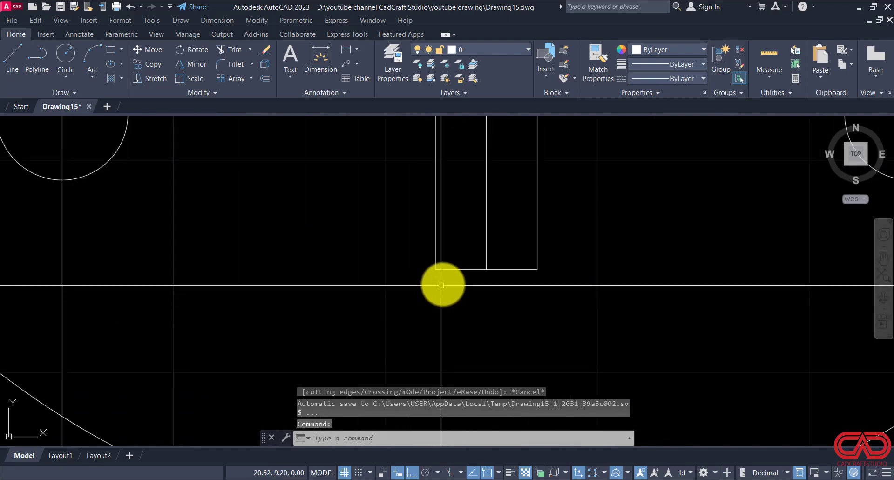
left_click(449, 285)
left_click(440, 274)
left_click(435, 269)
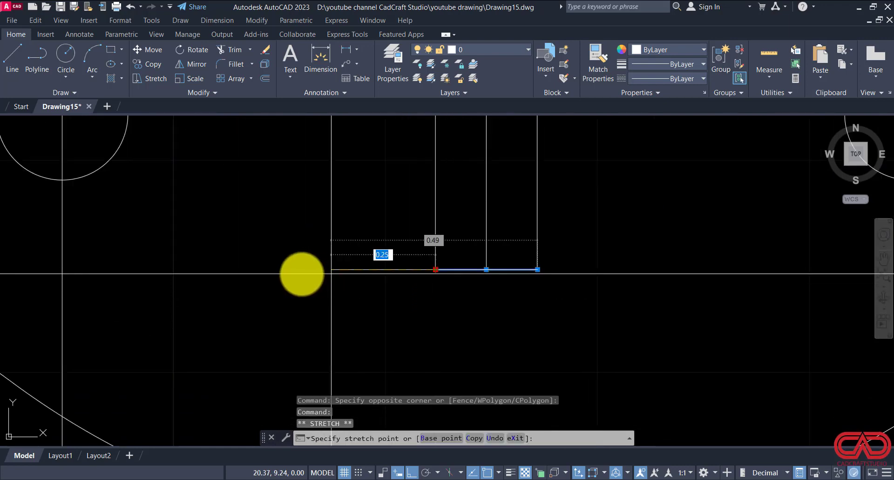
left_click(302, 270)
key("Escape")
left_click(498, 269)
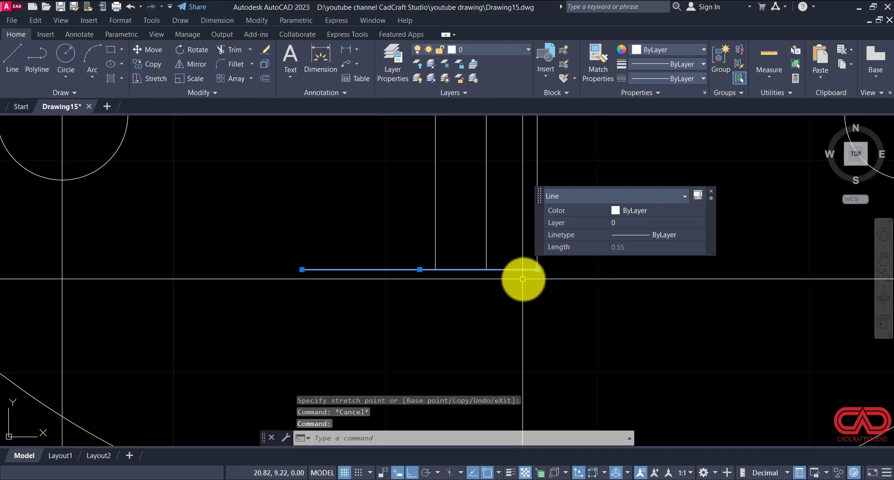
left_click(537, 270)
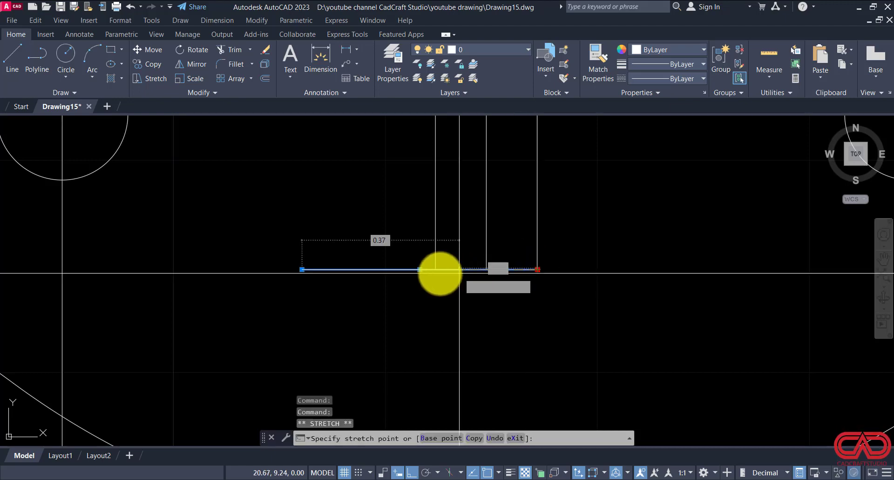
left_click(435, 269)
key("Escape")
key("Escape")
key("Escape")
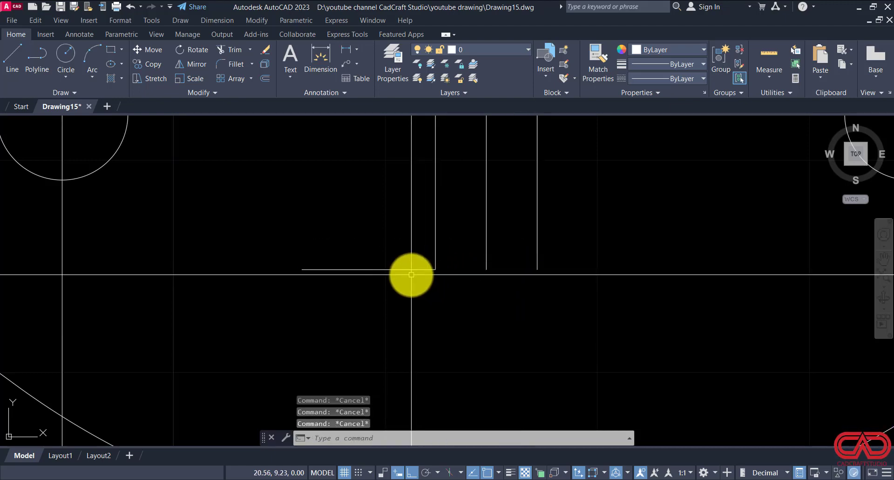
Step: Fillet the corner between the lower rib's left edge and the short horizontal line with a 0.12 radius
type("f")
key("Return")
type("r")
key("Return")
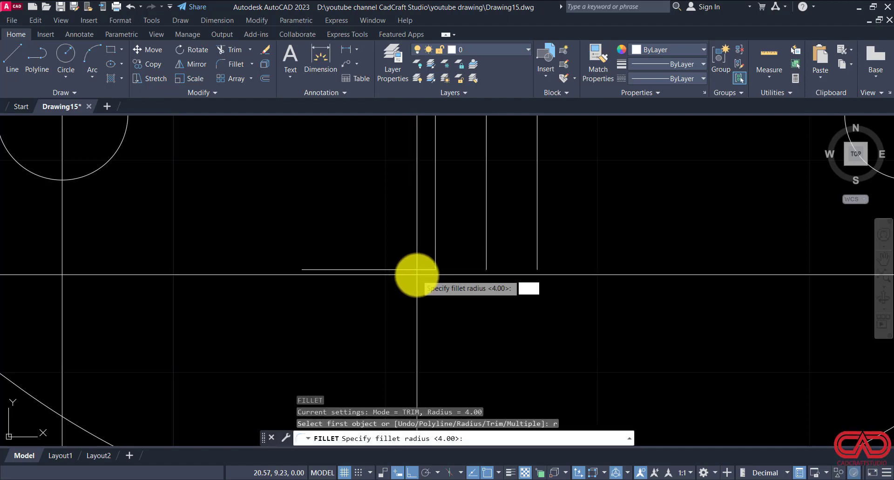
type(".12")
key("Return")
left_click(414, 270)
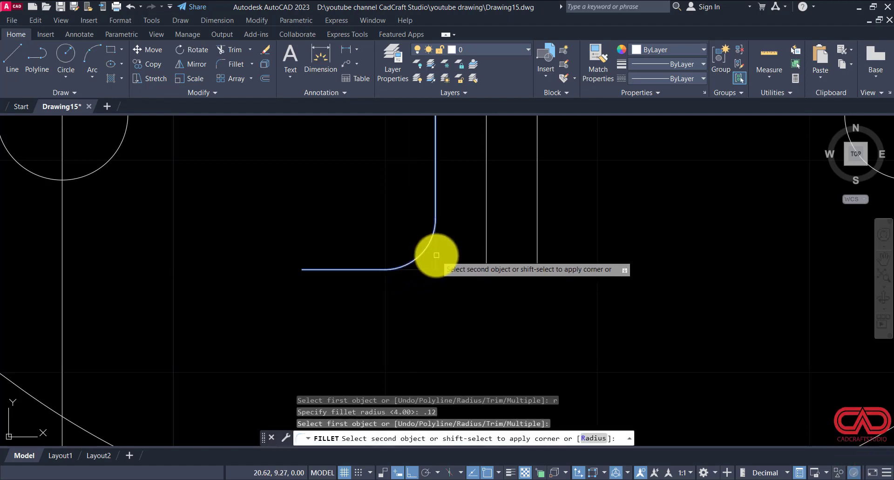
key("Escape")
Step: Erase the leftover horizontal line beside the lower rib's fillet
left_click(359, 251)
left_click(325, 279)
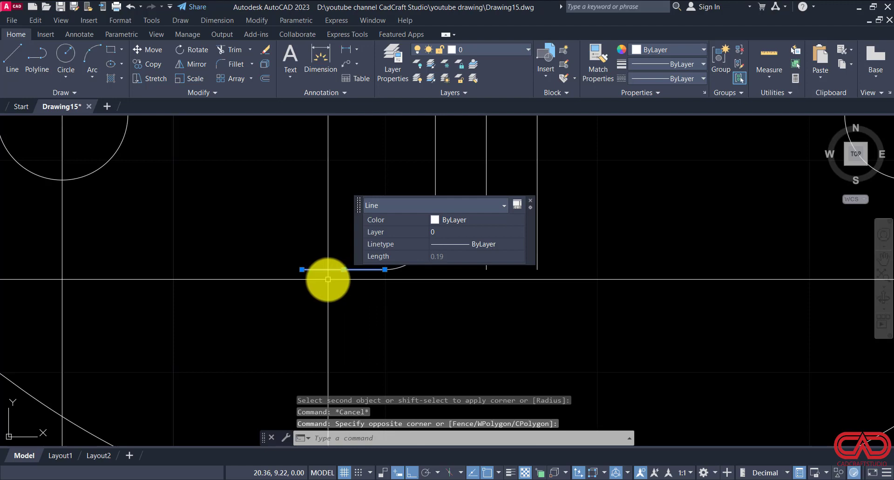
type("e")
key("Return")
Step: Mirror the lower rib's fillet arc about the vertical centre line to the right rib edge, keeping the original
left_click(326, 196)
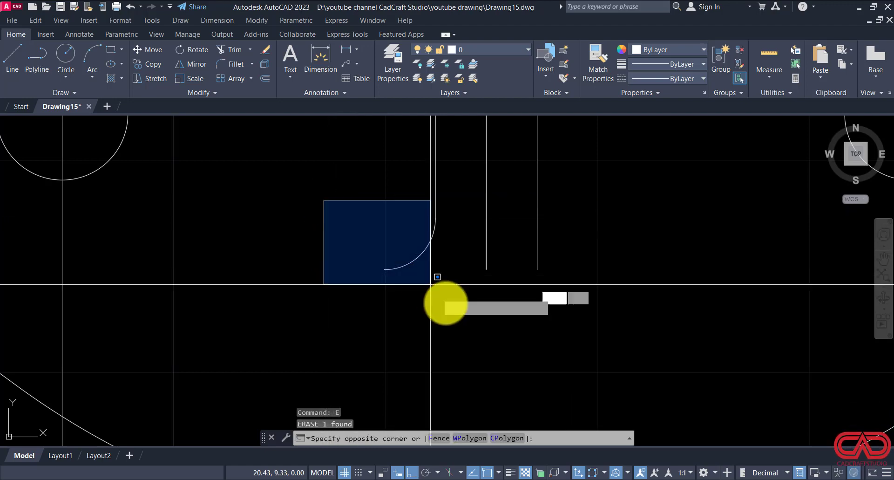
left_click(474, 323)
type("mi")
key("Return")
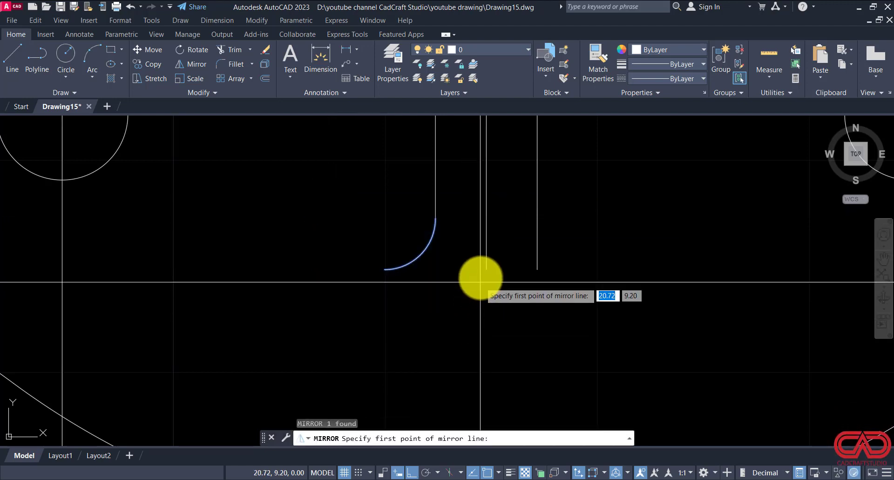
left_click(486, 269)
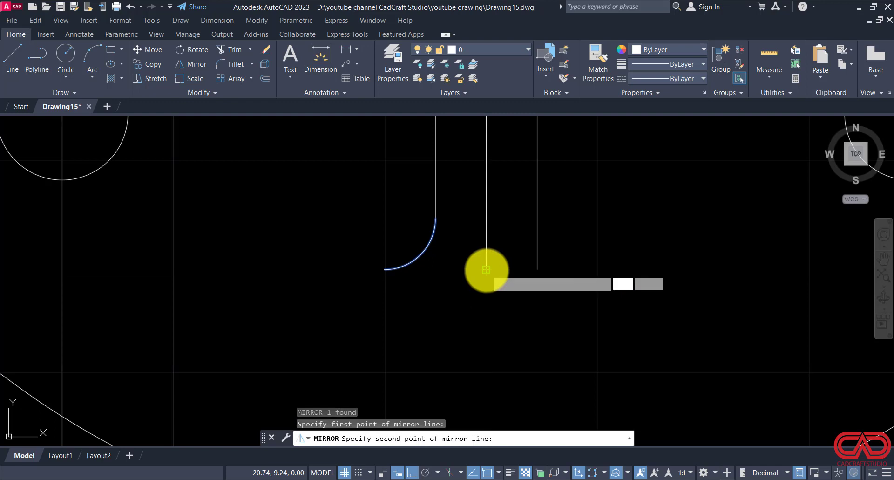
left_click(488, 195)
key("Escape")
key("Escape")
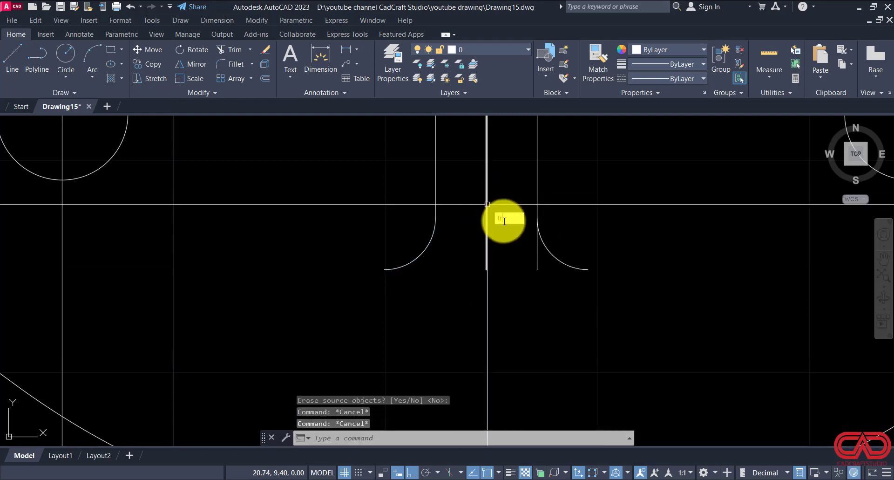
Step: Trim the stub of the right rib edge that runs past the mirrored fillet arc on the lower rib
type("tr")
key("Return")
key("Escape")
key("Escape")
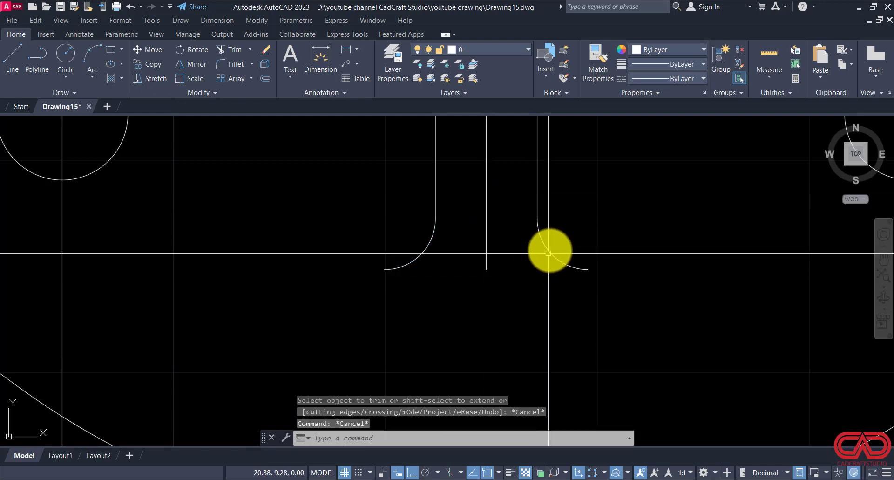
Step: Mirror both lower rib fillet arcs about the horizontal centre line to the upper rib, keeping the originals
left_click(549, 251)
left_click(535, 264)
left_click(508, 274)
left_click(443, 259)
left_click(402, 285)
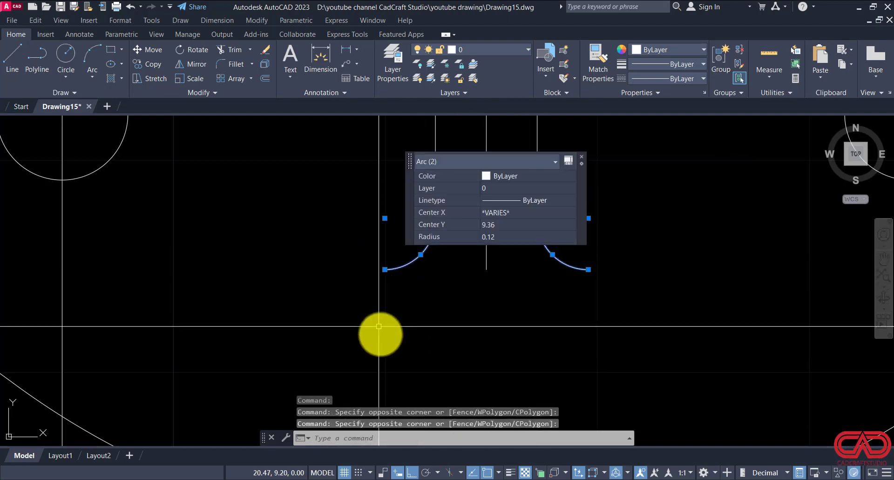
scroll(395, 362, "down", 2)
key("Return")
scroll(399, 362, "down", 2)
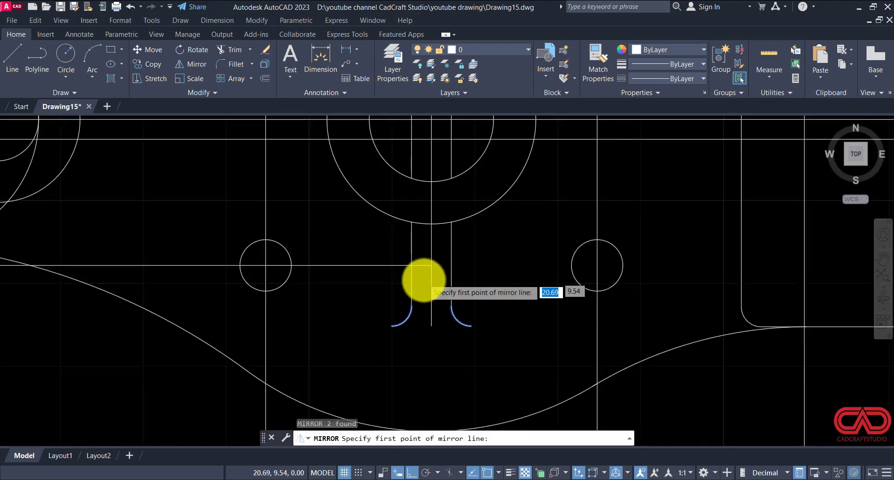
scroll(423, 281, "down", 2)
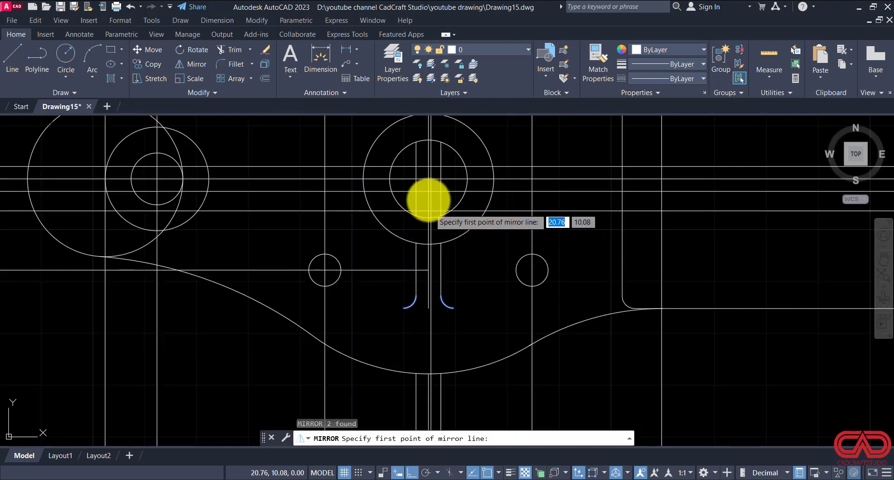
left_click(425, 176)
left_click(433, 180)
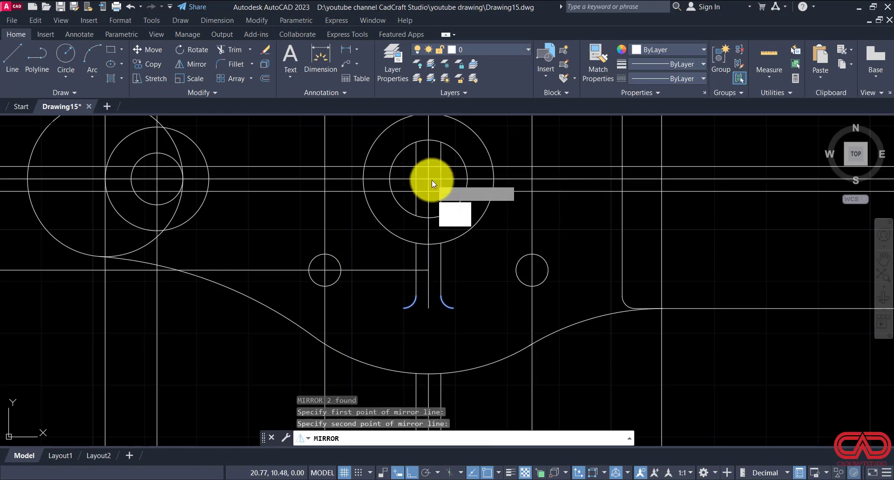
key("Return")
scroll(433, 253, "down", 2)
scroll(433, 219, "up", 4)
key("Escape")
key("Escape")
key("Escape")
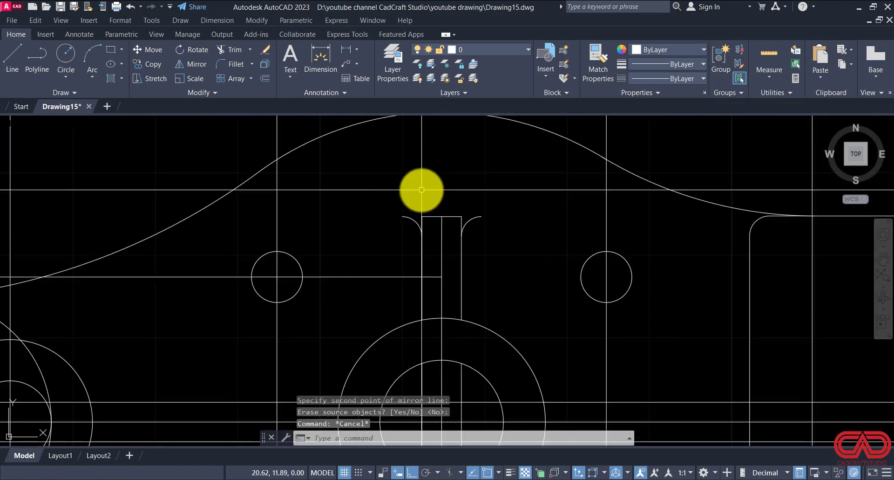
Step: Trim away the upper rib's end line and the line stubs between its two fillet arcs
type("tr")
key("Return")
key("Return")
scroll(448, 210, "up", 4)
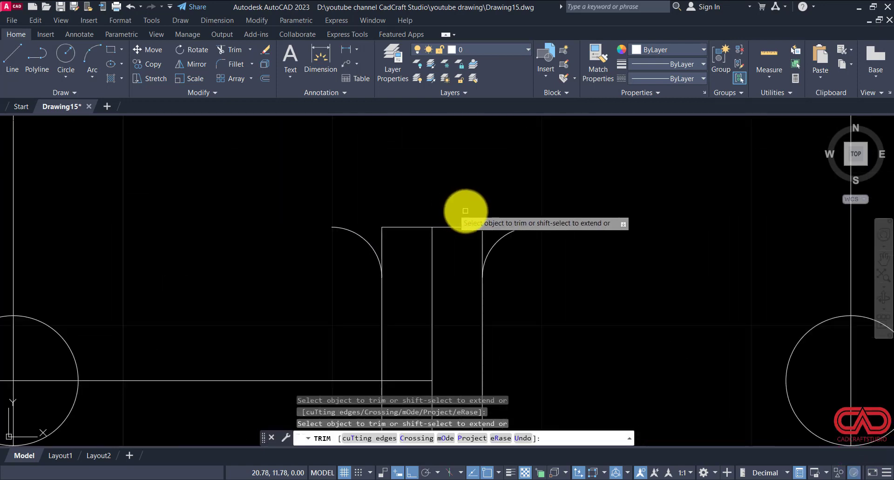
mouse_move(479, 212)
left_mouse_down()
mouse_move(465, 240)
mouse_move(487, 231)
mouse_move(463, 215)
mouse_move(389, 208)
mouse_move(377, 230)
mouse_move(435, 252)
mouse_move(407, 230)
mouse_move(401, 212)
mouse_move(411, 196)
left_mouse_up()
key("Escape")
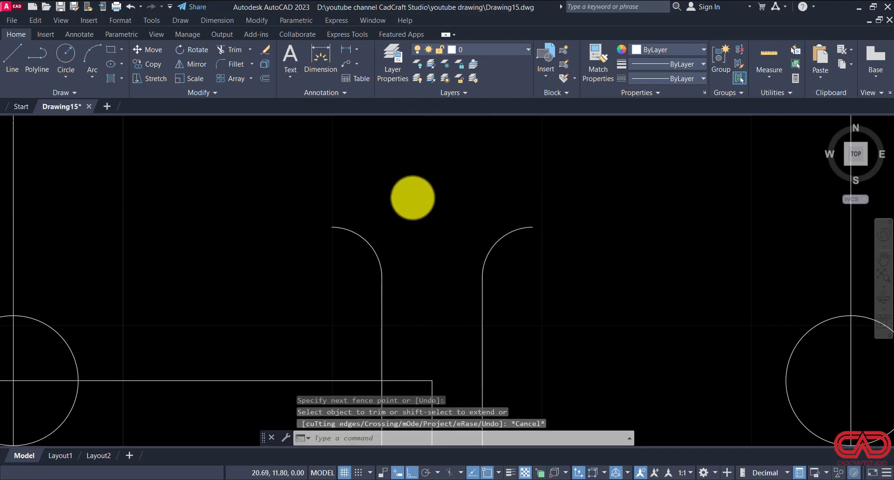
scroll(419, 195, "down", 4)
key("Escape")
key("Escape")
scroll(428, 194, "down", 5)
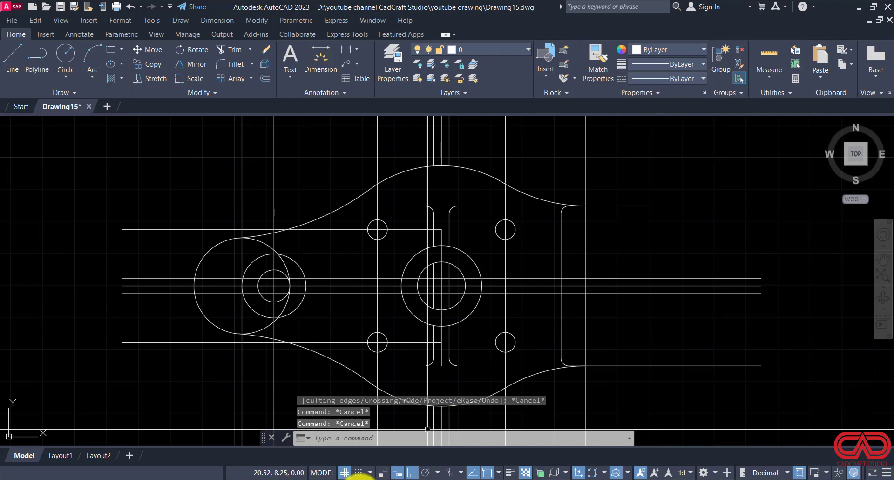
Step: Check the rib layout around the main hub in DWG NO 15.pdf and return to the drawing
left_click(360, 478)
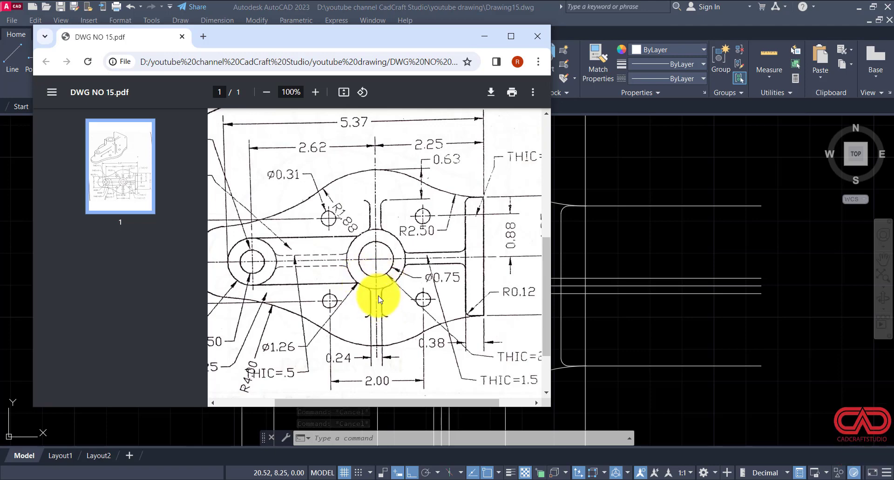
left_click(503, 479)
scroll(430, 303, "up", 2)
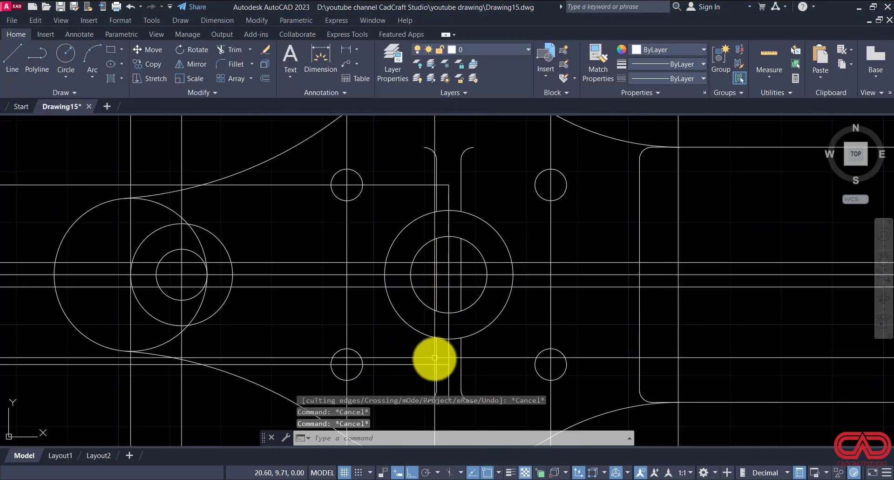
Step: Fillet both edges of the lower vertical rib to the main hub's outer circle with a 0.12 radius
type("f")
key("Return")
type("r")
key("Return")
key("Return")
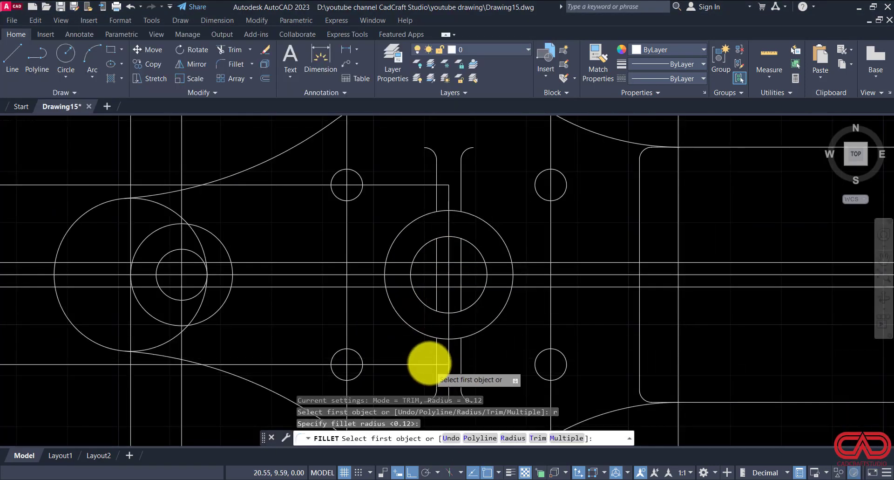
scroll(433, 368, "up", 2)
left_click(423, 316)
left_click(437, 331)
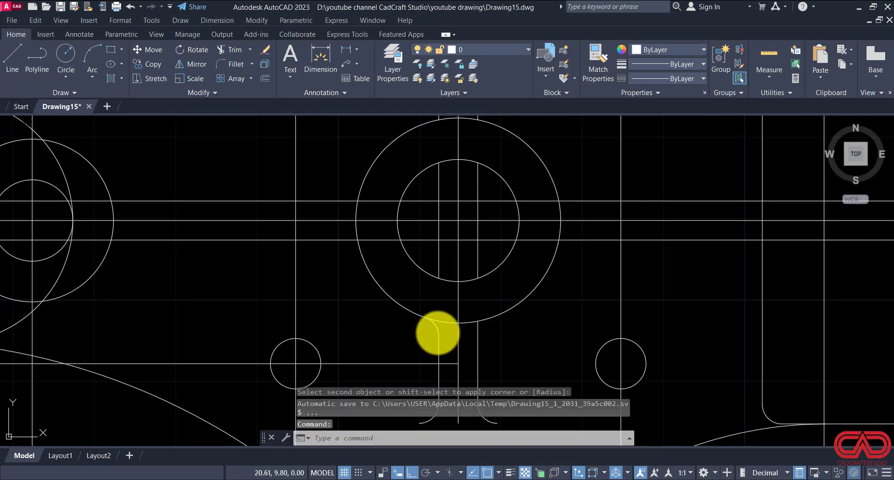
key("Return")
left_click(478, 333)
left_click(494, 318)
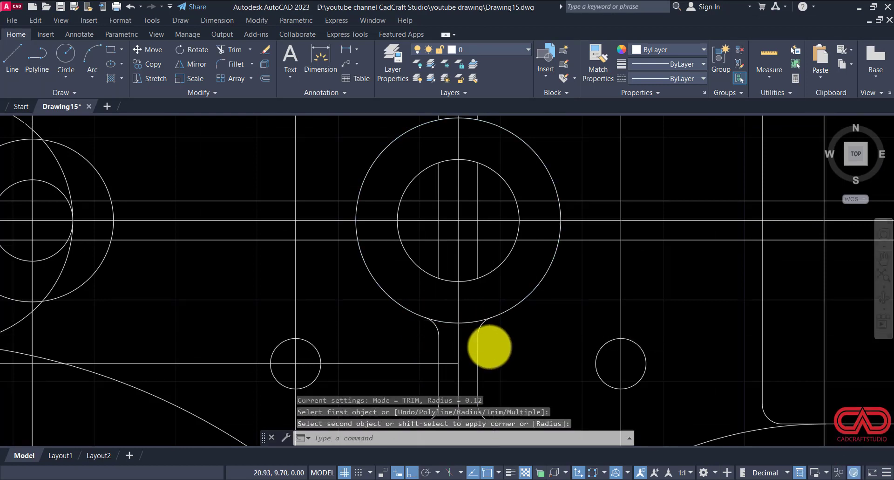
Step: Fillet both edges of the upper vertical rib to the main hub's outer circle with the 0.12 radius
scroll(488, 347, "down", 2)
scroll(461, 187, "up", 6)
key("Return")
left_click(439, 227)
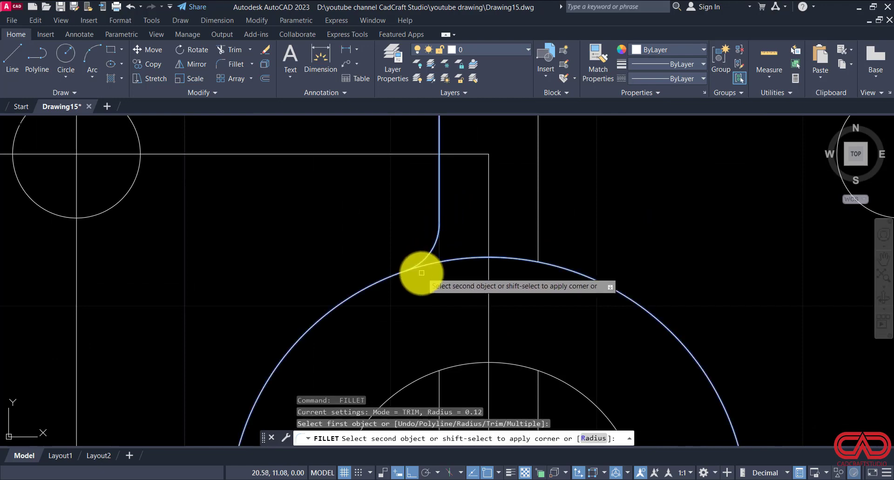
left_click(415, 267)
key("Return")
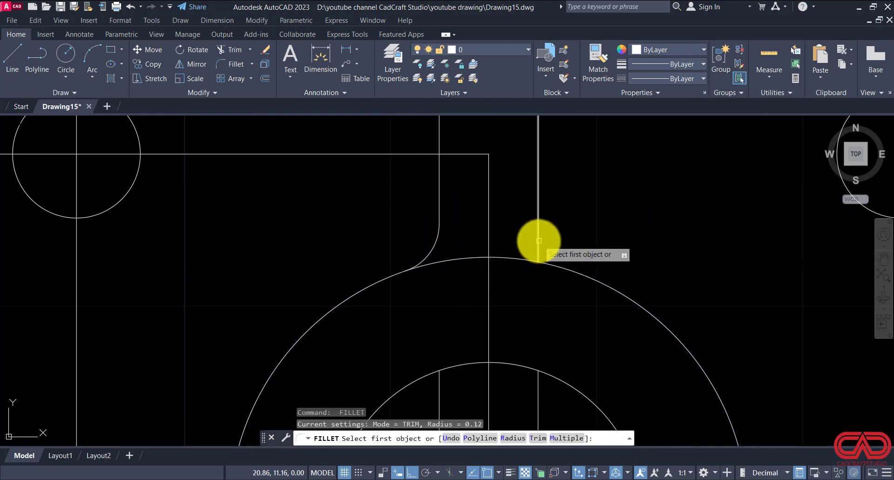
left_click(538, 239)
left_click(561, 265)
scroll(483, 254, "down", 5)
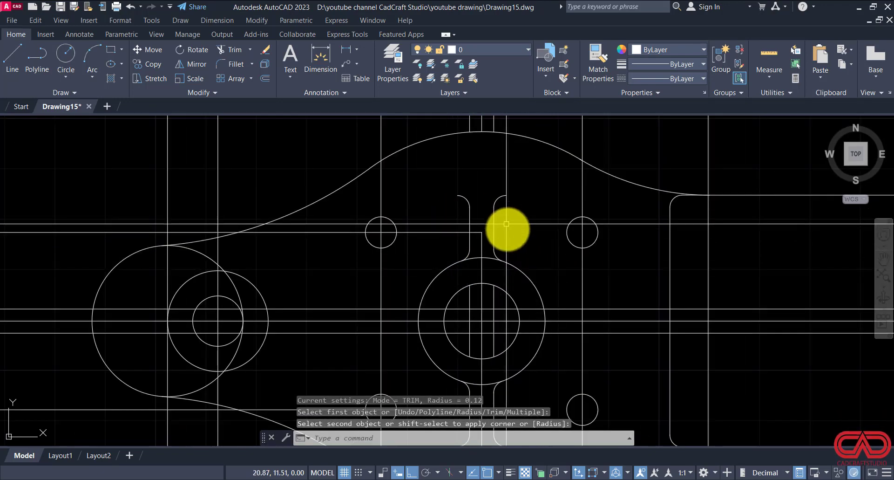
Step: Trim the horizontal rib edges and centre line between the main hub's outer circle and bore on both sides
key("Escape")
type("tr")
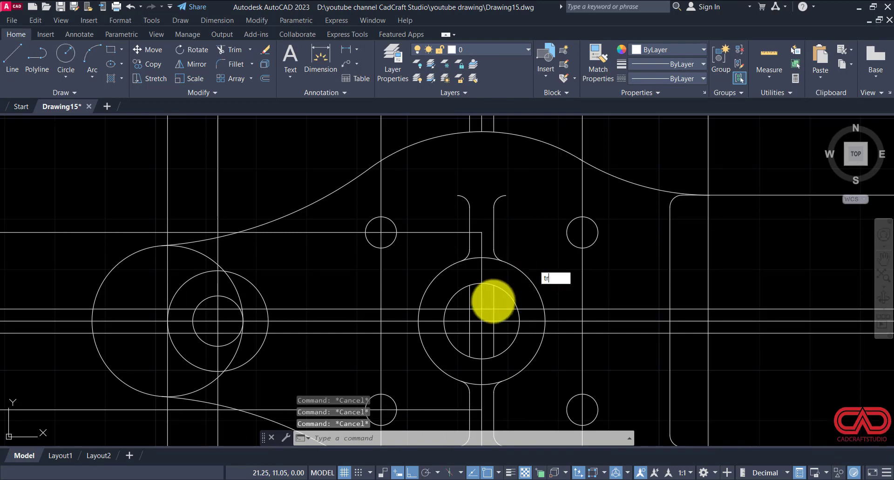
key("Return")
scroll(433, 314, "up", 3)
left_click(436, 296)
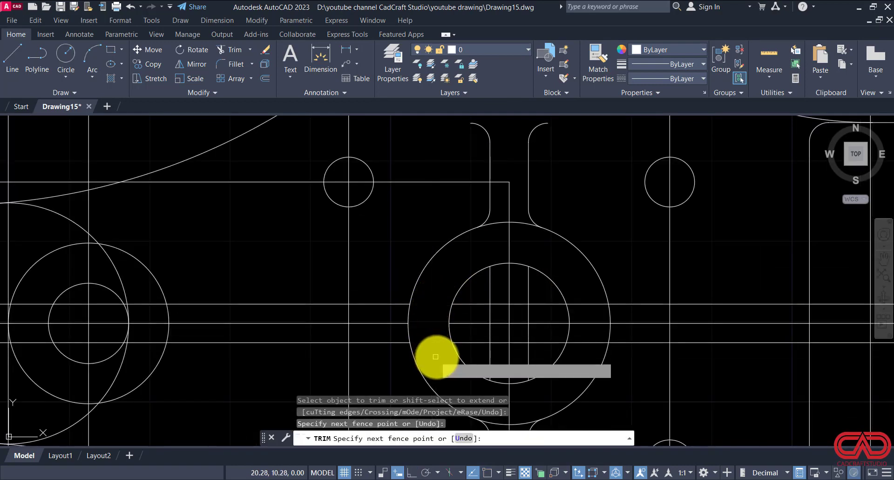
left_click(435, 356)
key("Return")
left_click(599, 293)
left_click(599, 353)
key("Return")
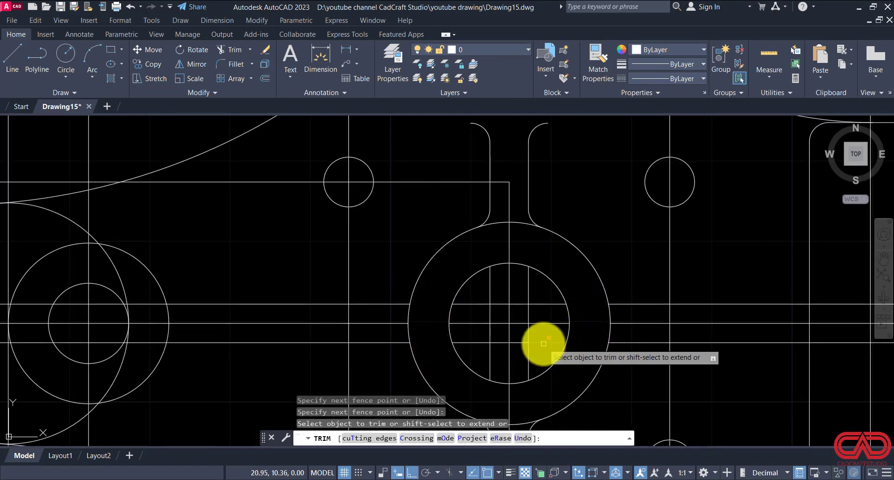
Step: Trim the flange's inner edge where it crosses between the two edges of the right horizontal rib
scroll(665, 343, "down", 2)
scroll(715, 323, "up", 2)
left_click(716, 324)
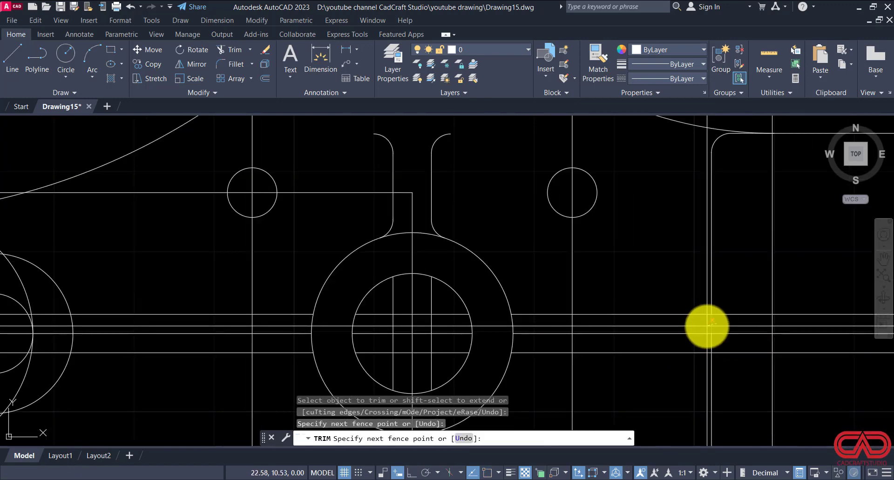
left_click(706, 325)
left_click(718, 344)
left_click(706, 344)
key("Escape")
key("Escape")
key("Escape")
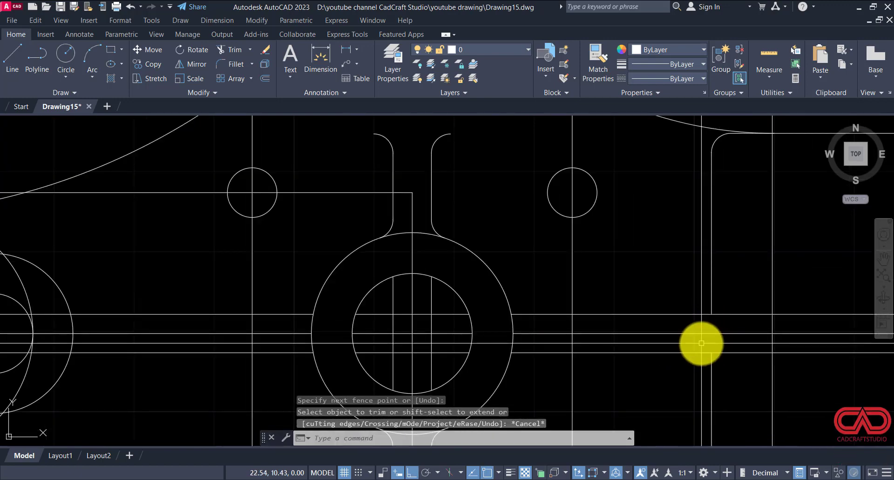
Step: Fillet both edges of the right horizontal rib to the flange's inner edge with a 0.12 radius
type("f")
key("Return")
type("r")
key("Return")
key("Return")
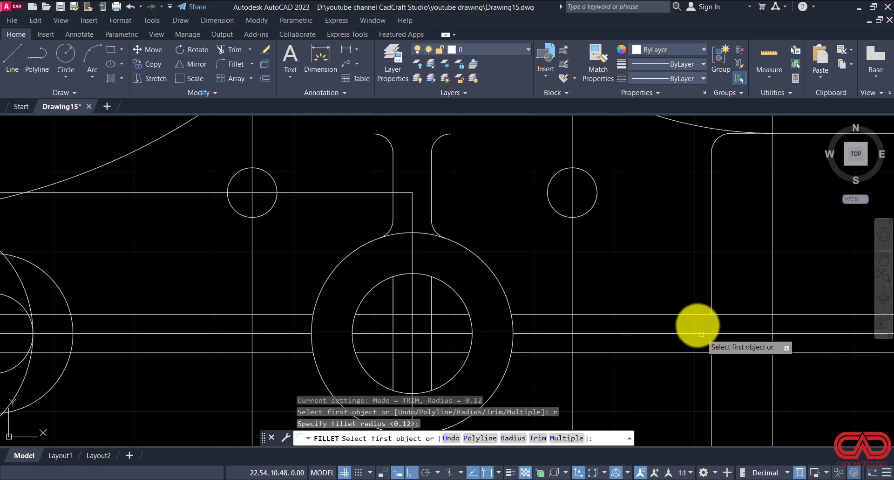
left_click(694, 313)
left_click(711, 299)
key("Return")
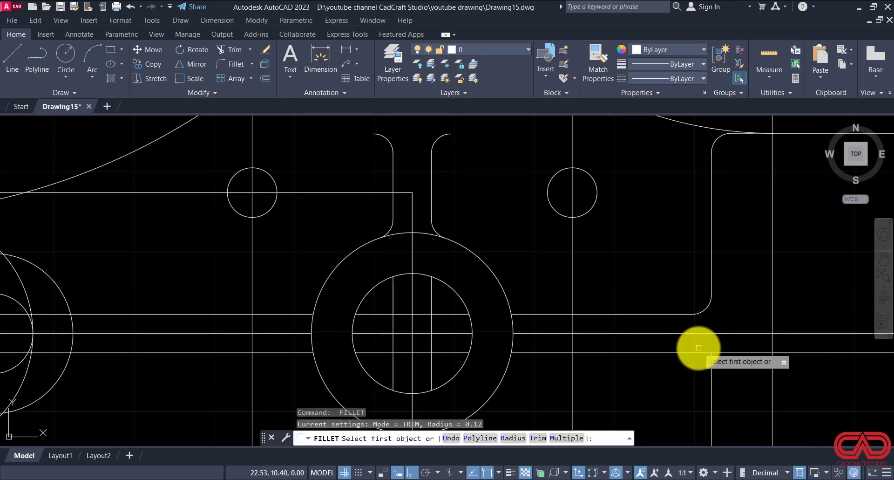
left_click(699, 353)
left_click(711, 365)
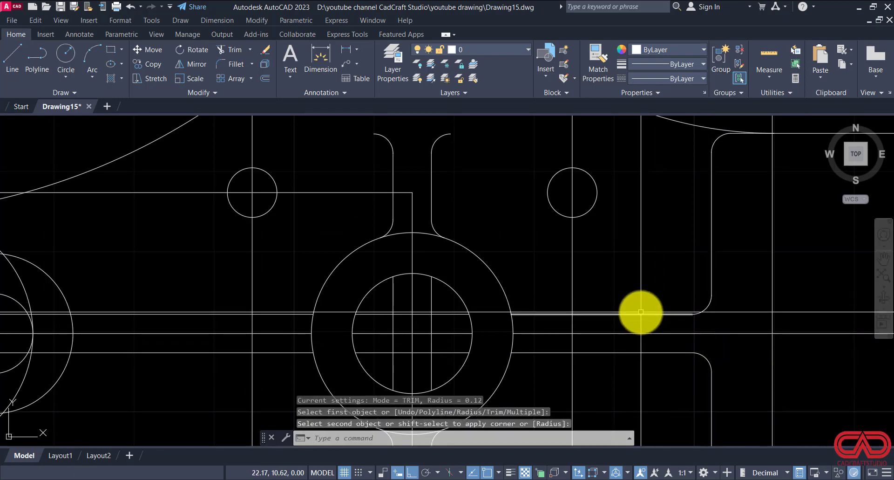
Step: Join the upper and lower segments of the flange's inner edge into one line
scroll(640, 312, "down", 1)
key("Escape")
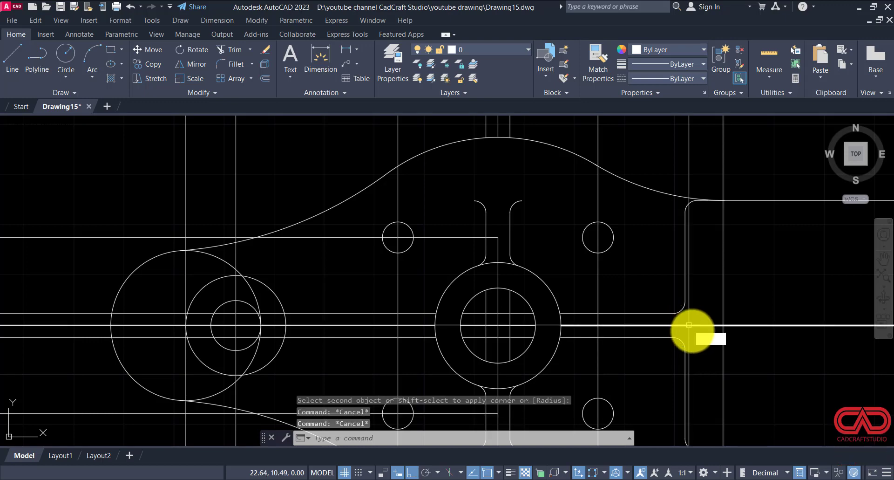
type("j")
key("Return")
left_click(685, 378)
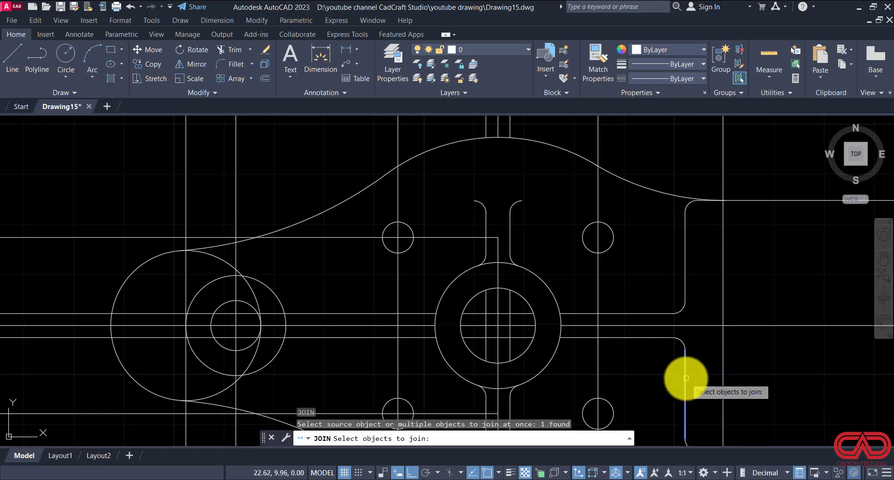
left_click(687, 270)
key("Return")
Step: Fillet both edges of the left horizontal rib to the left hub's outer circle with a 0.12 radius
scroll(688, 265, "down", 4)
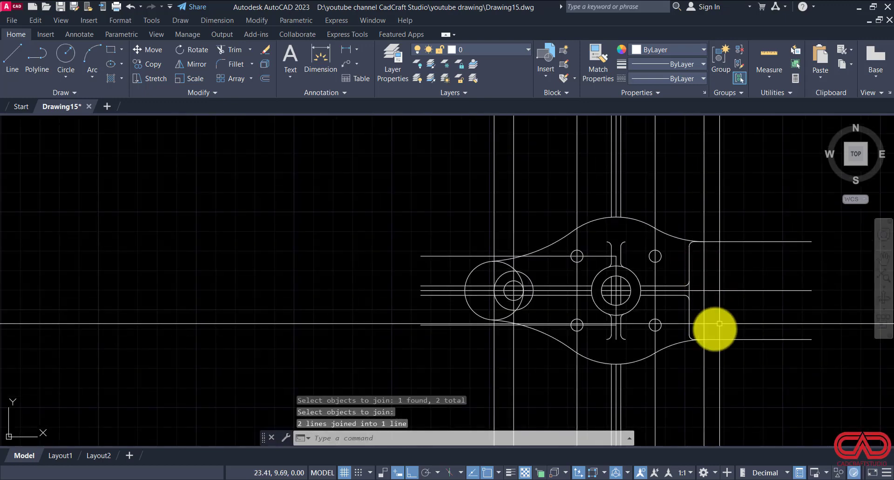
scroll(535, 291, "up", 4)
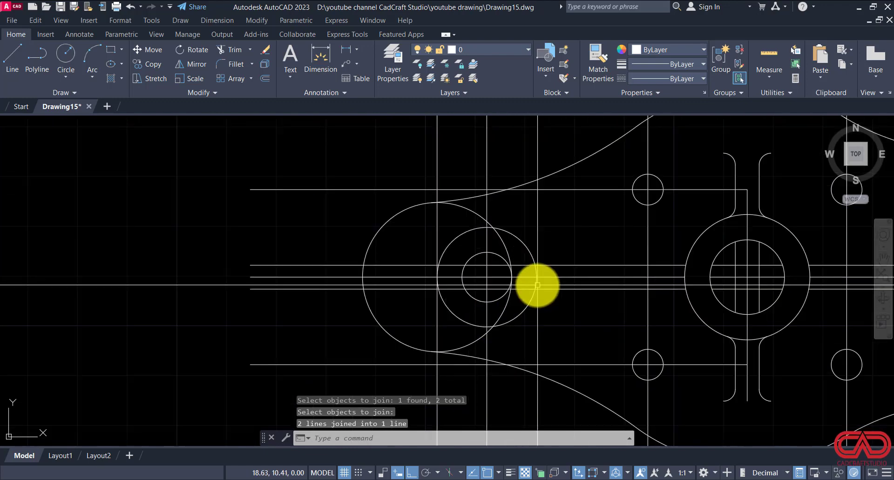
scroll(534, 279, "up", 2)
key("Escape")
key("Escape")
type("f")
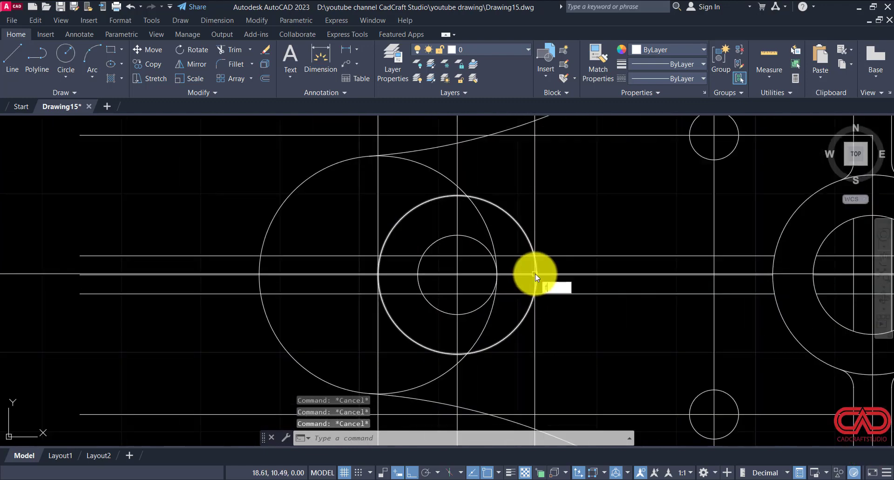
key("Return")
type("r")
key("Return")
left_click(537, 256)
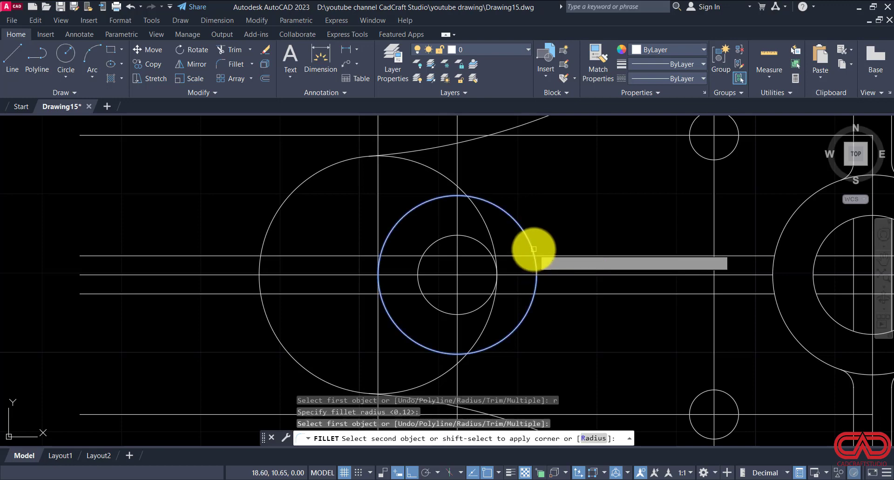
left_click(549, 256)
key("Return")
left_click(535, 301)
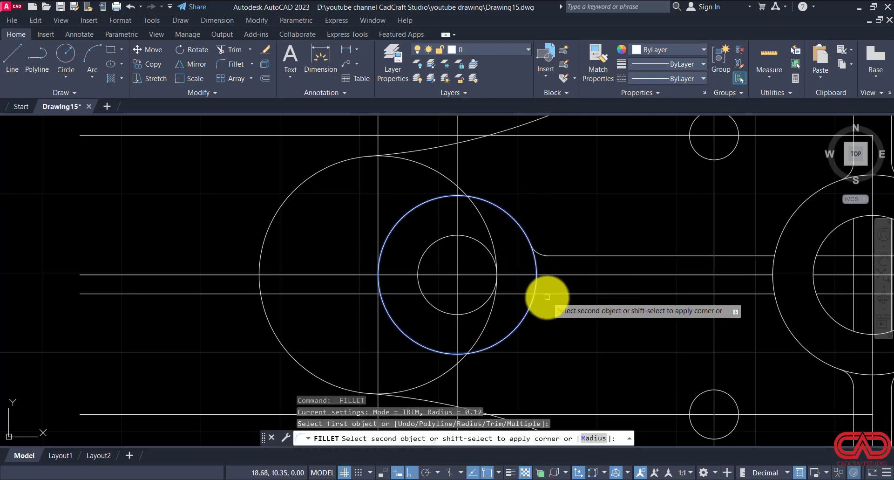
key("Escape")
Step: Erase the horizontal centre line running through the left hub and rib
left_click(525, 273)
left_click(524, 280)
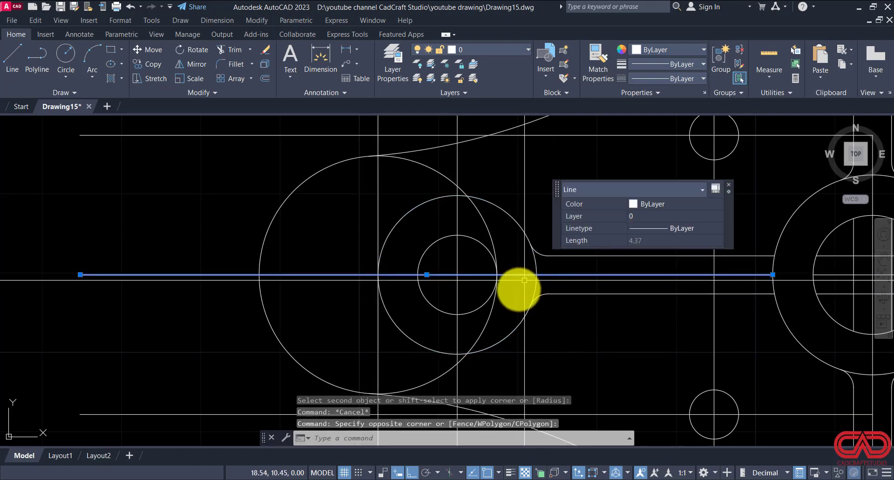
key("Delete")
key("Escape")
key("Escape")
Step: Trim the inner parts of the rounded left end's circle between the outline curves and the hub's vertical centre line
scroll(479, 279, "down", 3)
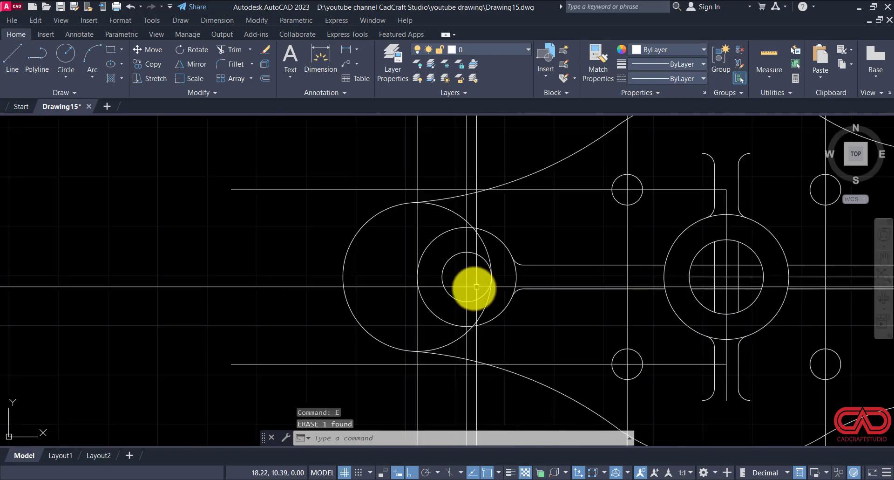
type("tr")
key("space")
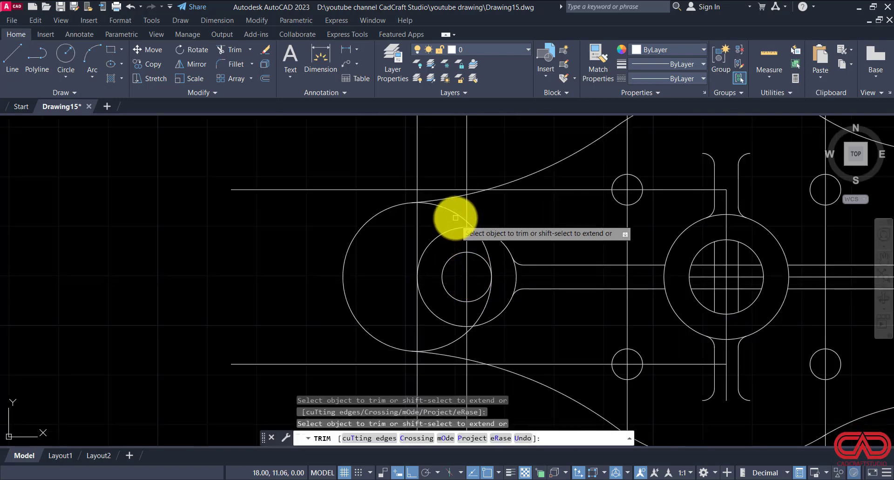
left_click(456, 214)
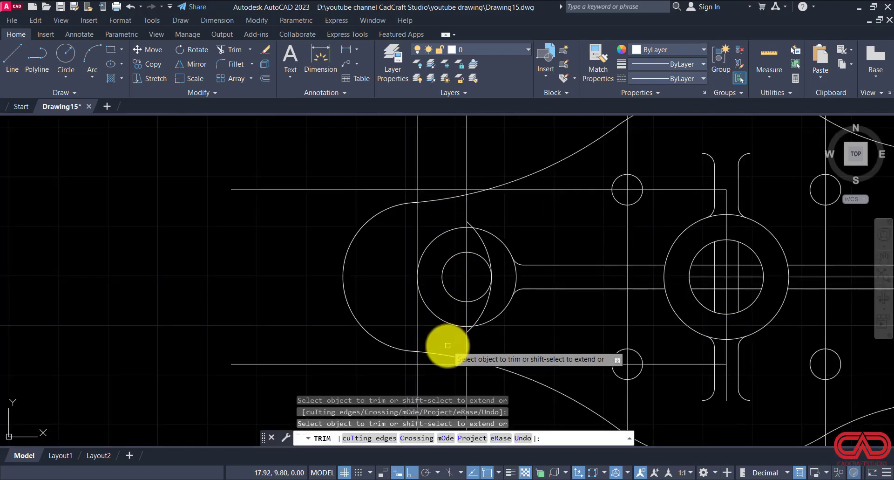
scroll(405, 351, "up", 6)
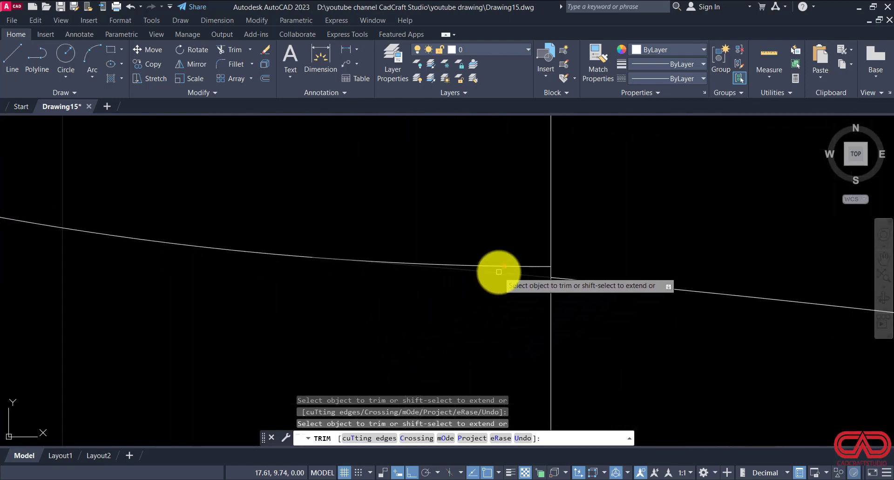
scroll(456, 362, "down", 5)
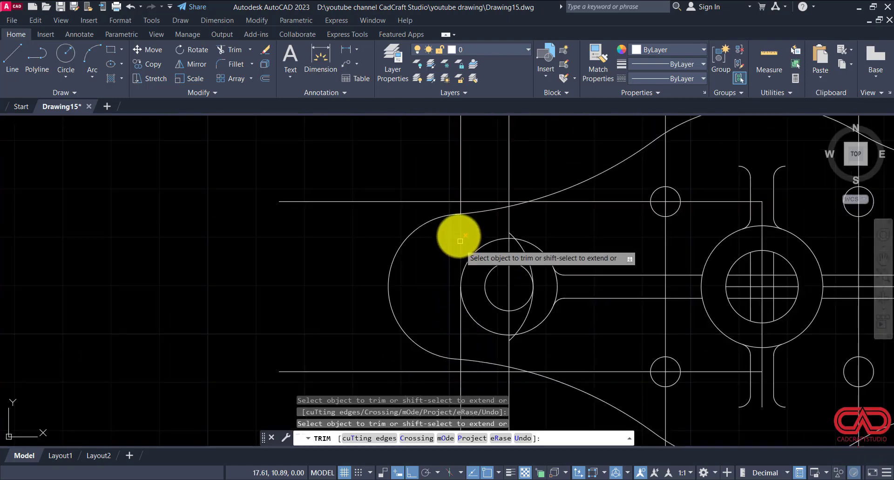
scroll(454, 213, "up", 5)
scroll(455, 213, "up", 4)
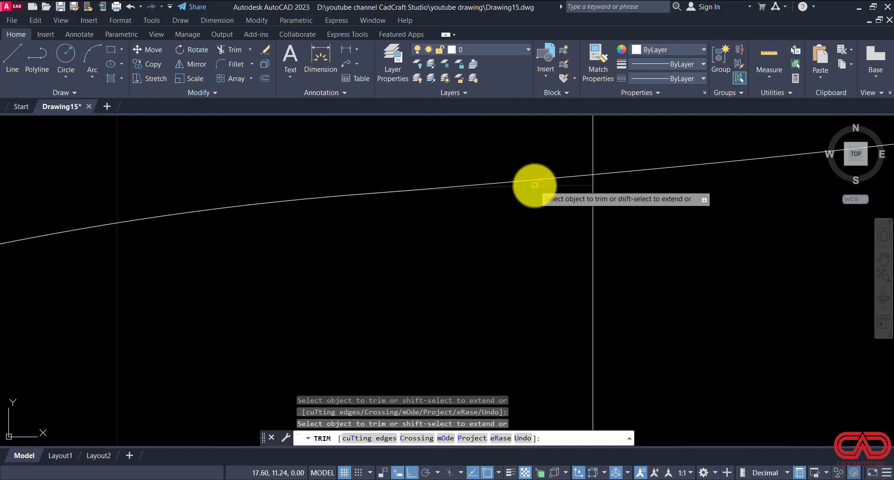
scroll(475, 236, "down", 6)
key("Escape")
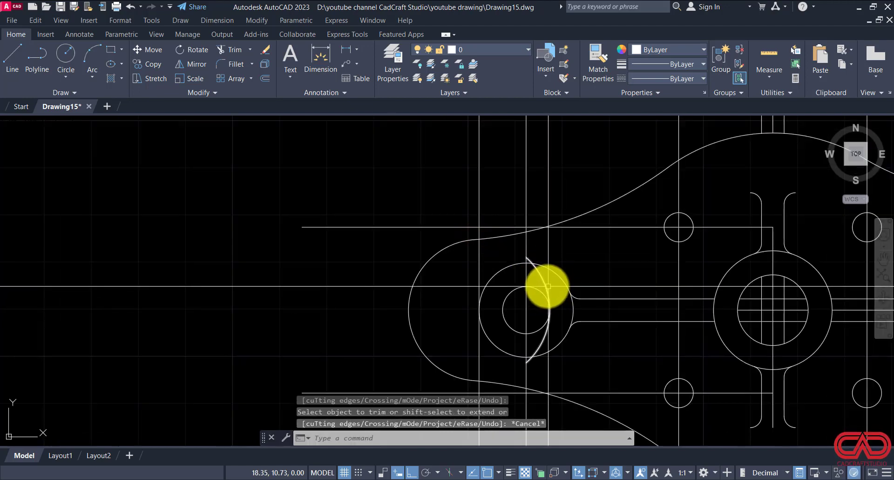
Step: Erase the leftover arc of the rounded end that crosses the left hub
left_click(548, 286)
type("E")
key("Return")
scroll(414, 269, "down", 2)
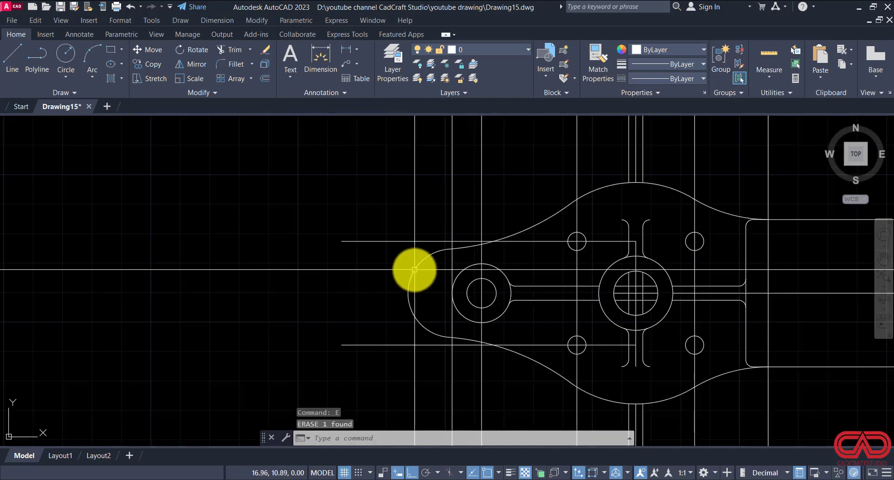
key("Escape")
Step: Trim the flange's outer edge line beyond the outline and the upper and lower outline lines past the flange
scroll(455, 256, "down", 4)
scroll(529, 316, "up", 2)
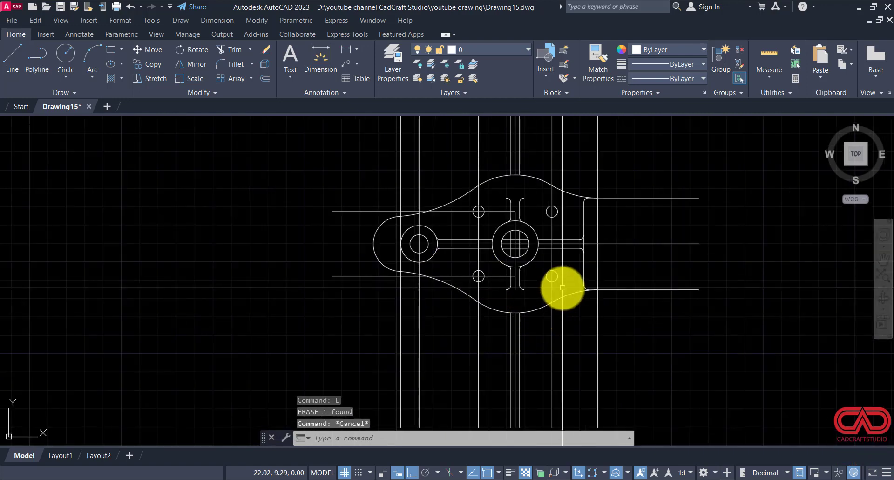
key("Escape")
key("Escape")
key("Return")
left_click(607, 181)
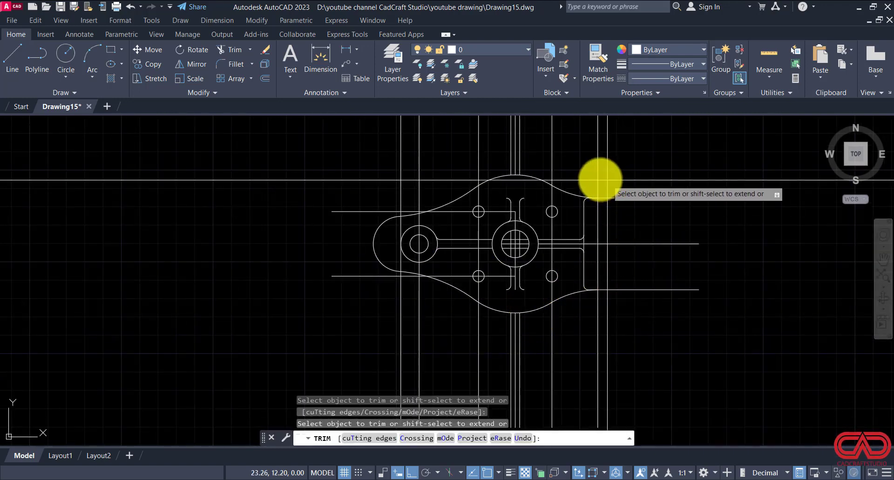
left_click(587, 173)
left_click_drag(630, 183, 631, 224)
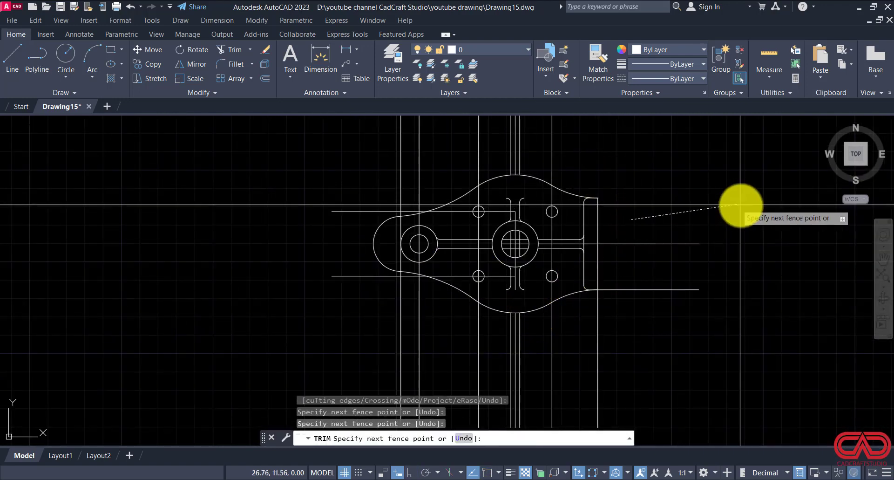
mouse_move(659, 283)
left_mouse_down()
mouse_move(612, 326)
mouse_move(624, 327)
left_mouse_up()
key("Escape")
Step: Erase the right horizontal centre line, the main hub's vertical centre line and the rib line remnants inside its bore
scroll(577, 241, "up", 4)
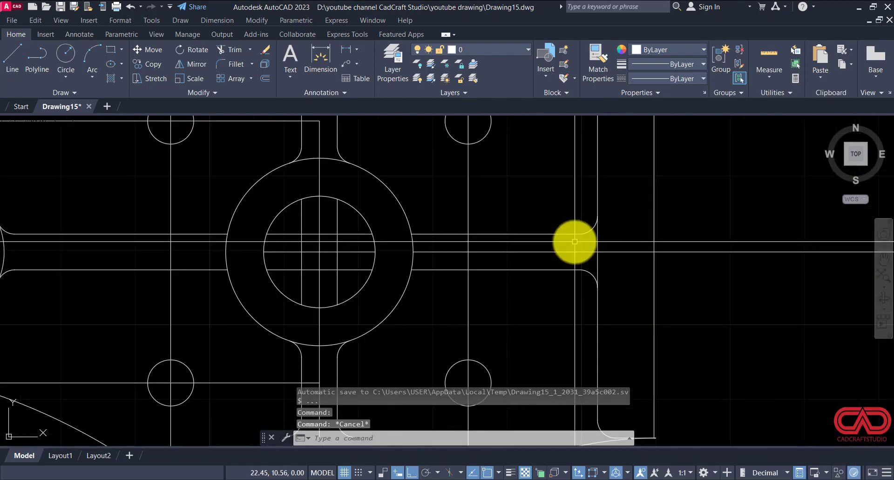
left_click(461, 255)
left_click(350, 258)
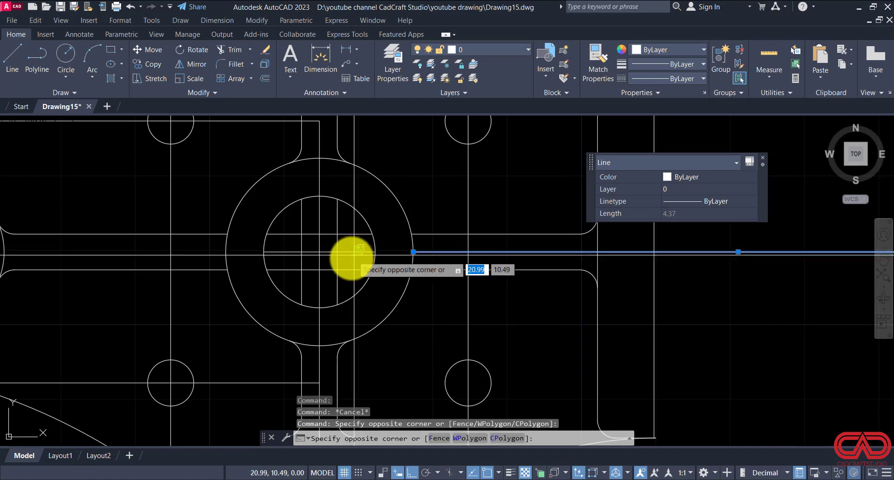
left_click(350, 244)
left_click(329, 235)
left_click(293, 279)
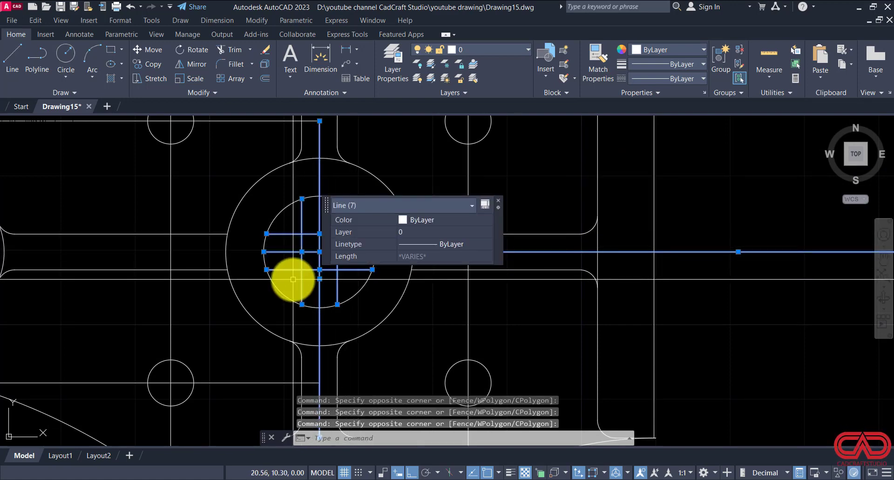
key("Delete")
scroll(410, 278, "down", 4)
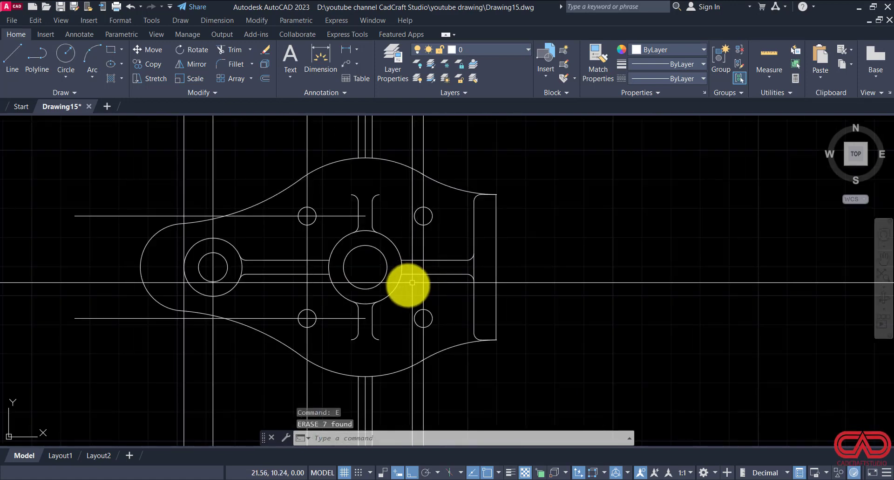
Step: Bring up DWG NO 15.pdf to compare the plan view with the drawing
key("Escape")
key("Escape")
left_click(351, 479)
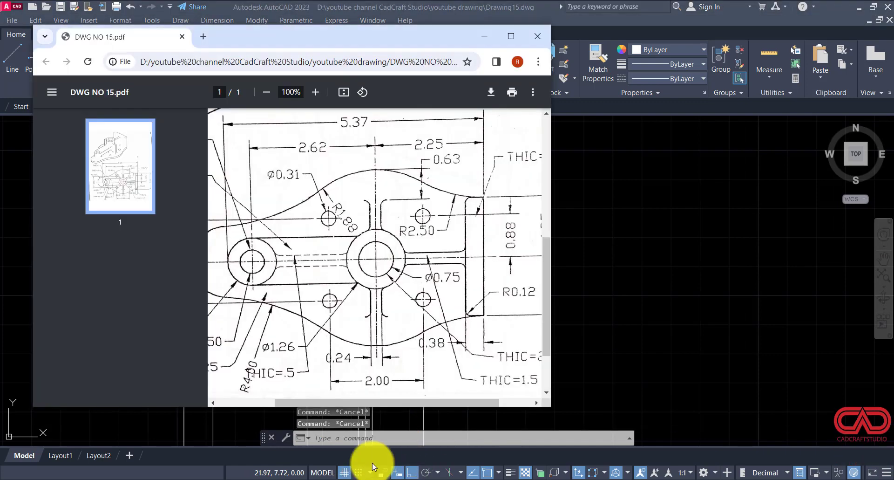
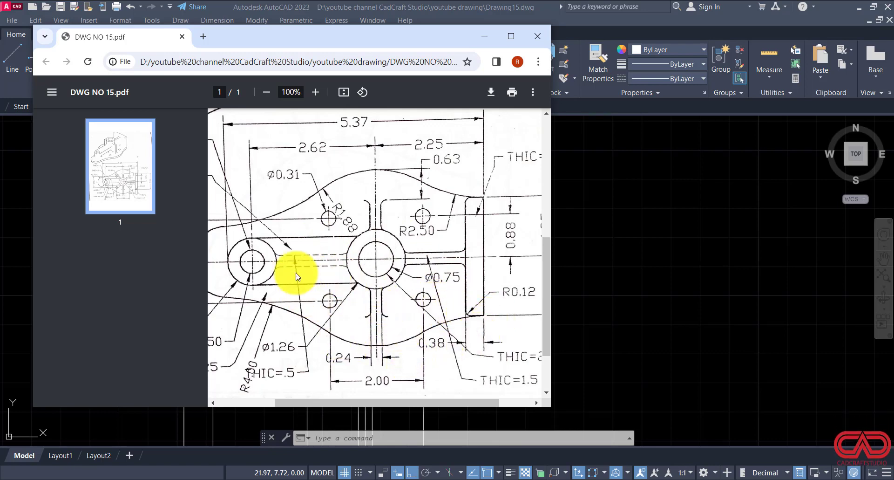
Step: Return to AutoCAD and draw a horizontal line from the top of the left hub's outer circle into the main hub
left_click(505, 479)
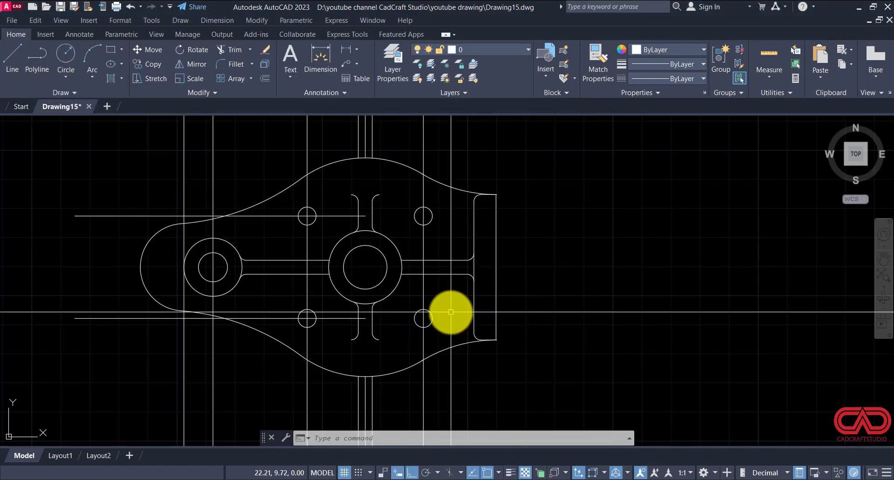
type("l")
key("Return")
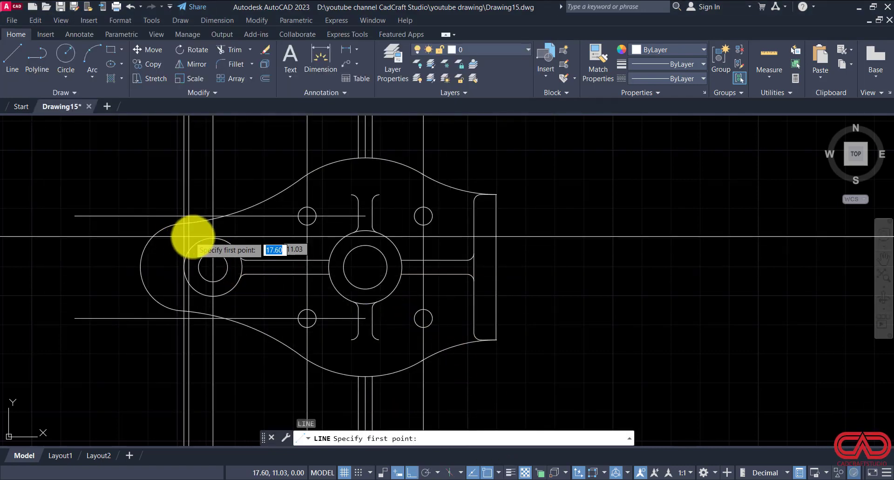
left_click(213, 238)
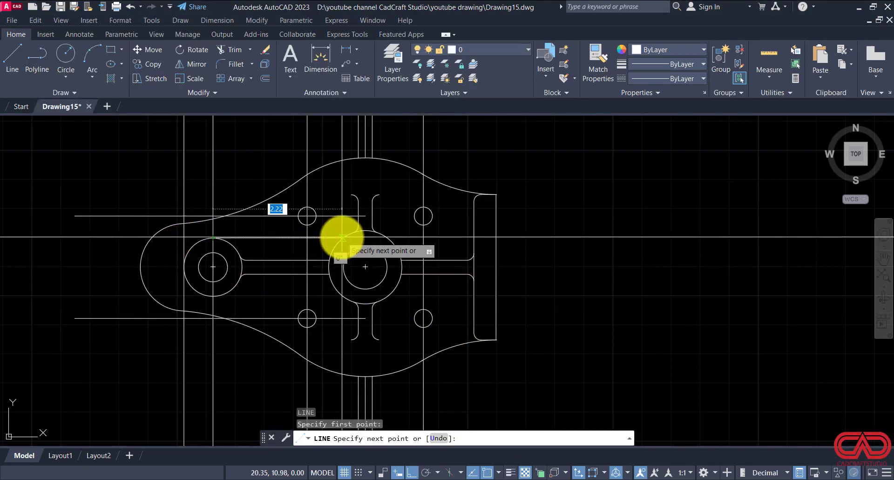
scroll(342, 237, "up", 4)
left_click(352, 237)
key("Escape")
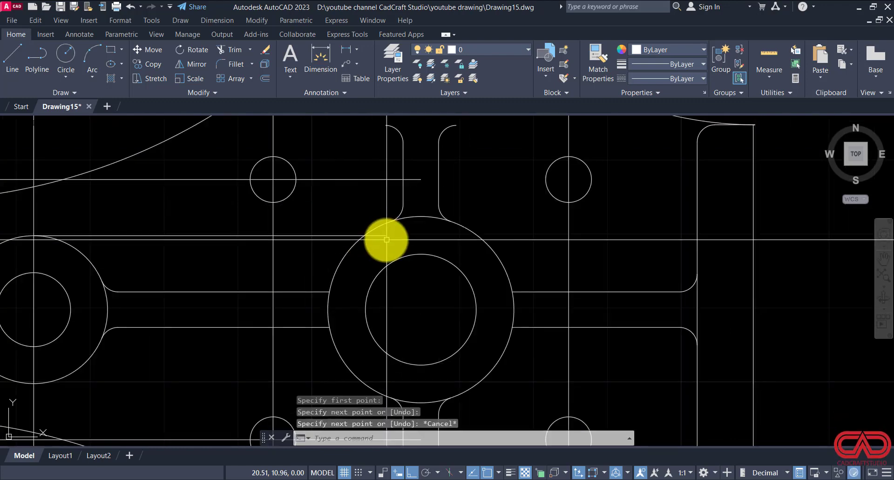
Step: Draw a matching horizontal line from the bottom of the left hub's outer circle into the main hub
key("Return")
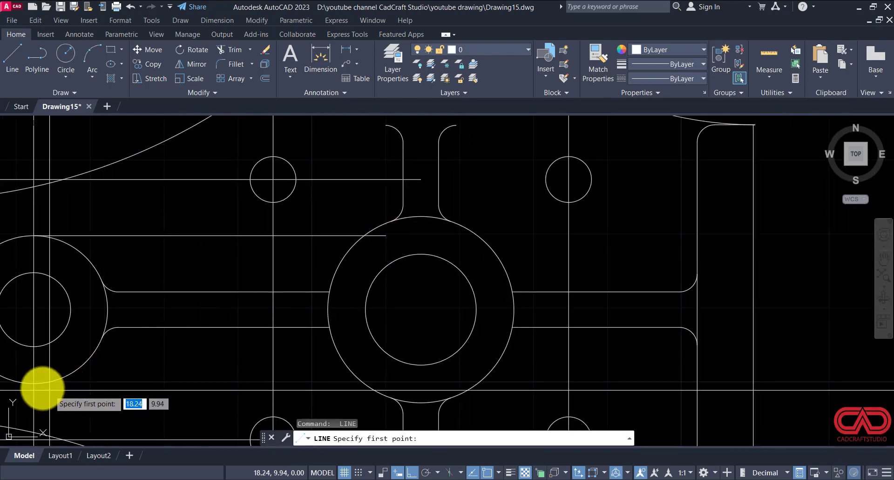
left_click(31, 382)
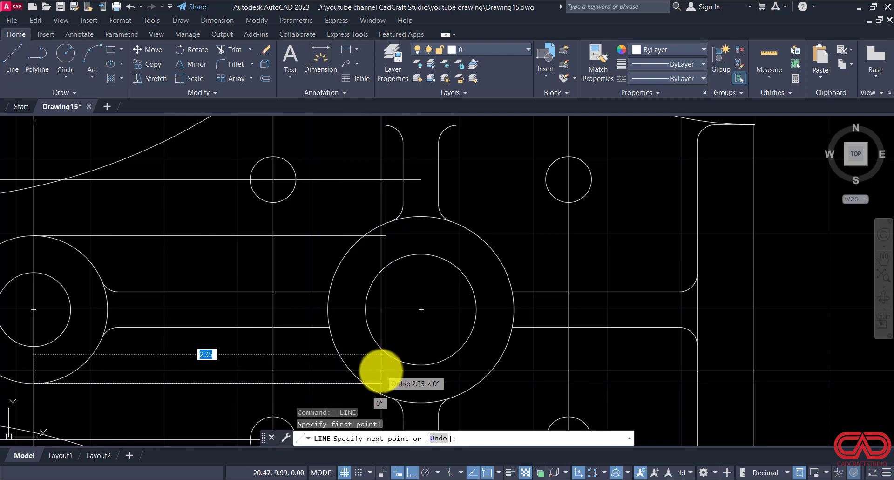
scroll(408, 379, "up", 4)
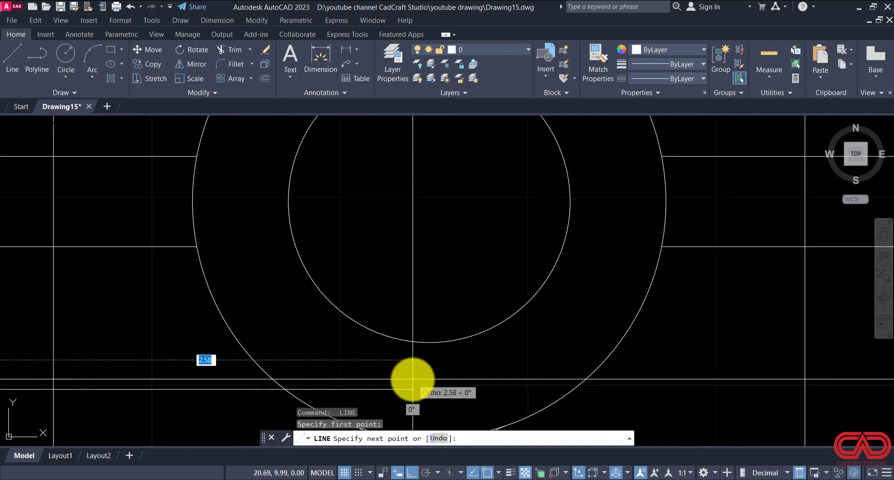
key("Escape")
key("Escape")
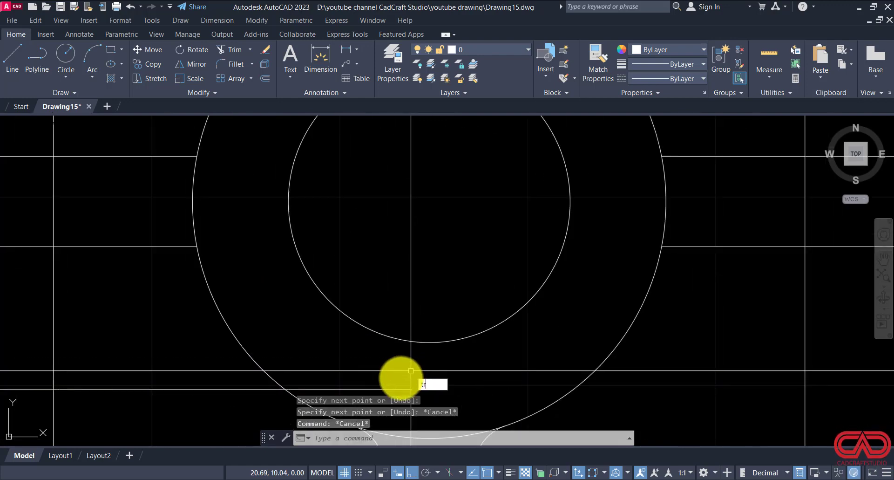
Step: Trim the ends of the two new tangent lines that run inside the main hub's outer circle
type("tr")
key("Return")
scroll(307, 335, "down", 5)
left_click(320, 346)
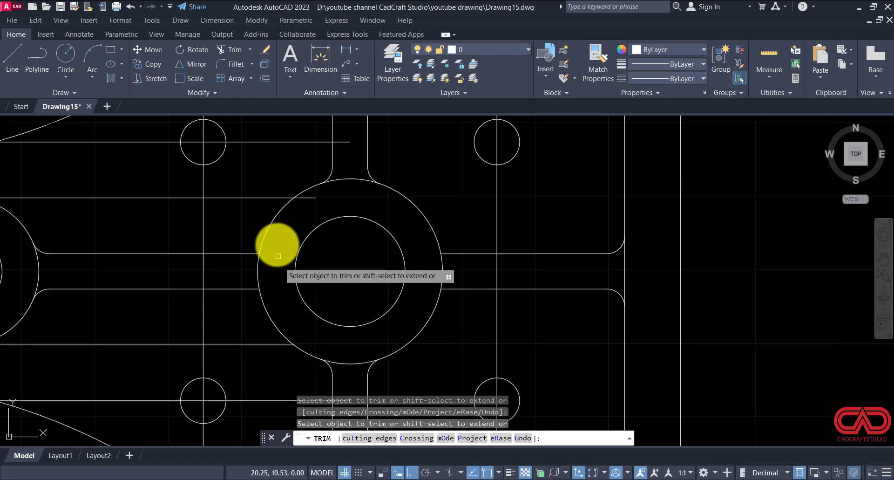
key("Escape")
scroll(306, 199, "down", 4)
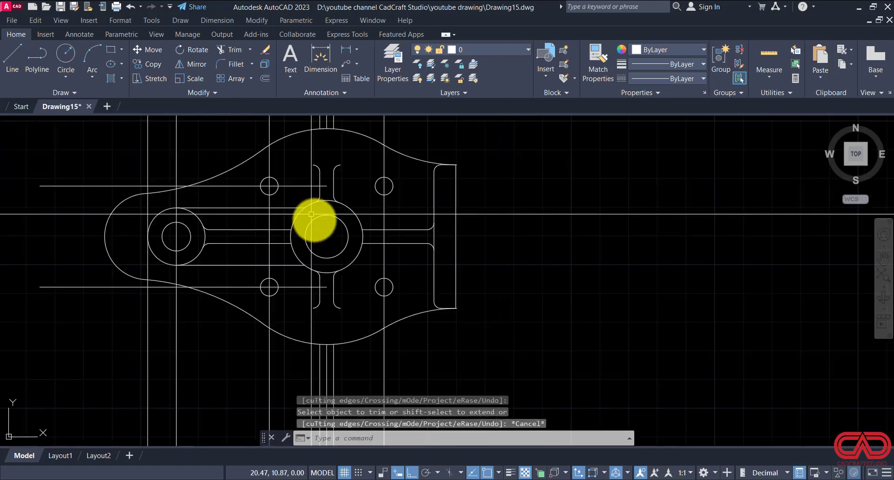
key("Escape")
key("Escape")
Step: Erase the horizontal construction lines through the holes together with the vertical construction lines crossing or extending below the part
left_click(300, 187)
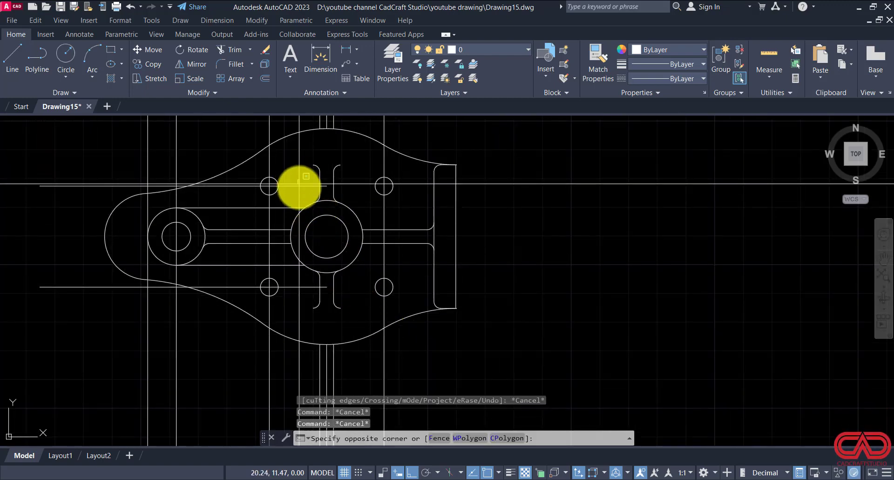
left_click(296, 188)
left_click(294, 177)
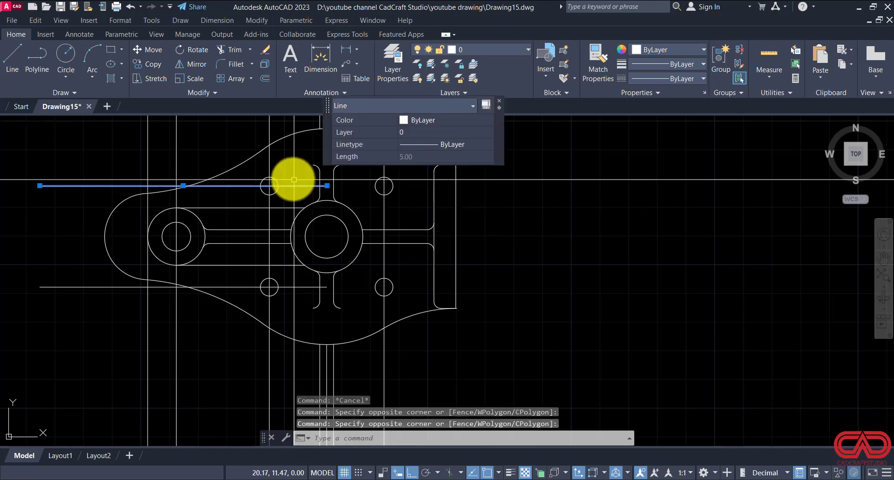
scroll(294, 177, "down", 2)
left_click(389, 301)
left_click(150, 325)
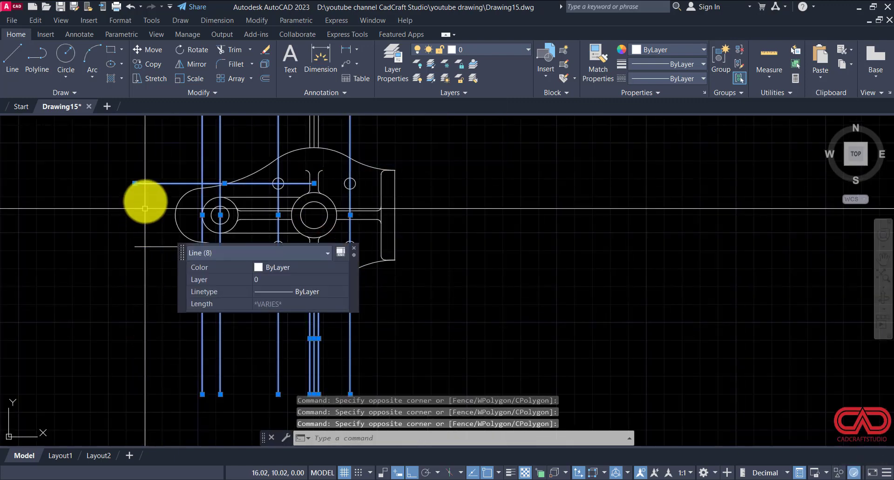
left_click(151, 156)
left_click(95, 287)
type("e")
key("Return")
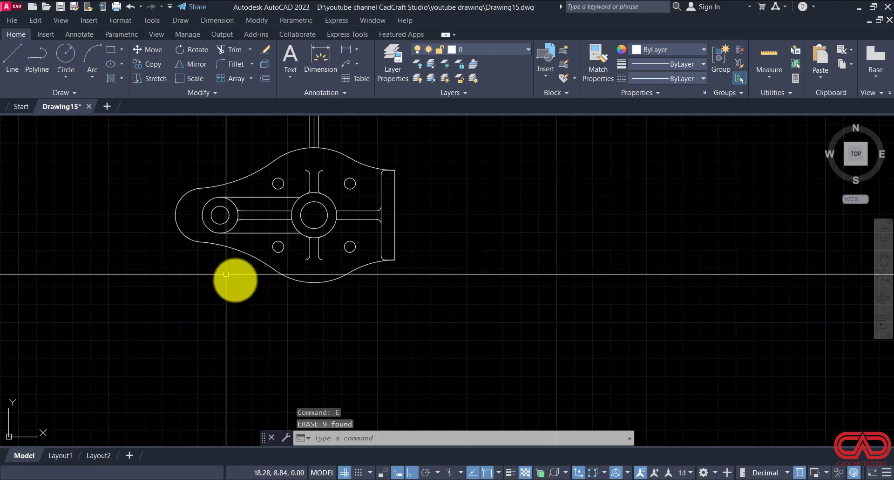
Step: Erase the three leftover vertical lines above the outline
scroll(250, 246, "down", 2)
left_click(330, 134)
left_click(214, 154)
type("e")
key("Return")
scroll(265, 193, "up", 4)
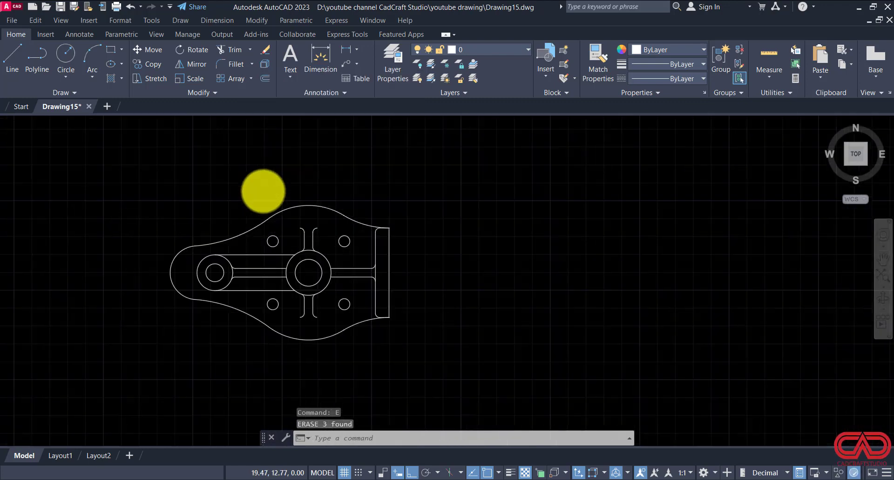
Step: Examine the cleaned-up plan view and compare its left rib lines with DWG NO 15.pdf
scroll(247, 193, "down", 2)
scroll(326, 340, "up", 2)
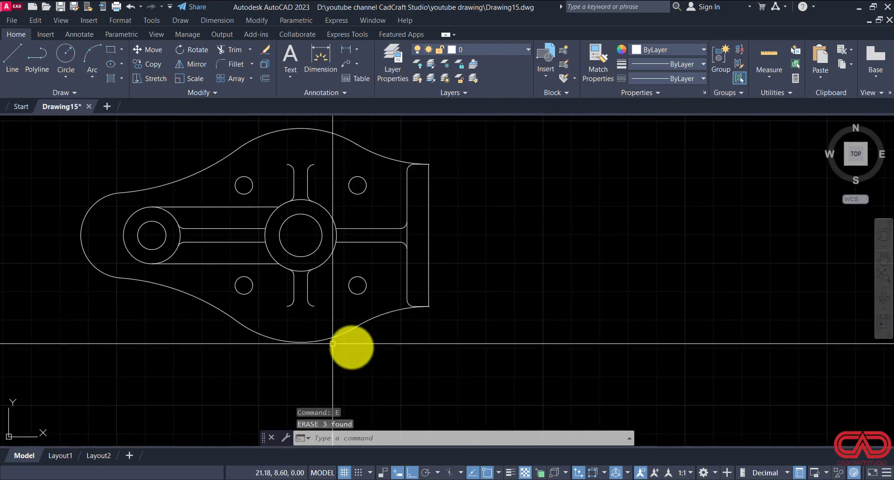
scroll(370, 351, "up", 1)
scroll(387, 360, "down", 1)
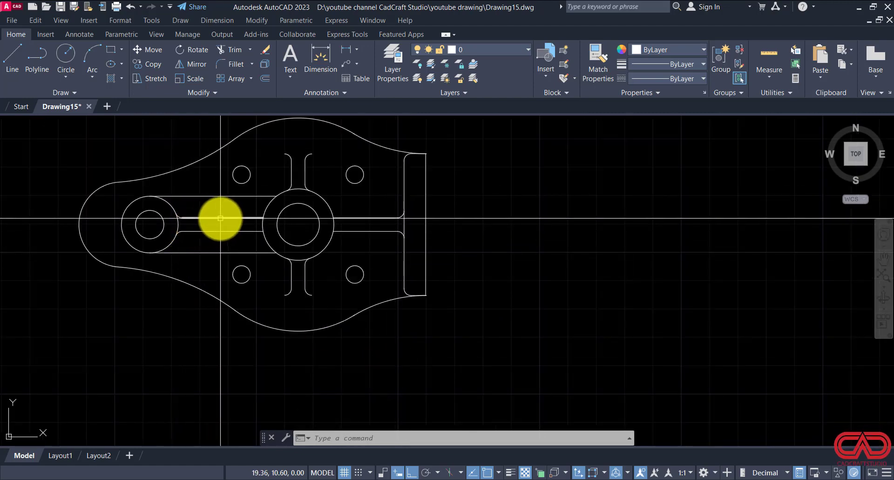
scroll(222, 218, "up", 2)
left_click(357, 479)
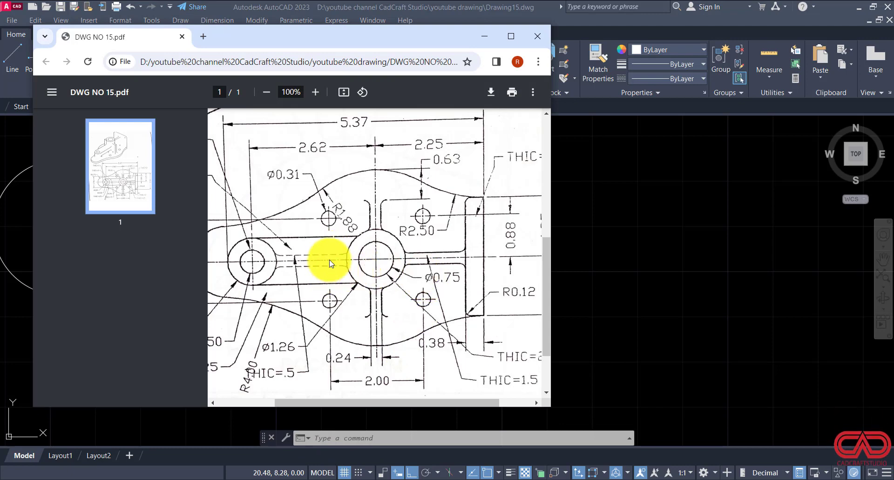
left_click(501, 478)
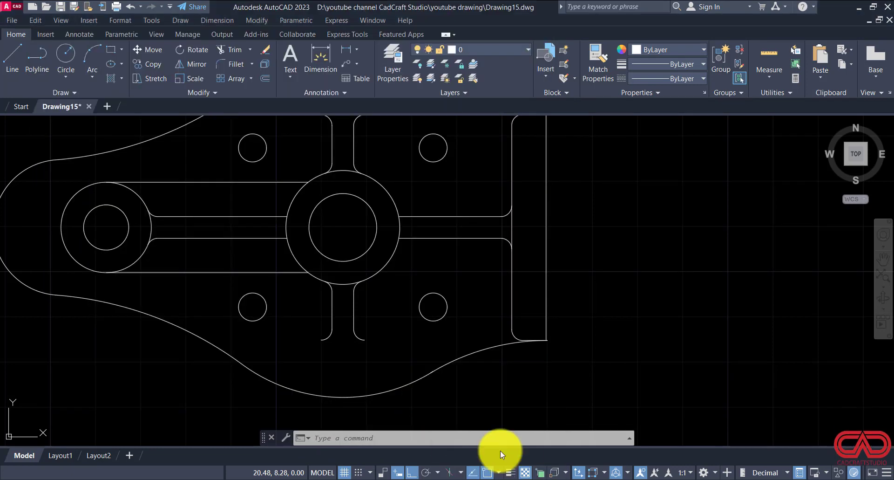
Step: Load the ACAD_ISO02W100 ISO dash linetype into the drawing
left_click(655, 78)
left_click(651, 132)
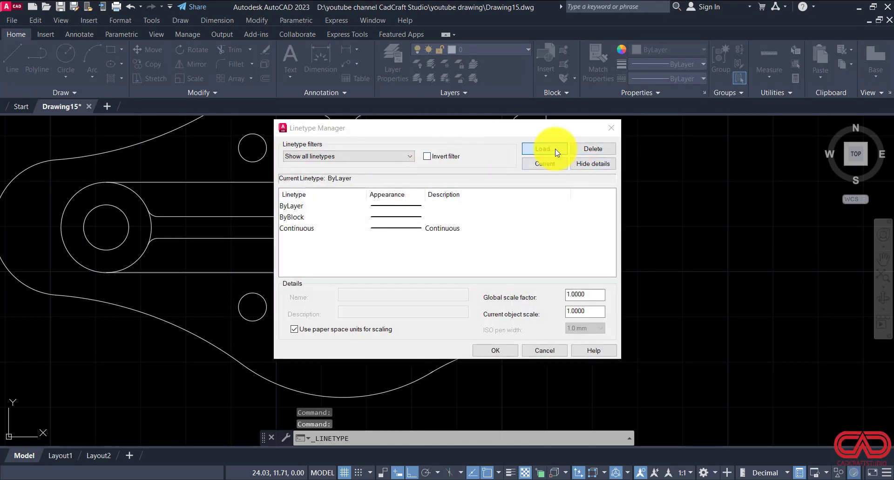
left_click(556, 150)
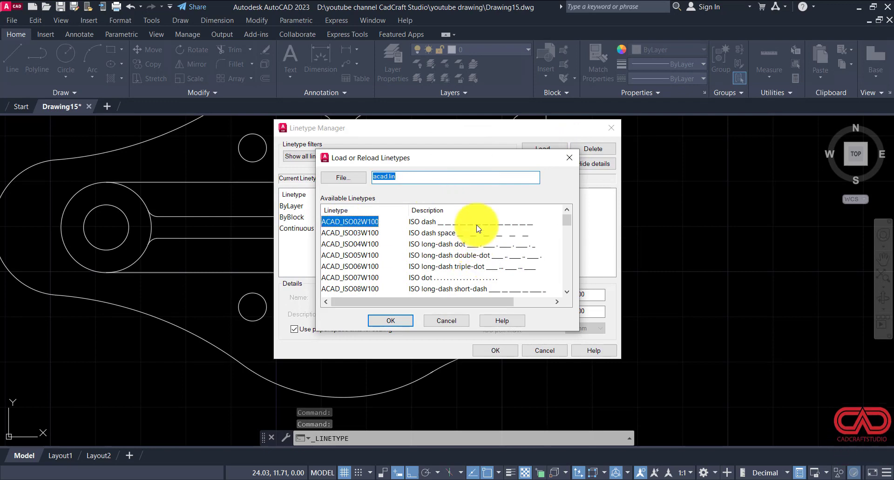
left_click(398, 325)
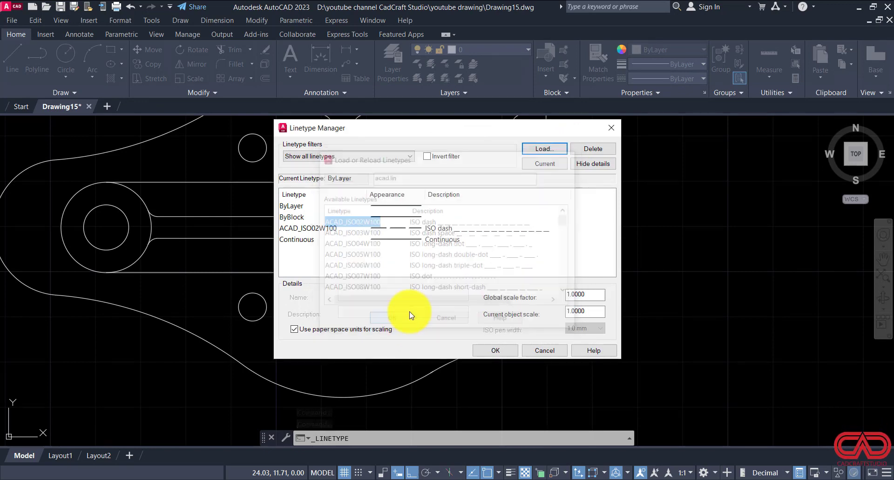
left_click(489, 350)
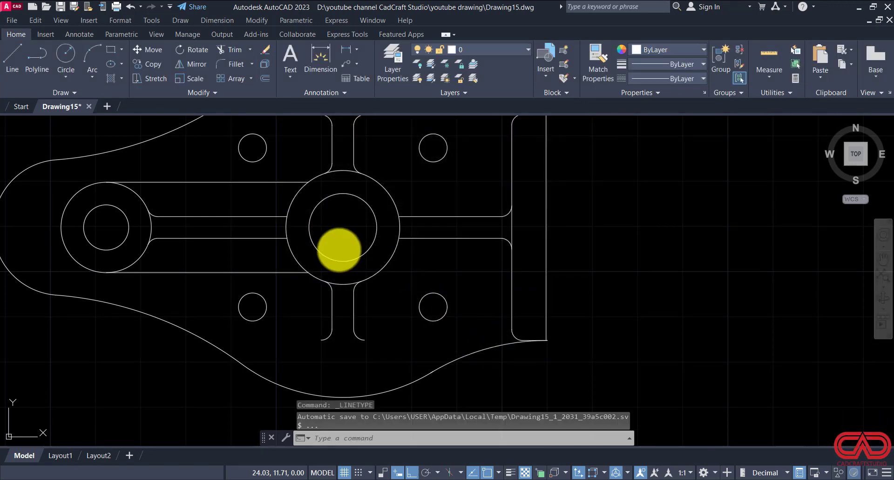
Step: Assign the ACAD_ISO02W100 linetype to the two horizontal rib lines between the left hub and the main hub
left_click(255, 205)
left_click(242, 228)
left_click(238, 247)
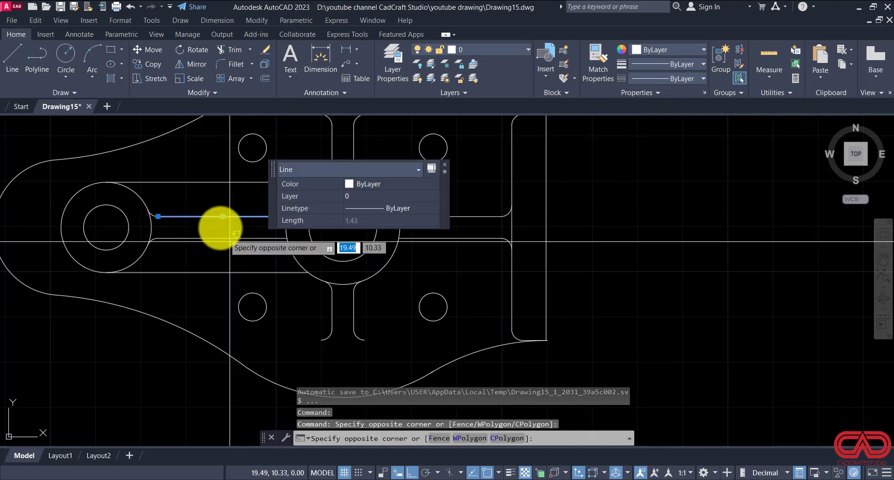
left_click(220, 226)
left_click(654, 80)
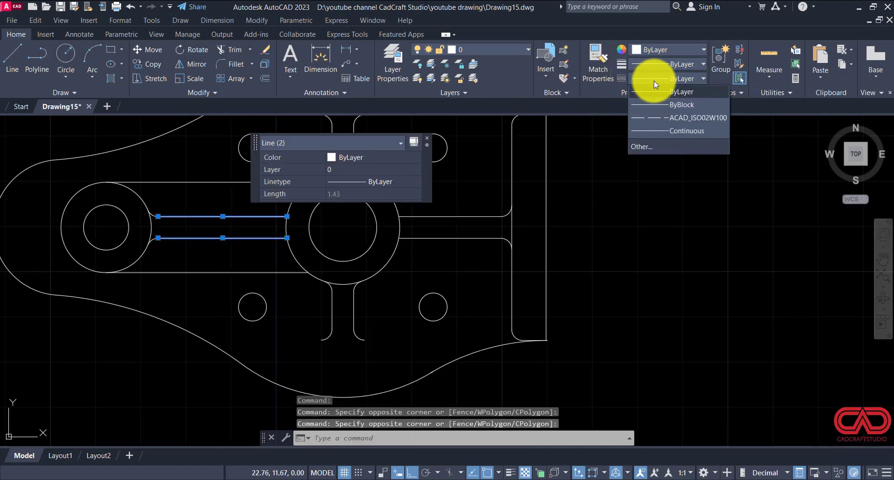
left_click(660, 121)
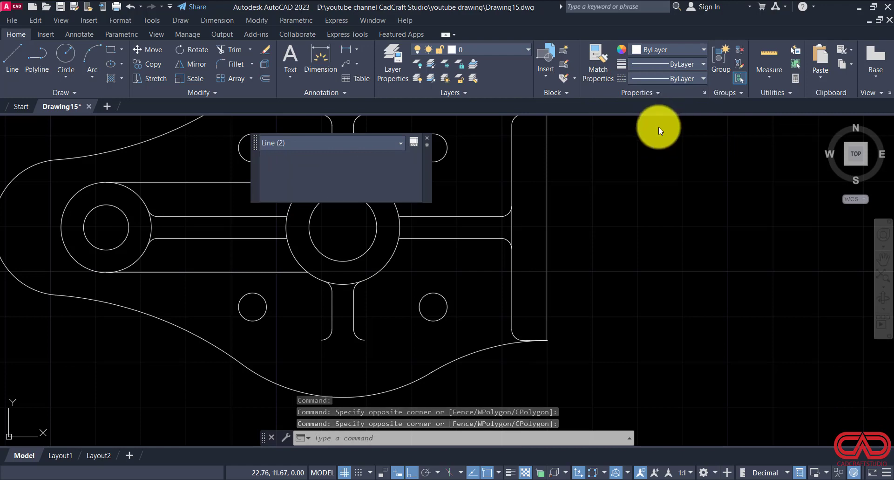
Step: Load the DASHED linetype from acad.lin into the drawing
left_click(645, 80)
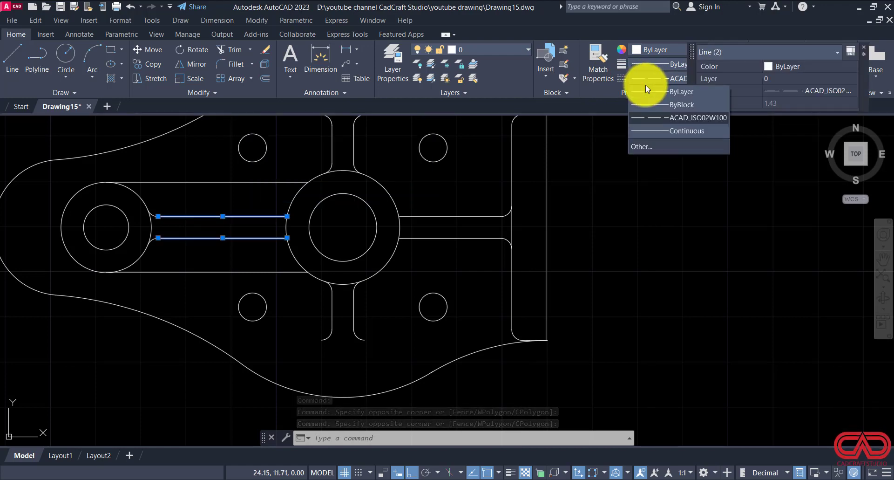
left_click(634, 147)
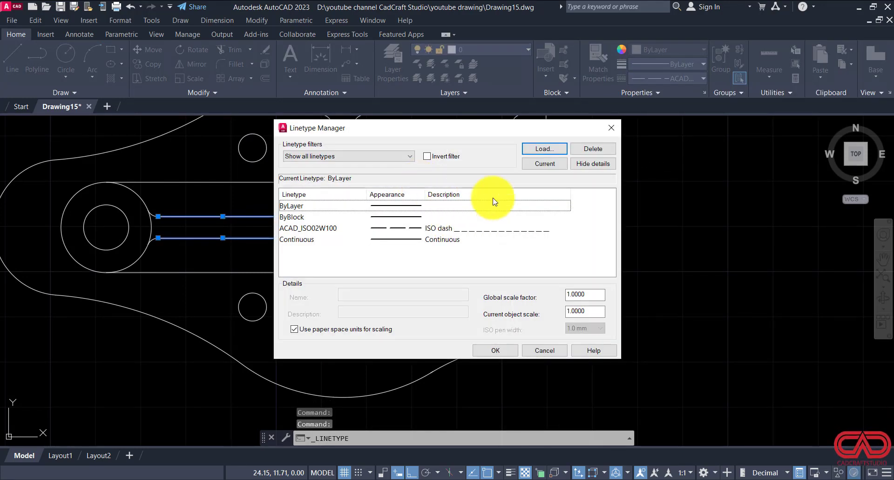
left_click(543, 148)
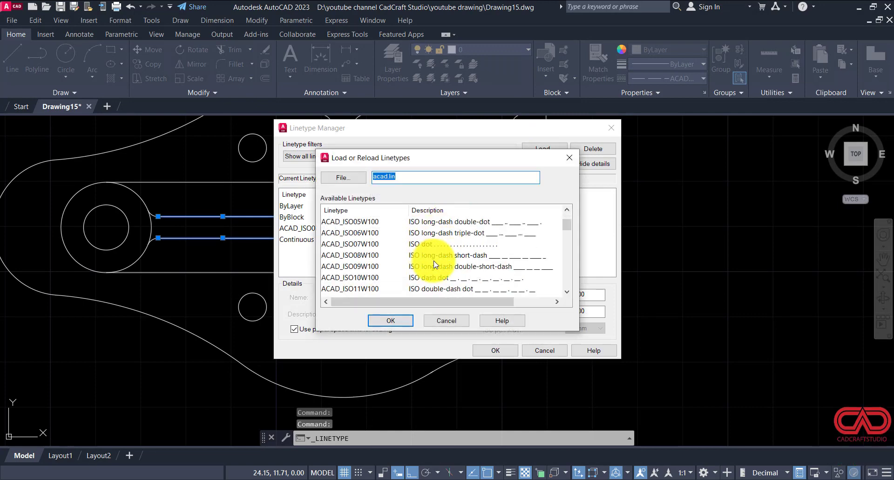
scroll(438, 261, "down", 1)
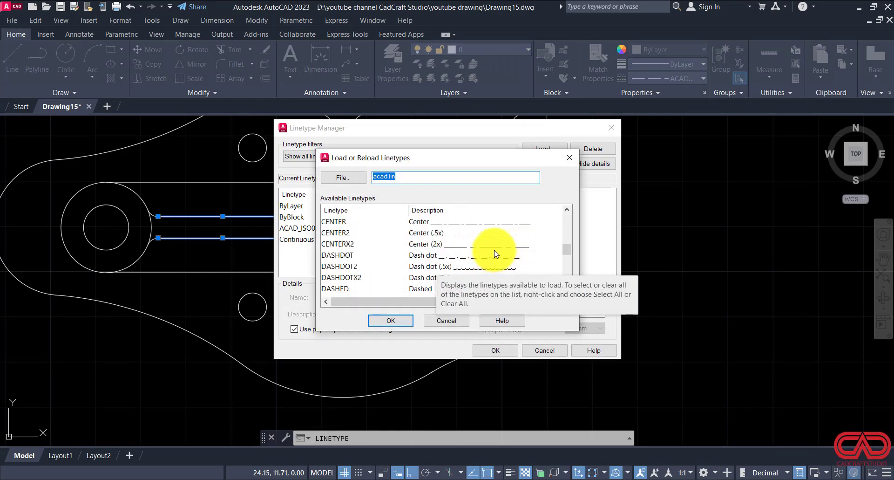
left_click(494, 257)
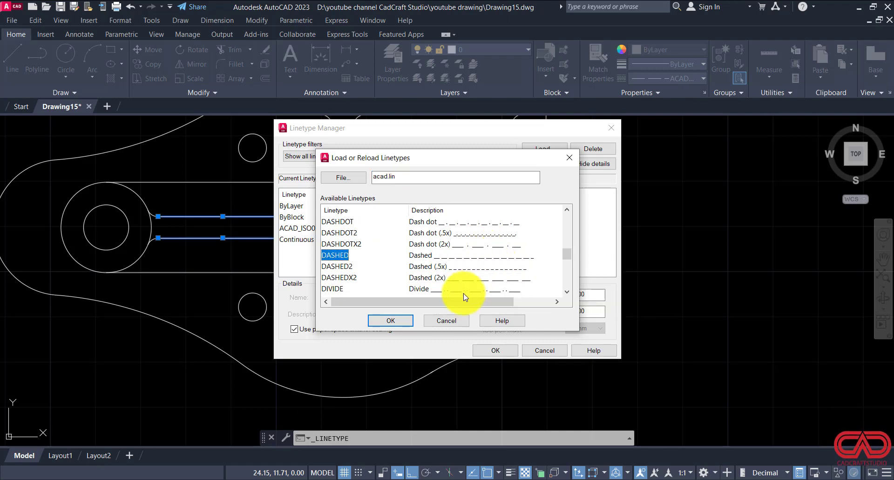
left_click(390, 320)
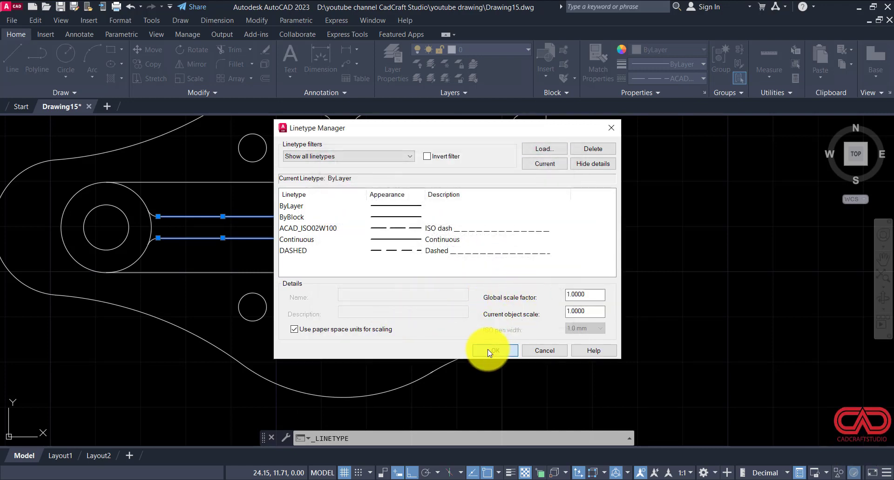
left_click(494, 351)
Step: Assign the DASHED linetype to the two horizontal rib lines between the left hub and the main hub
left_click(262, 198)
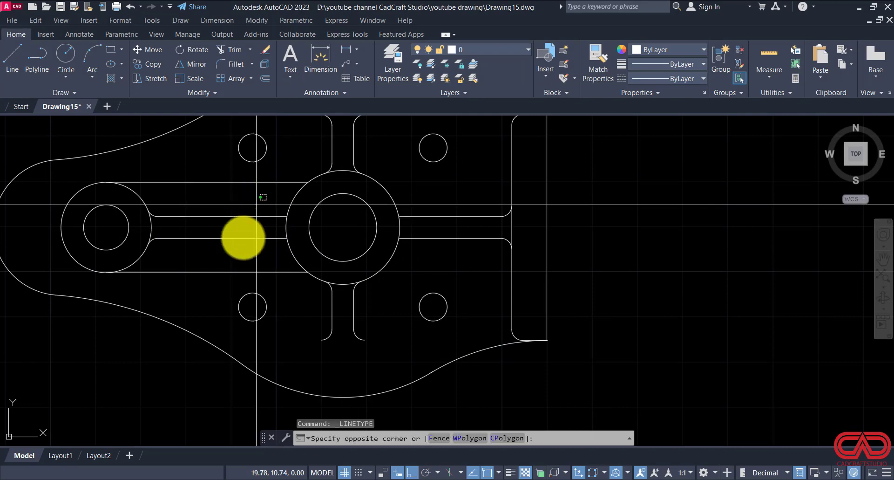
left_click(238, 243)
left_click(638, 81)
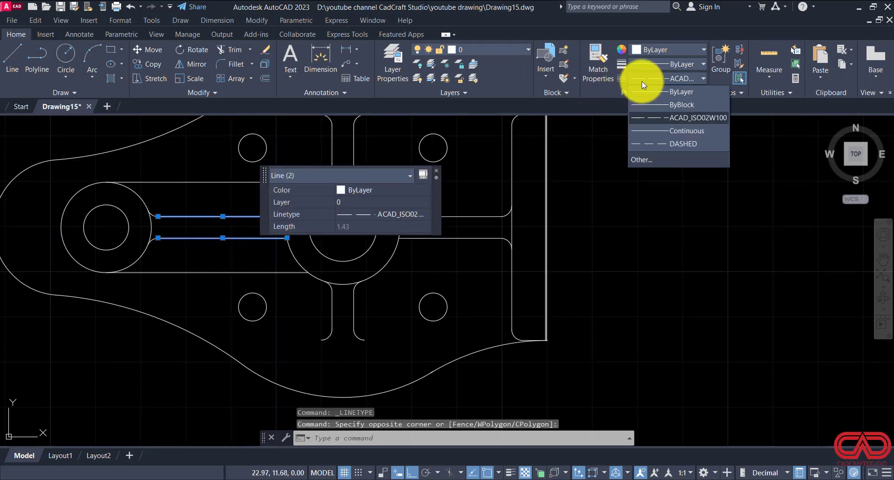
left_click(660, 139)
key("Escape")
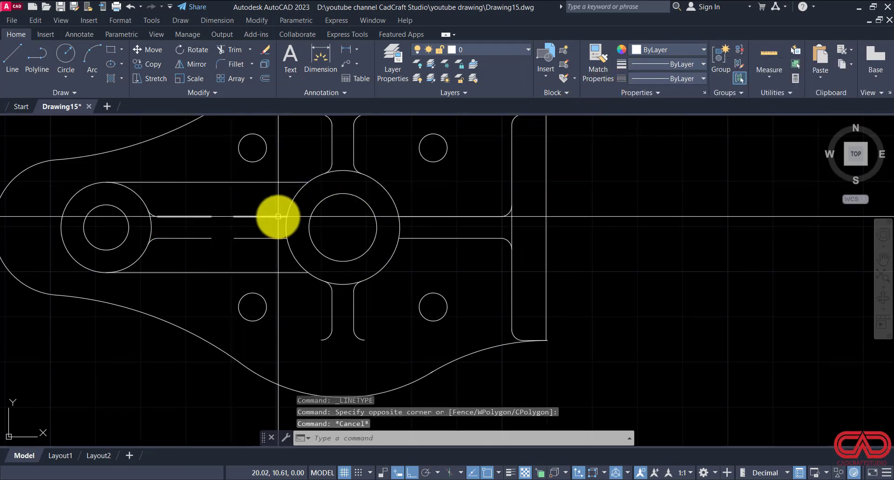
Step: Set the linetype scale of the two dashed rib lines between the left hub and main hub to 0.50
left_click(271, 204)
left_click(197, 241)
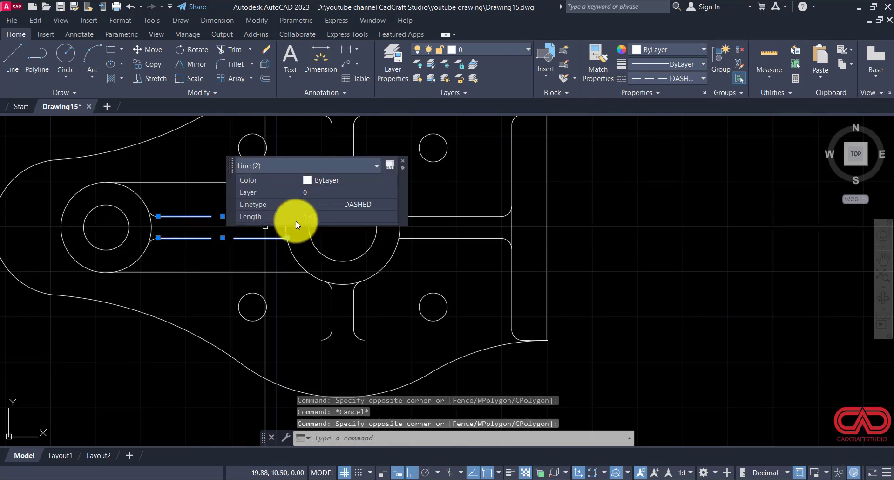
type("mo")
key("Return")
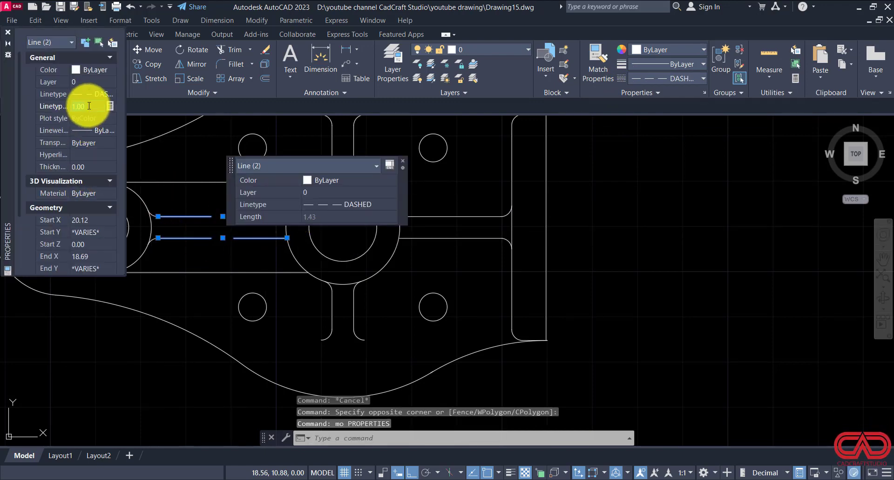
left_click(94, 105)
key("Return")
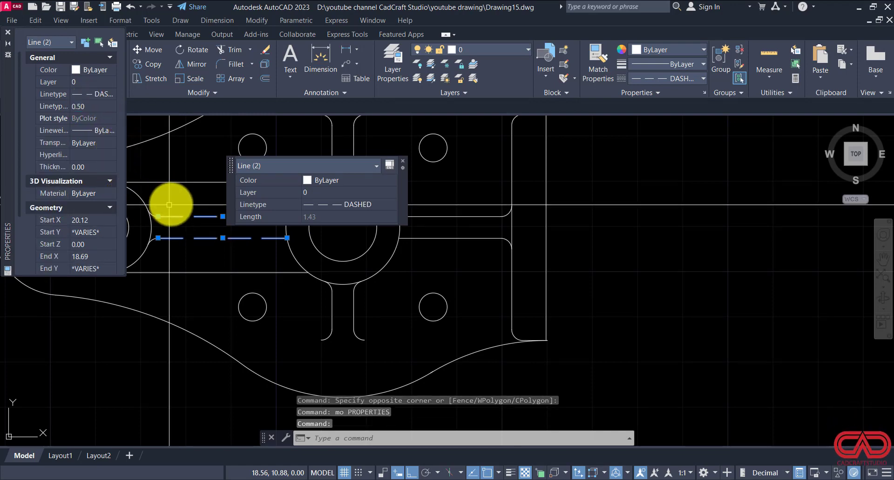
key("Escape")
key("Escape")
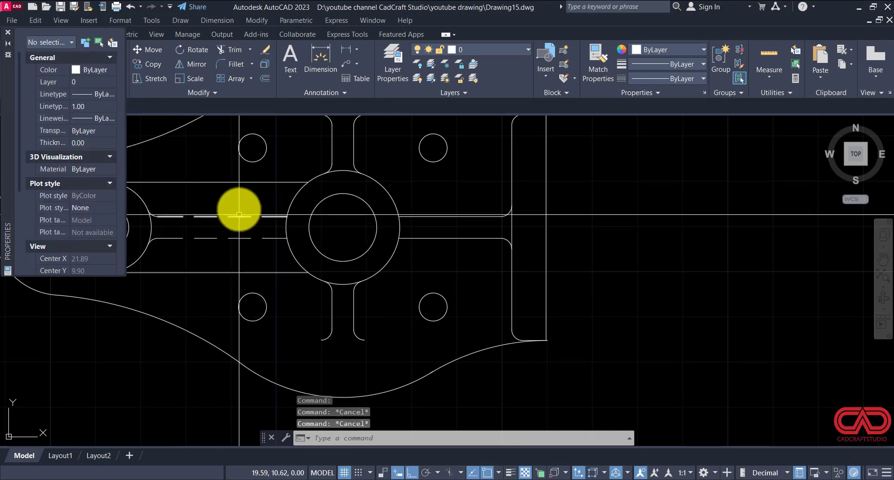
Step: Set the linetype scale of the two dashed rib lines between the left hub and main hub to 0.20
left_click(257, 203)
left_click(196, 257)
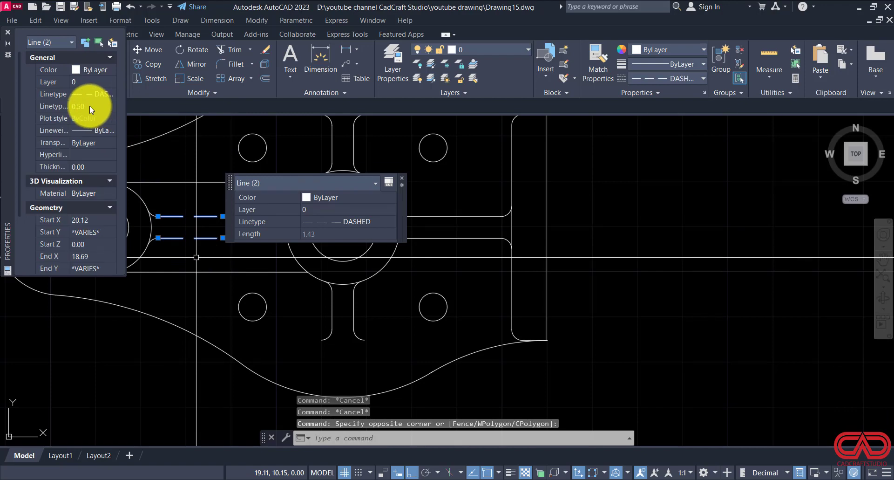
left_click(90, 105)
type("0.20")
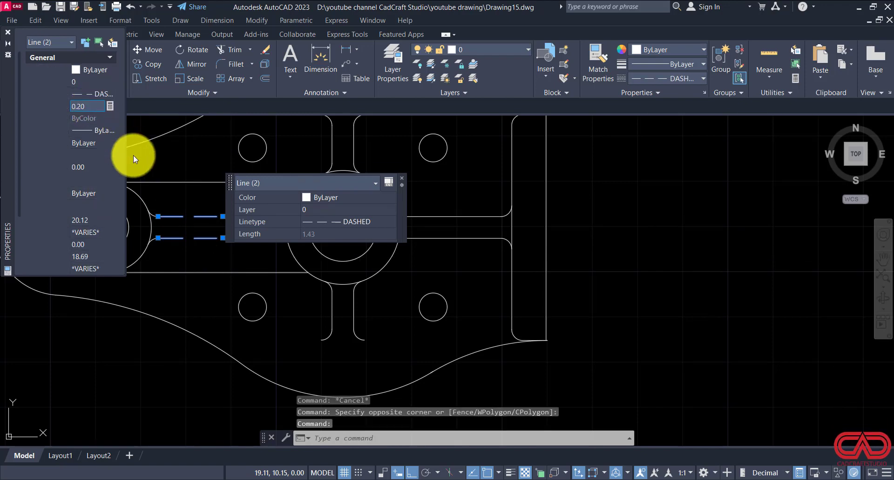
key("Escape")
key("Escape")
scroll(344, 227, "down", 2)
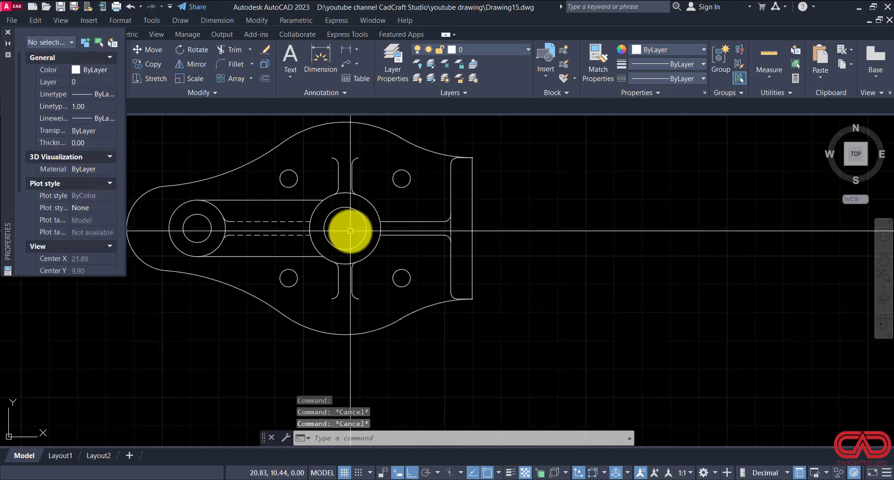
scroll(328, 240, "up", 2)
scroll(437, 233, "down", 2)
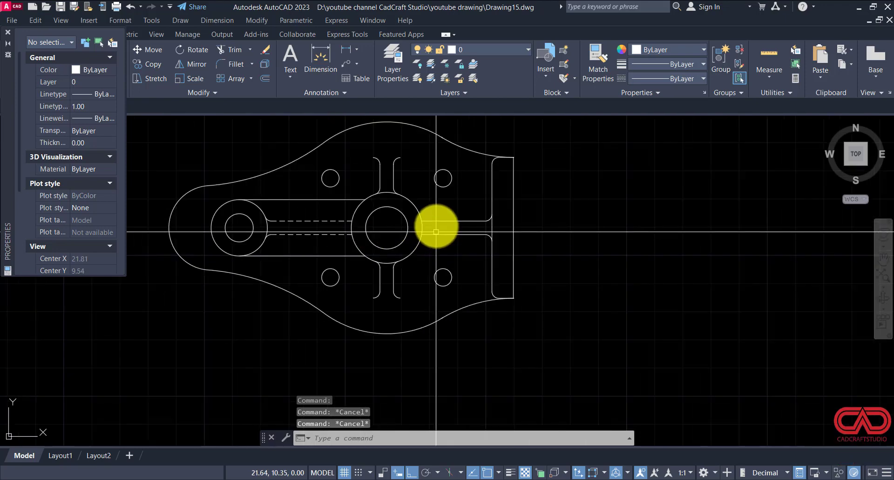
scroll(466, 223, "down", 3)
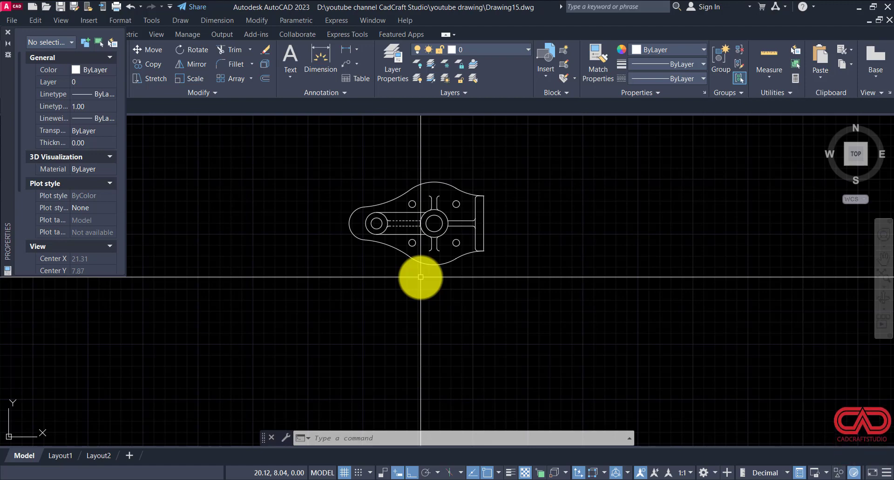
Step: Copy the entire plan view to the empty space left of the original
scroll(563, 259, "down", 3)
left_click(589, 218)
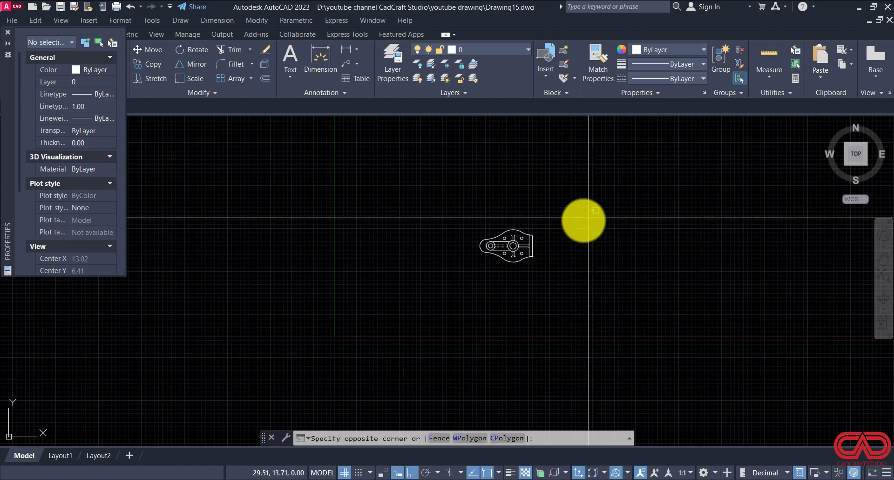
left_click(441, 289)
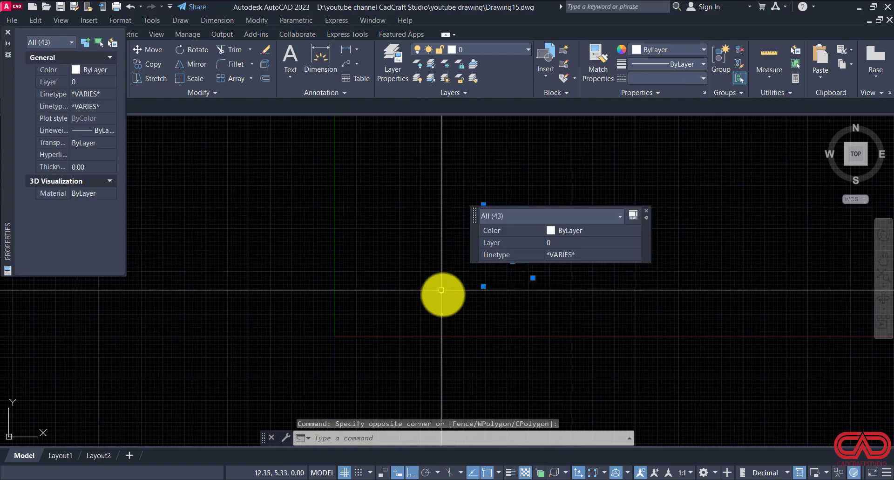
type("co")
key("Return")
left_click(587, 292)
left_click(481, 300)
key("Escape")
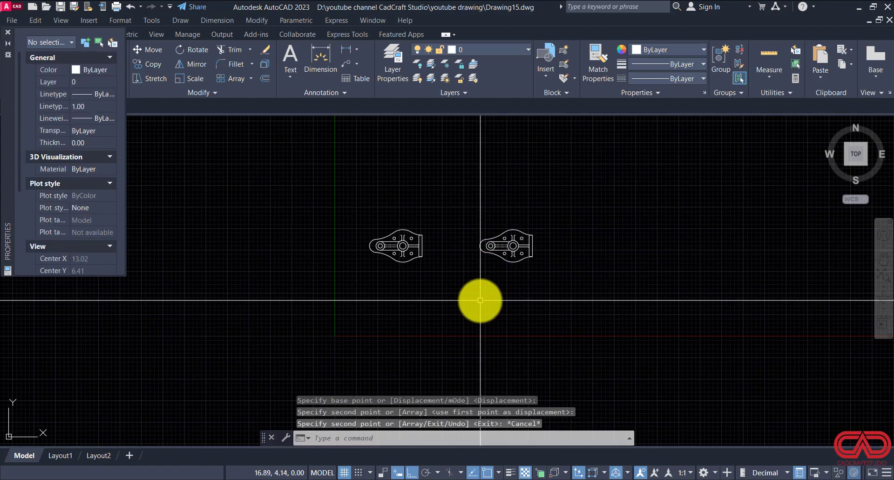
key("Escape")
Step: Close the Properties palette and add diameter dimensions to the lower-right and upper-right small holes of the copied view
scroll(400, 249, "up", 6)
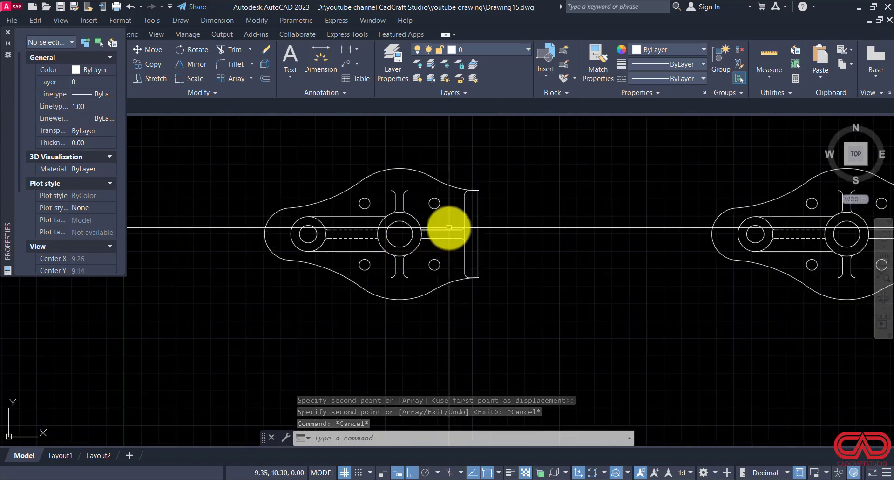
key("Escape")
key("Escape")
scroll(284, 230, "up", 2)
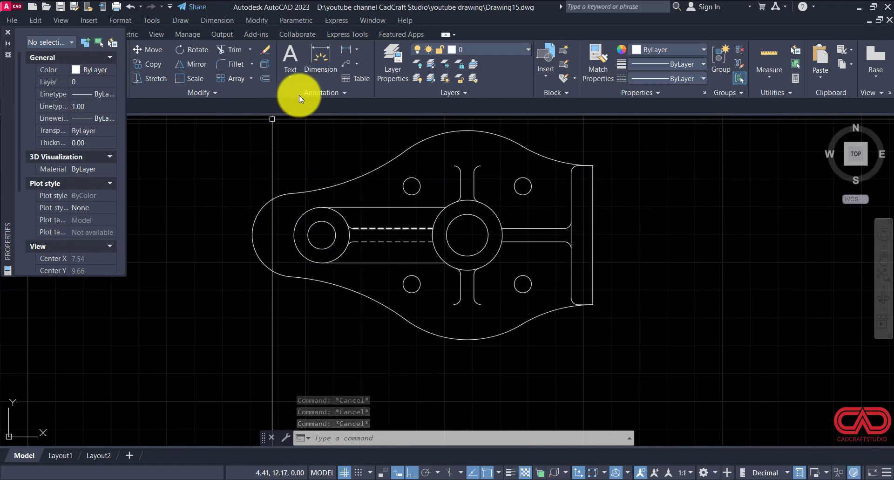
left_click(8, 32)
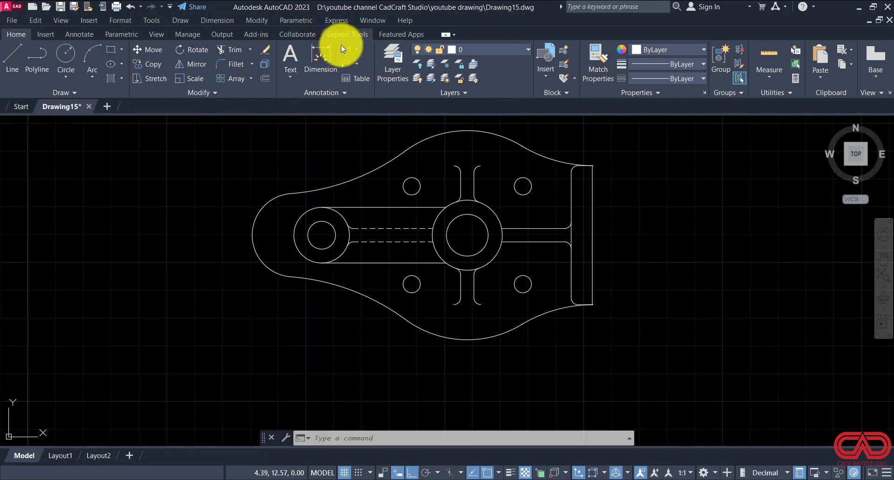
left_click(357, 50)
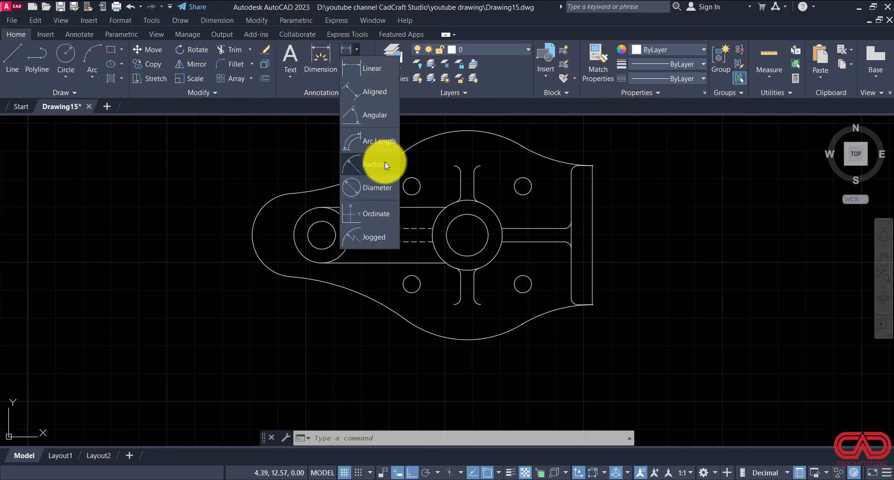
left_click(375, 188)
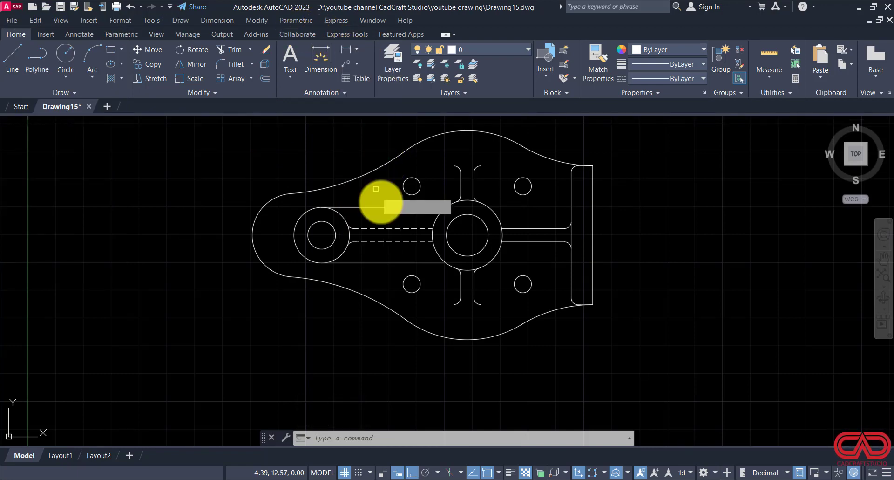
left_click(520, 292)
left_click(569, 381)
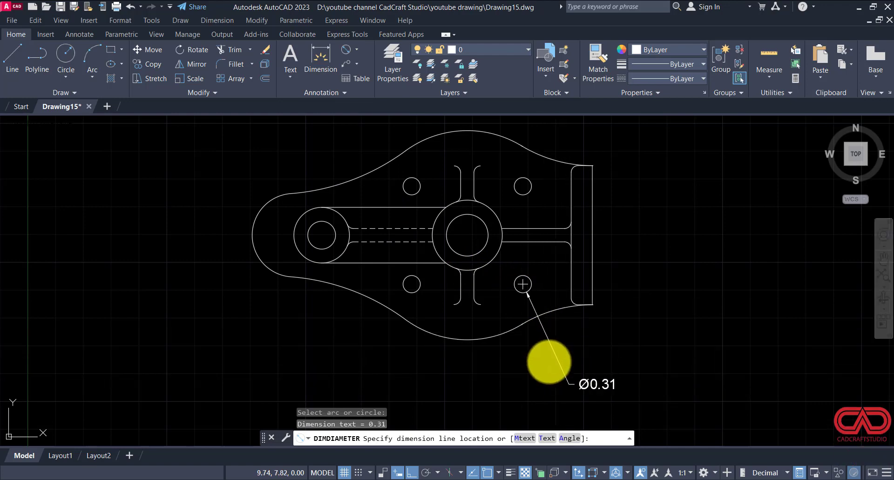
key("Return")
left_click(522, 187)
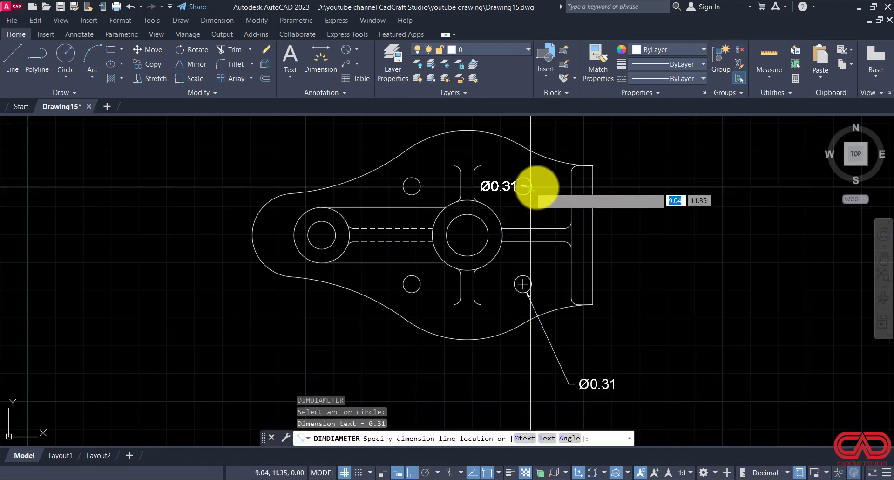
left_click(667, 195)
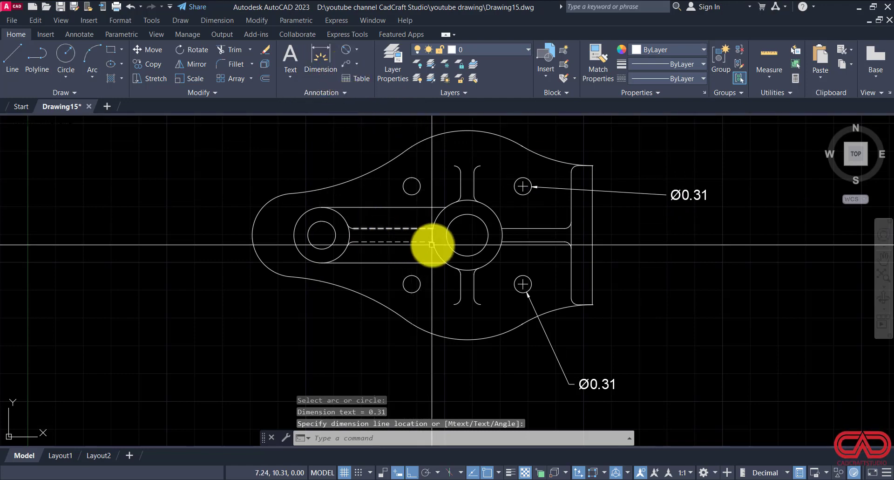
Step: Add diameter dimensions to the main hub's bore and outer circle, with their text placed below and left of the part
key("Return")
left_click(447, 243)
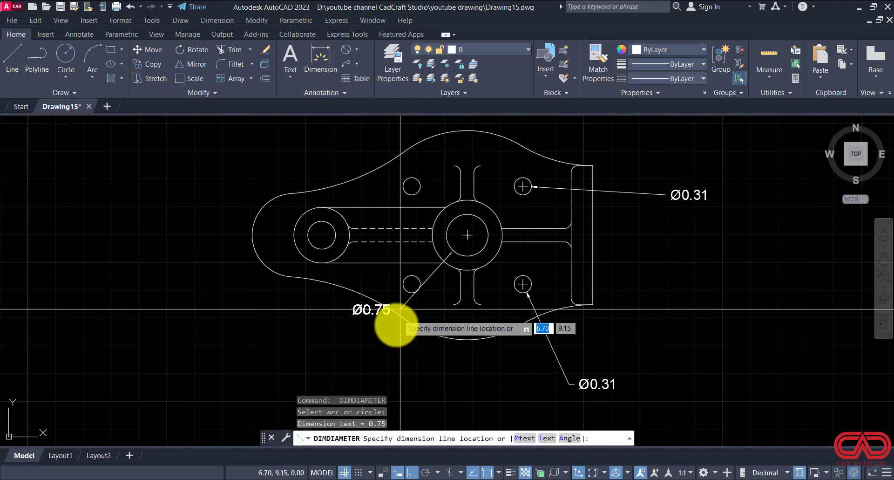
left_click(389, 358)
key("Return")
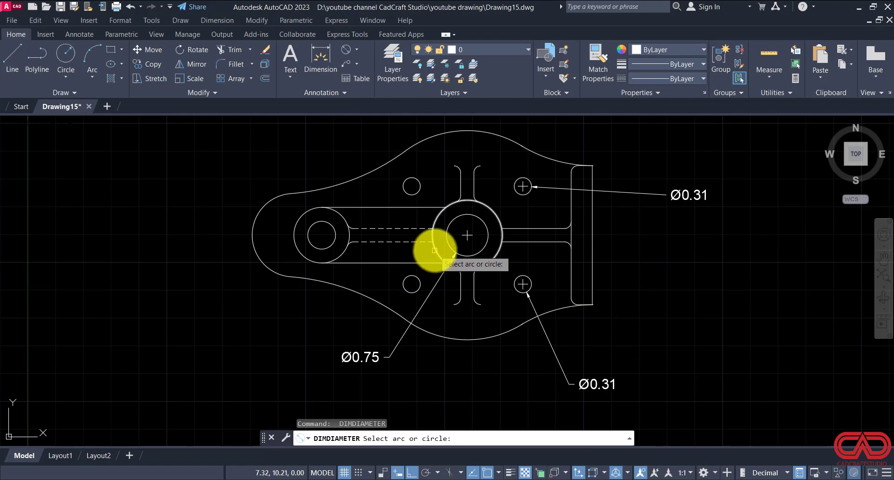
left_click(435, 250)
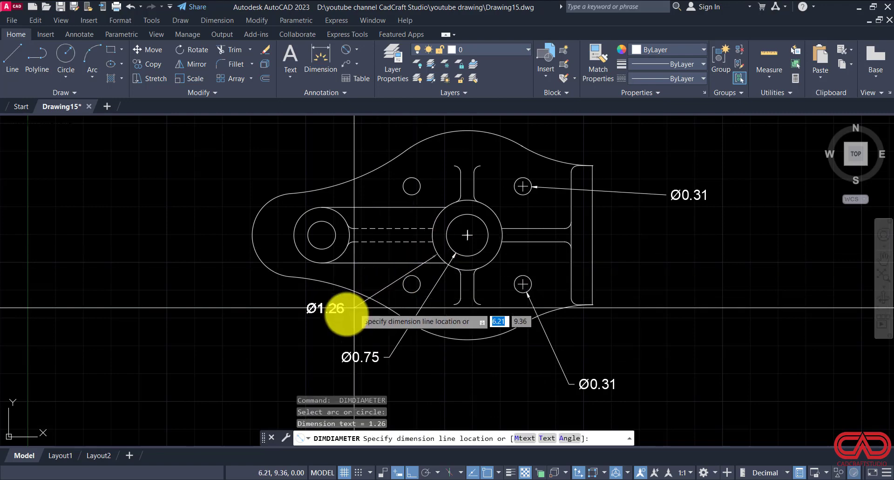
left_click(324, 321)
Step: Add diameter dimensions to the left hub's bore and outer circle, with their text placed outside the outline at lower left
key("Return")
left_click(310, 240)
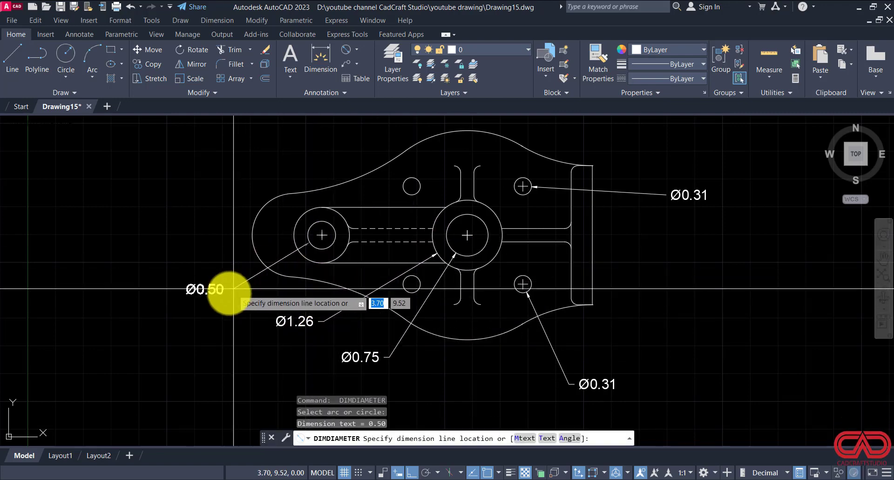
left_click(225, 307)
key("Return")
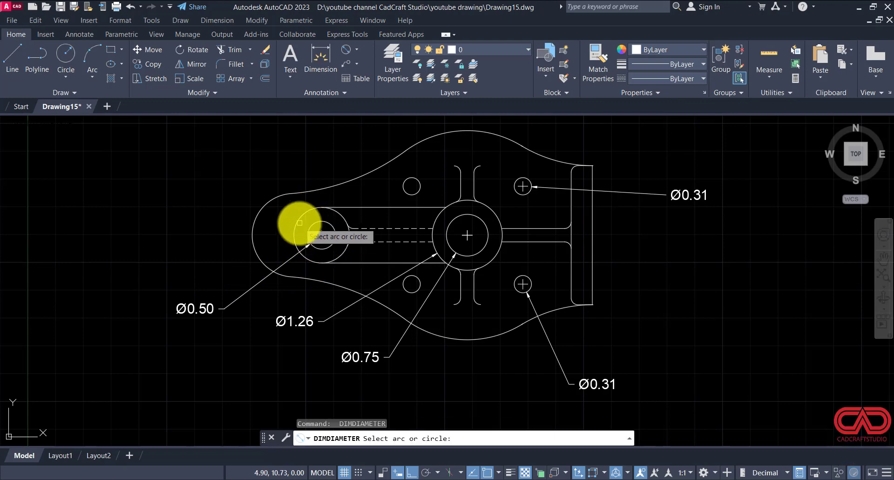
left_click(300, 223)
left_click(159, 278)
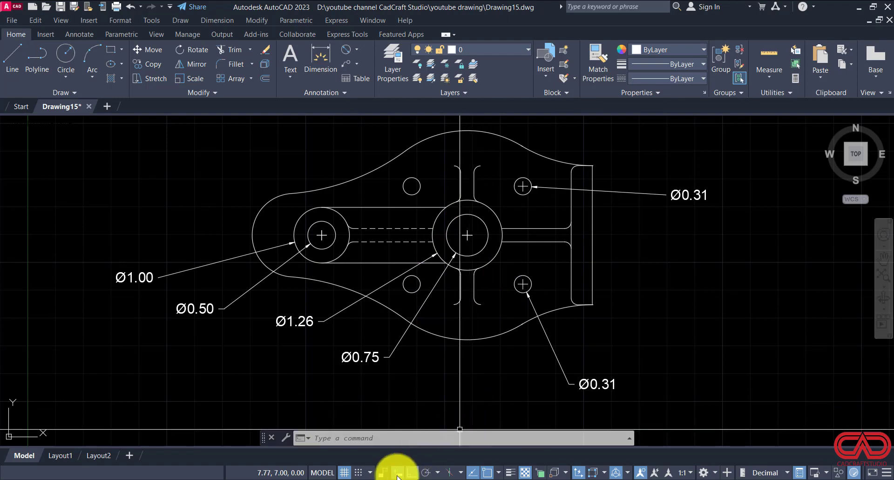
Step: Switch to DWG NO 15.pdf in the browser, check the dimensions on the reference plan view, and return to the AutoCAD drawing
left_click(360, 479)
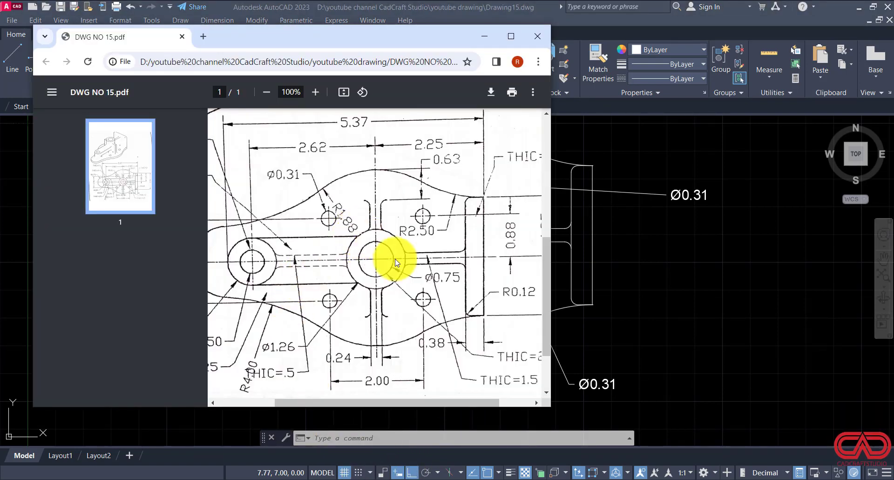
mouse_move(495, 477)
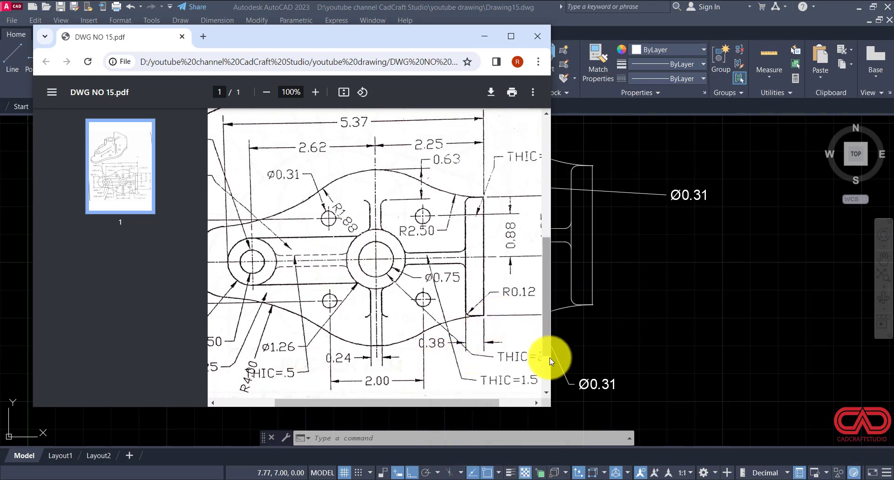
left_click(503, 479)
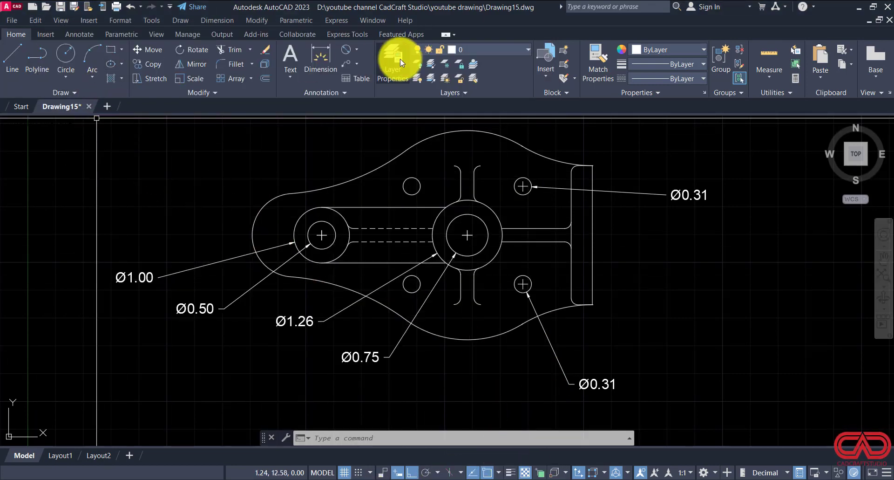
Step: Add a radius dimension to the rounded left end of the outline, with its text at upper left outside the part
left_click(358, 49)
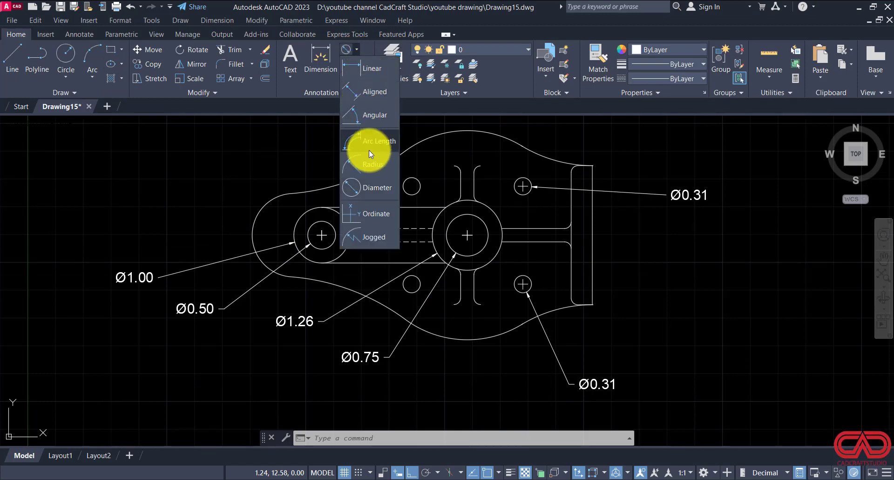
left_click(366, 174)
left_click(255, 220)
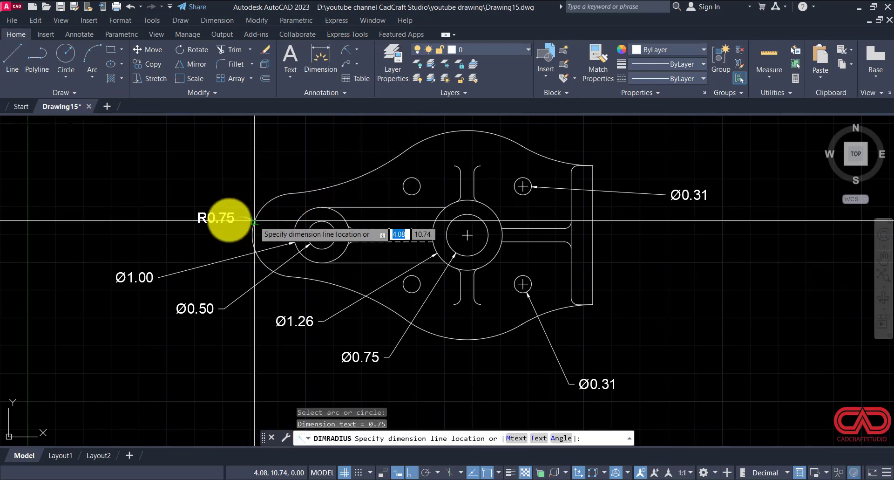
left_click(149, 196)
Step: Add radius dimensions to the outline's large top arc and to its long lower-left arc
key("Return")
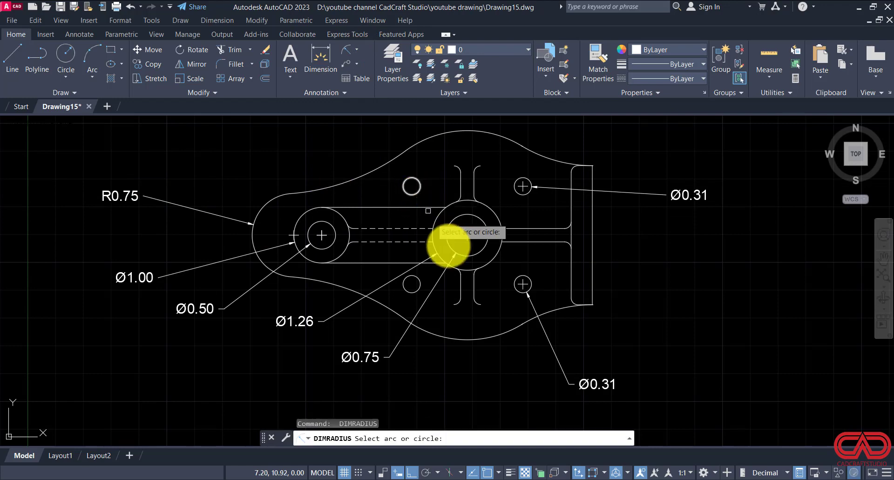
left_click(430, 138)
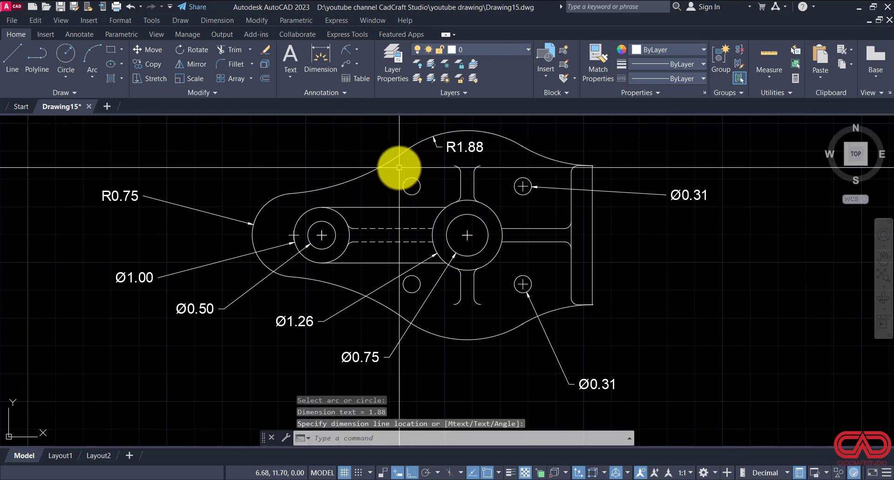
left_click(385, 196)
key("Return")
left_click(382, 306)
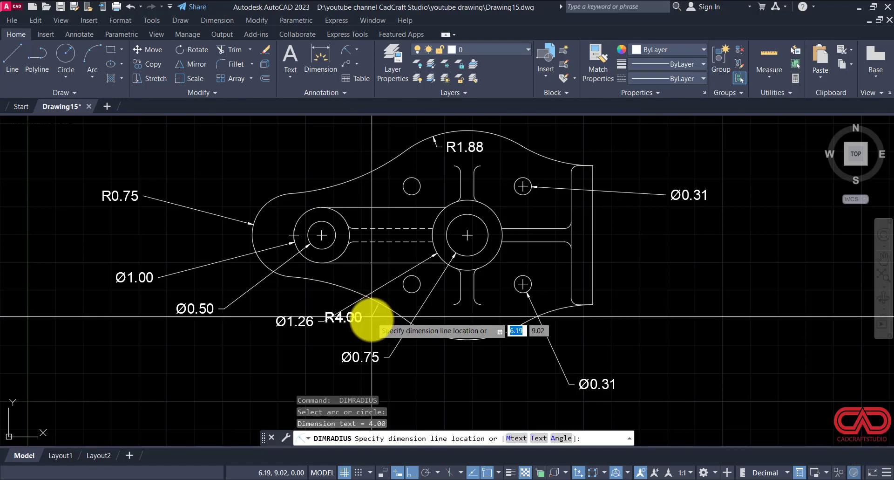
left_click(375, 328)
scroll(505, 336, "up", 3)
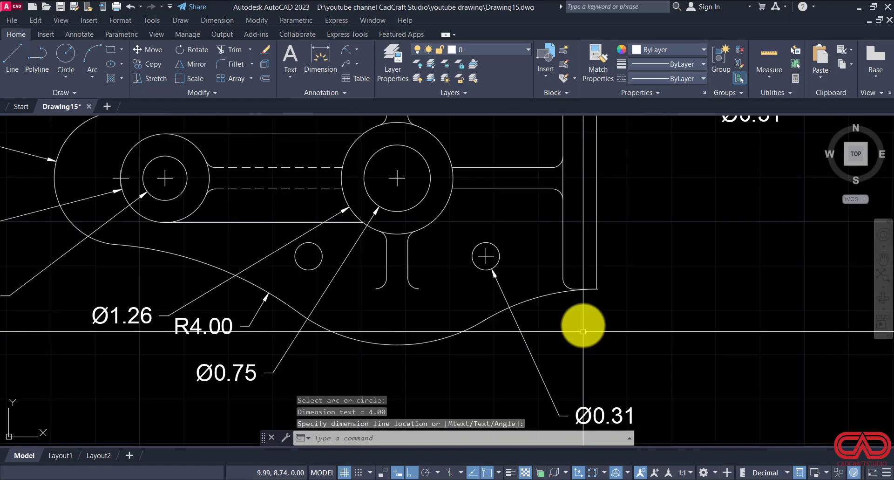
Step: Add radius dimensions to the flange's lower-left corner fillet and the lower vertical rib's right end fillet, with text below the outline
key("Return")
left_click(567, 284)
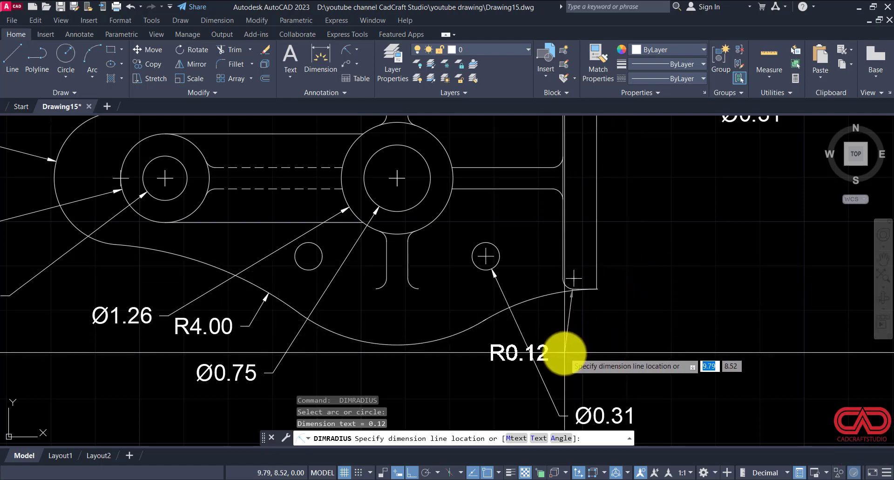
left_click(512, 390)
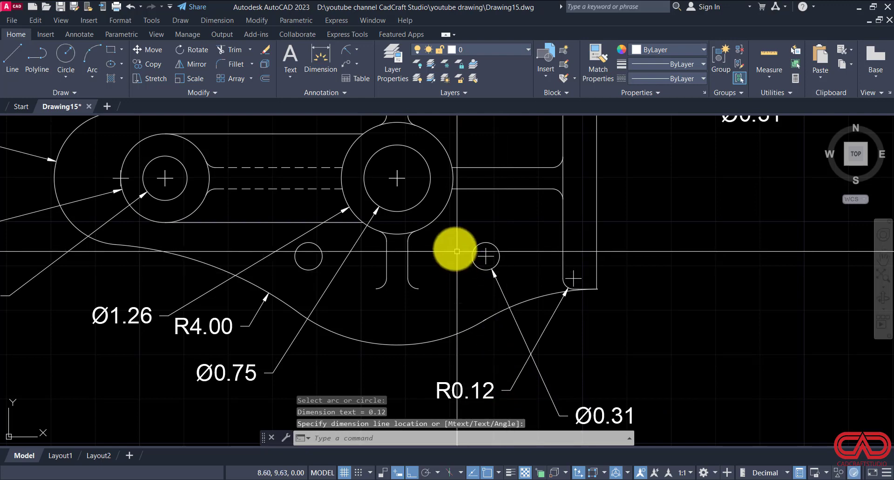
key("Return")
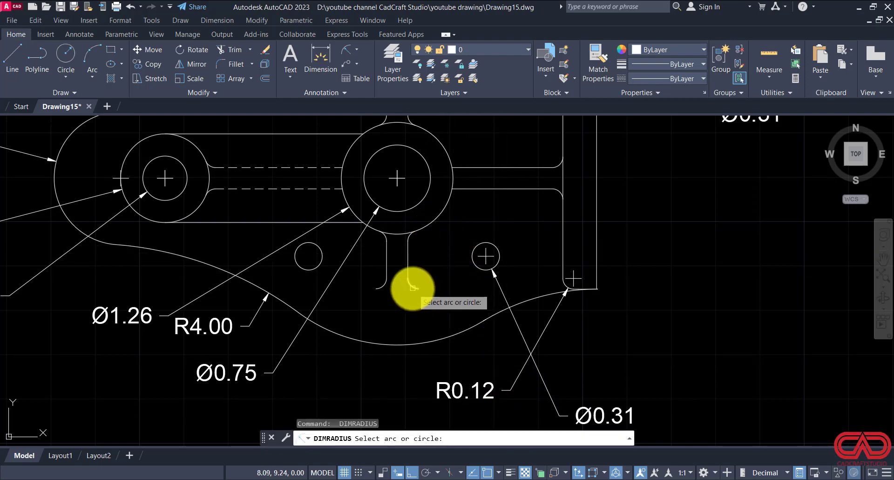
left_click(413, 287)
left_click(379, 370)
scroll(379, 354, "down", 2)
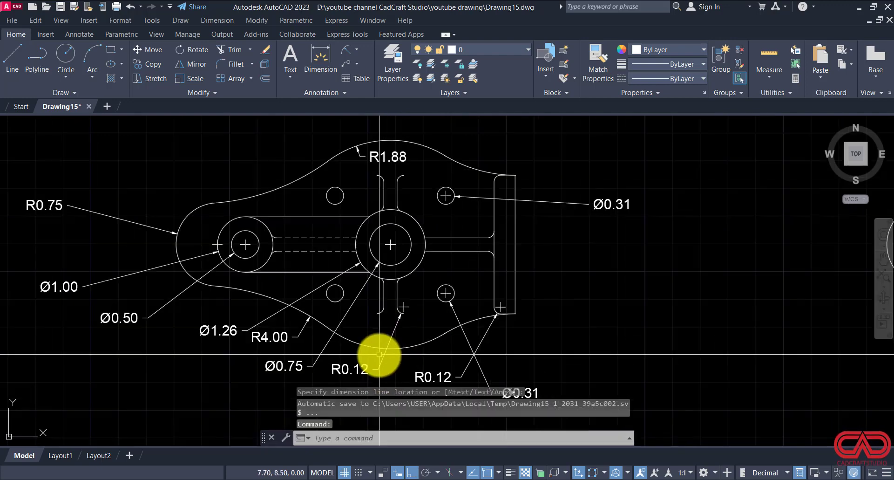
Step: Add an aligned dimension across the right flange's width, with its text just outside the flange's right edge
scroll(471, 175, "up", 2)
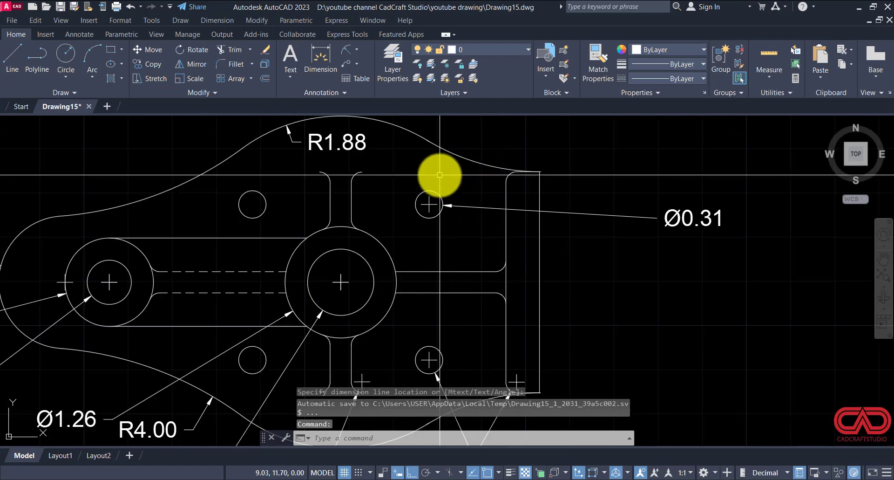
scroll(439, 182, "down", 4)
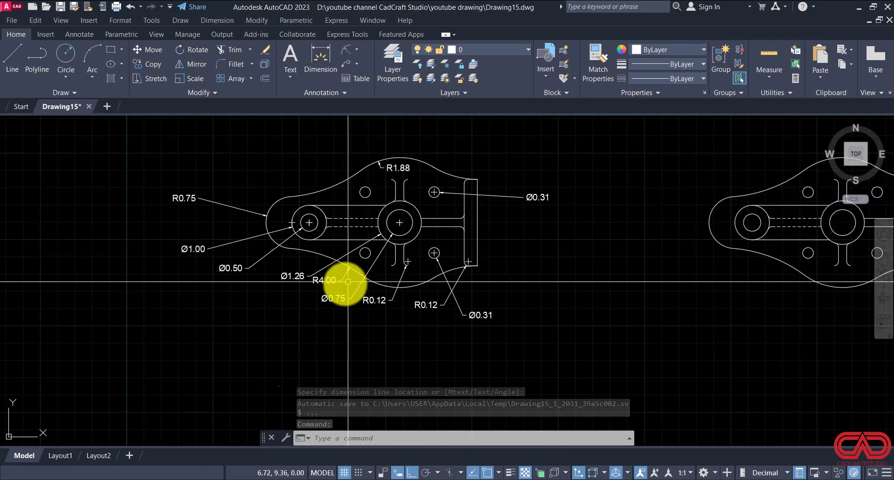
scroll(348, 281, "up", 2)
scroll(339, 205, "down", 2)
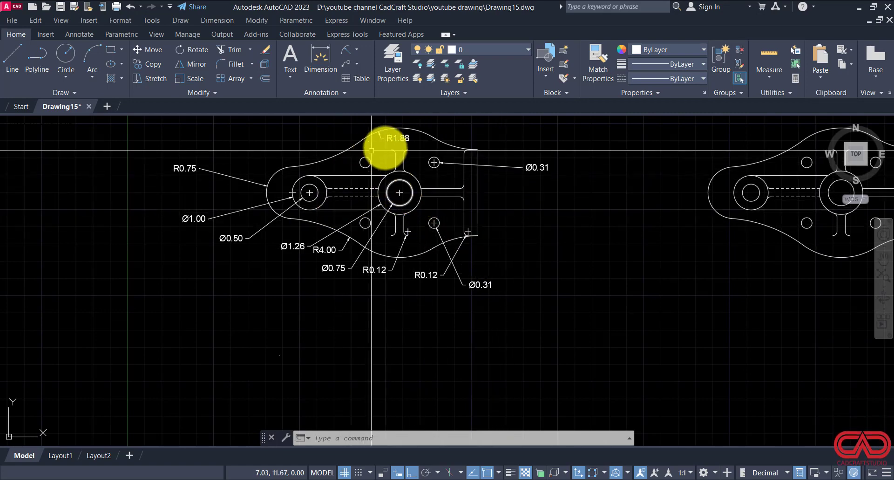
scroll(469, 183, "up", 2)
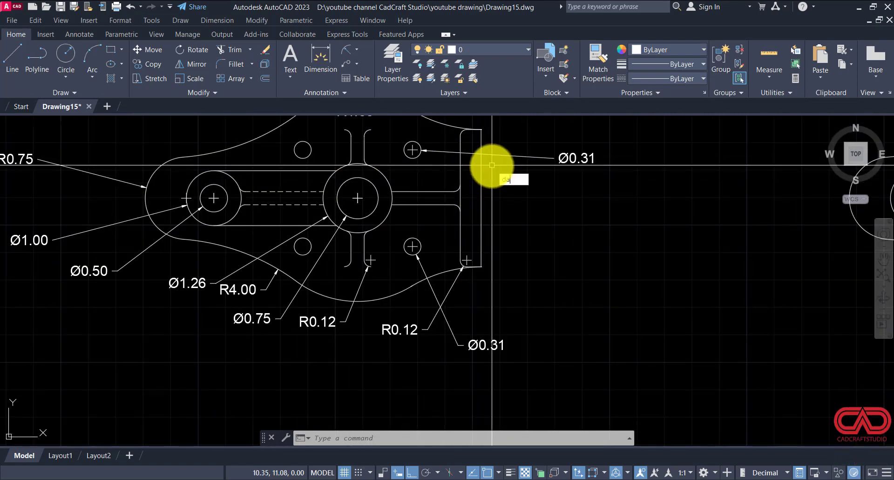
type("l")
key("Return")
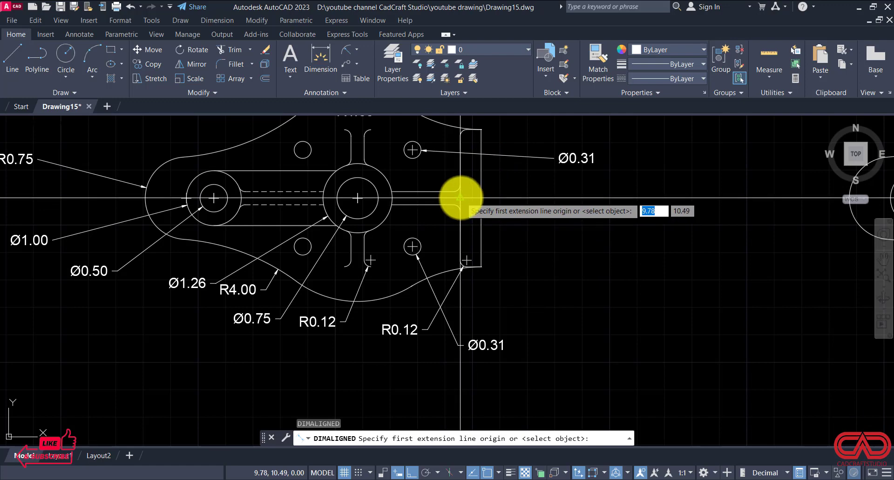
left_click(460, 198)
left_click(481, 198)
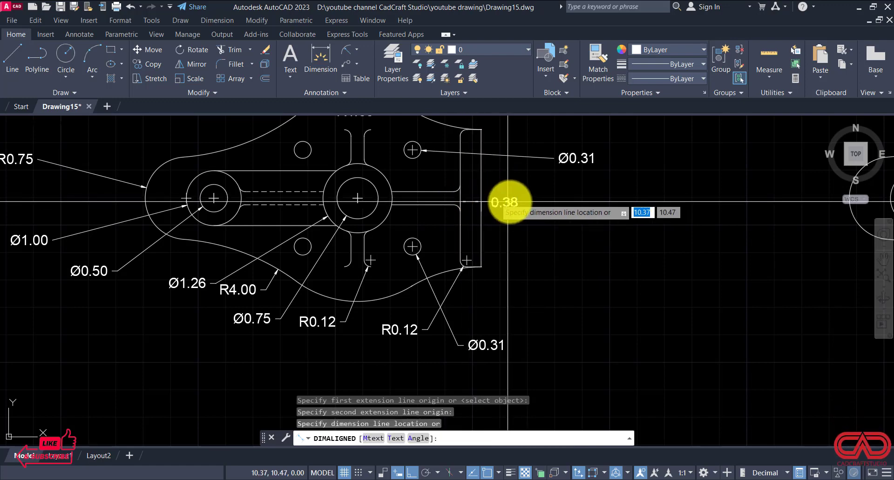
left_click(539, 206)
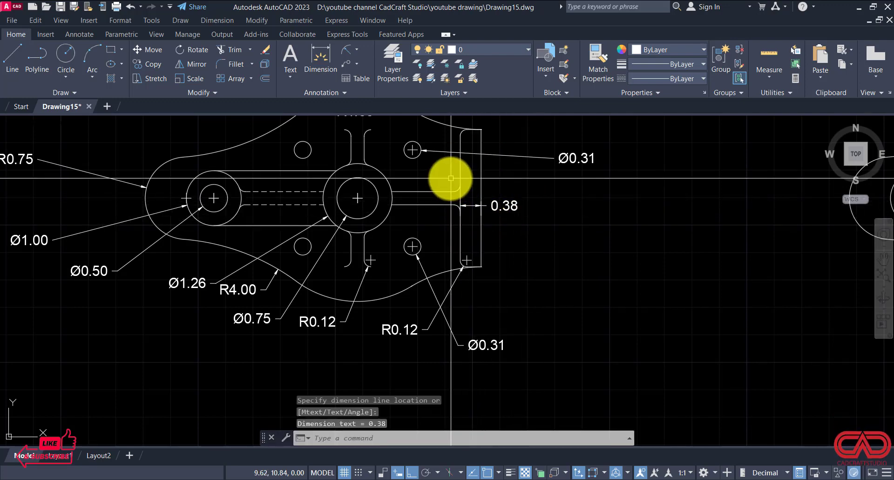
Step: Add an aligned dimension for the full height of the flange's right edge, placed to the right of the part
middle_click_drag(451, 184, 456, 235)
key("Return")
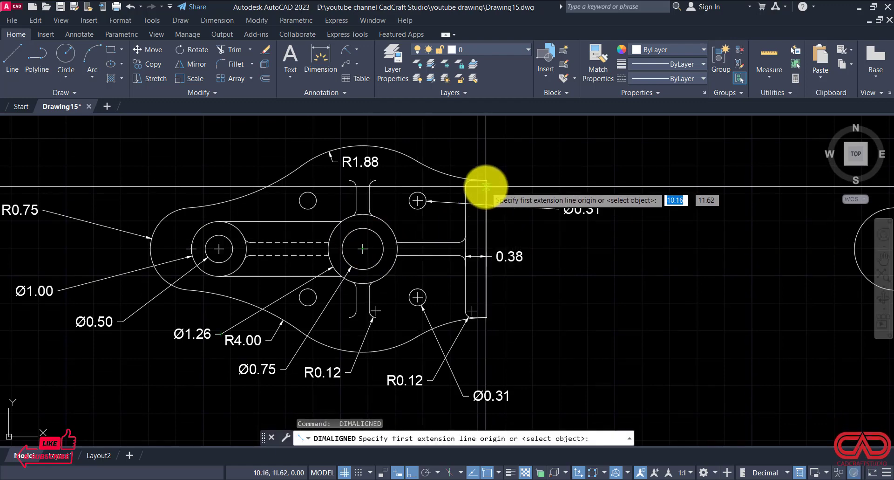
key("Return")
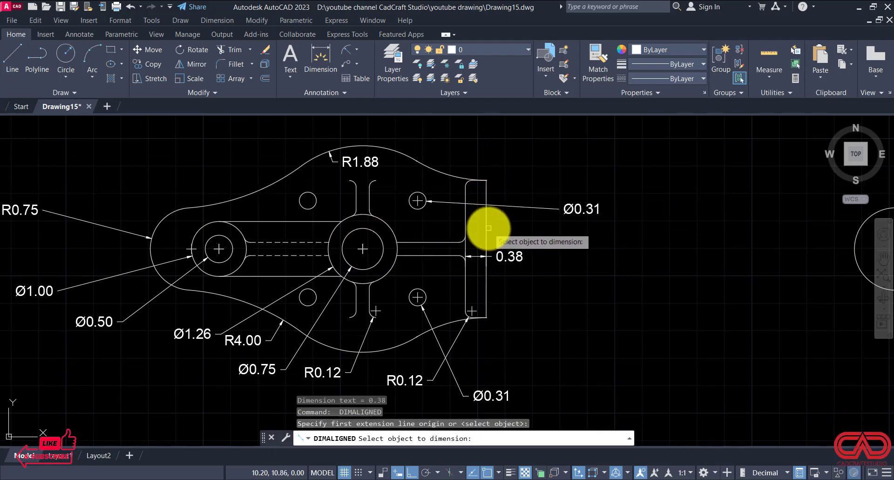
left_click(487, 228)
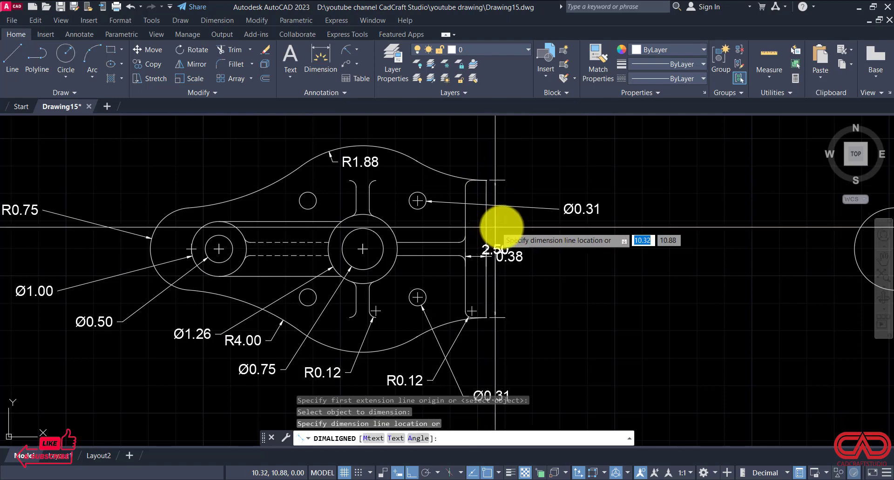
left_click(549, 238)
scroll(589, 239, "down", 2)
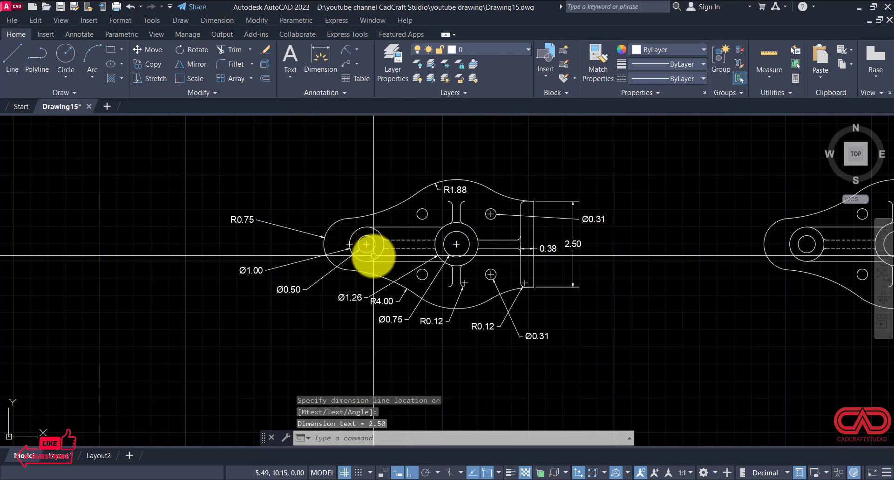
Step: Dimension the centre distance between the left hub and the central hub, with the dimension line above the outline
scroll(445, 254, "up", 2)
key("Return")
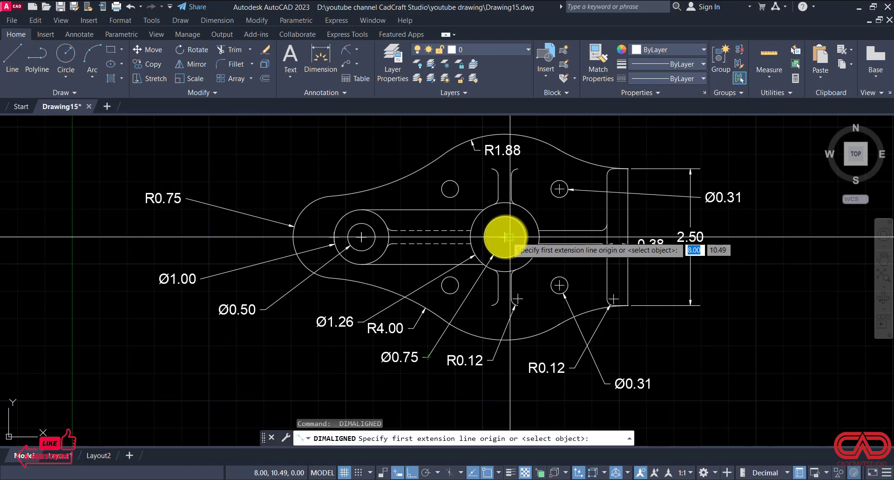
left_click(505, 237)
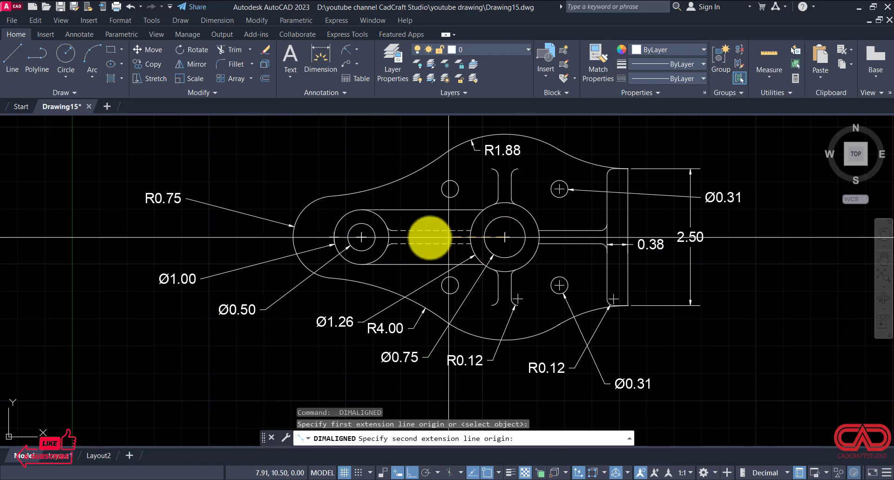
left_click(361, 237)
scroll(366, 235, "down", 2)
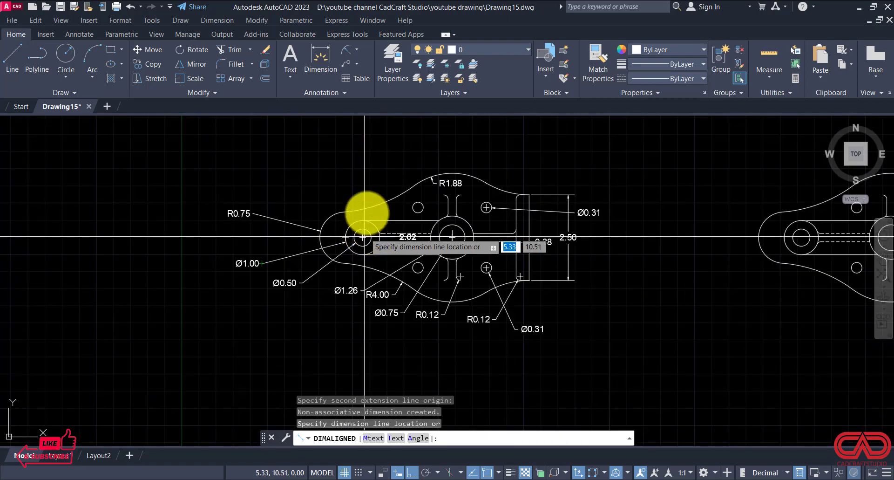
left_click(367, 142)
Step: Dimension the distance from the central hub's centre to the flange's right edge, in line with the hub-spacing dimension above the part
key("Return")
left_click(451, 237)
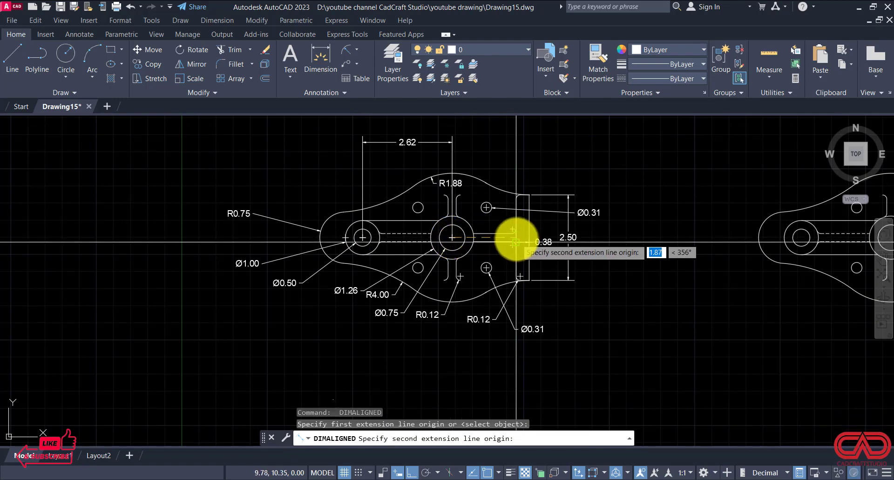
scroll(515, 241, "up", 4)
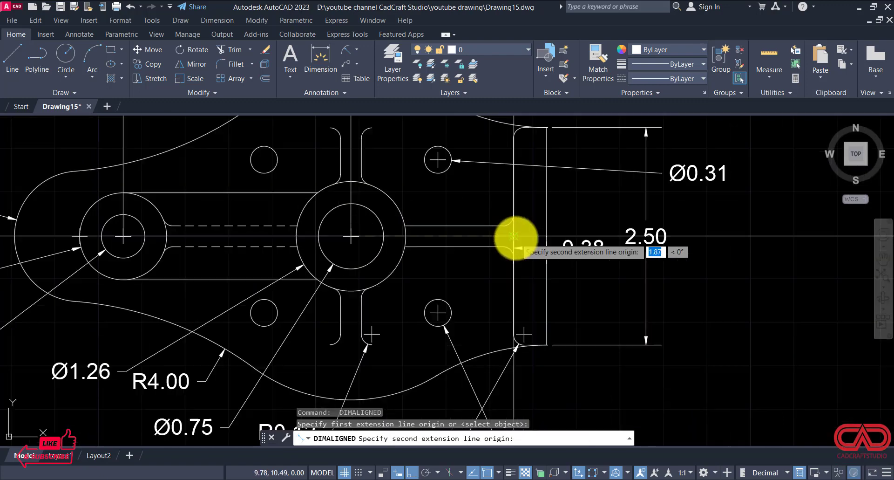
left_click(546, 236)
scroll(546, 228, "down", 4)
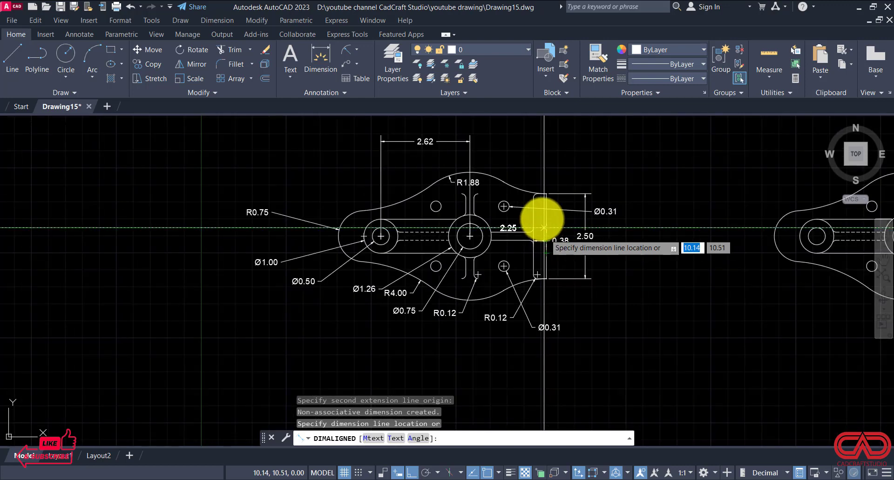
left_click(553, 141)
Step: Dimension from the flange's right edge to the centre of the rounded left end, placed above the two existing horizontal dimensions
scroll(537, 151, "down", 2)
scroll(475, 228, "up", 4)
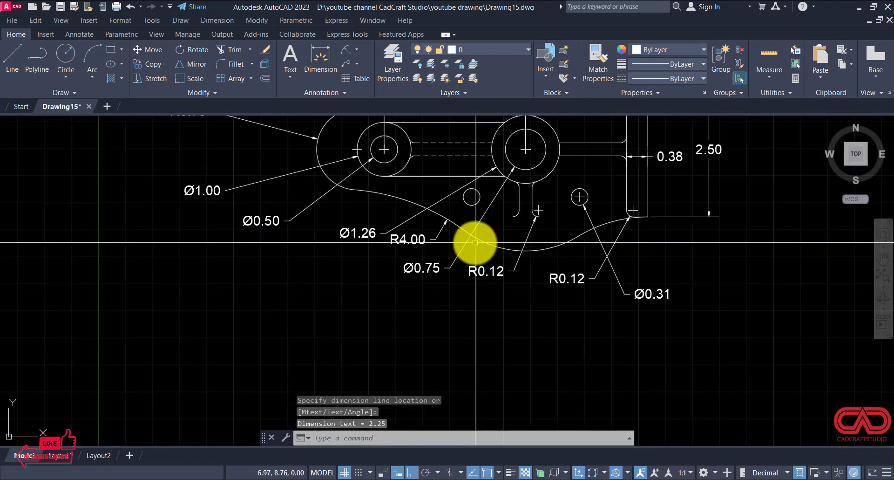
middle_click_drag(473, 204, 481, 242)
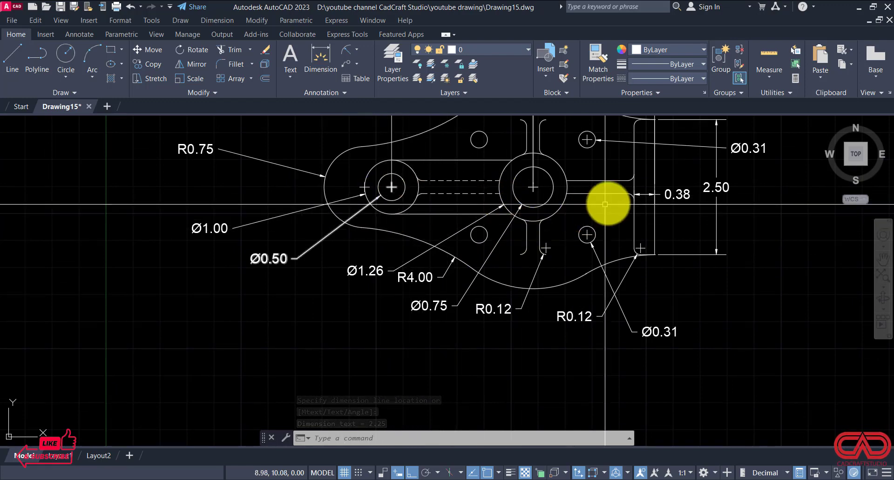
key("Return")
left_click(646, 187)
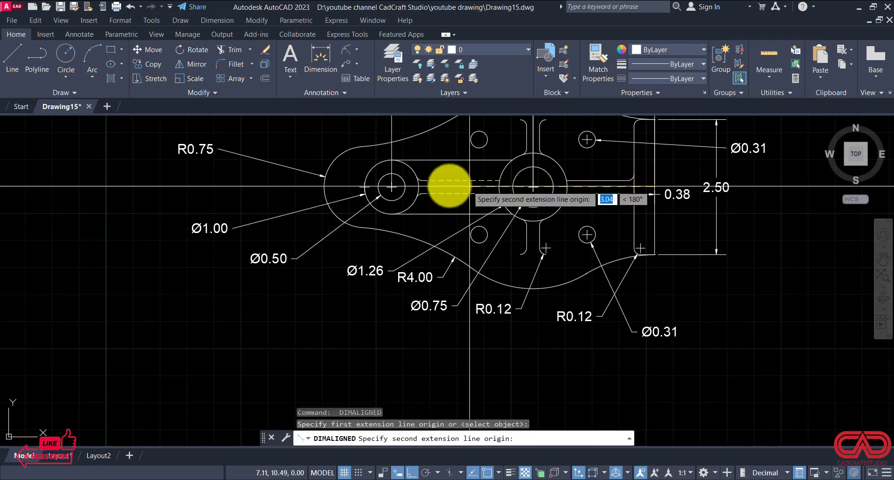
left_click(364, 186)
scroll(367, 247, "down", 4)
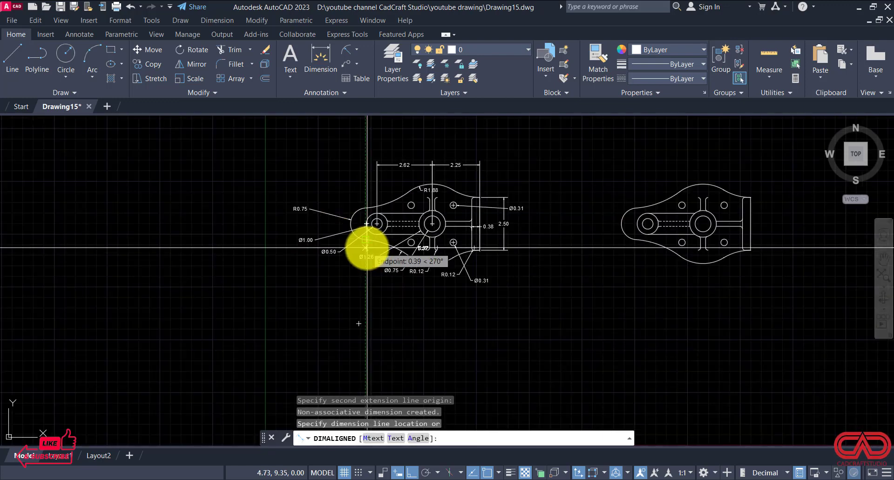
left_click(377, 140)
Step: Dimension the vertical centre distance between the two small left holes, with the dimension line left of the outline
scroll(379, 142, "up", 3)
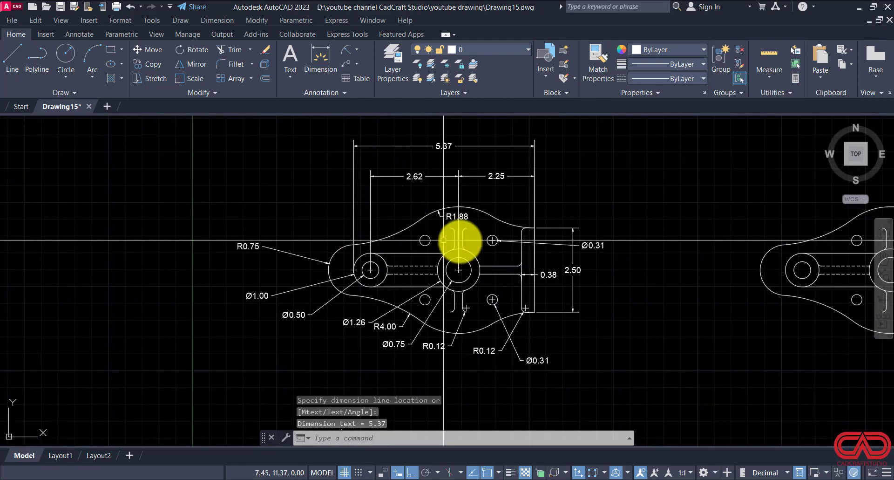
middle_click_drag(519, 323, 466, 256)
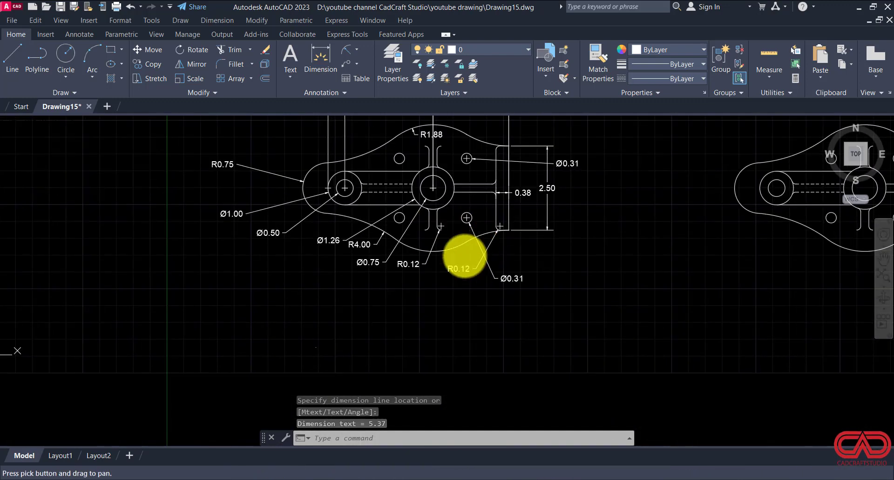
scroll(461, 161, "up", 2)
key("Return")
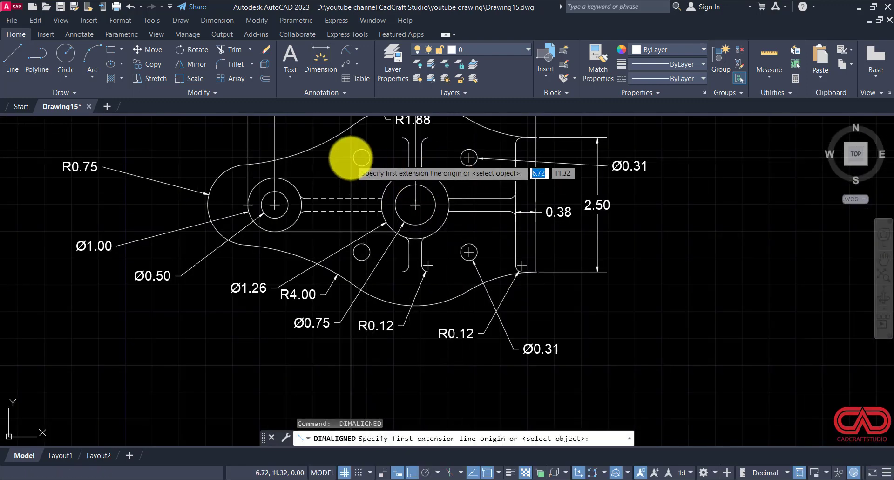
left_click(362, 158)
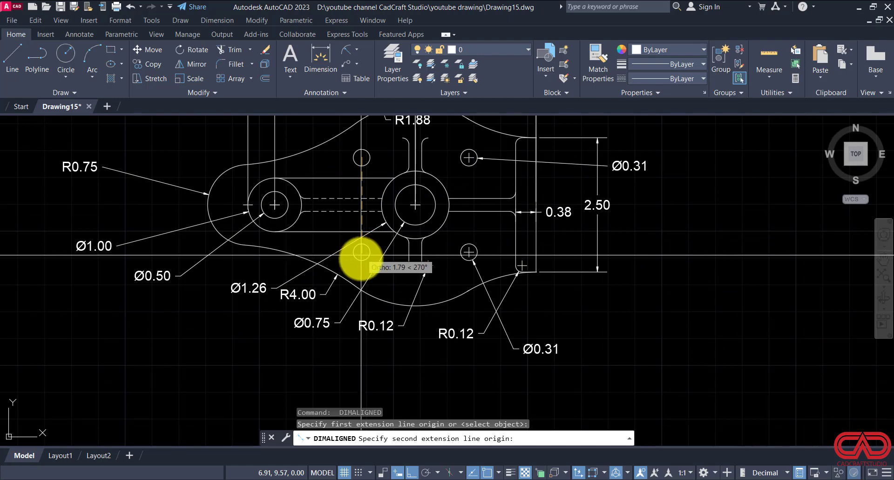
left_click(361, 252)
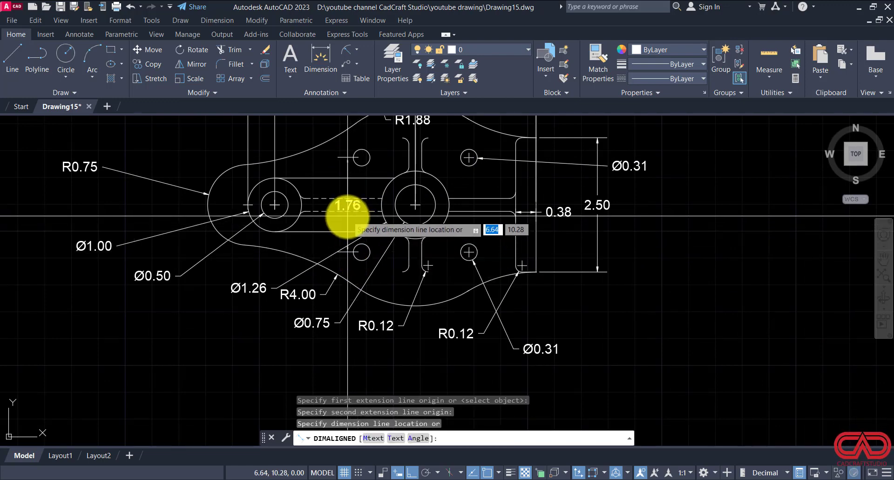
left_click(166, 237)
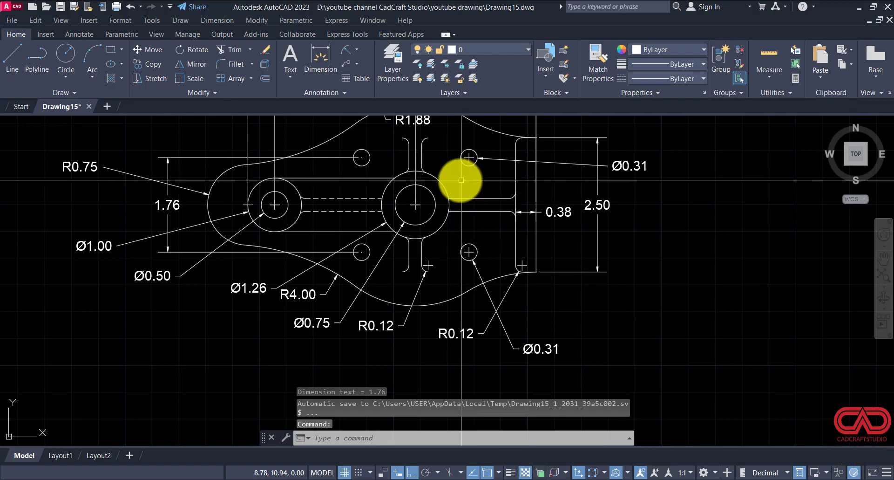
Step: Add an aligned dimension for the thickness of the horizontal rib between the central hub and the flange
key("Return")
left_click(478, 210)
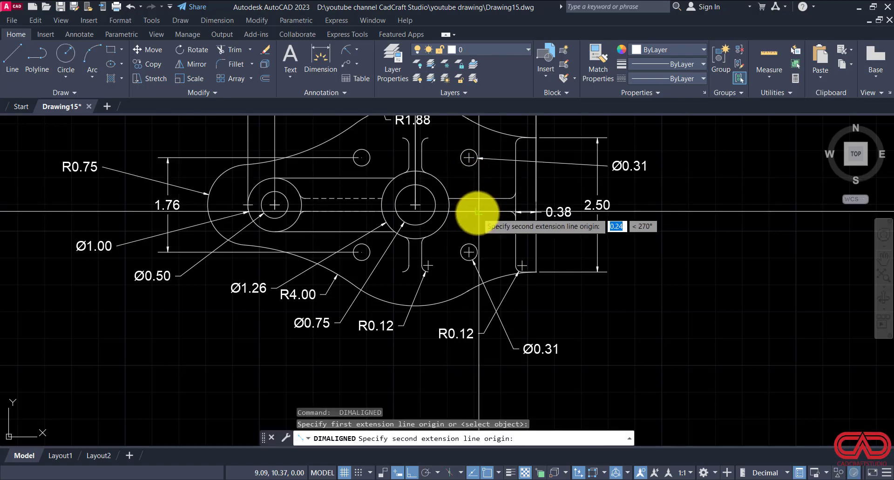
left_click(477, 211)
left_click(491, 226)
scroll(420, 261, "up", 2)
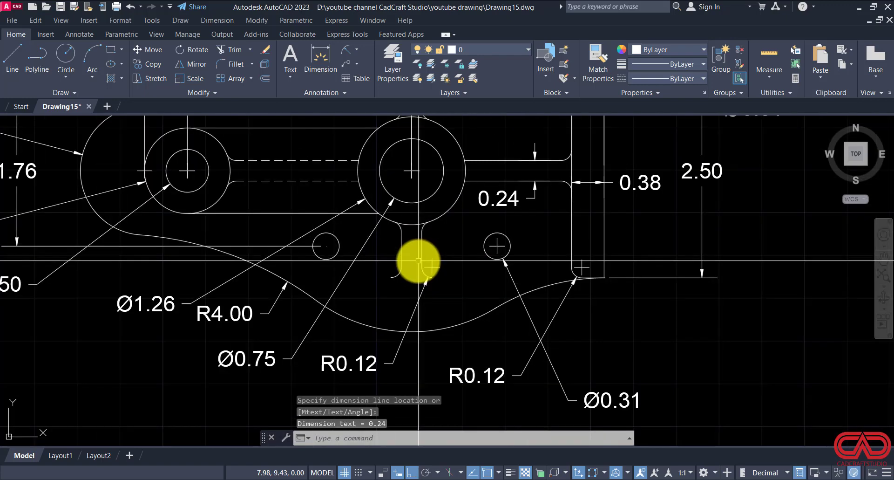
Step: Add an aligned dimension for the lower vertical rib's thickness, placed below the outline
key("Return")
left_click(403, 249)
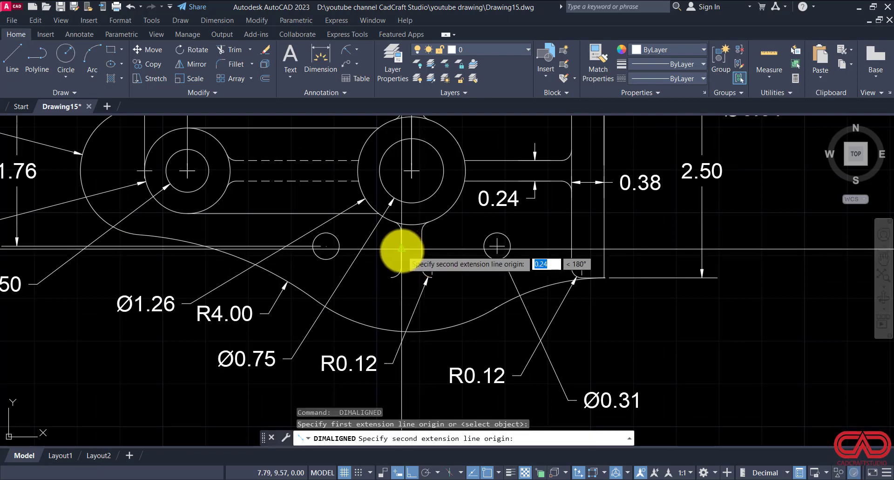
left_click(402, 249)
scroll(402, 249, "down", 2)
left_click(400, 366)
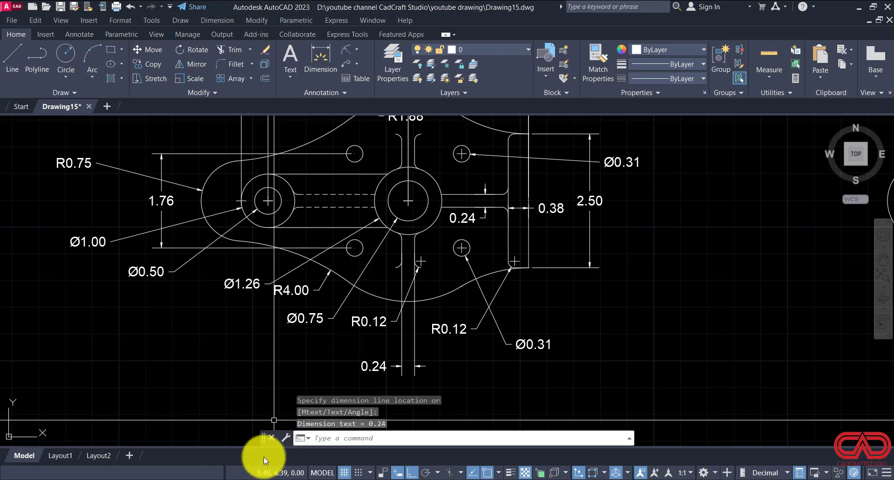
Step: Consult DWG NO 15.pdf and draw a horizontal line midway between the dashed rib lines, from the left boss to the central hub
left_click(355, 479)
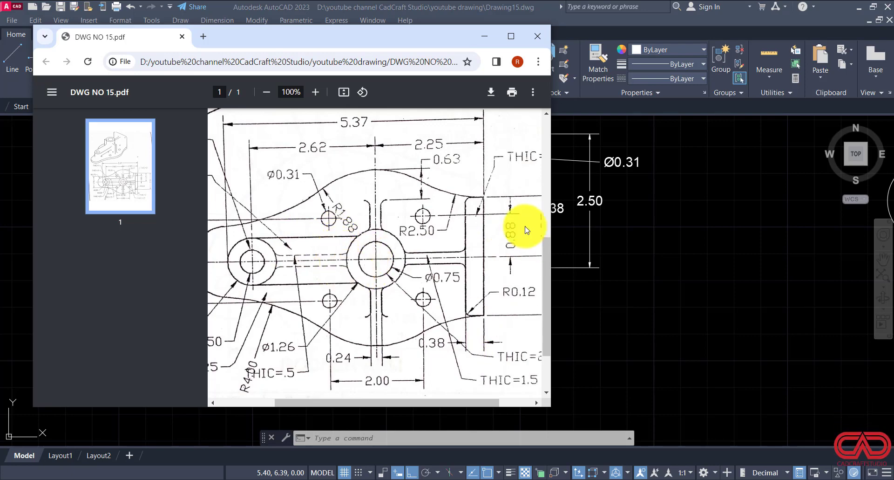
left_click(485, 37)
scroll(354, 210, "up", 2)
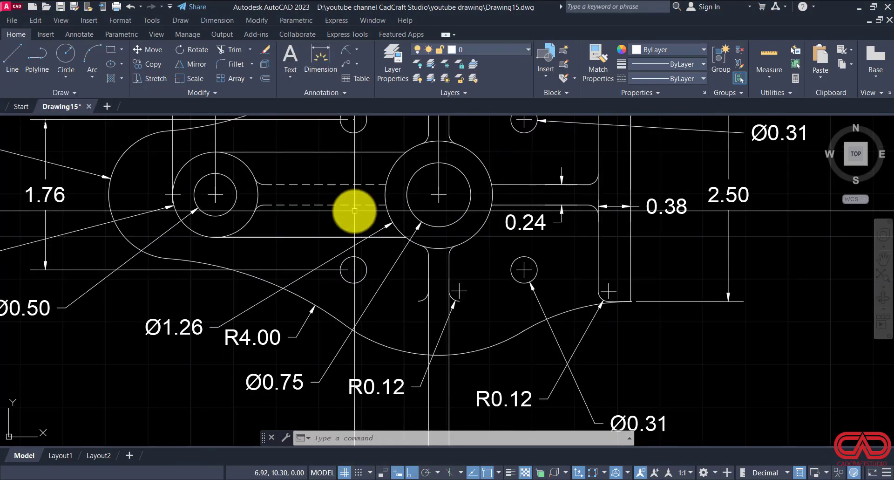
middle_click_drag(356, 218, 378, 281)
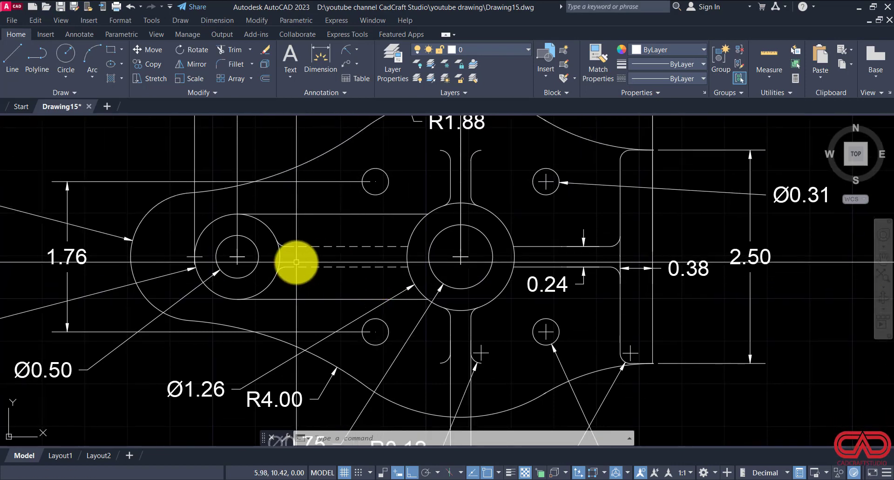
type("l")
key("Return")
left_click(279, 256)
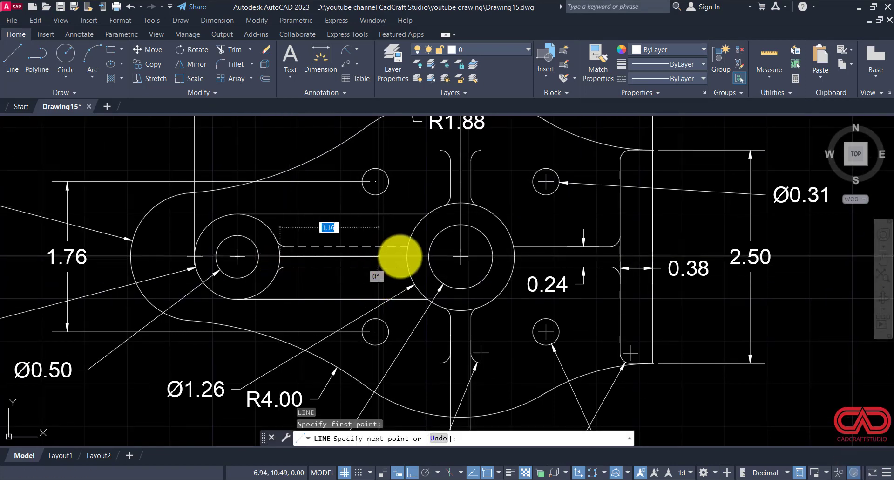
key("Escape")
key("Escape")
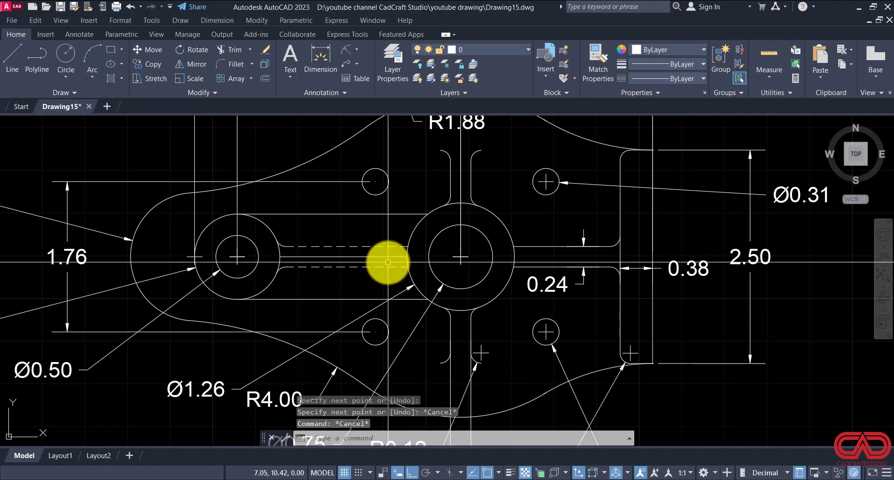
Step: Add an aligned dimension from the upper-left small hole's centre down to the horizontal centre line, placed left of the hole
type("dal")
key("Return")
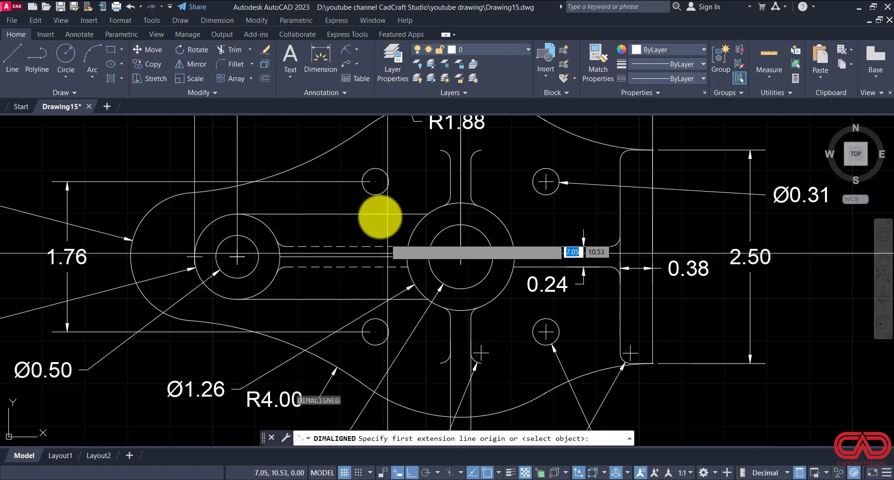
left_click(376, 181)
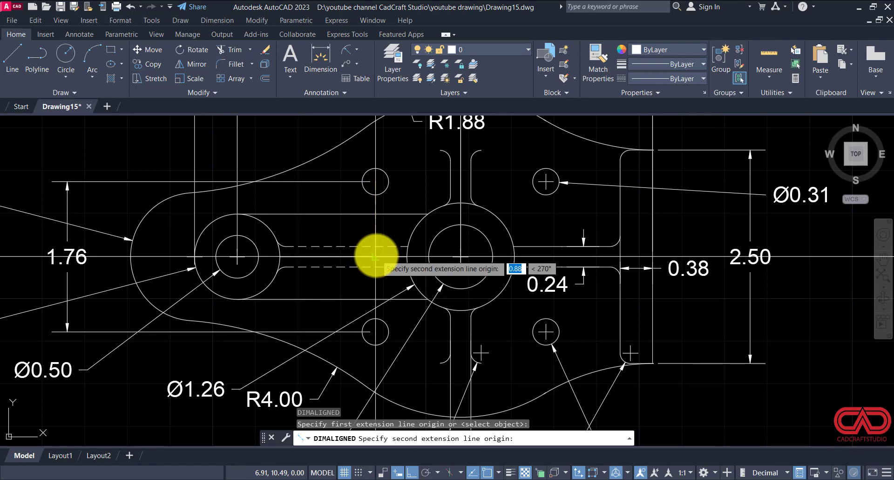
left_click(375, 256)
left_click(339, 254)
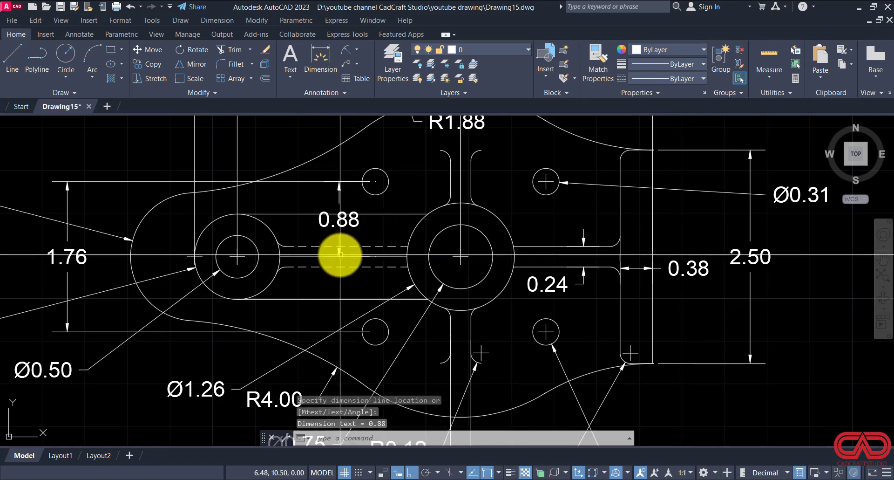
Step: Add an aligned dimension between the centres of the two lower small holes, placed below the lower rib's thickness dimension
scroll(466, 211, "down", 2)
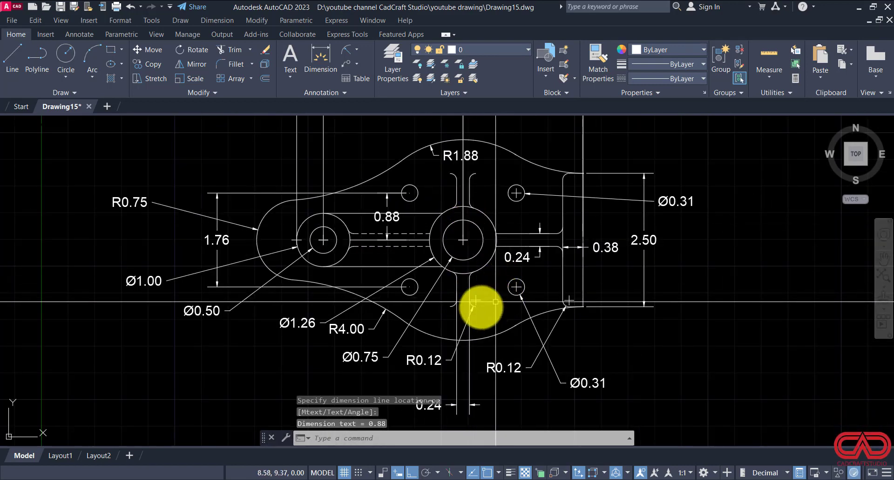
scroll(446, 317, "up", 2)
key("Return")
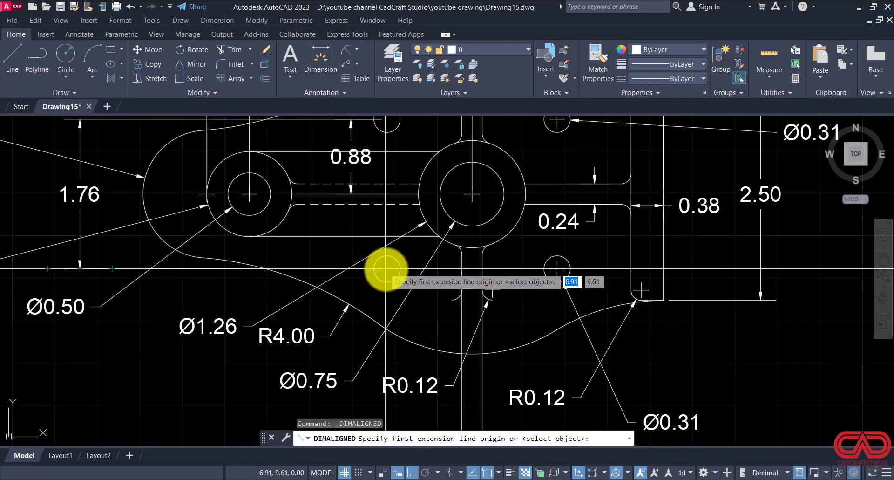
left_click(387, 269)
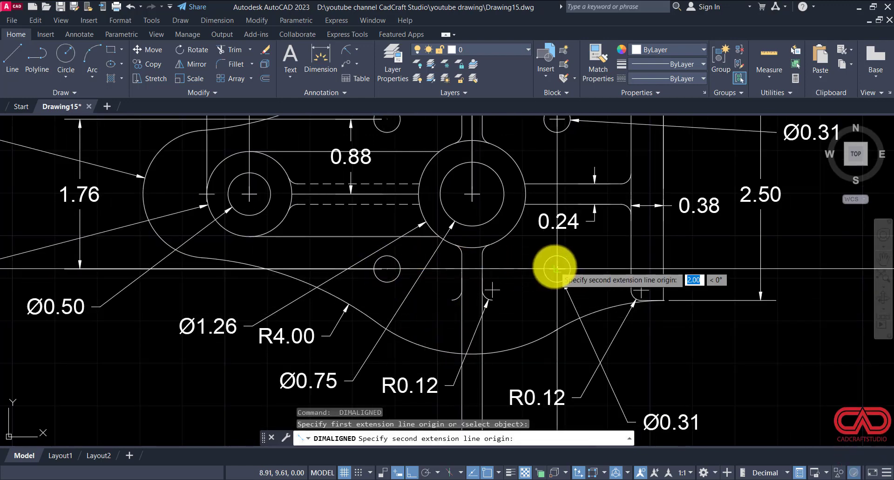
left_click(557, 269)
scroll(551, 237, "down", 3)
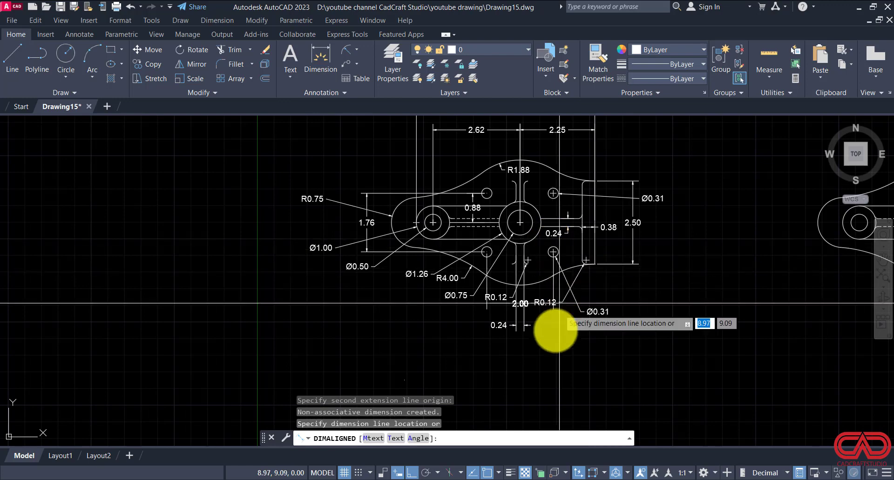
left_click(536, 356)
key("Escape")
scroll(523, 345, "up", 3)
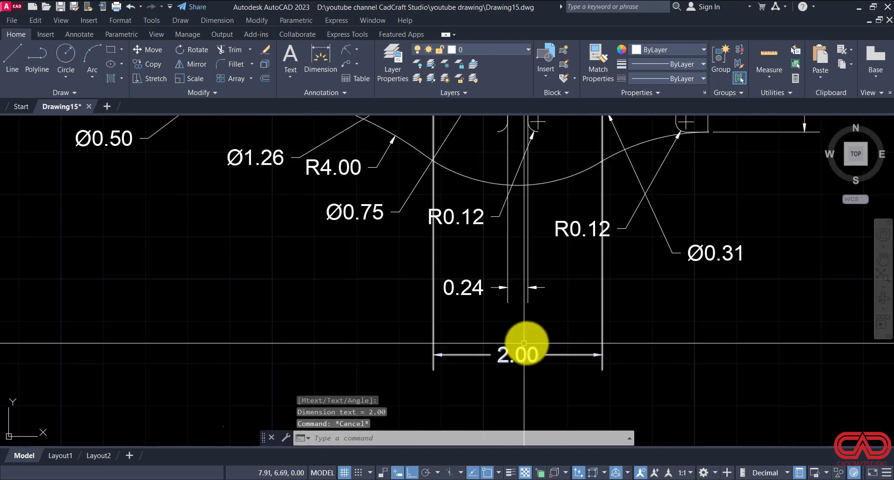
Step: Draw a horizontal helper line across the open top of the upper vertical rib, joining its two fillet ends
middle_click_drag(448, 270, 459, 305)
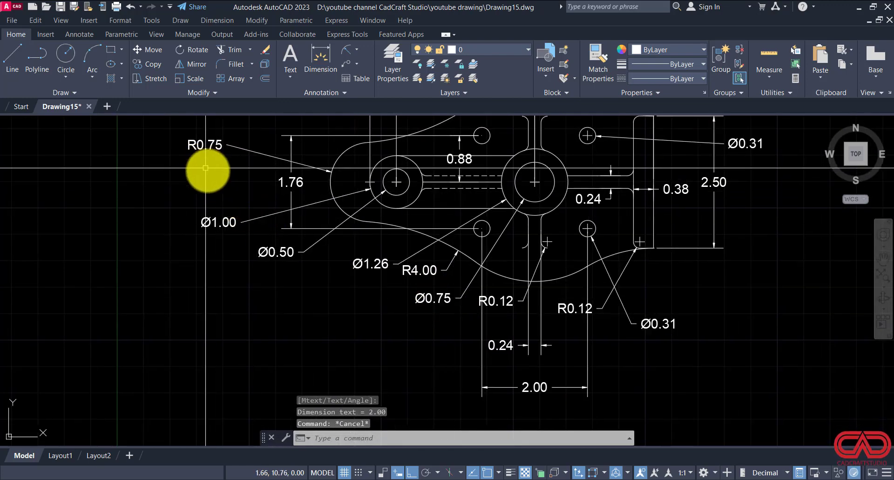
middle_click_drag(232, 155, 239, 182)
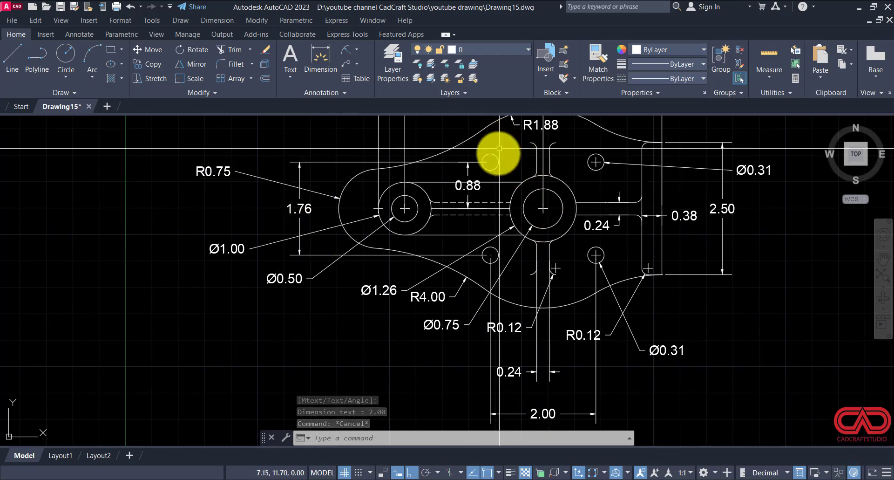
scroll(499, 210, "up", 2)
middle_click_drag(523, 223, 500, 283)
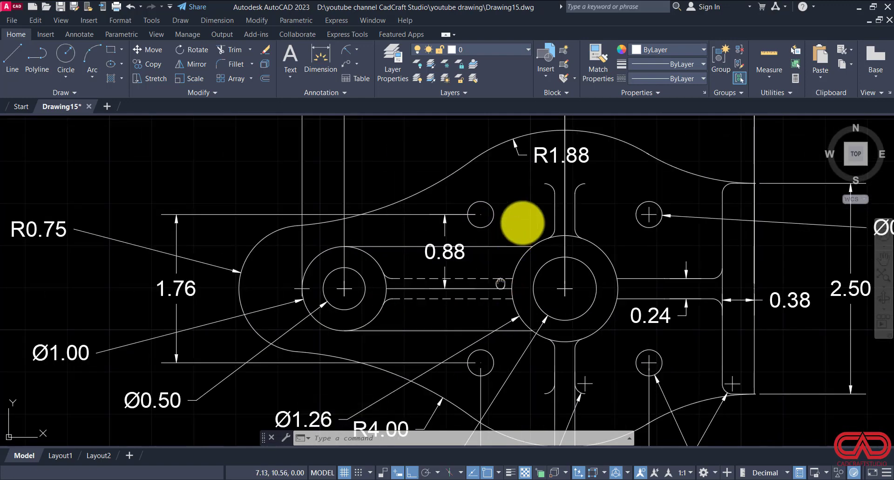
middle_click_drag(583, 182, 561, 245)
type("l")
key("Return")
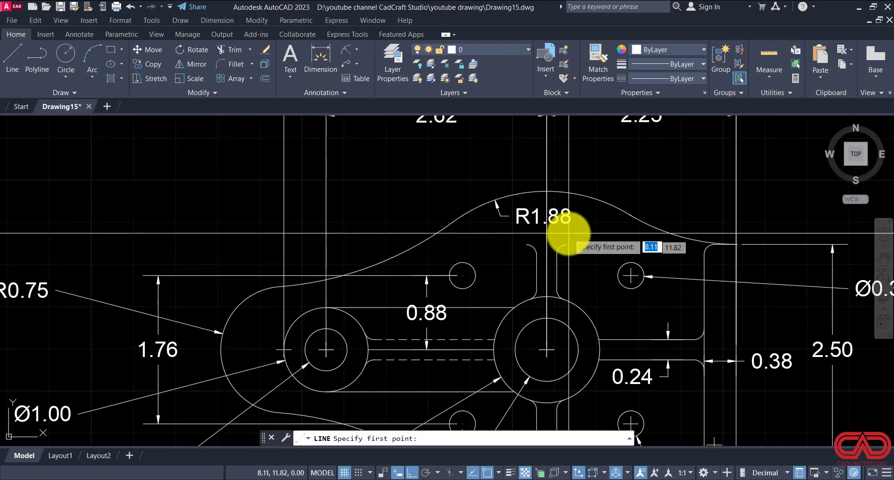
scroll(561, 244, "up", 2)
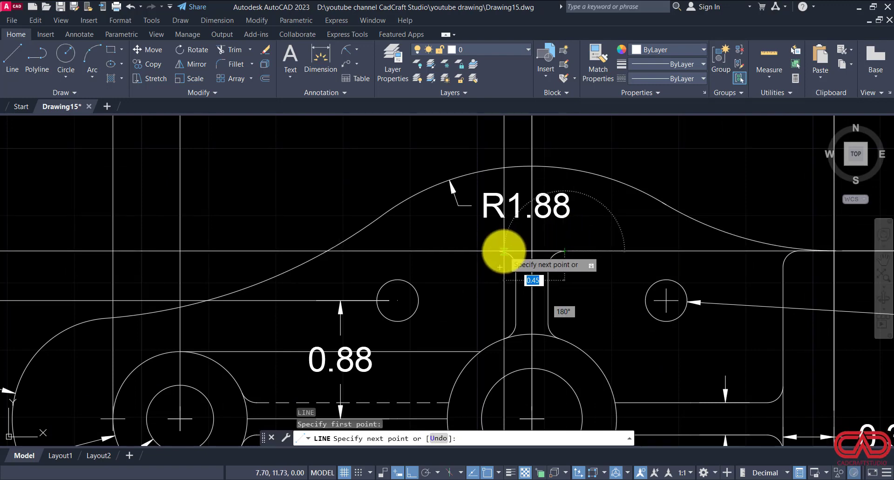
key("Escape")
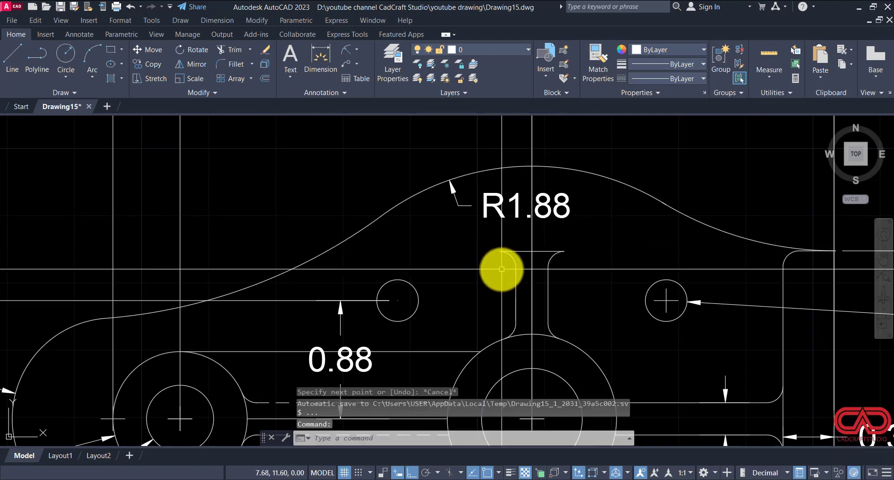
Step: Add an aligned dimension from the helper line's midpoint to the outline's topmost point, placed right of the upper rib
type("dal")
key("Return")
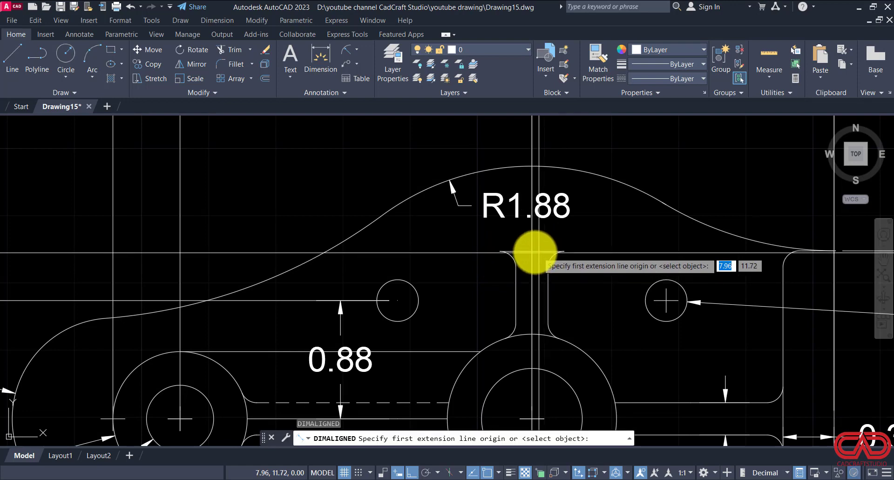
left_click(529, 251)
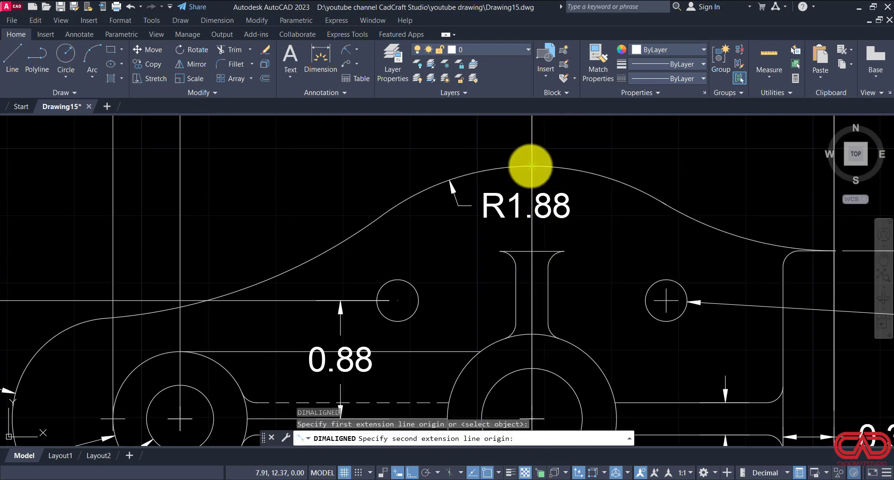
left_click(530, 167)
left_click(614, 230)
key("Escape")
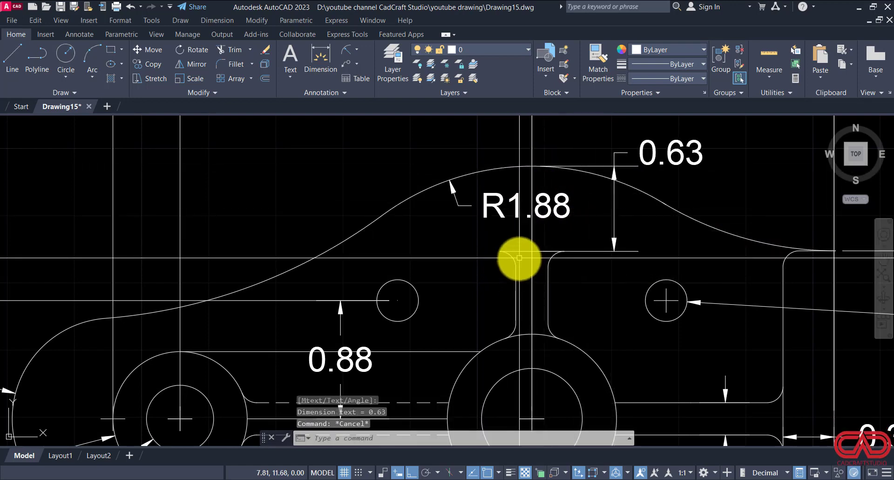
Step: Erase the helper line across the top of the upper vertical rib
left_click(521, 251)
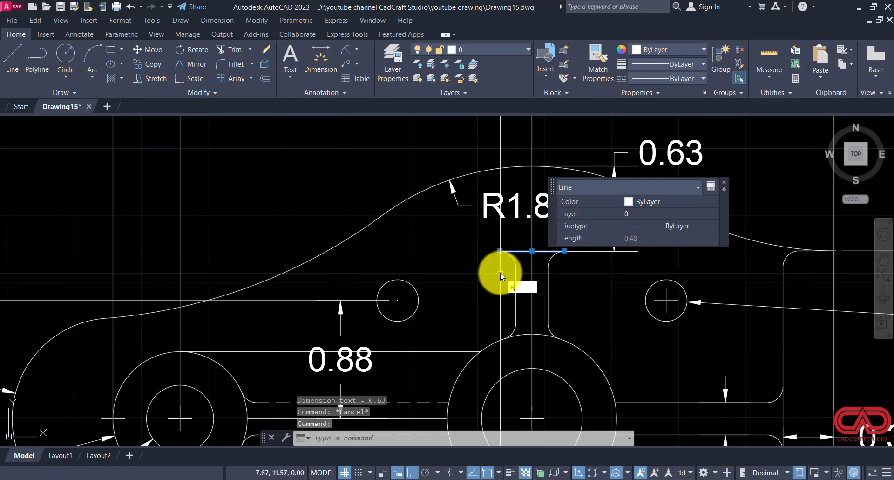
type("e")
key("Return")
scroll(579, 207, "down", 8)
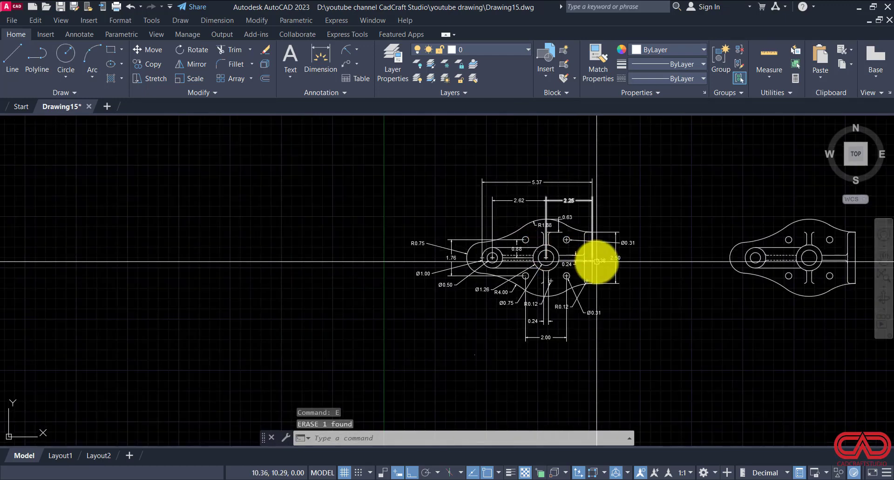
Step: Review the thickness notes and their leaders in DWG NO 15.pdf, along with the isometric view of the part
scroll(547, 255, "up", 2)
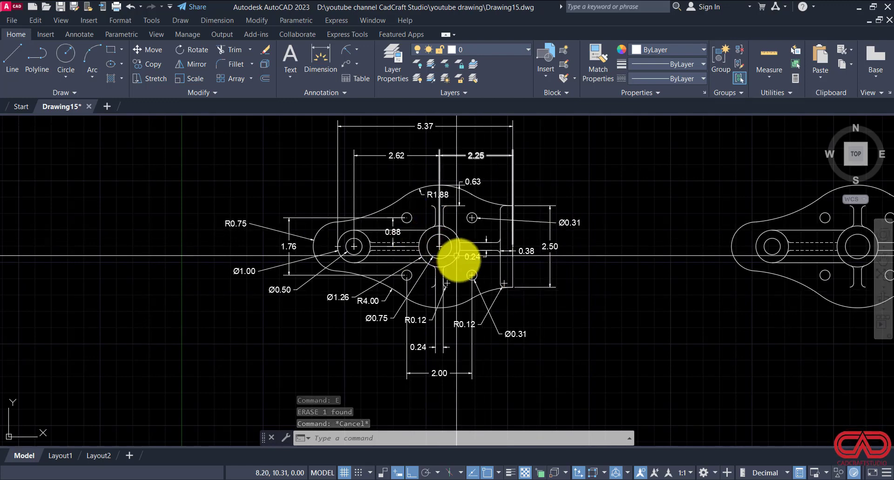
scroll(457, 255, "down", 2)
left_click(358, 479)
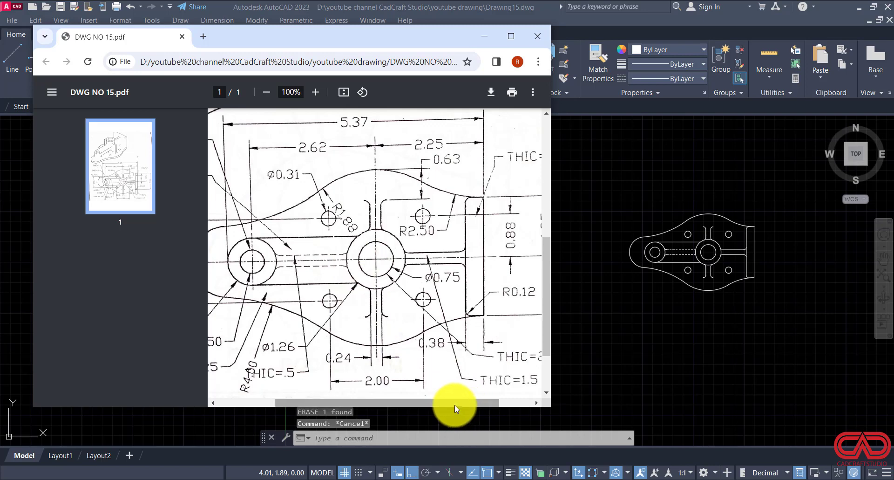
left_click_drag(454, 404, 384, 396)
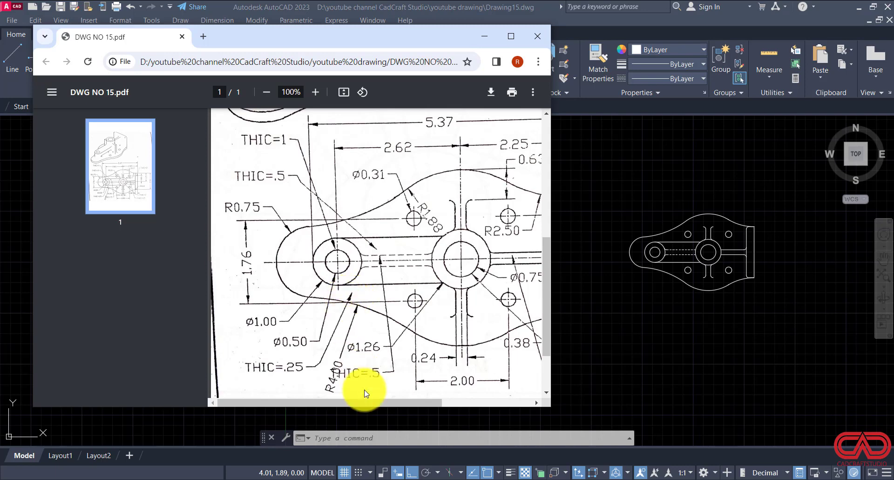
left_click_drag(370, 398, 445, 399)
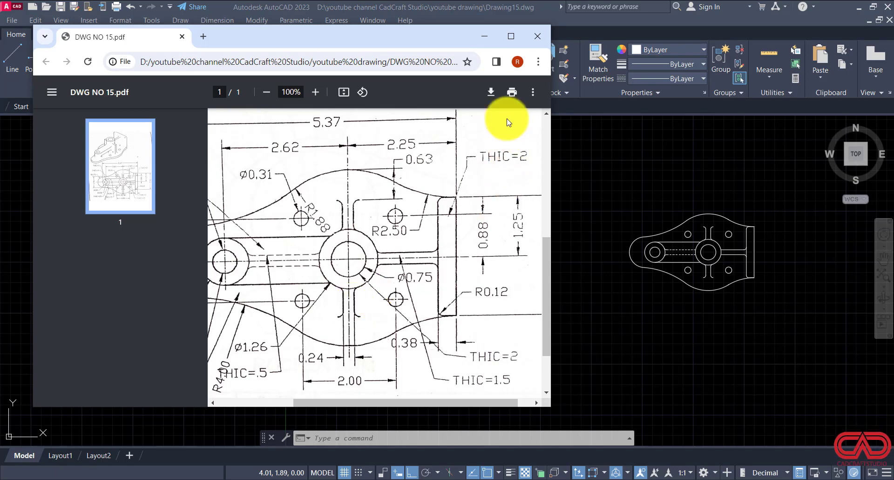
scroll(349, 307, "up", 3)
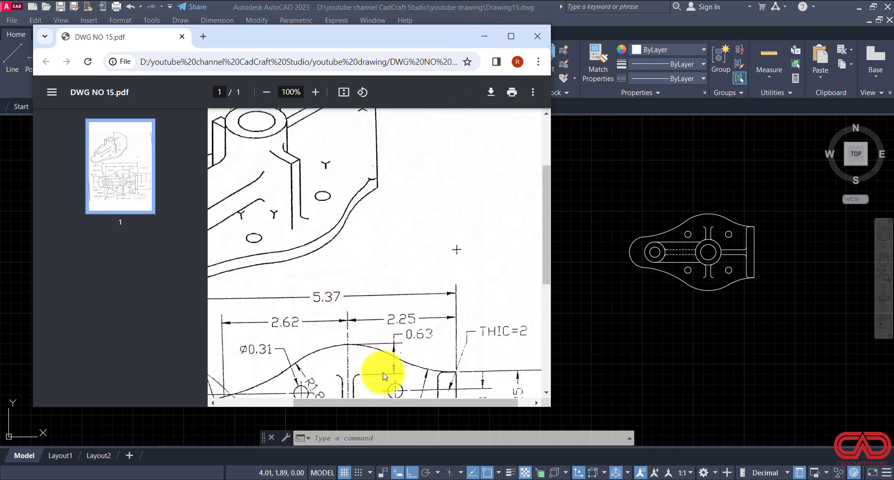
left_click_drag(401, 402, 311, 401)
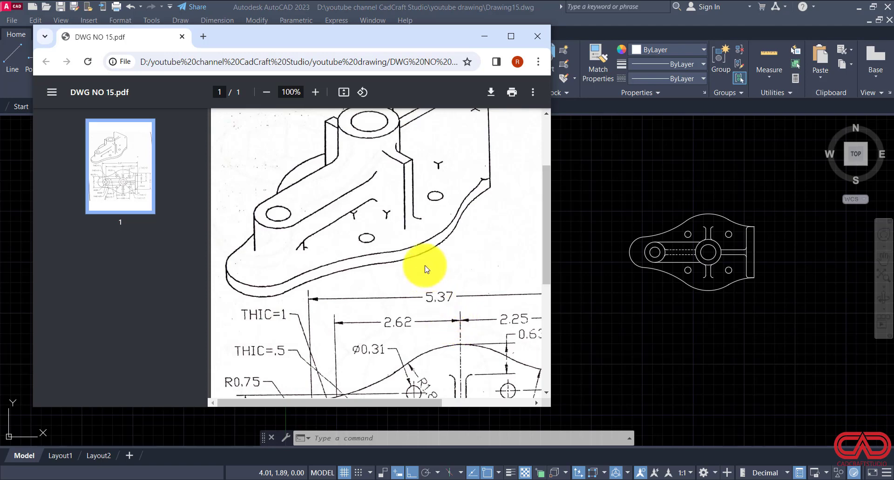
scroll(422, 253, "down", 2)
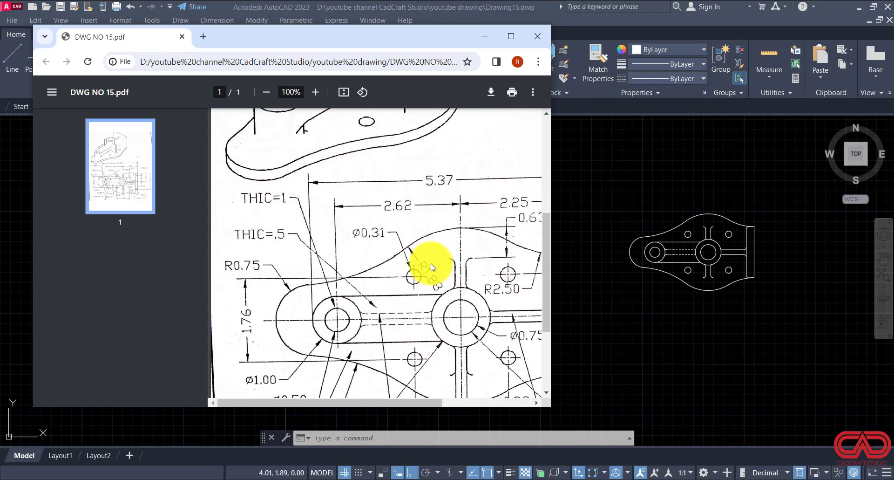
left_click(487, 36)
Step: Draw a quick leader without text from inside the plate's rounded left end up to a horizontal landing above the R0.75 dimension
scroll(356, 253, "up", 4)
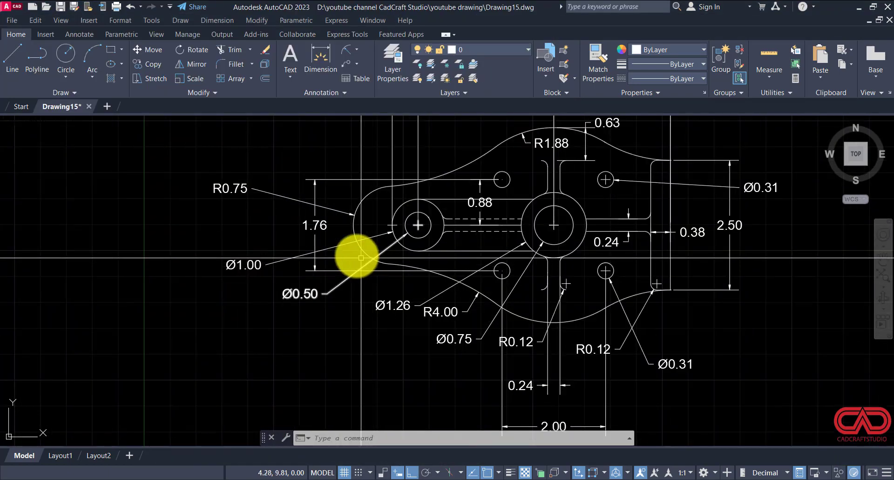
type("le")
key("Return")
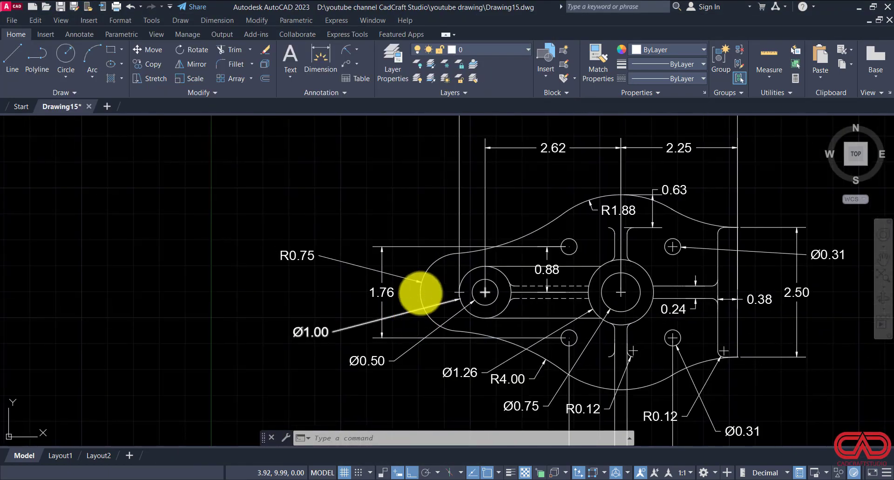
left_click(444, 274)
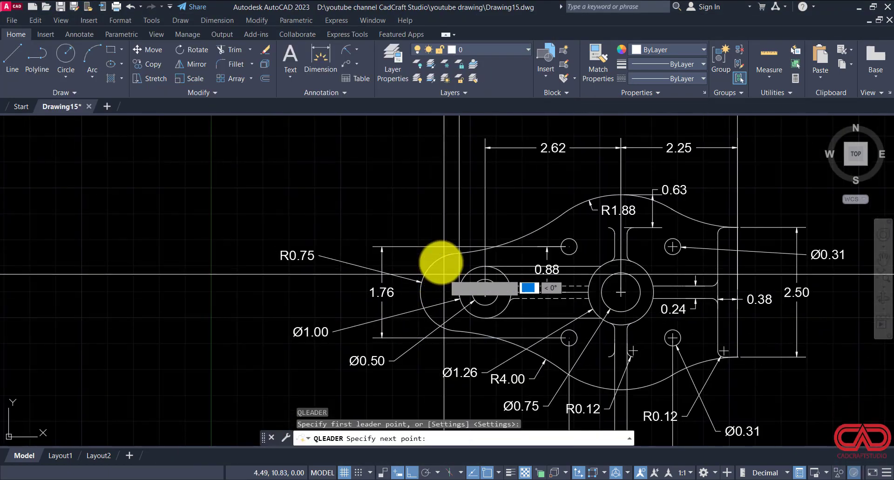
left_click(426, 182, "shift")
scroll(422, 186, "down", 2)
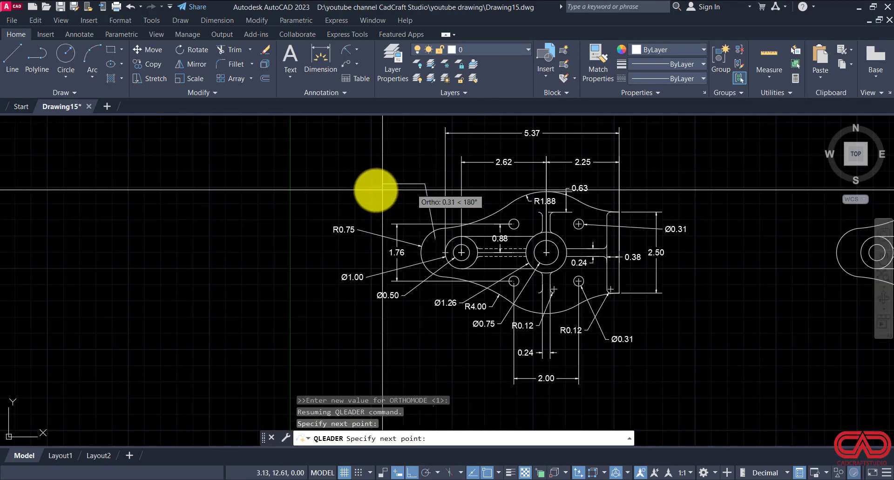
left_click(389, 184)
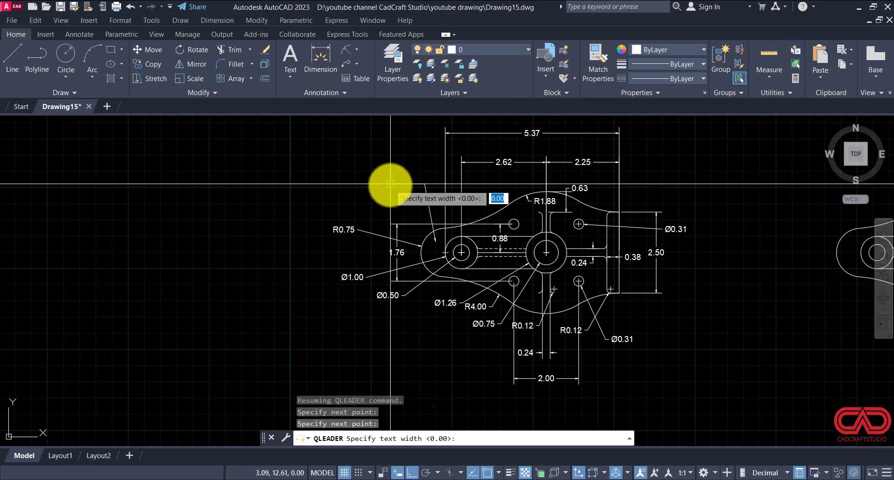
key("Escape")
Step: Add the multiline text THIC=1 beside the landing end of the new leader, checking the wording in DWG NO 15.pdf
scroll(385, 187, "up", 2)
type("mt")
key("Return")
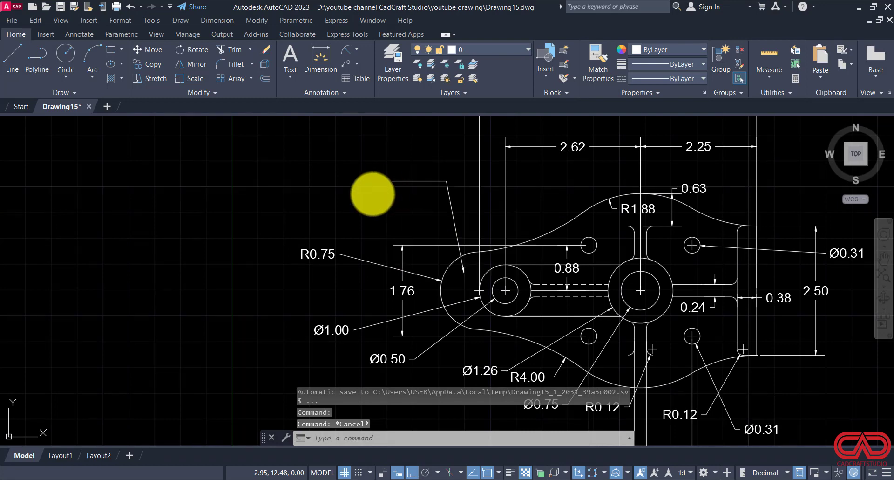
scroll(346, 181, "up", 2)
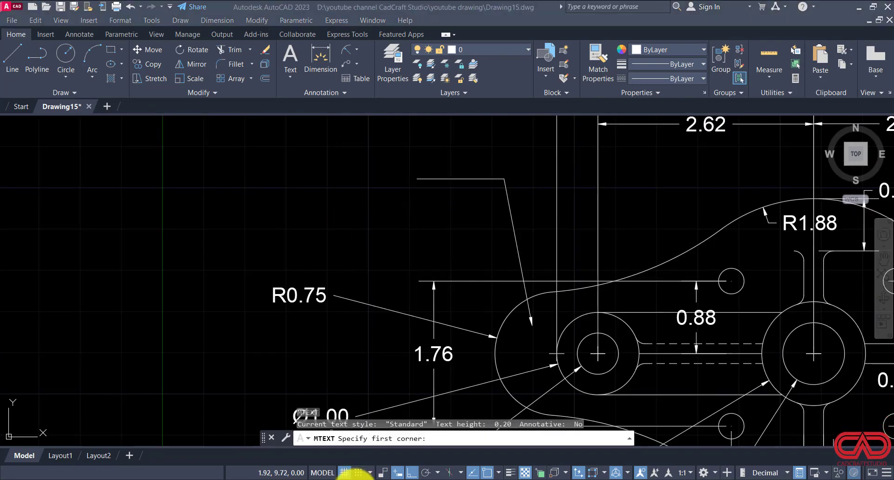
left_click(355, 473)
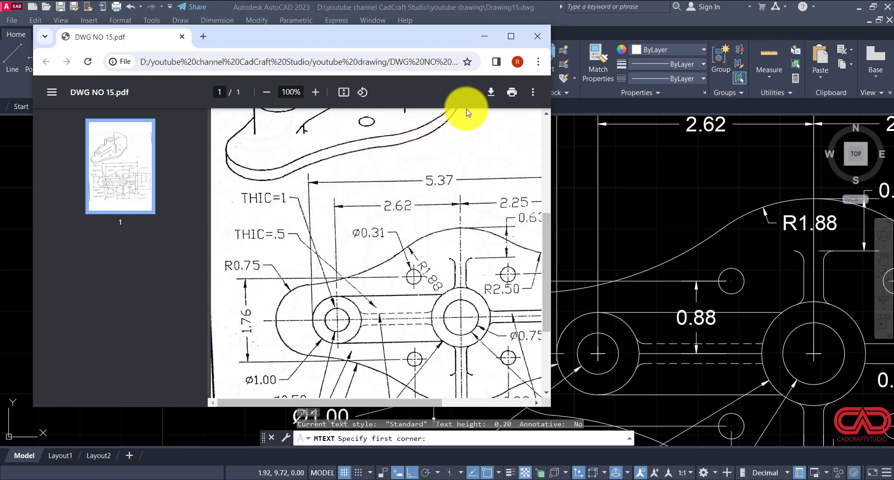
left_click(484, 36)
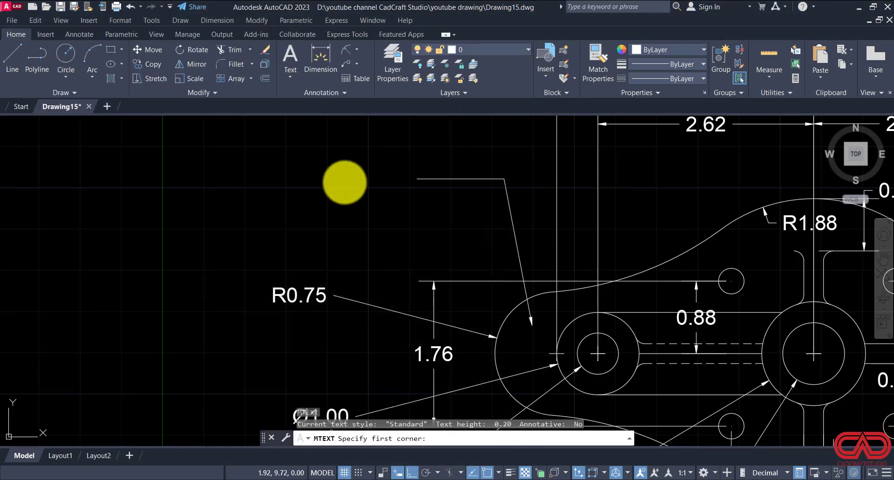
left_click(338, 149)
left_click(415, 189)
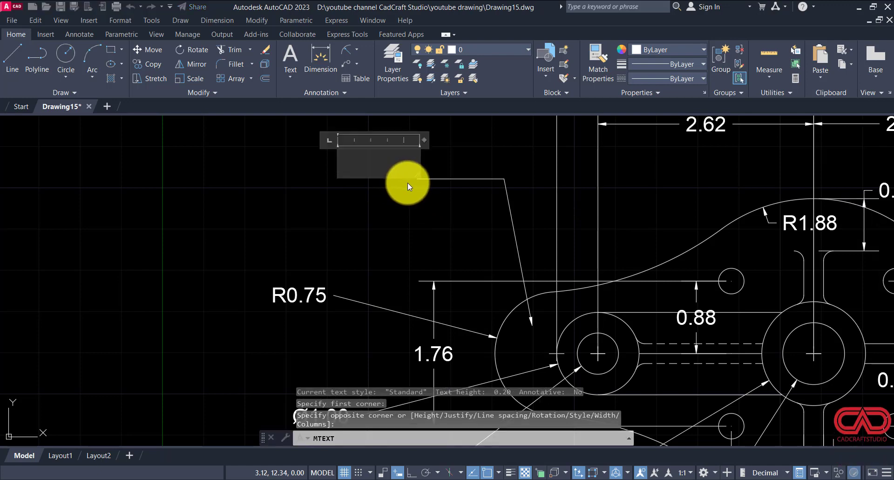
type("THIC")
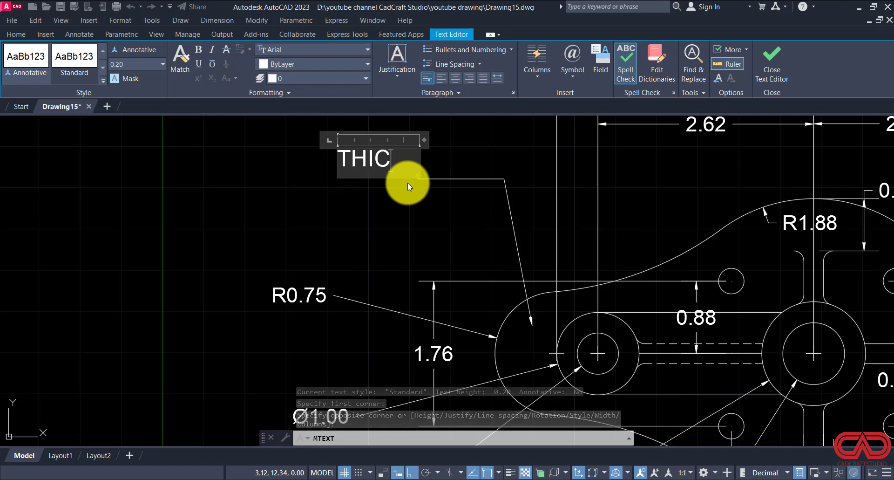
type("=1")
left_click(437, 223)
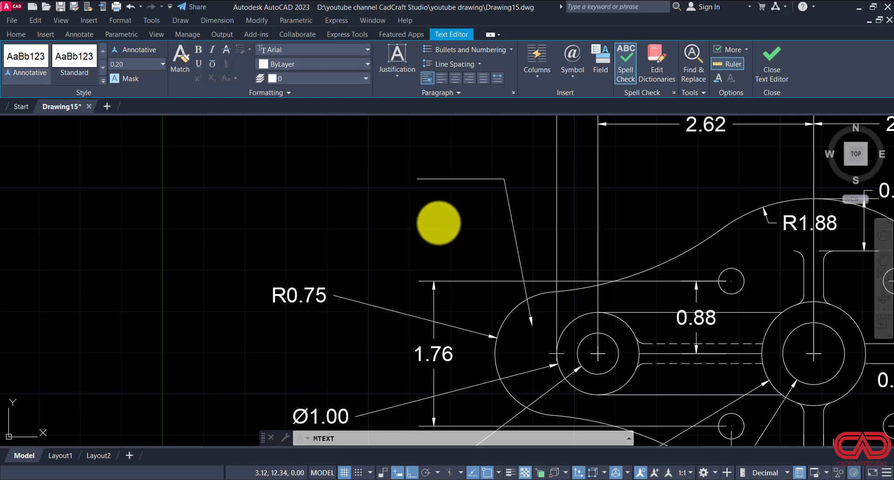
key("Escape")
Step: Move the THIC=1 text straight down to line up with the leader's horizontal landing
left_click(391, 157)
left_click(362, 191)
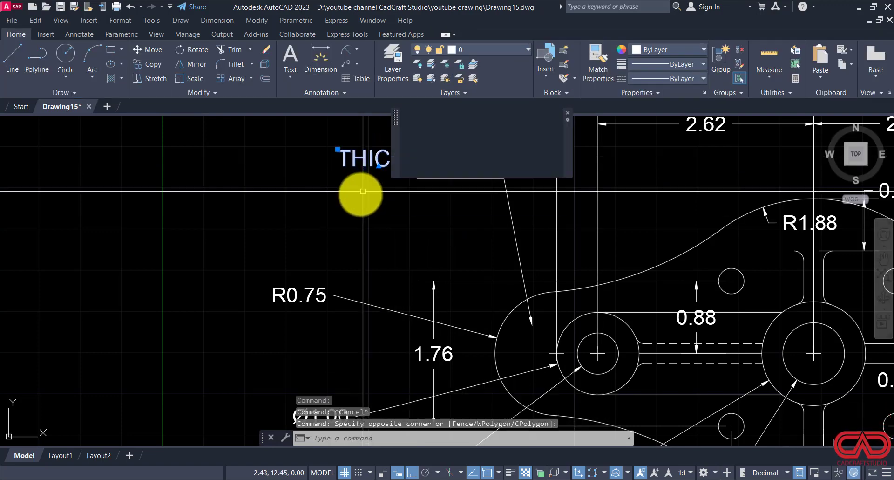
type("M")
key("Return")
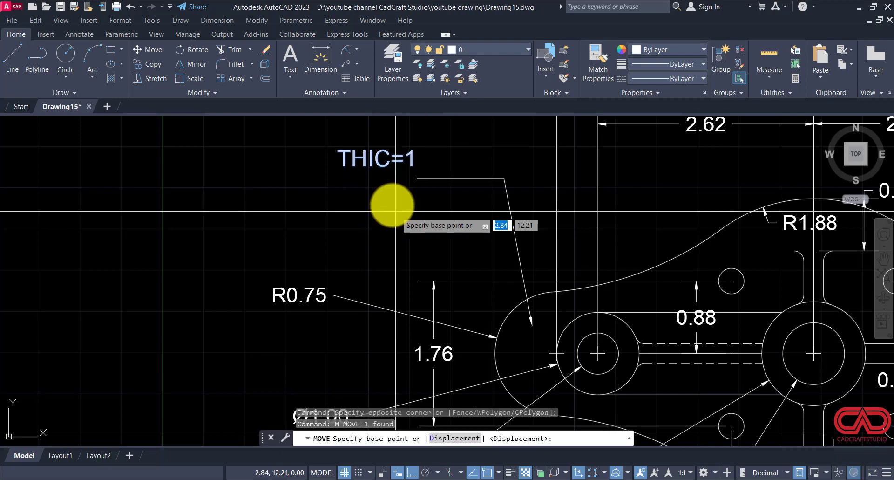
left_click(393, 205)
left_click(395, 223)
key("Escape")
Step: Copy the THIC=1 text with its leader, placing the arrowhead on the ring of the left boss between the Ø0.50 and Ø1.00 circles
left_click(424, 171)
left_click(362, 204)
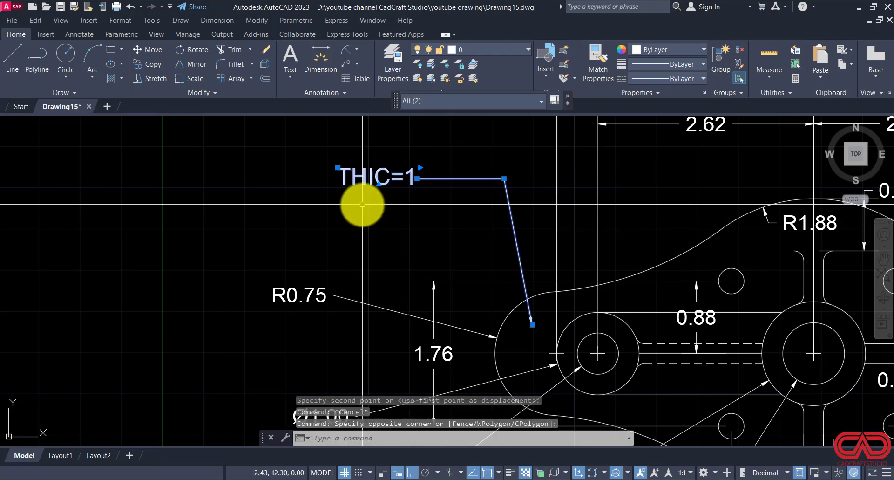
type("CO")
key("Return")
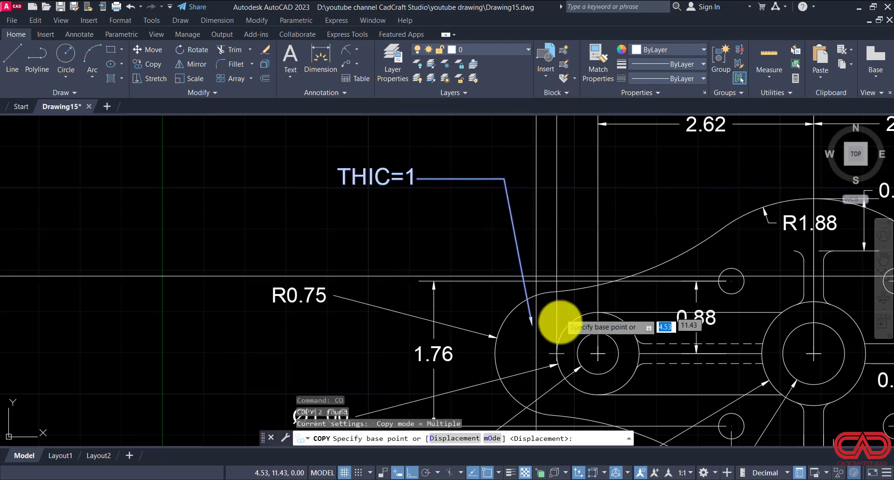
left_click(531, 324)
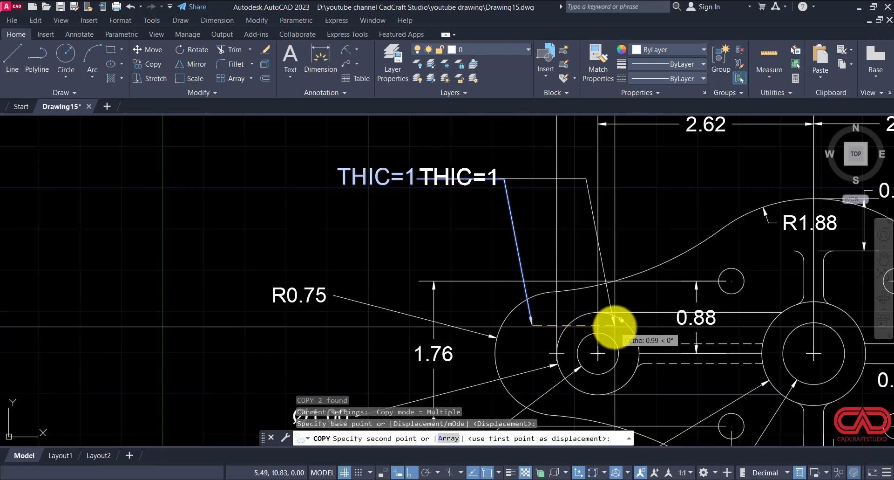
key("F8")
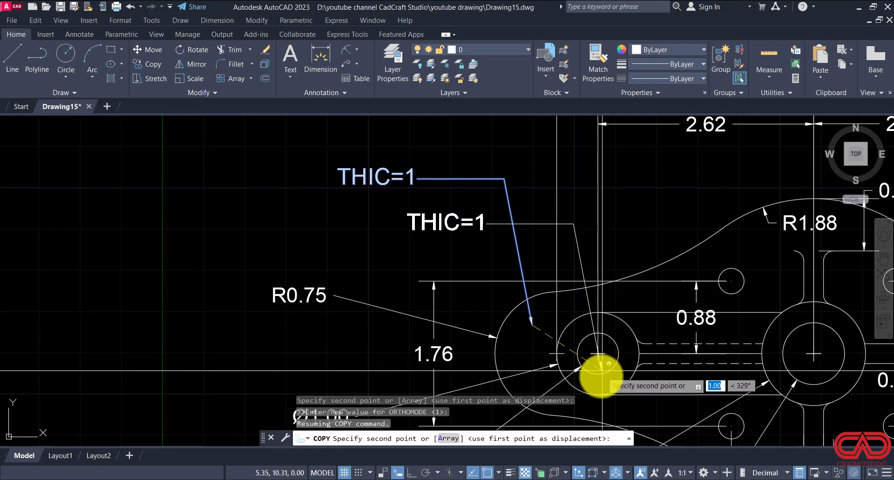
left_click(580, 378)
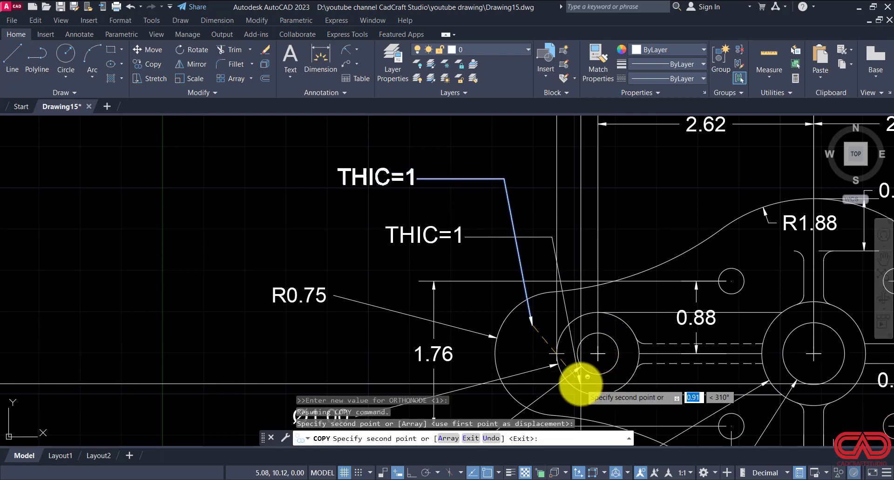
key("F8")
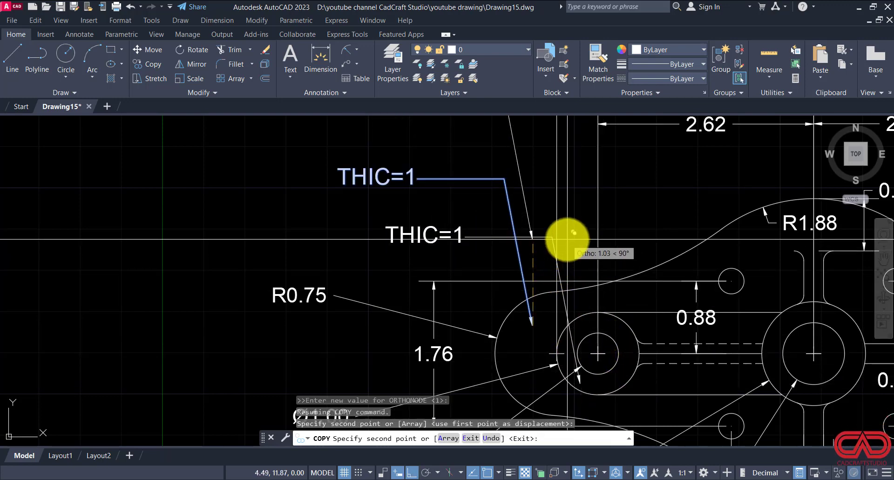
Step: Place another copy of the THIC=1 note and leader with its arrowhead on the plate beside the upper-left small hole
scroll(572, 246, "down", 2)
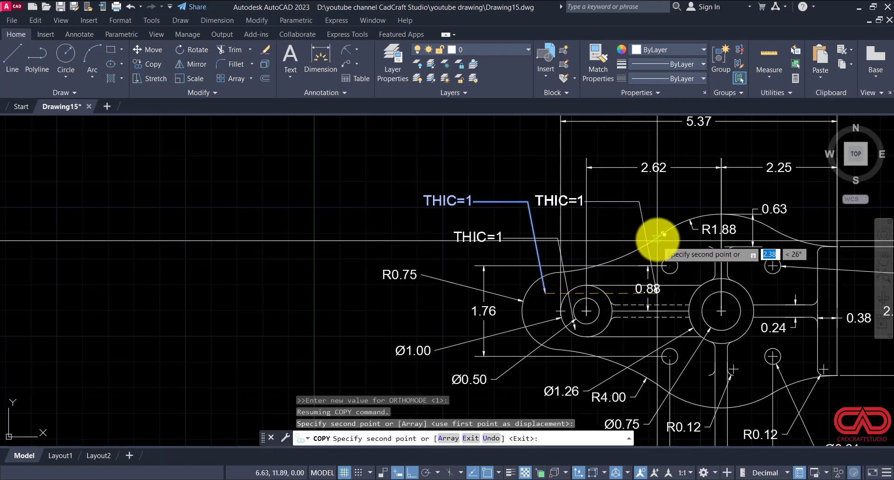
key("F8")
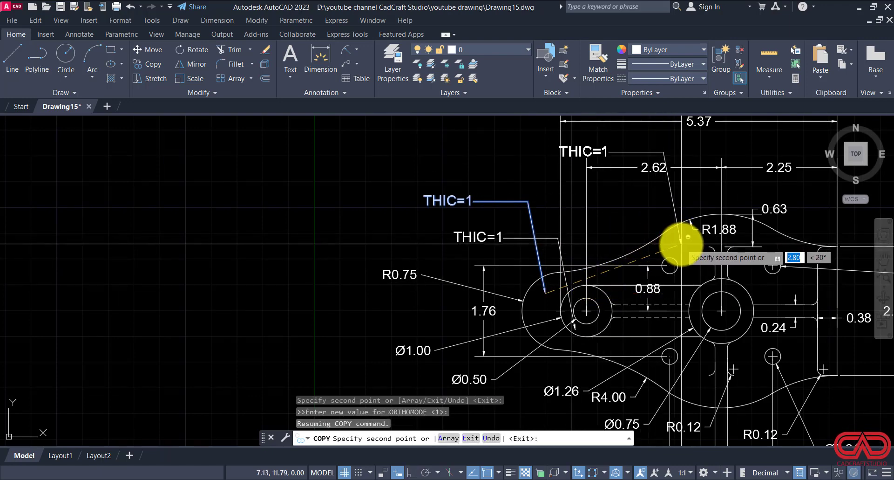
left_click(649, 248)
key("F8")
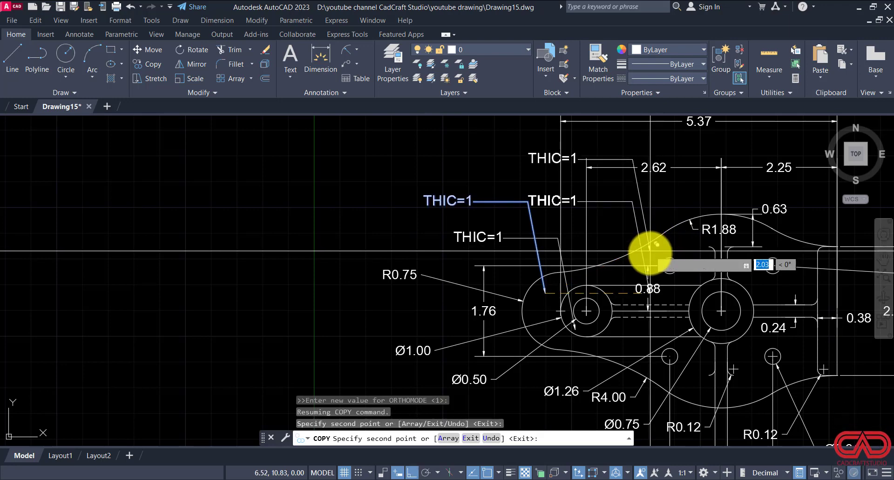
key("Escape")
Step: Draw a quick leader without text from the central boss ring down to a horizontal landing below the lower-right Ø0.31 dimension
mouse_move(650, 252)
middle_mouse_down()
mouse_move(609, 269)
mouse_move(569, 234)
middle_mouse_up()
middle_click_drag(608, 283, 525, 239)
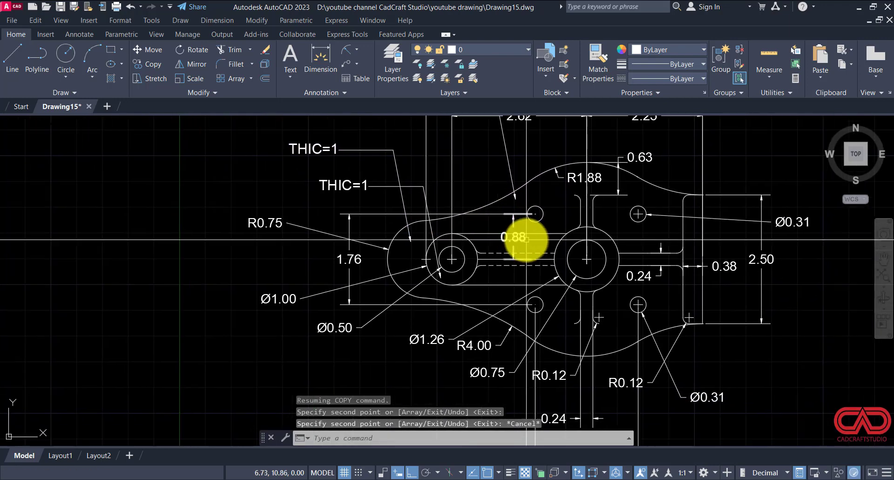
type("le")
key("Return")
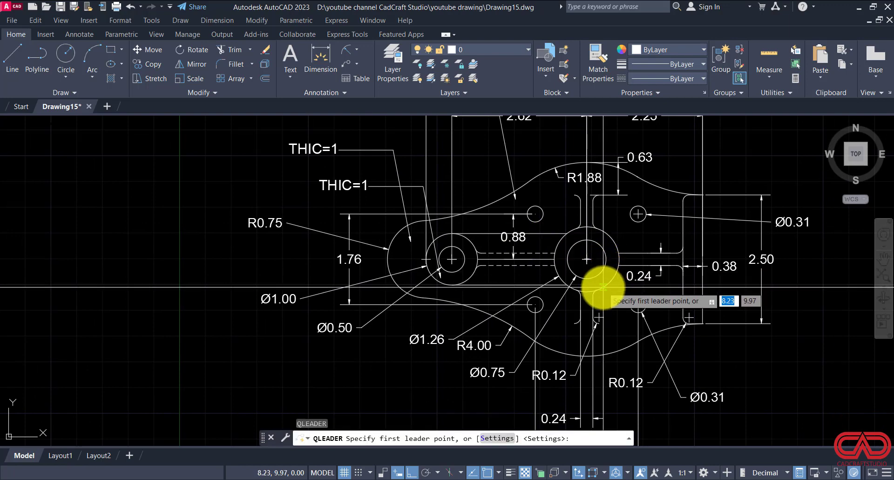
scroll(603, 287, "up", 3)
left_click(587, 279)
scroll(569, 266, "down", 3)
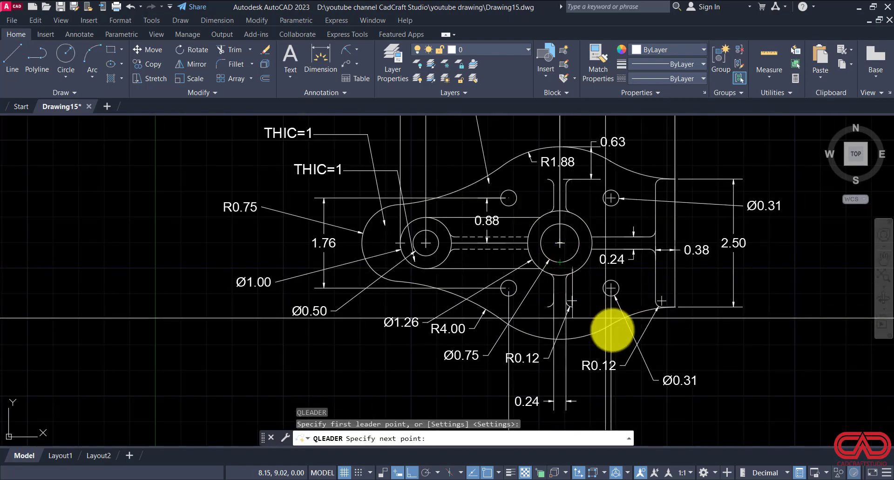
scroll(635, 371, "up", 2)
key("F8")
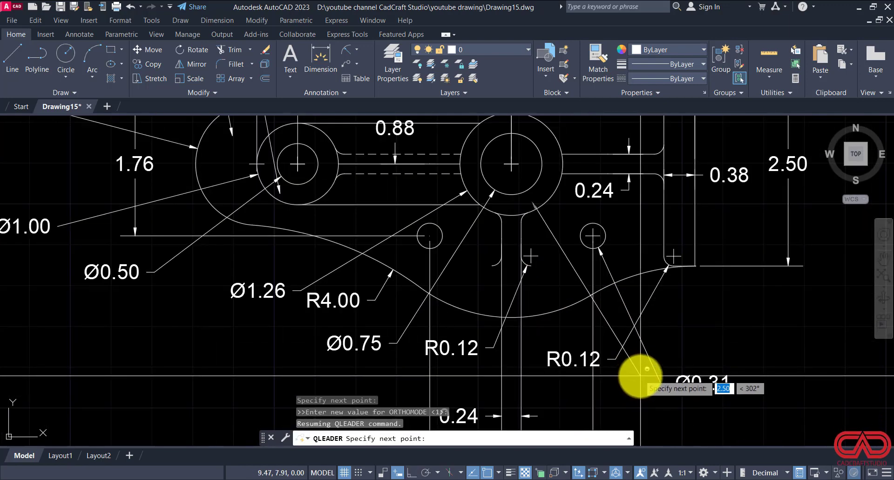
left_click(649, 413)
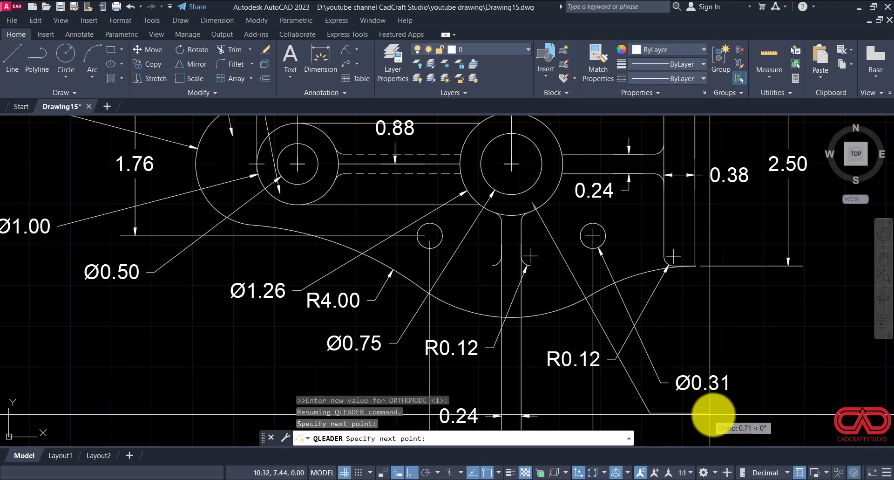
left_click(787, 412)
key("Escape")
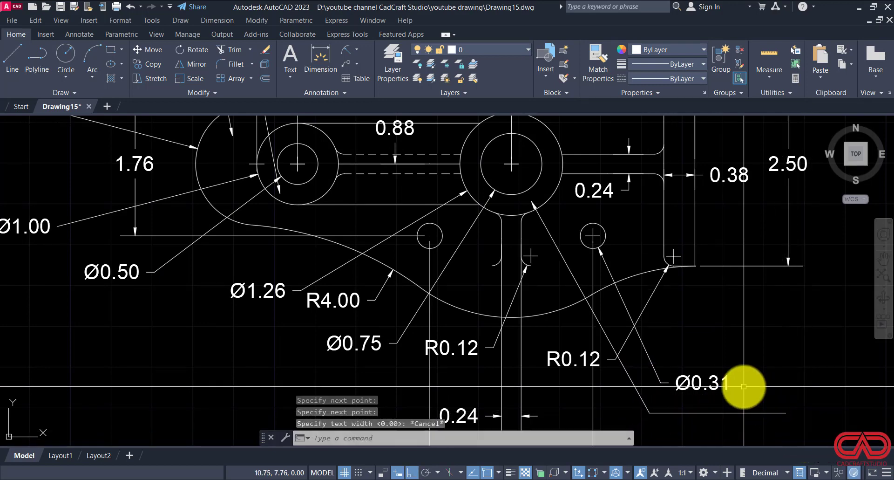
Step: Copy the THIC=1 text from the left boss note to the landing end of the central boss leader
scroll(469, 294, "down", 5)
scroll(465, 256, "up", 5)
left_click(525, 238)
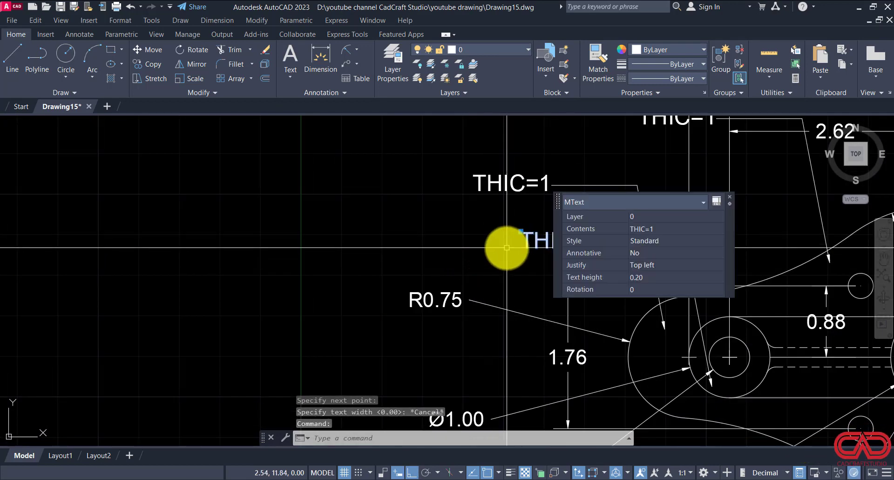
type("co")
key("Return")
left_click(525, 240)
scroll(445, 210, "down", 6)
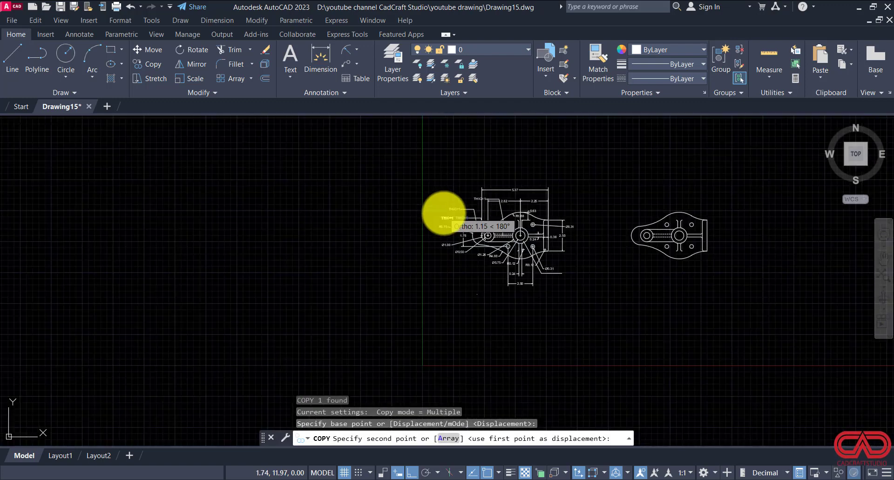
scroll(447, 211, "up", 6)
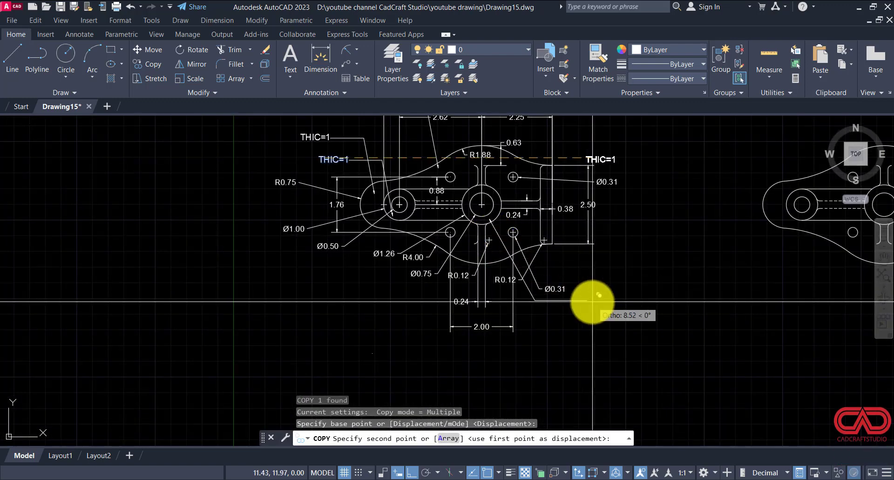
scroll(593, 301, "up", 4)
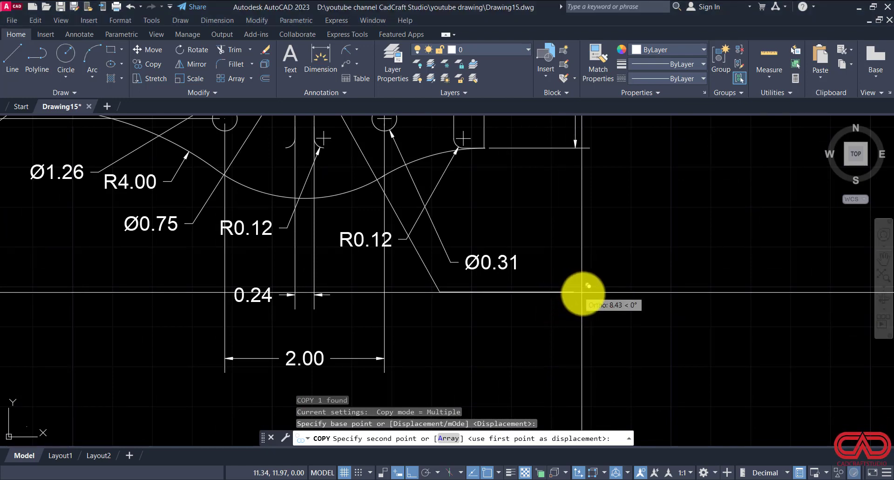
key("F8")
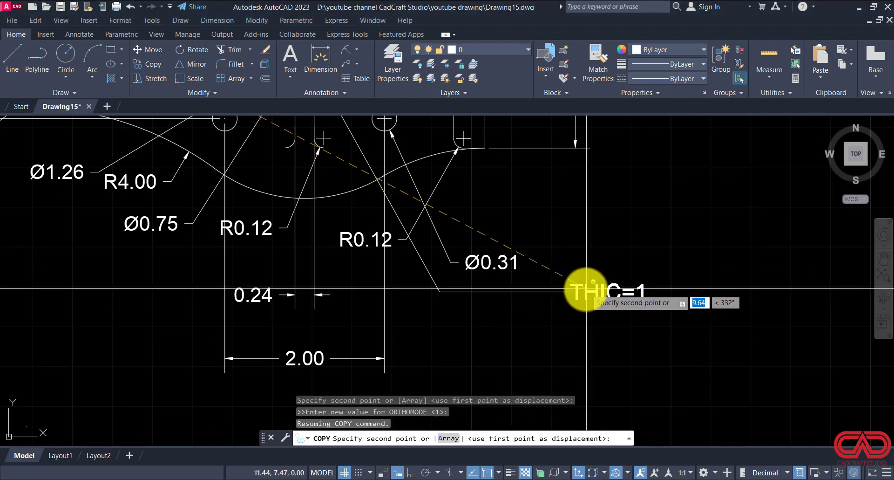
left_click(585, 294)
key("Escape")
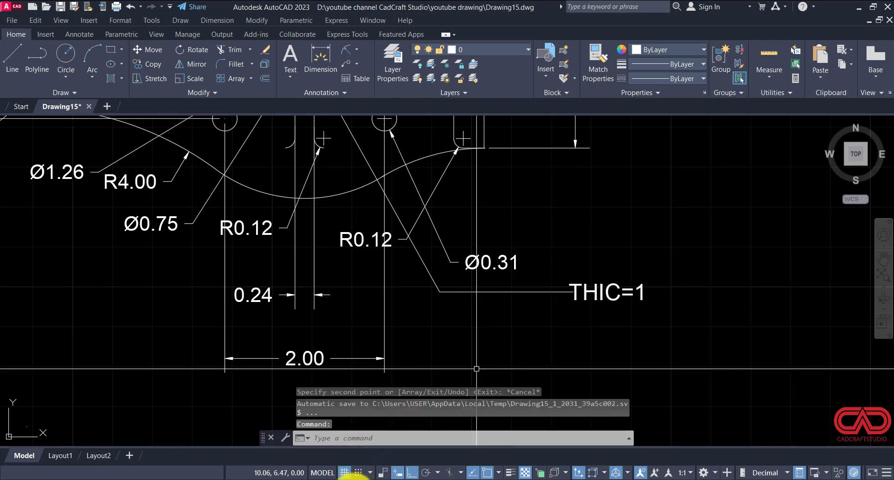
Step: Check the thickness notes in DWG NO 15.pdf and change the note pointing at the plate's rounded left end to THIC=.25
left_click(350, 479)
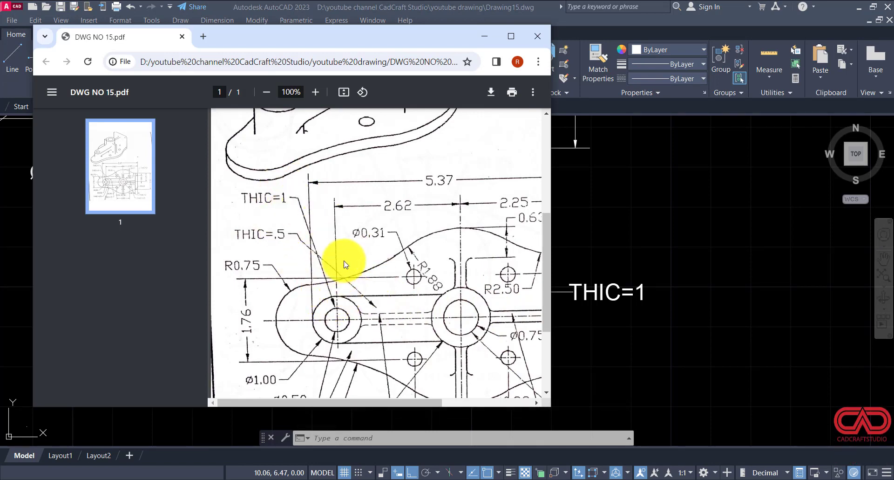
scroll(345, 264, "down", 1)
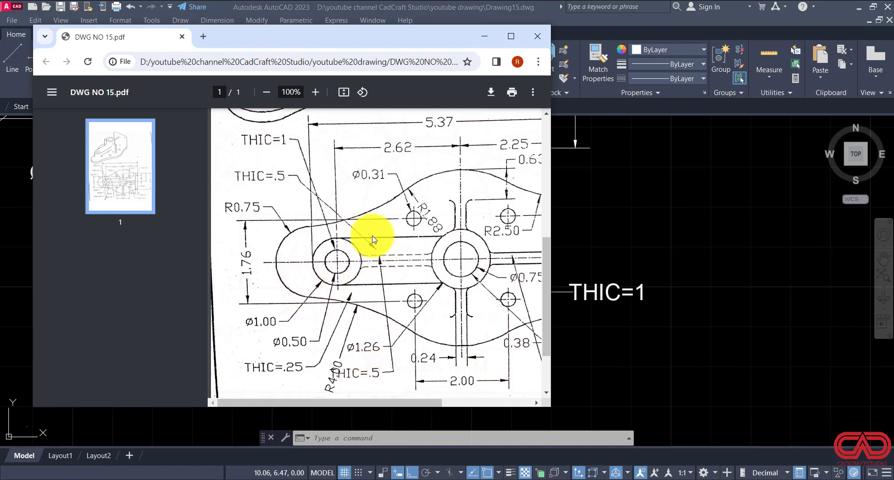
left_click(500, 479)
scroll(515, 351, "down", 4)
middle_click_drag(338, 242, 347, 278)
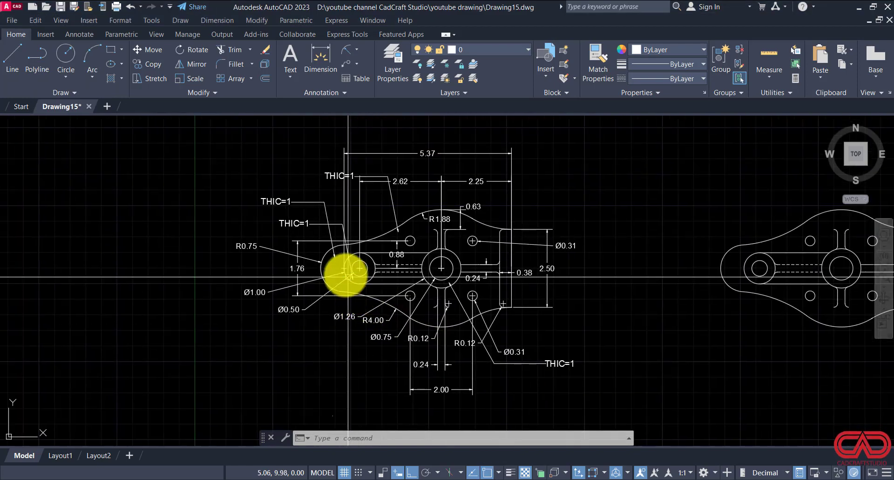
scroll(346, 274, "up", 4)
scroll(343, 288, "down", 2)
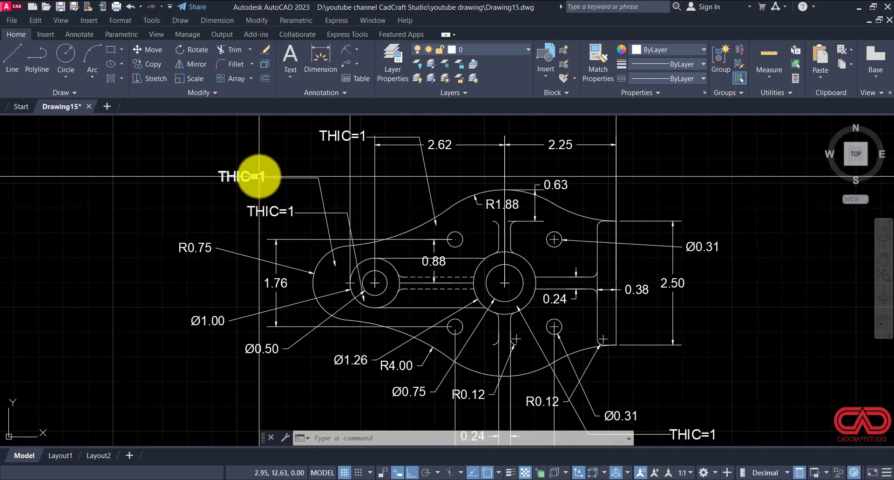
scroll(258, 176, "up", 2)
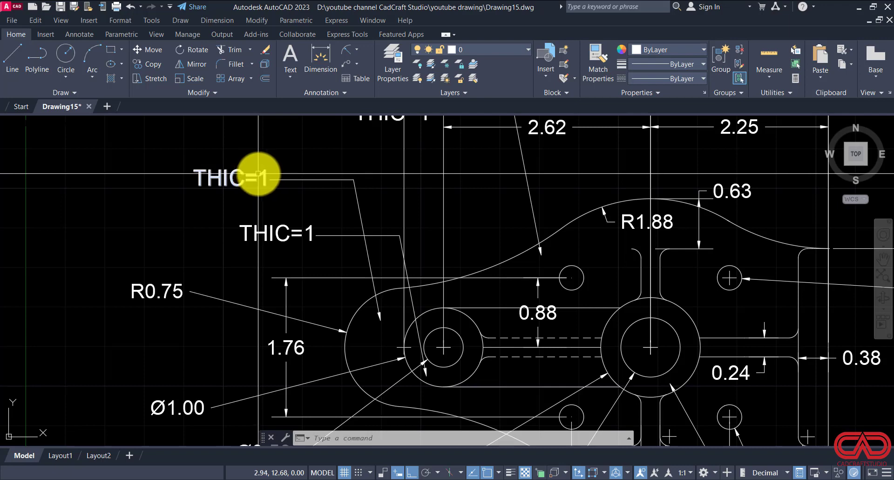
double_click(263, 174)
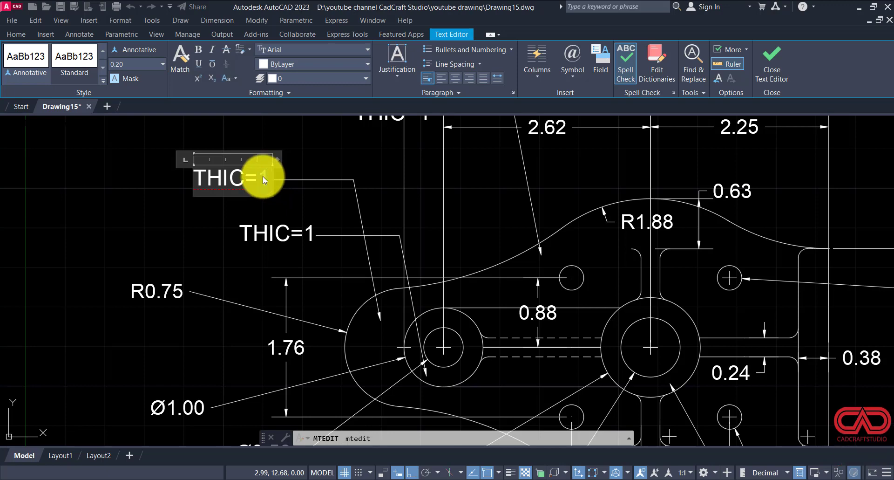
type(".25")
left_click(301, 212)
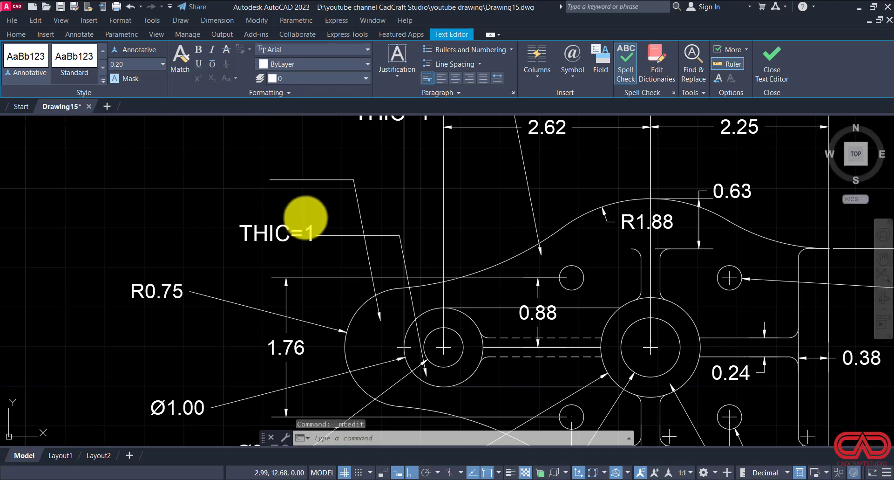
Step: Change the uppermost thickness note, whose leader points beside the upper-left small hole, to THIC=.50
scroll(295, 212, "down", 4)
scroll(391, 152, "up", 6)
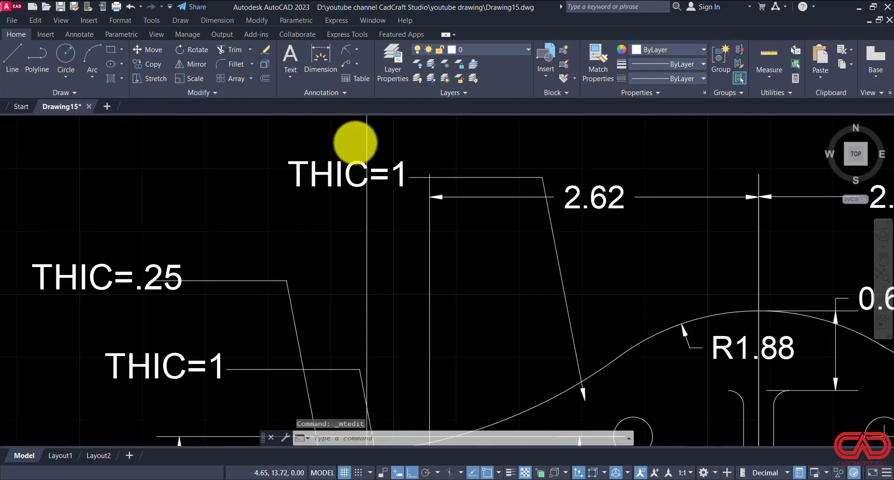
left_click(358, 167)
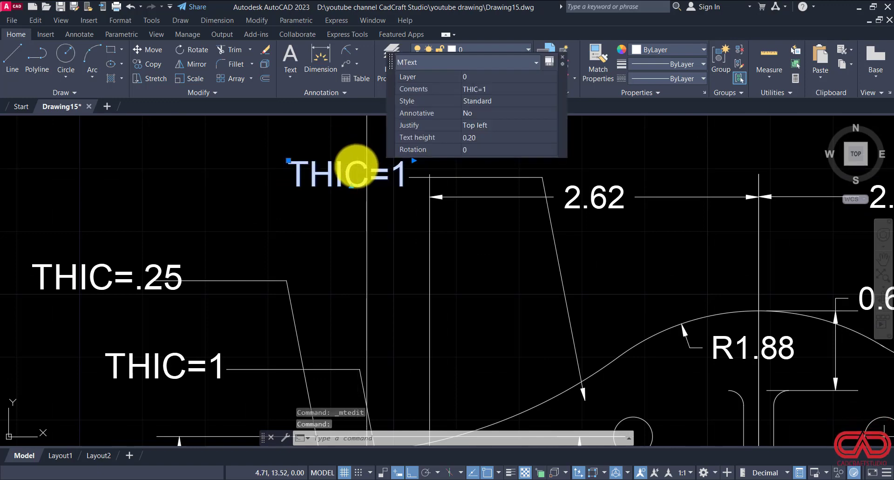
double_click(357, 169)
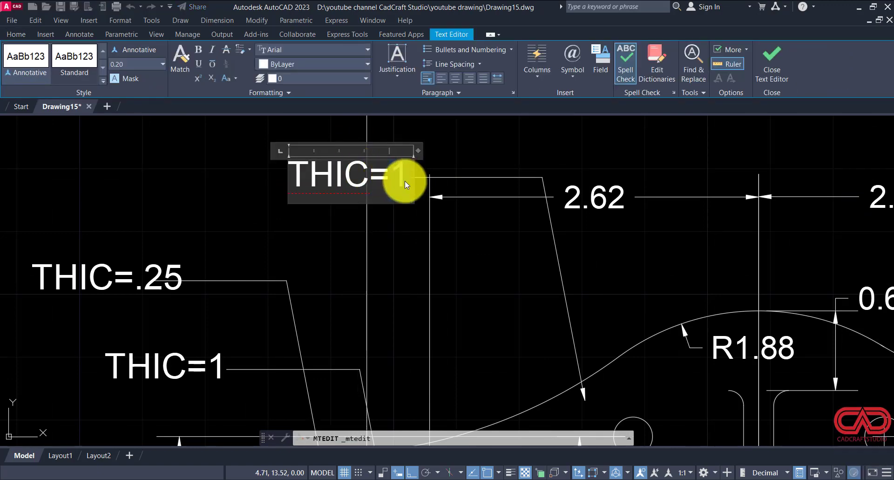
scroll(404, 181, "down", 4)
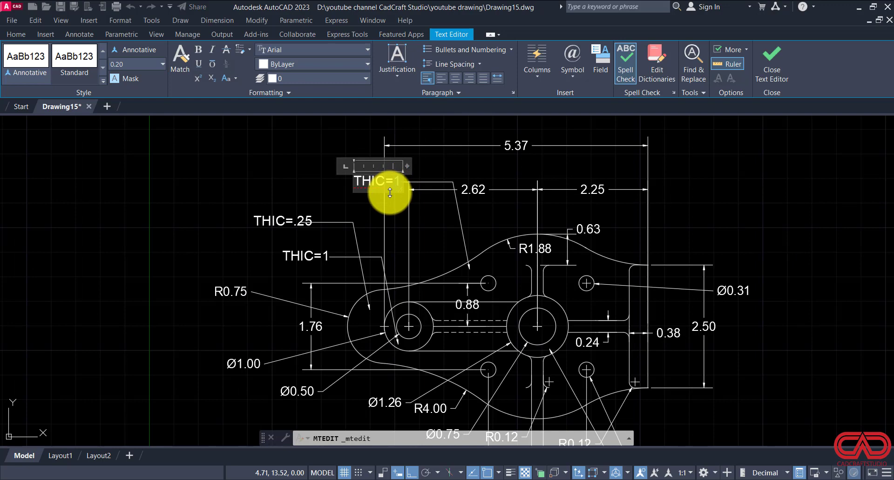
type(".5")
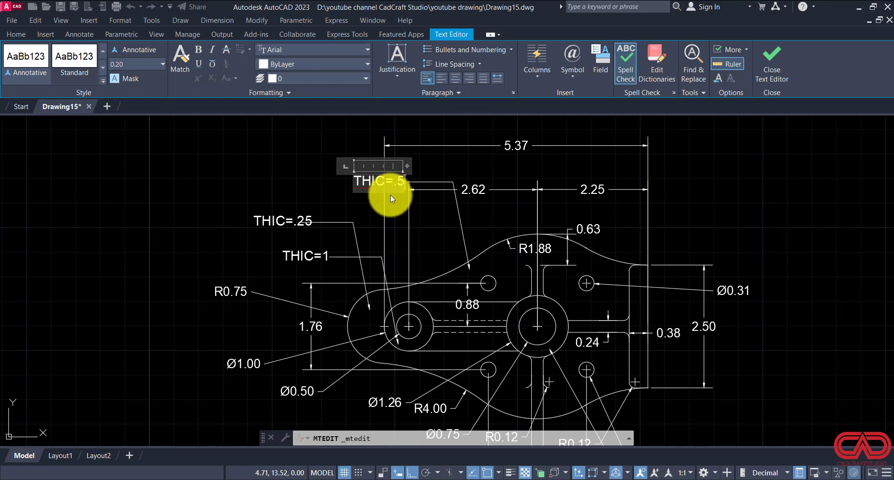
type("0")
left_click(486, 338)
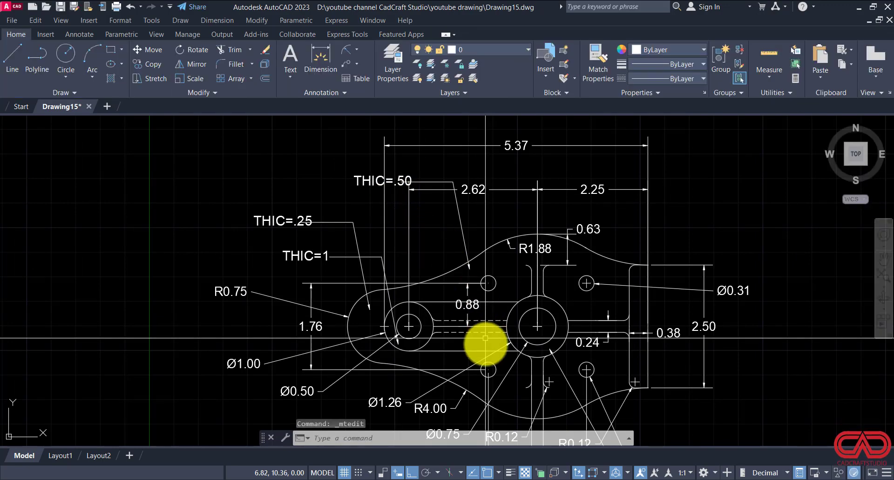
Step: Check the reference PDF and stretch the THIC=.50 leader's arrowhead down to the upper tangent line between the left and central bosses
left_click(359, 479)
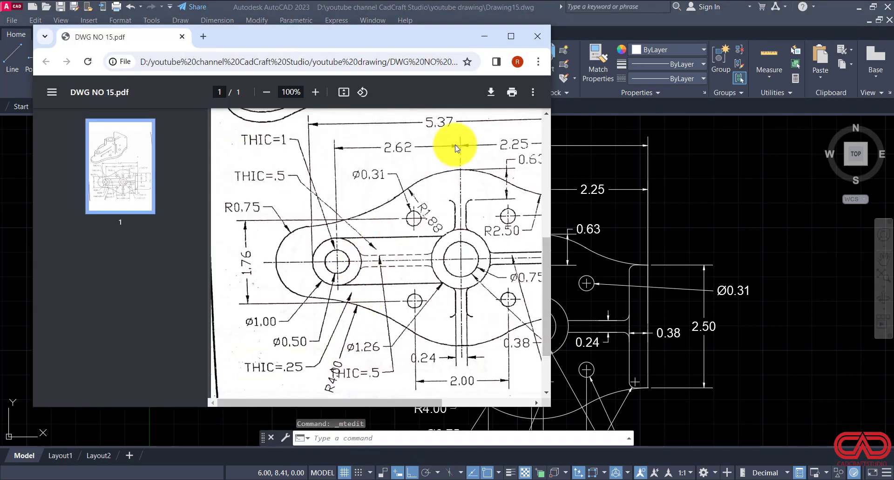
left_click(485, 37)
scroll(465, 209, "up", 5)
left_click(442, 230)
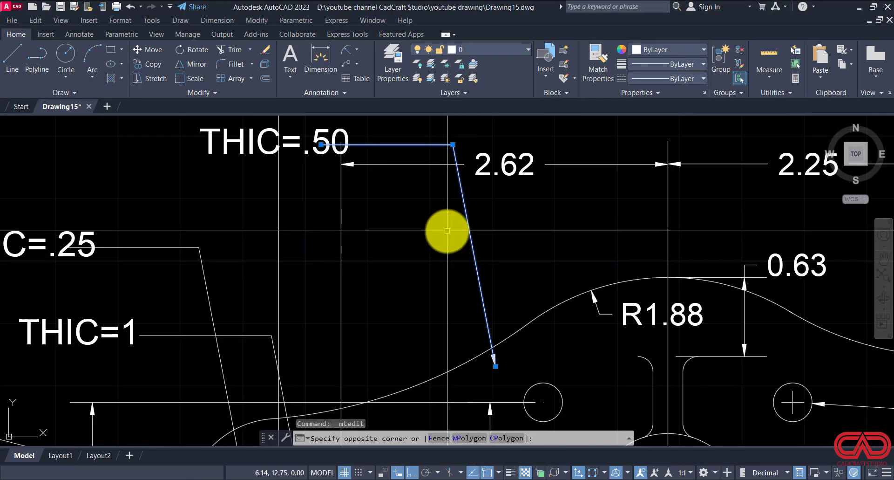
left_click(433, 240)
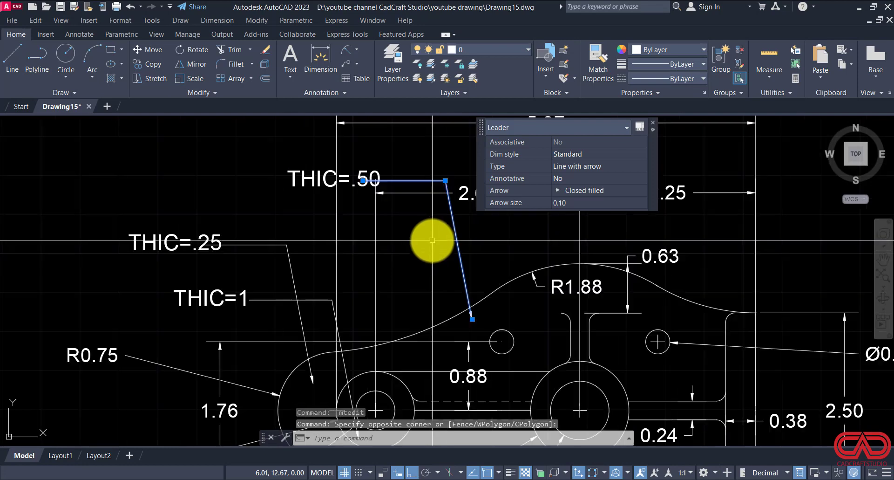
left_click(472, 319)
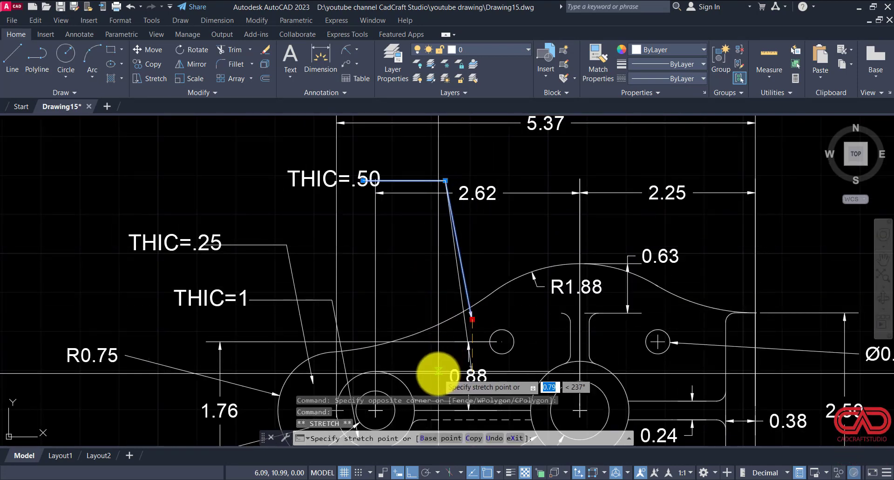
key("Escape")
key("Escape")
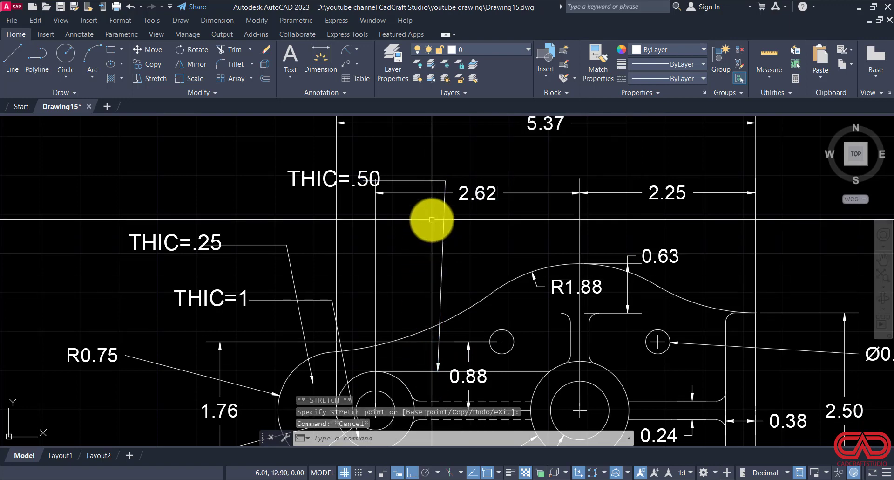
Step: Stretch the bend of the THIC=.50 leader straight down so its upper segment slopes from the text
left_click(427, 177)
left_click(418, 181)
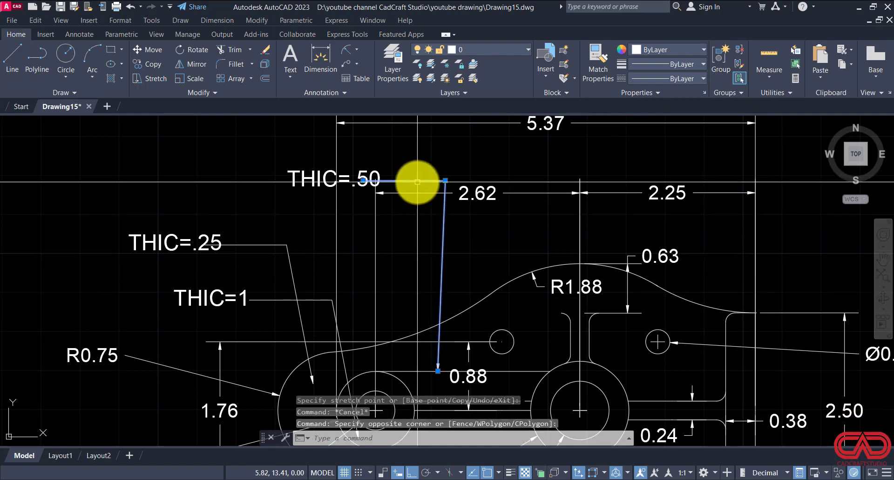
left_click(443, 180)
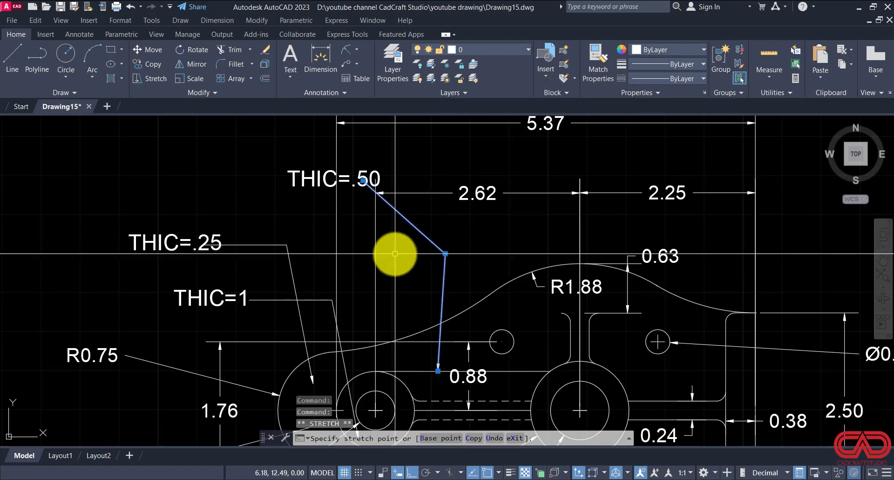
left_click(445, 290)
Step: Shift the THIC=.50 leader's arrowhead just below the upper tangent line, into the area between the two bosses
left_click(436, 306)
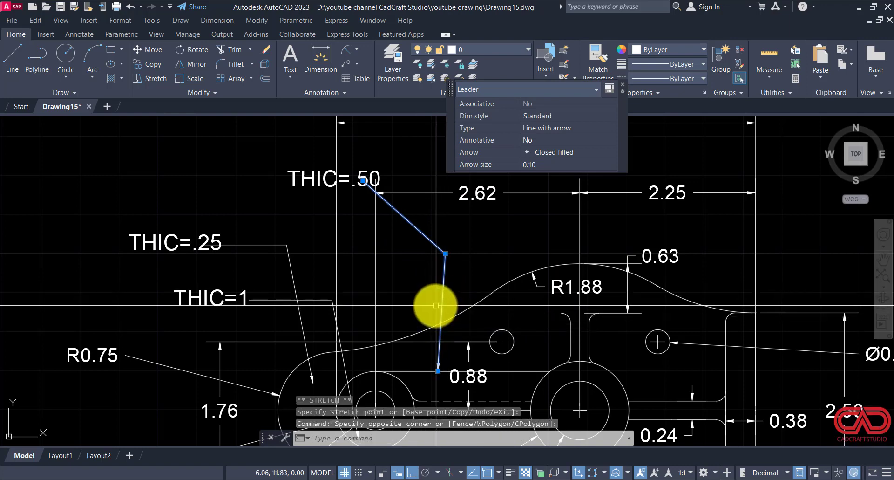
middle_click_drag(435, 362, 379, 295)
scroll(378, 302, "up", 2)
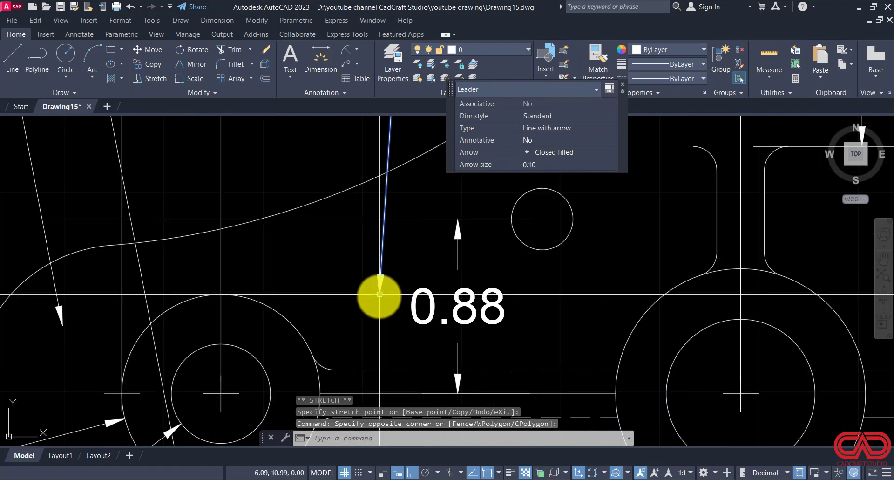
key("Escape")
scroll(378, 289, "down", 4)
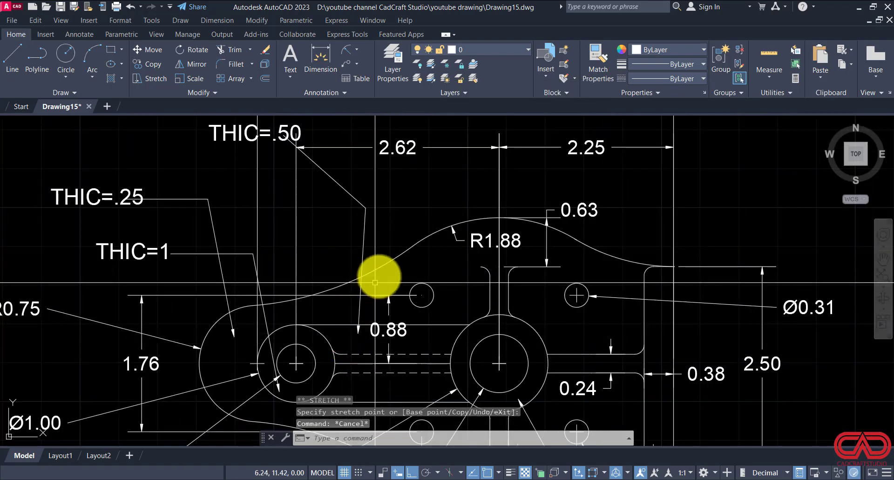
key("Escape")
key("Escape")
Step: Move the THIC=.50 text slightly left so it clears the end of its leader
middle_click_drag(320, 230, 317, 275)
left_click(284, 170)
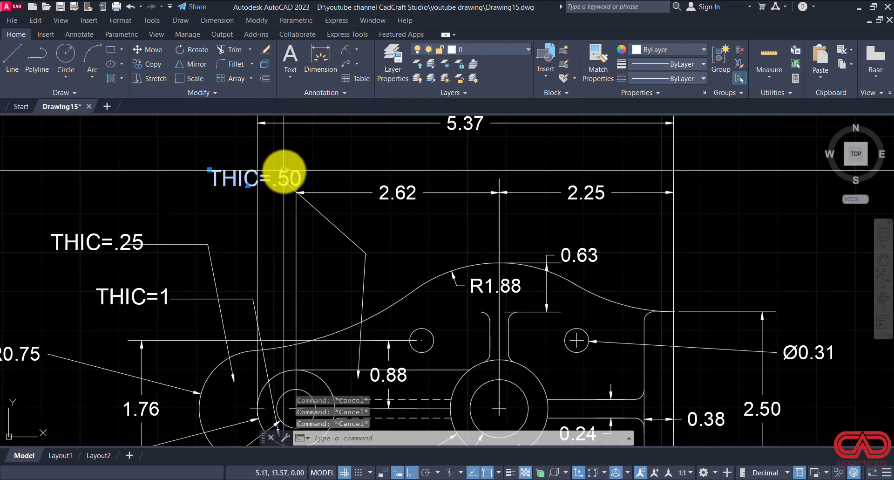
type("M")
key("Return")
left_click(335, 263)
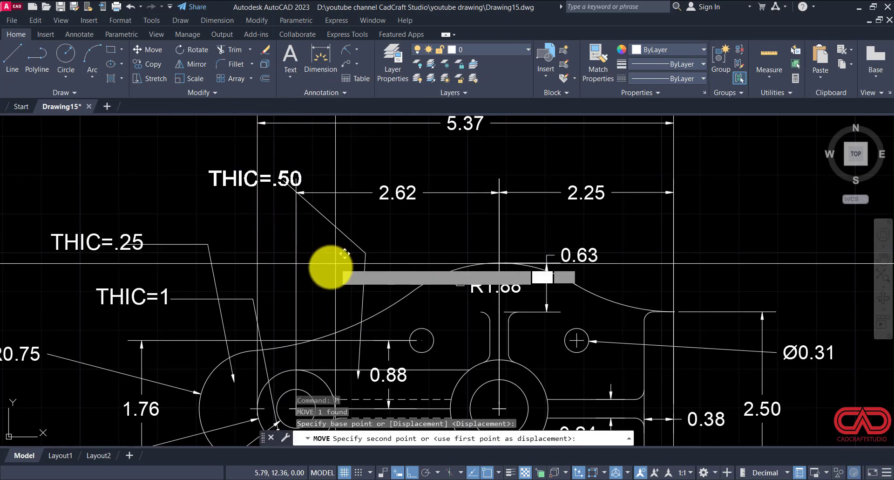
left_click(316, 270)
scroll(260, 260, "down", 2)
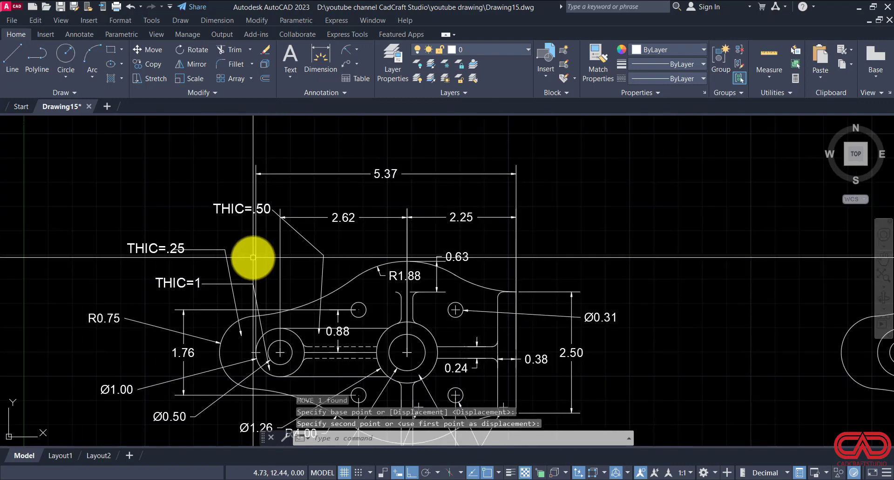
scroll(316, 329, "up", 2)
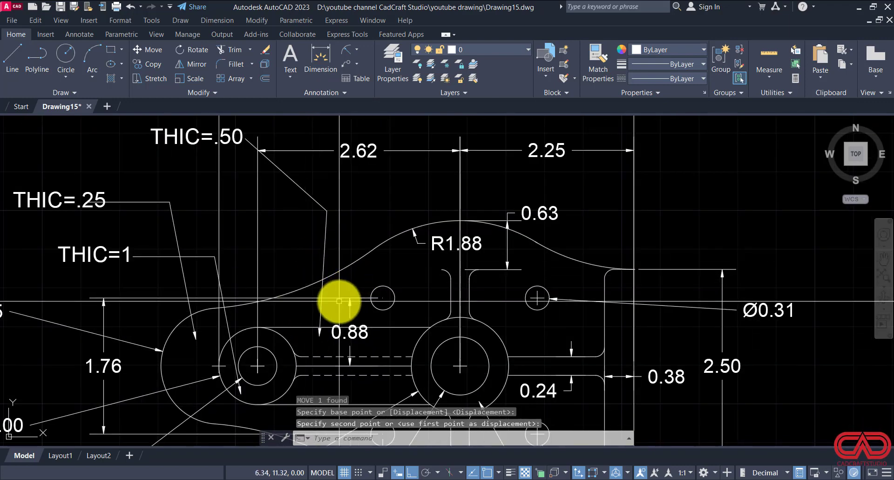
scroll(297, 264, "down", 2)
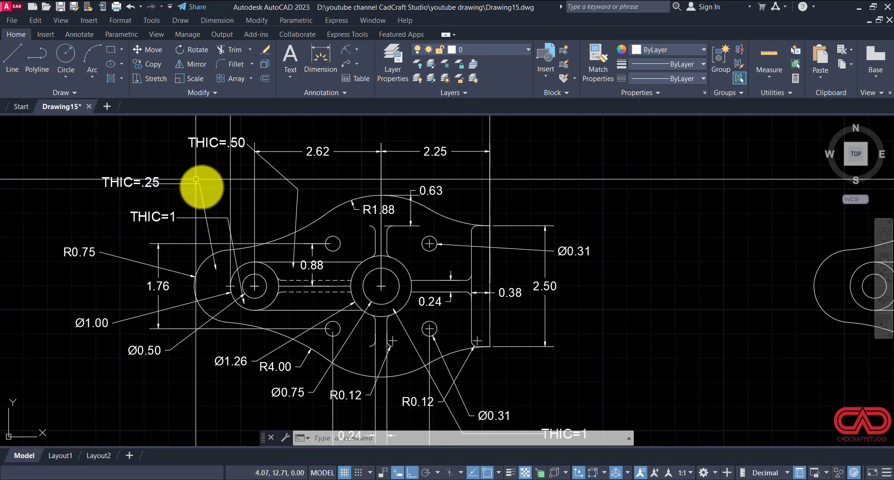
Step: Draw a quick leader without text from the dashed rib between the bosses down-left to a landing above the Ø1.26 dimension
type("e")
key("Return")
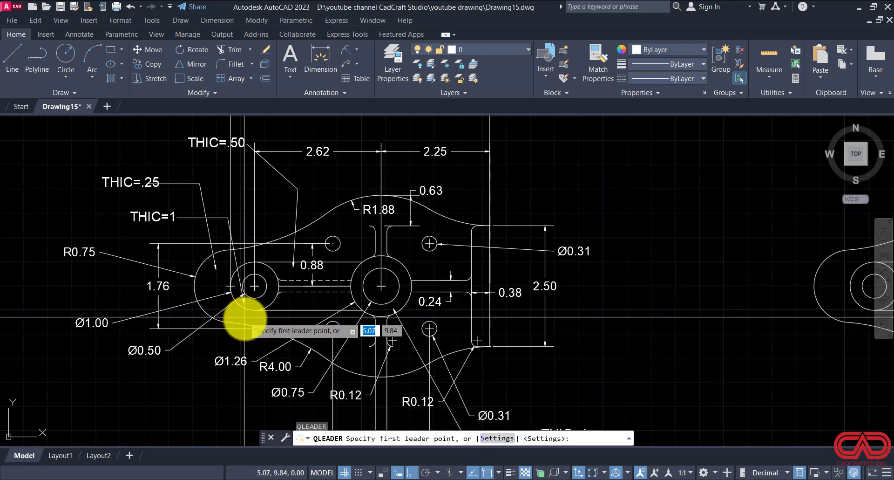
scroll(273, 305, "up", 2)
left_click(331, 268)
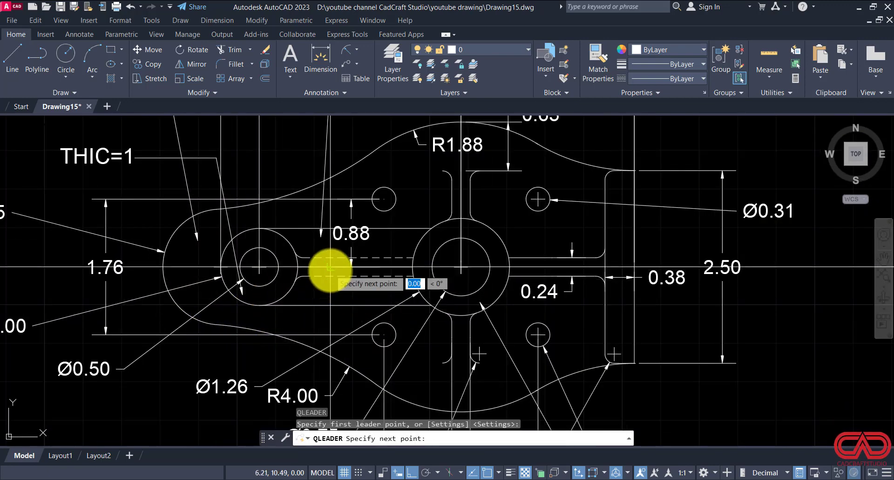
key("F8")
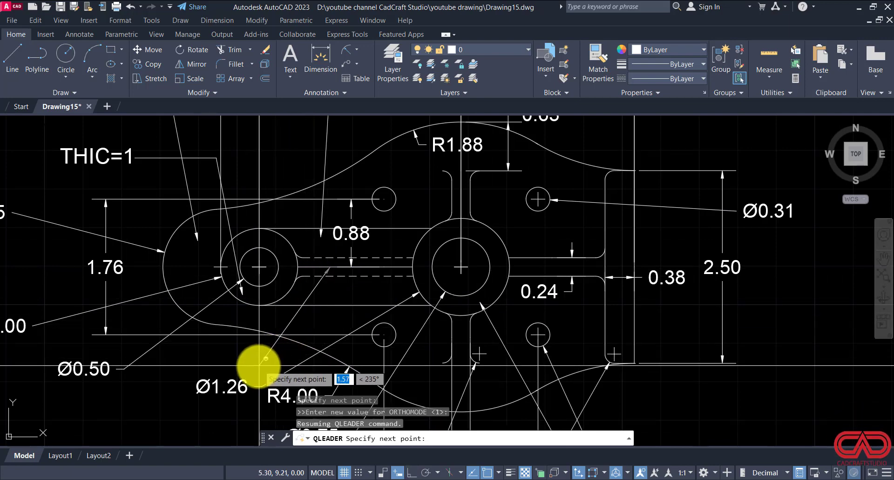
key("Escape")
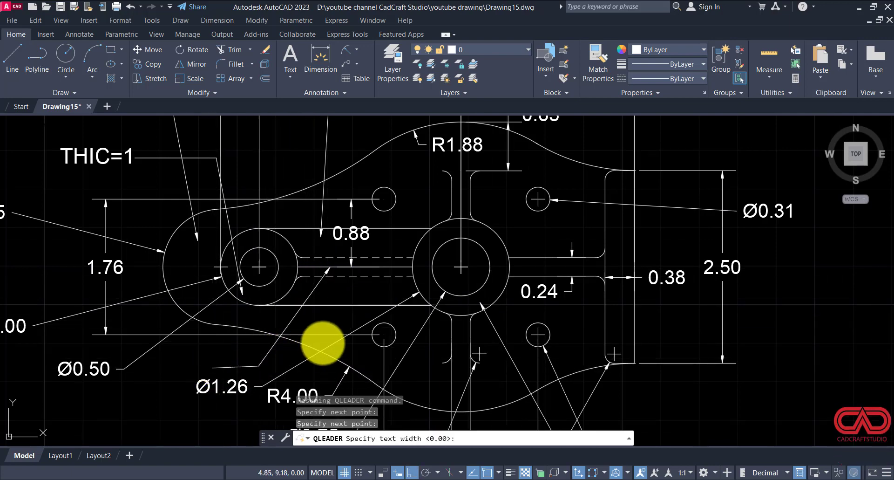
Step: Copy the THIC=.25 text to the landing end of the new rib leader above the Ø1.26 dimension, with ortho off
scroll(325, 343, "down", 2)
left_click(155, 192)
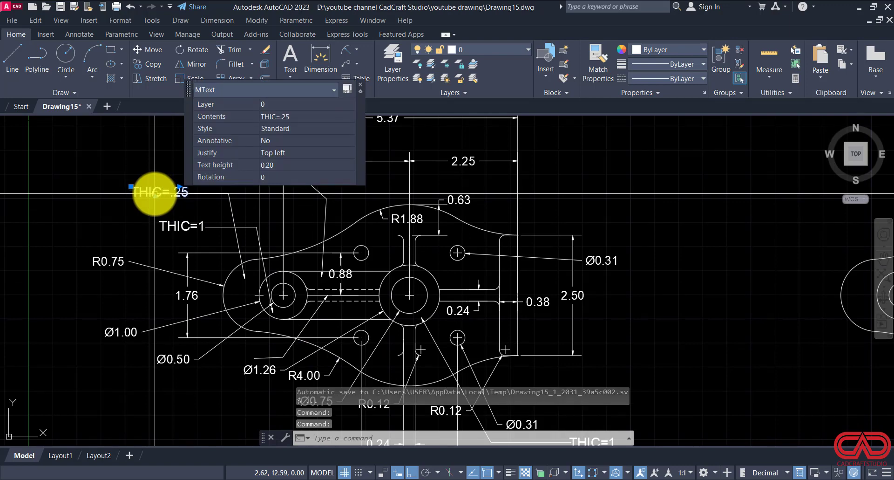
type("co")
key("Return")
left_click(156, 196)
scroll(192, 175, "down", 4)
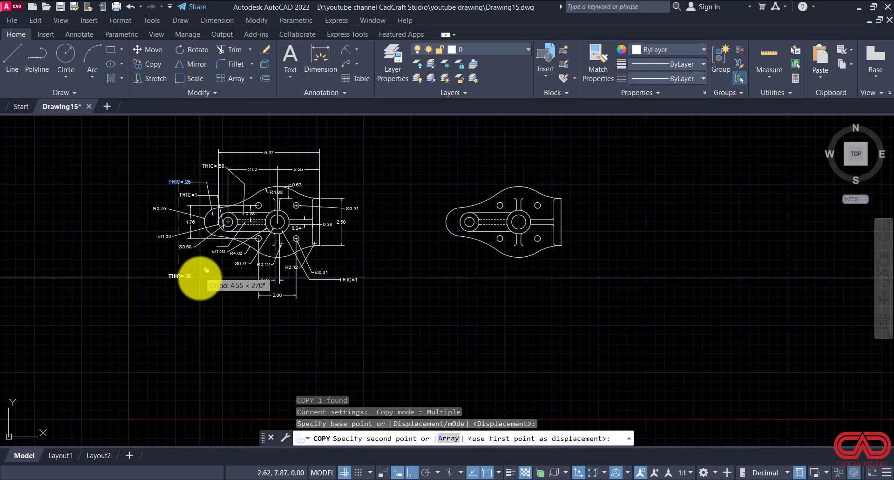
scroll(200, 280, "up", 4)
scroll(251, 207, "up", 4)
scroll(240, 241, "down", 2)
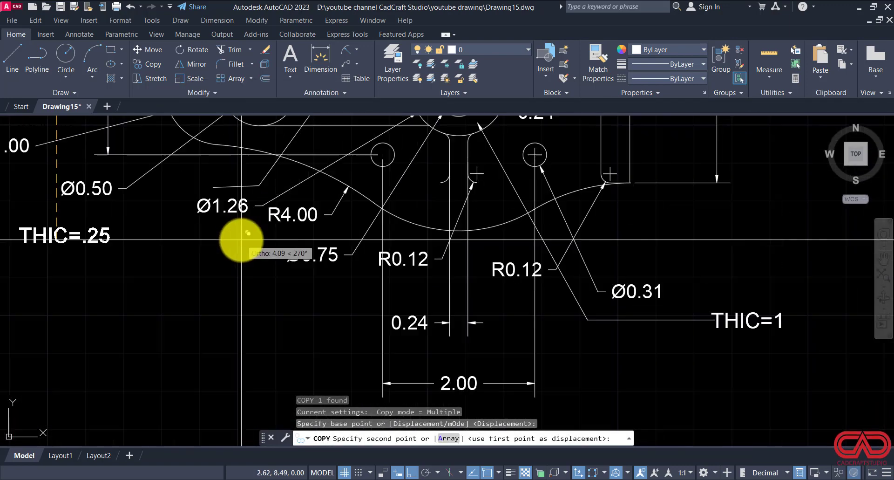
middle_click_drag(210, 220, 201, 303)
scroll(177, 287, "up", 4)
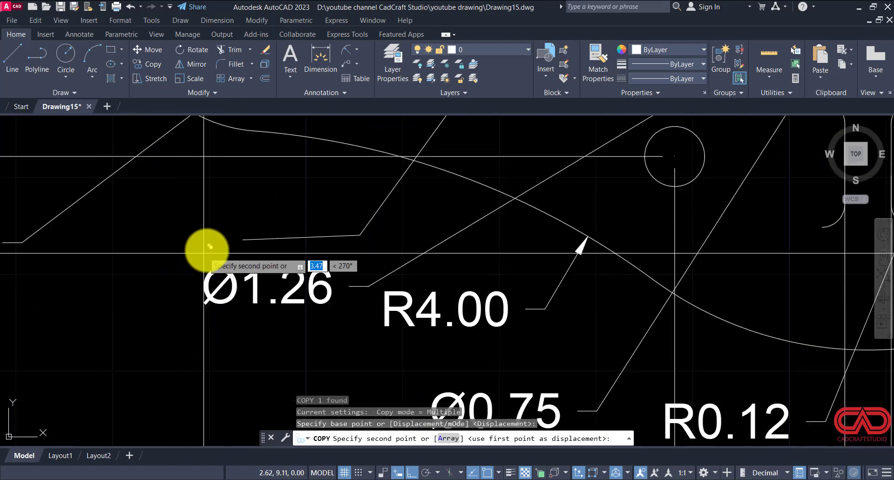
key("F8")
left_click(121, 246)
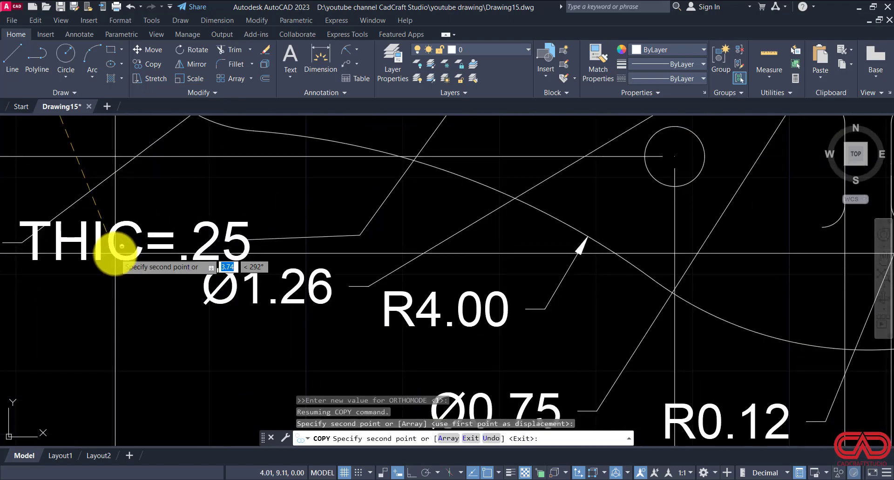
scroll(121, 246, "down", 4)
key("Escape")
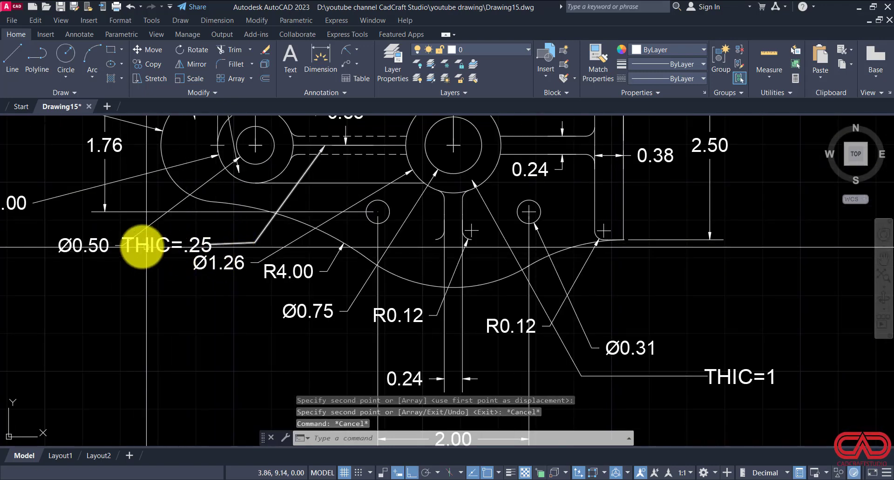
Step: Check the rib's thickness note in DWG NO 15.pdf and change the copied text to THIC=.50
left_click(350, 479)
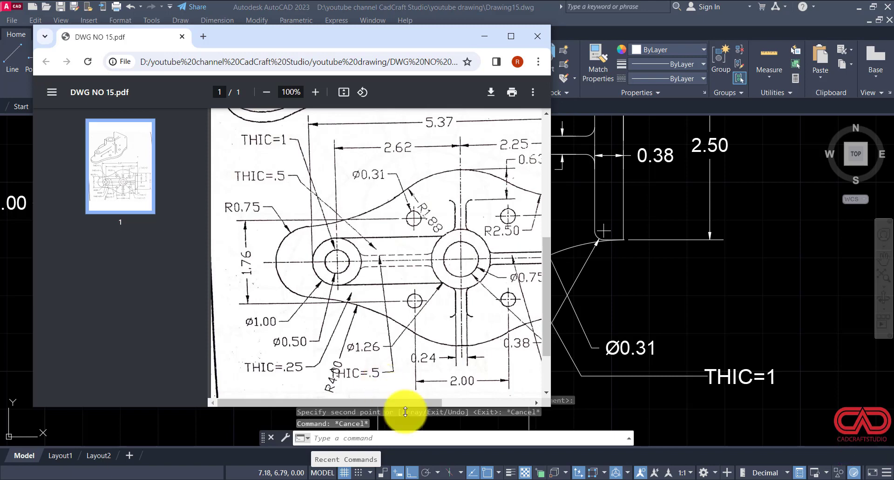
left_click(492, 479)
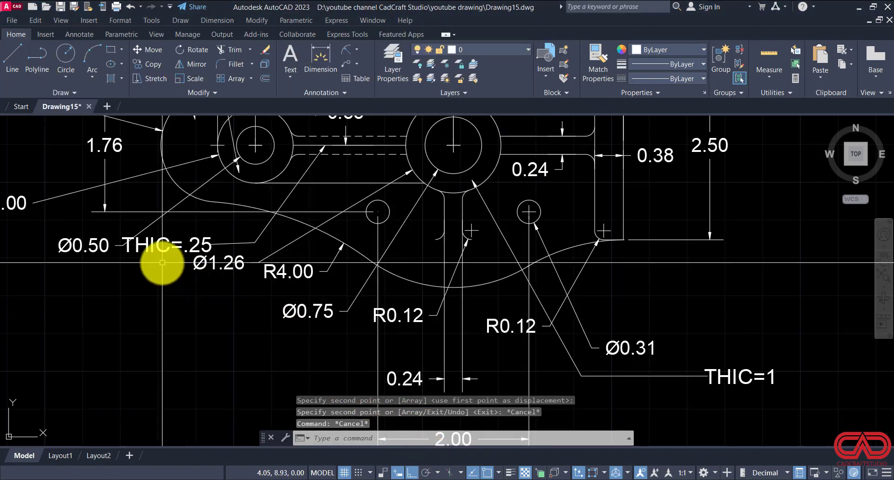
left_click(166, 243)
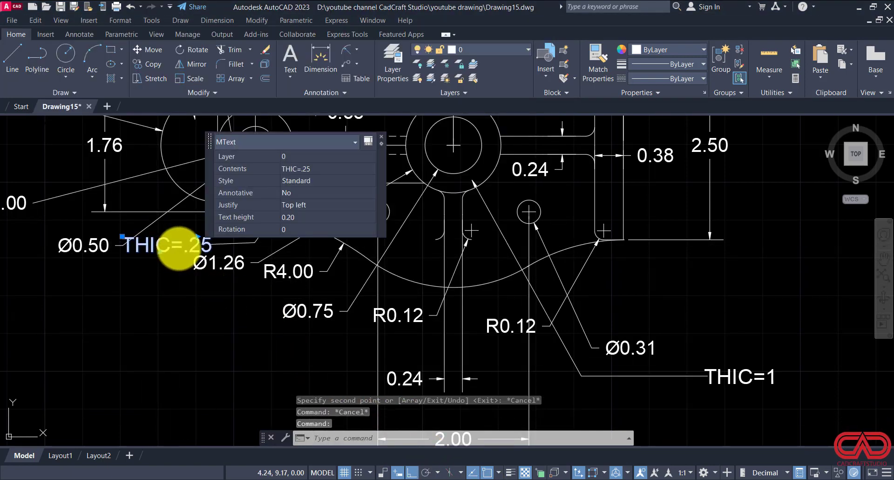
double_click(177, 242)
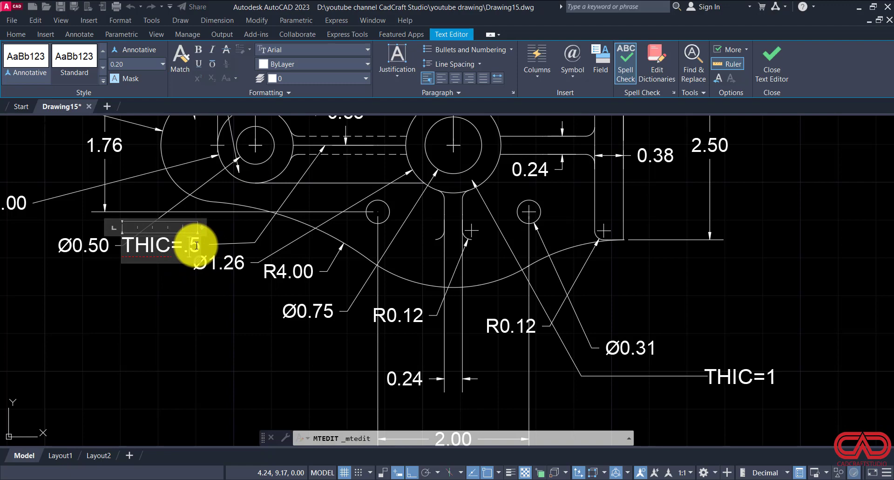
key("Escape")
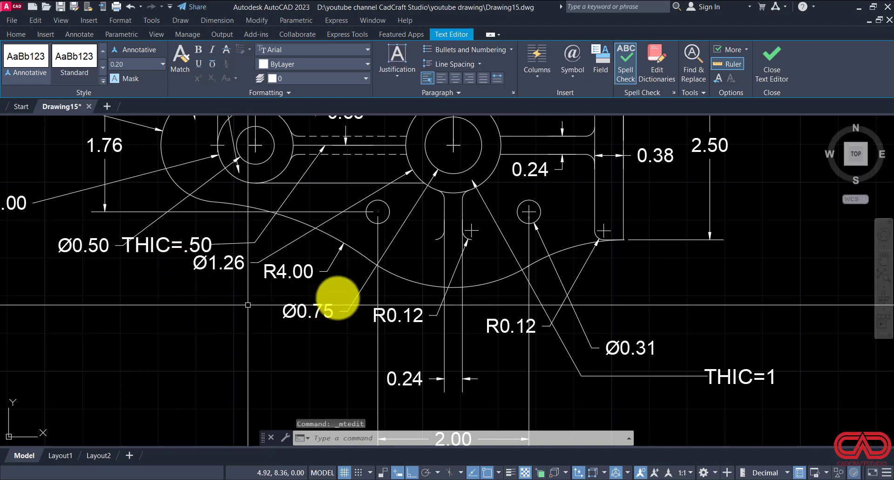
Step: Check the right-hand thickness notes in DWG NO 15.pdf and change the central boss's THIC=1 note to THIC=2
scroll(279, 316, "down", 2)
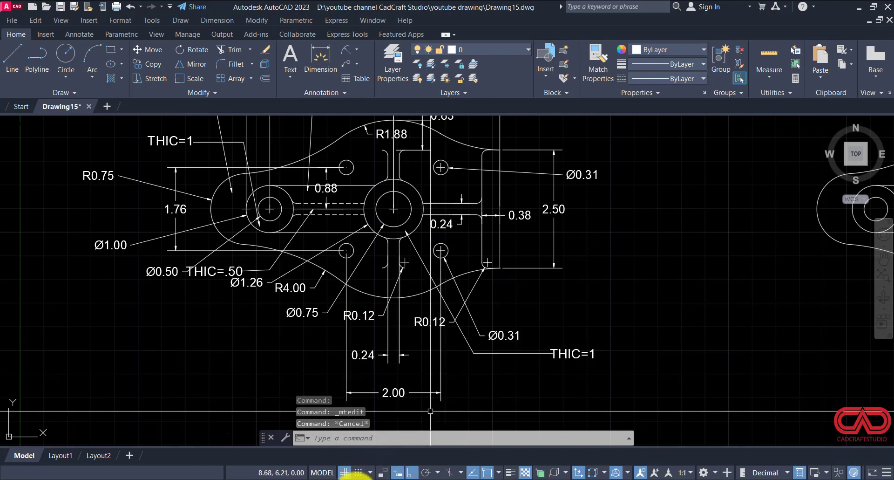
left_click(361, 412)
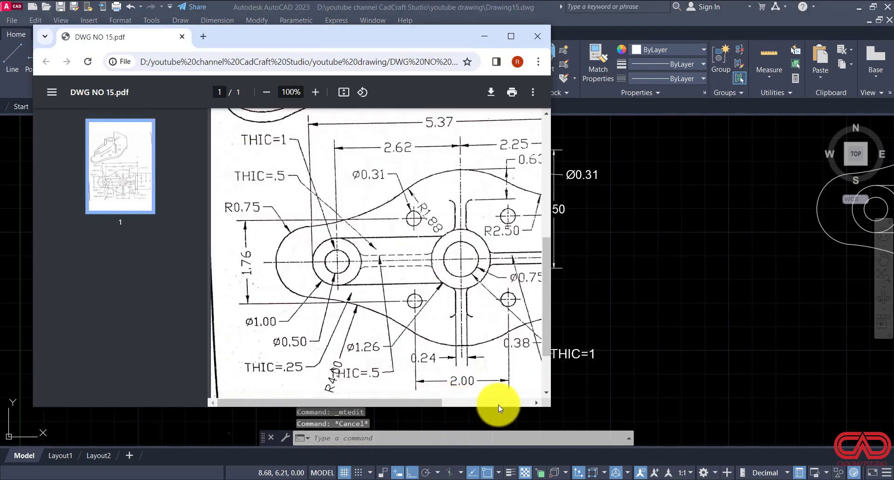
scroll(661, 352, "down", 4)
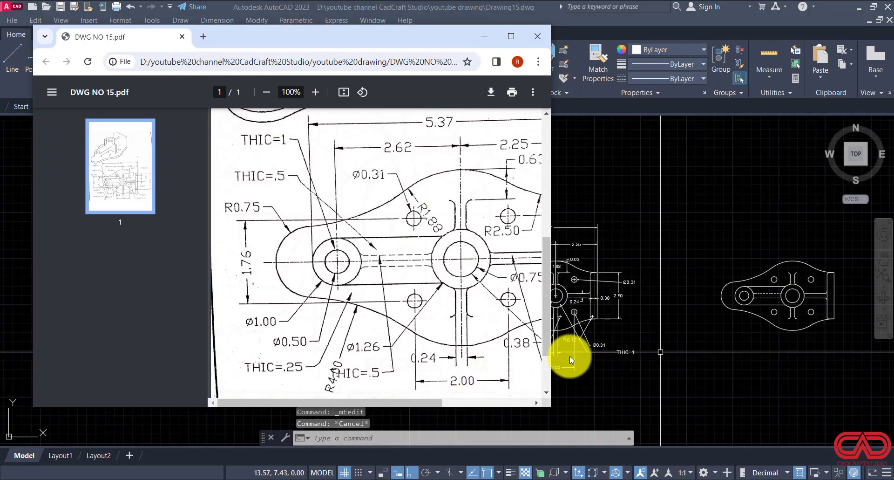
left_click_drag(406, 404, 485, 401)
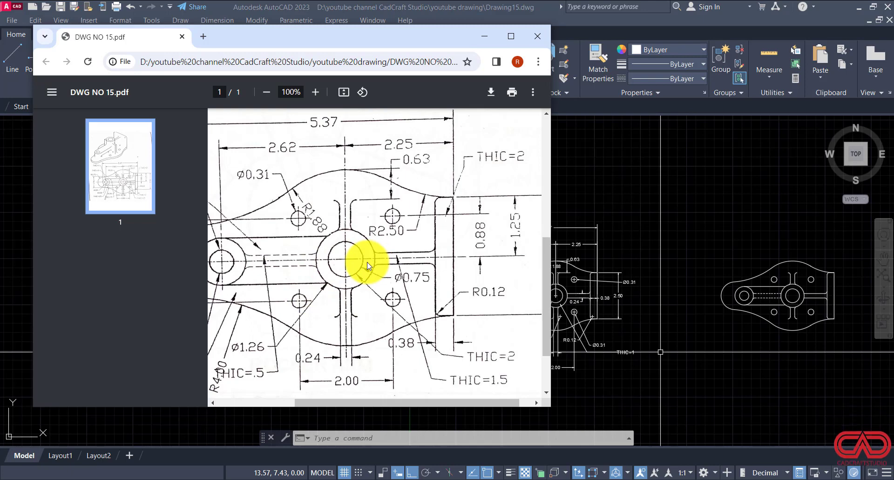
mouse_move(382, 400)
left_mouse_down()
mouse_move(357, 404)
mouse_move(374, 403)
left_mouse_up()
left_click(487, 38)
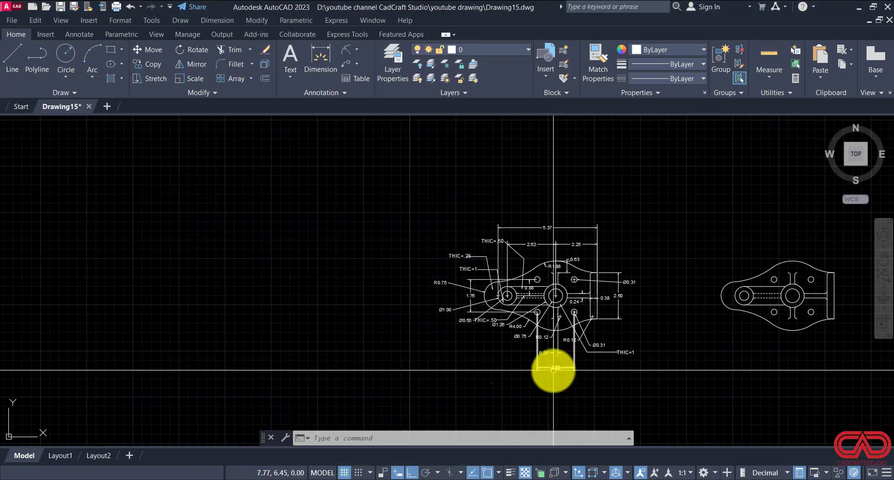
scroll(559, 358, "up", 5)
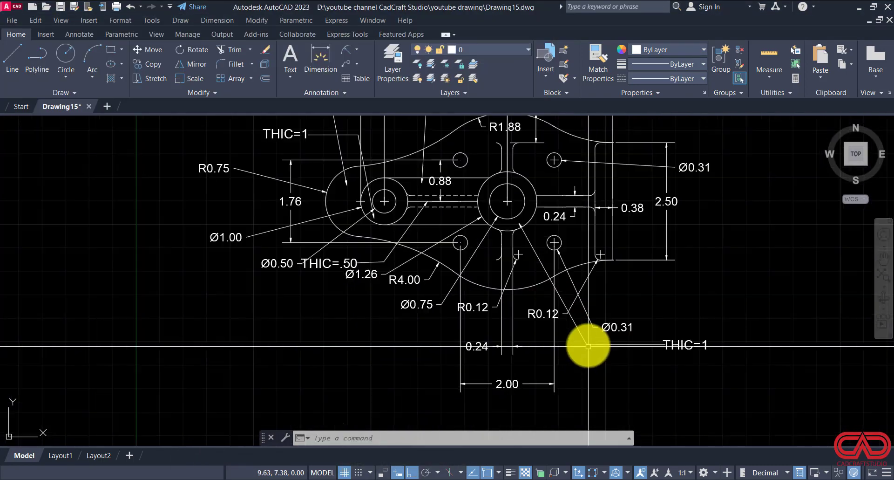
left_click(688, 344)
double_click(699, 345)
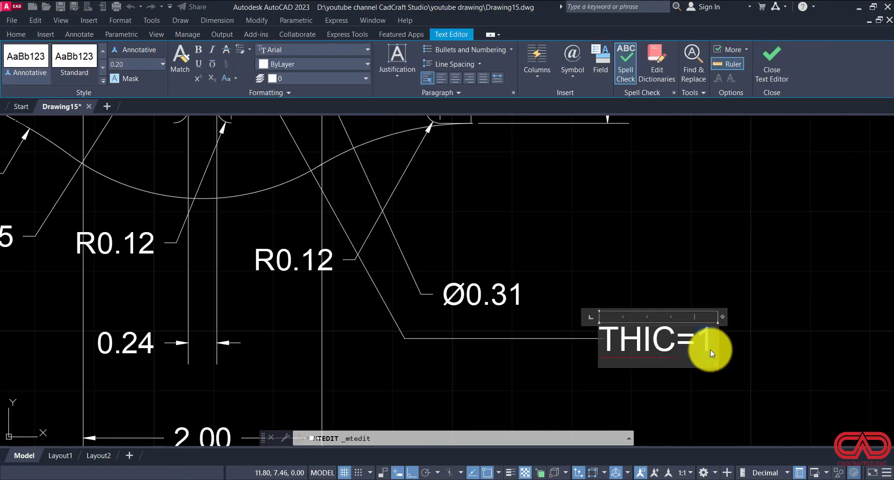
type("2")
left_click(702, 388)
key("Escape")
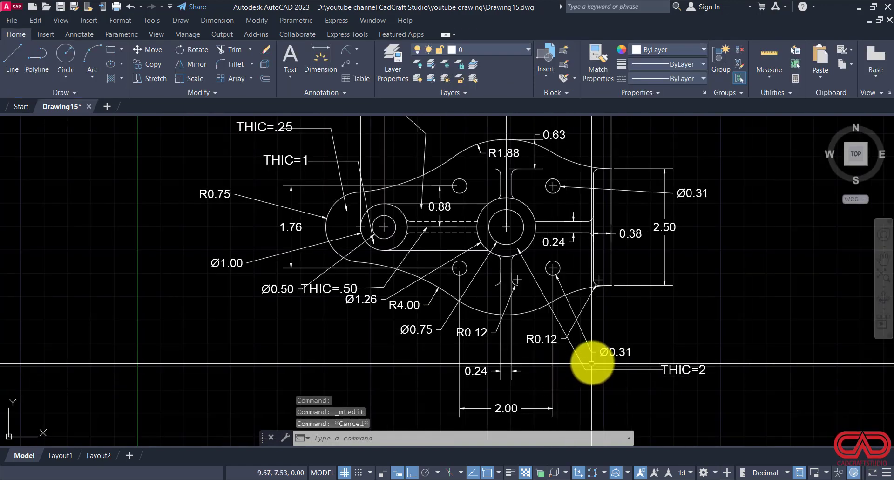
Step: Copy the THIC=2 leader with its text about 1.85 horizontally so the arrowhead lands inside the right end flange
left_click(593, 362)
left_click(577, 376)
left_click(682, 373)
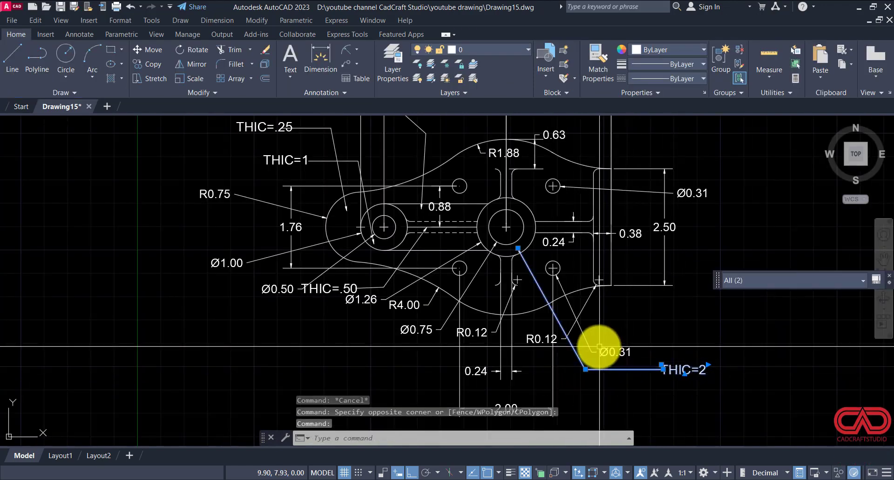
type("co")
key("Return")
left_click(519, 248)
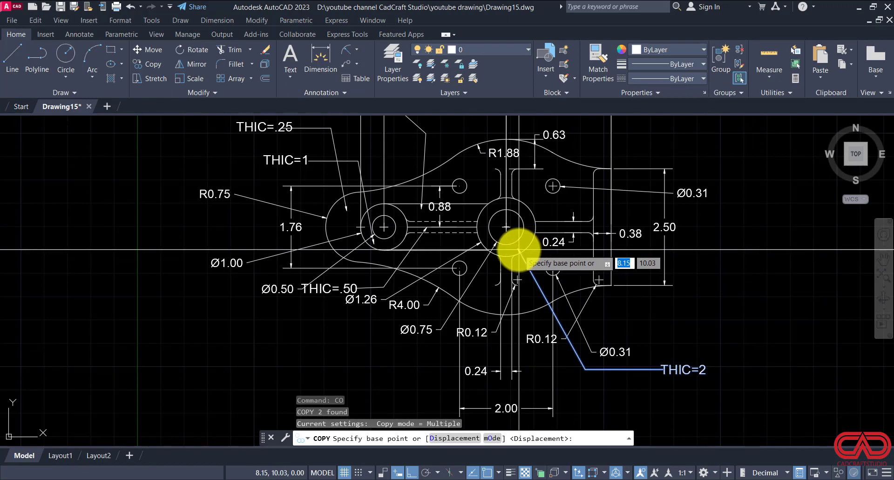
left_click(604, 249)
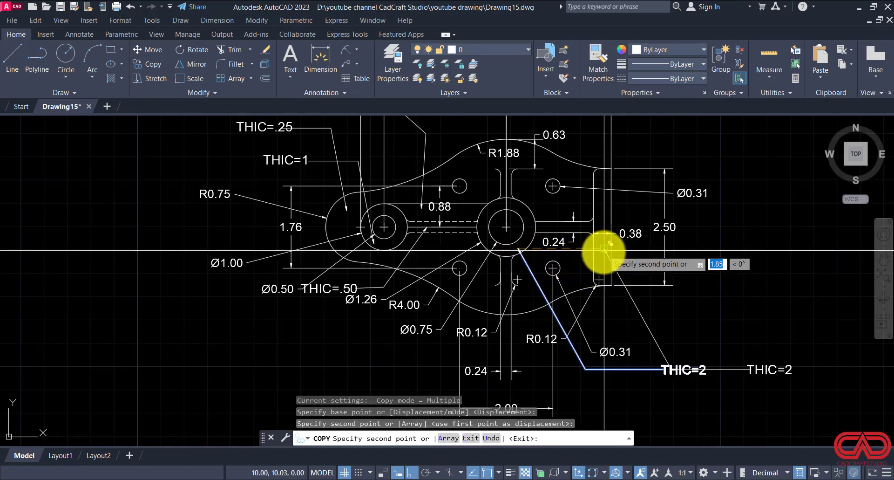
key("Escape")
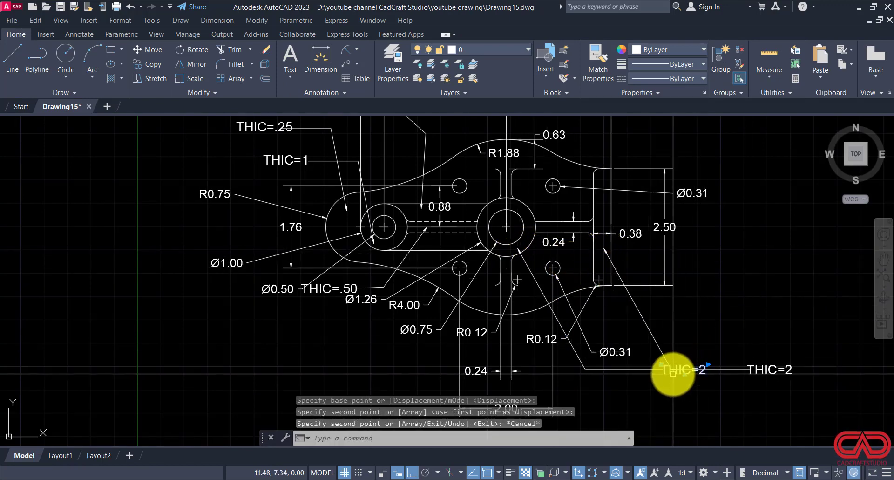
key("Escape")
Step: Stretch the bend of the flange's THIC=2 leader straight up, clear of the central boss's THIC=2 text
left_click(725, 369)
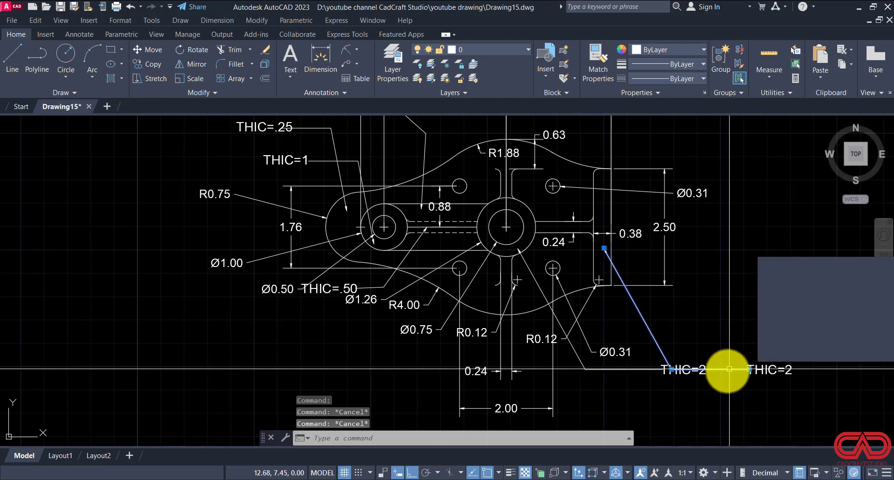
left_click(671, 369)
left_click(672, 339)
key("Escape")
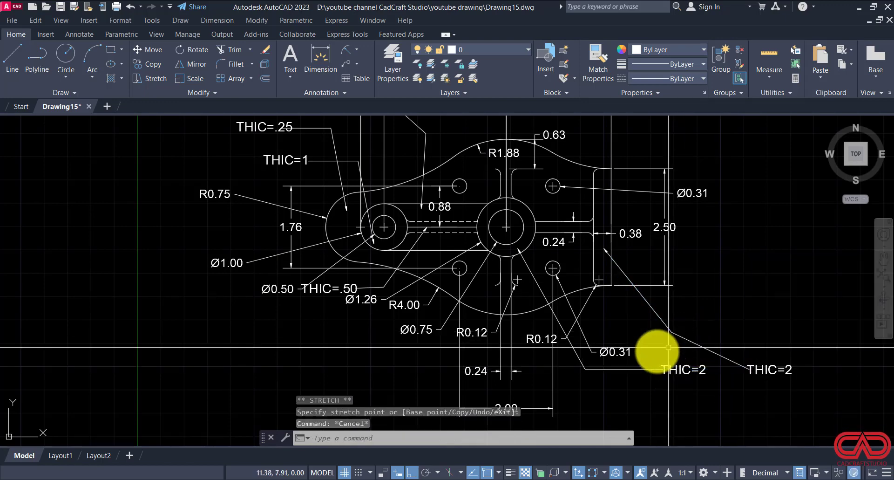
key("Escape")
left_click(785, 332)
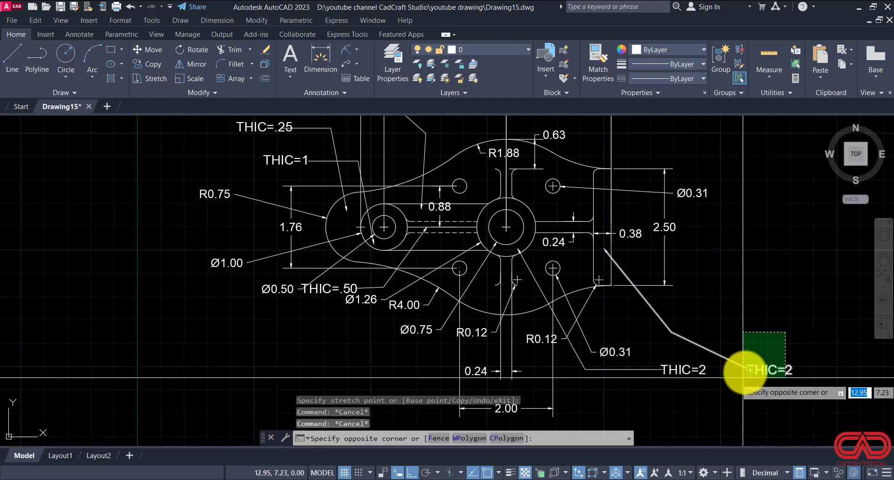
key("Escape")
Step: Copy the flange leader without its text so the arrowhead points into the rib between the central boss and the flange
left_click(664, 344)
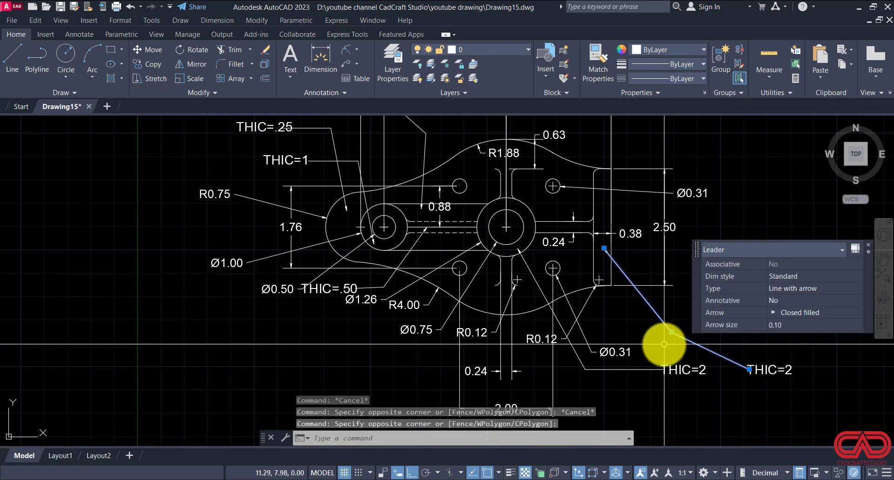
type("co")
key("Return")
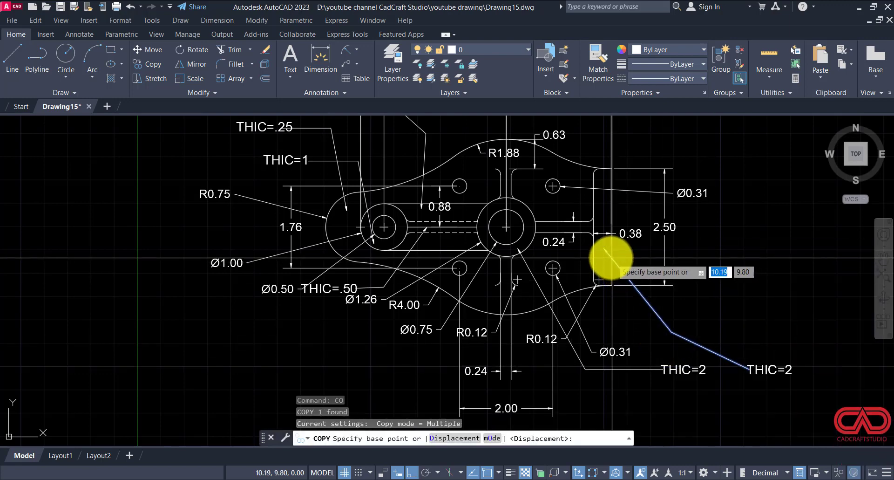
left_click(603, 250)
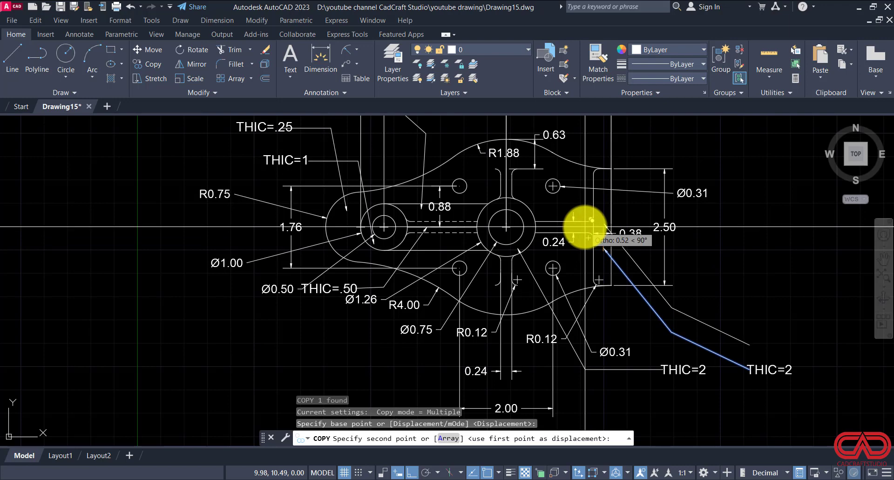
scroll(585, 227, "up", 2)
key("F8")
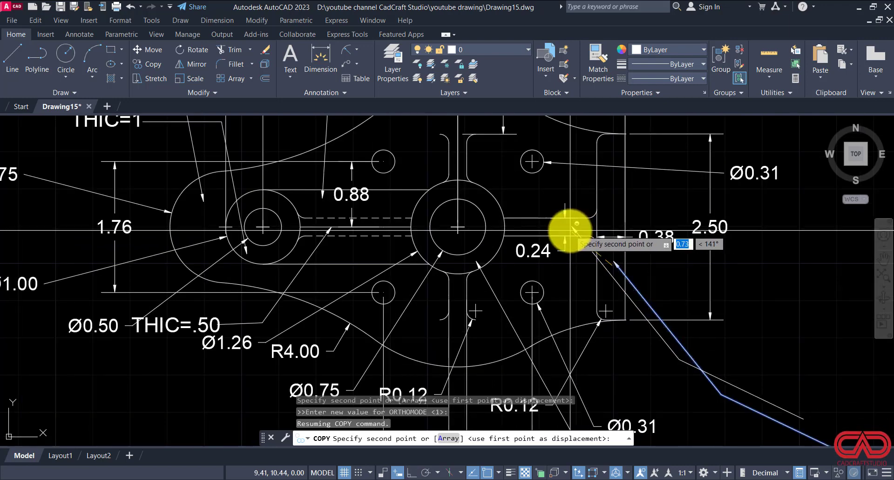
left_click(567, 230)
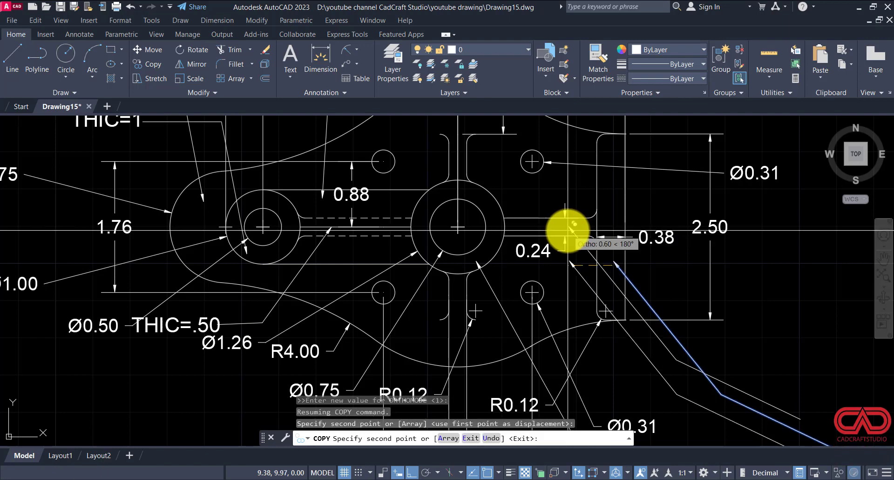
key("Escape")
Step: Stretch the bend of the copied rib leader straight up by about 1.05
left_click(674, 362)
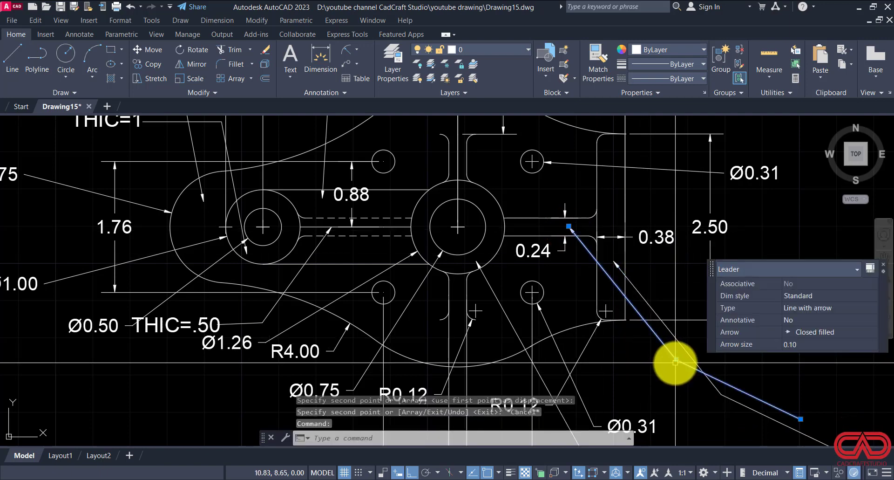
left_click(676, 360)
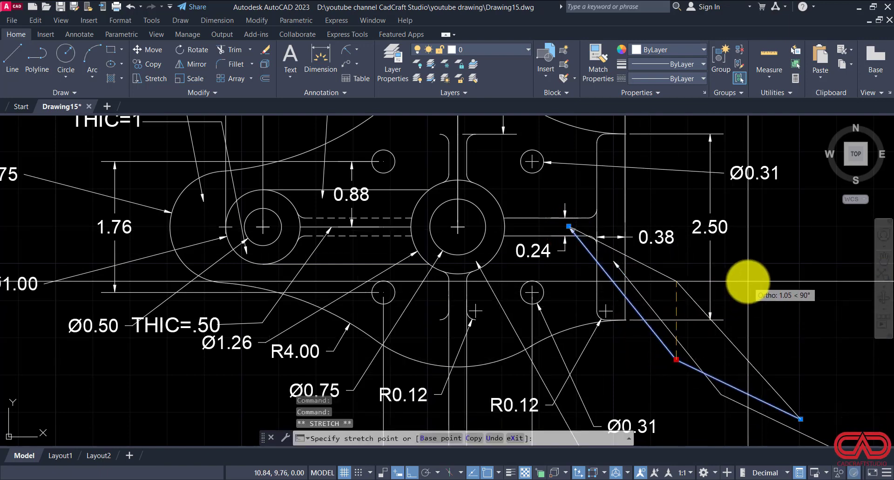
key("Escape")
key("Escape")
Step: Stretch the tail end of the copied rib leader straight up, beyond the 2.50 dimension, so its last segment slopes only slightly
left_click(779, 388)
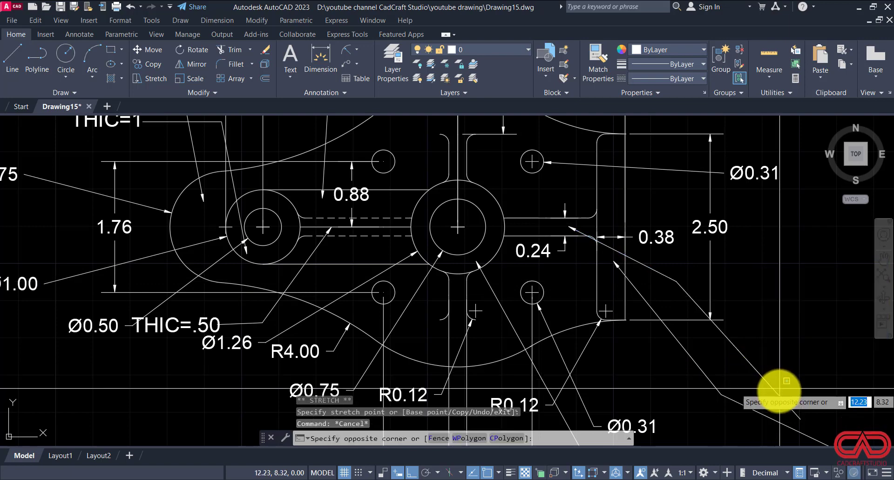
left_click(775, 394)
middle_click_drag(708, 385, 529, 344)
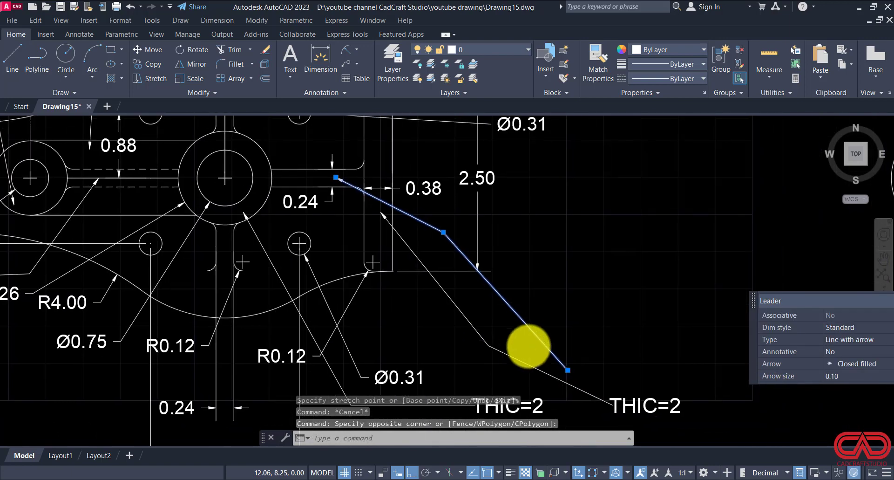
left_click(567, 370)
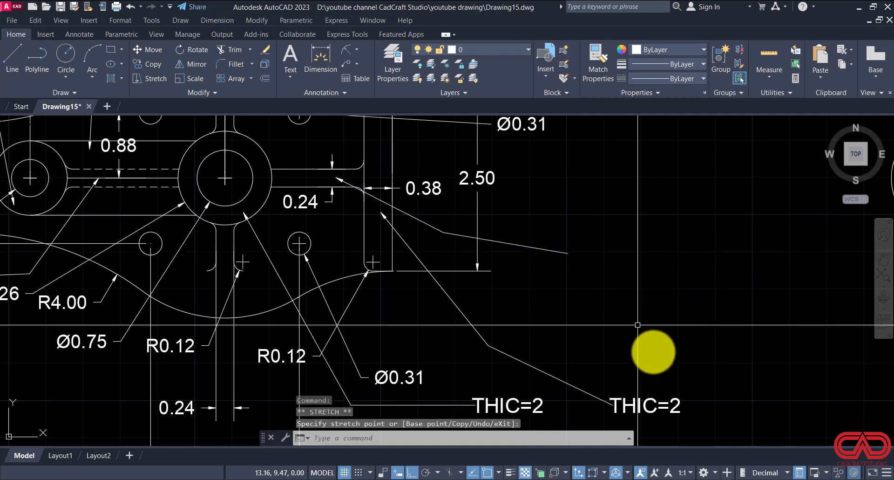
key("Escape")
Step: Copy the flange leader's THIC=2 text to the tail end of the rib leader
left_click(652, 406)
type("c")
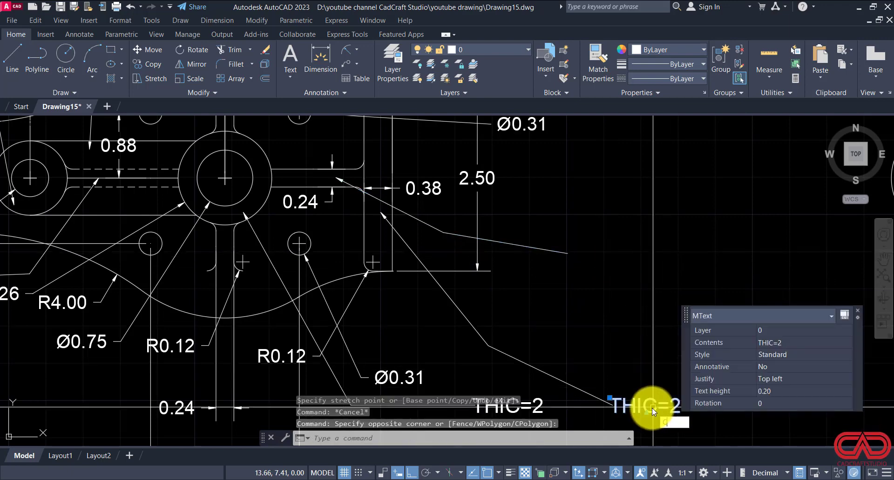
type("o")
key("Return")
left_click(651, 403)
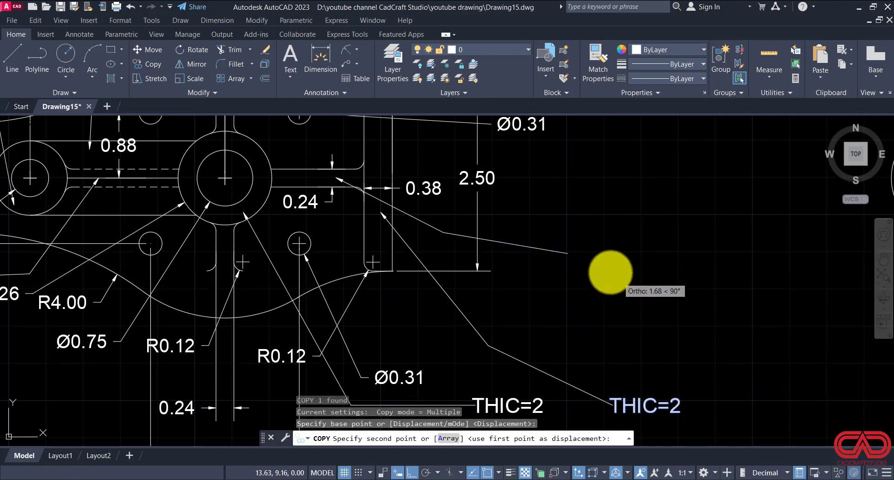
left_click(606, 252, "shift")
key("Escape")
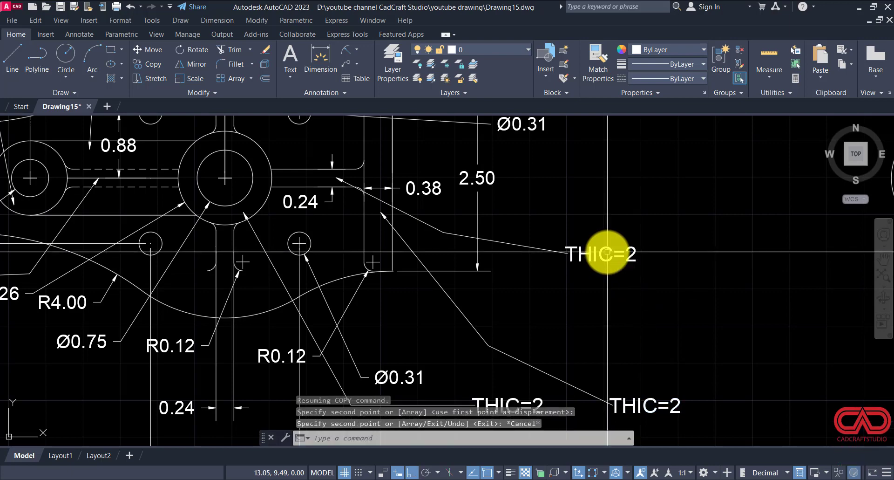
Step: Change the copied text at the rib leader to THIC=1.5
left_click(605, 252)
double_click(631, 259)
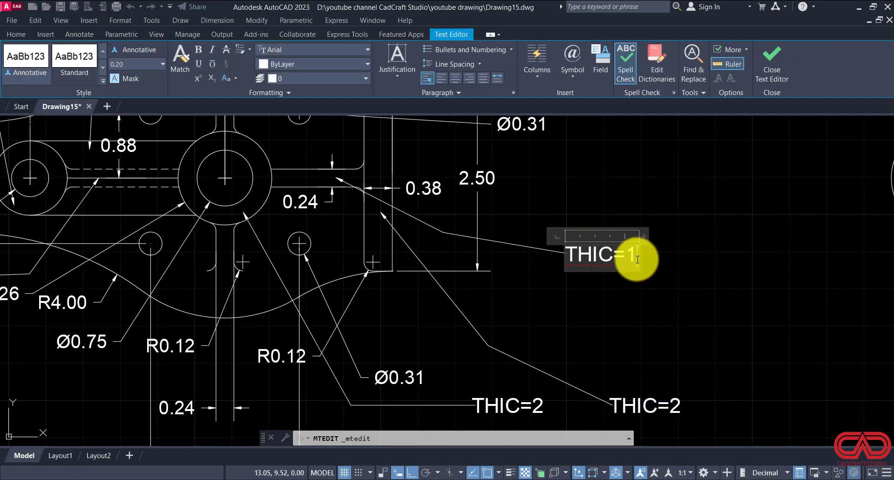
left_click(651, 317)
scroll(692, 309, "down", 2)
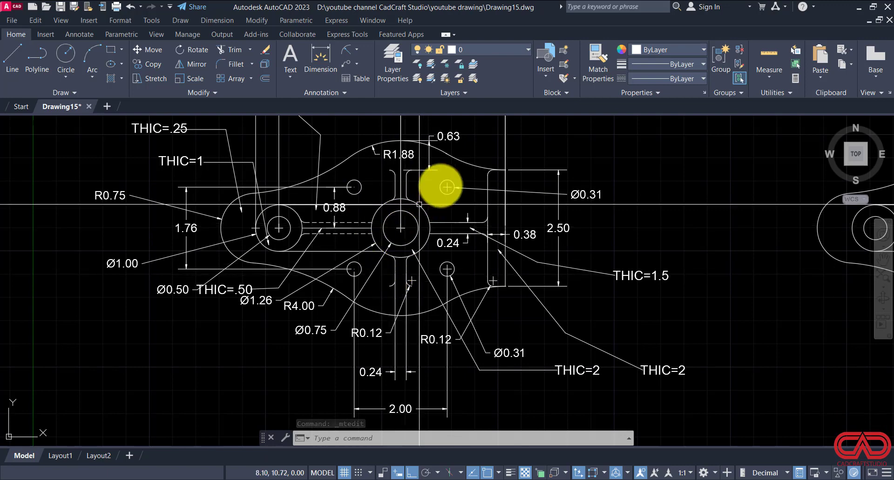
scroll(295, 274, "down", 4)
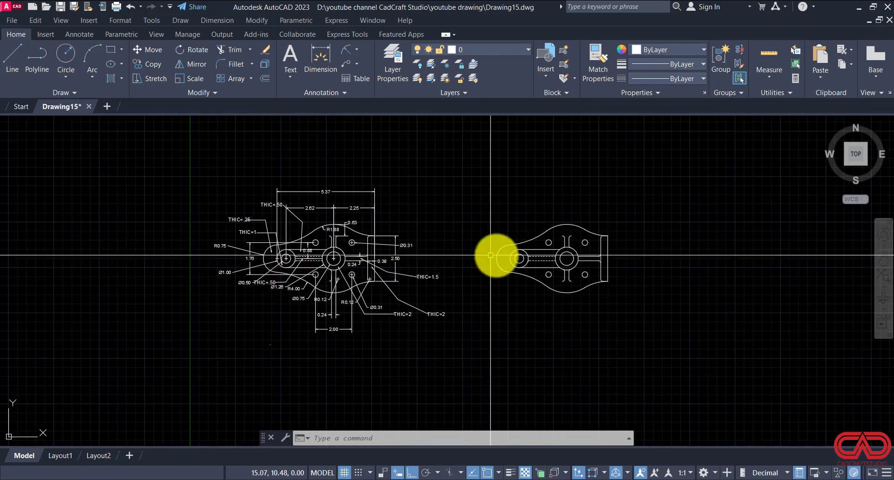
scroll(443, 216, "up", 5)
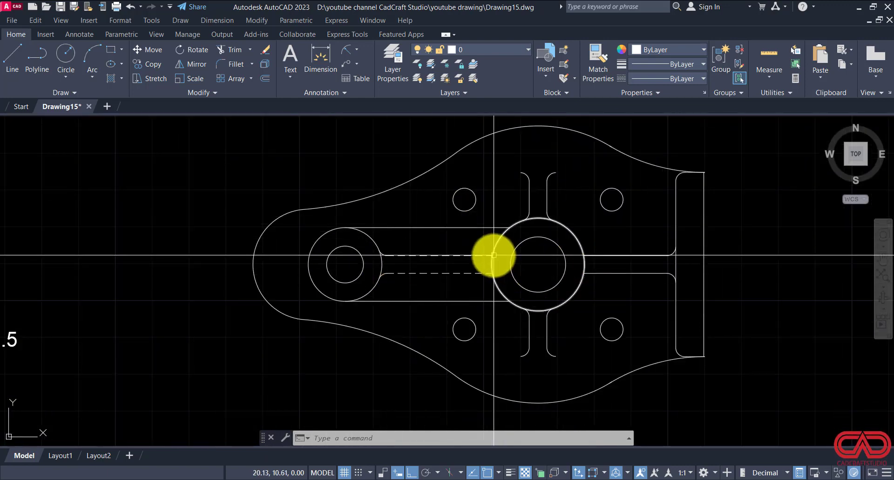
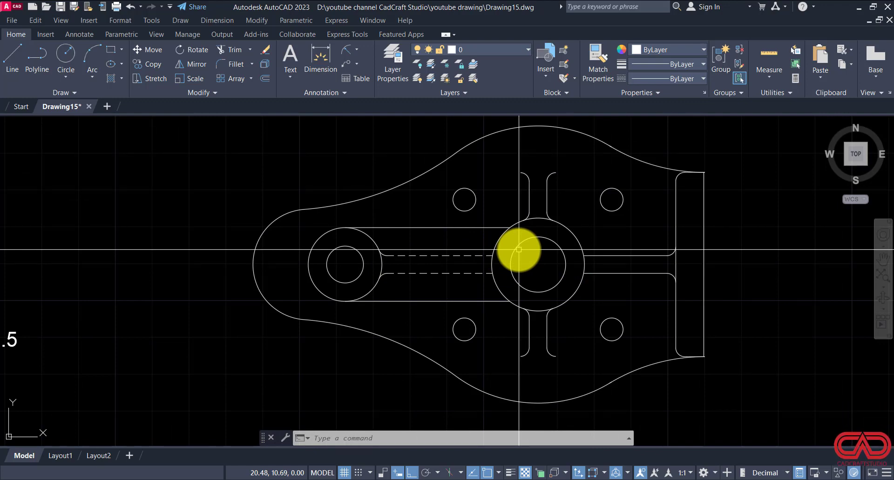
Step: Examine the isometric view in DWG NO 15.pdf for the part's shape, then return to the AutoCAD drawing
key("alt+Tab")
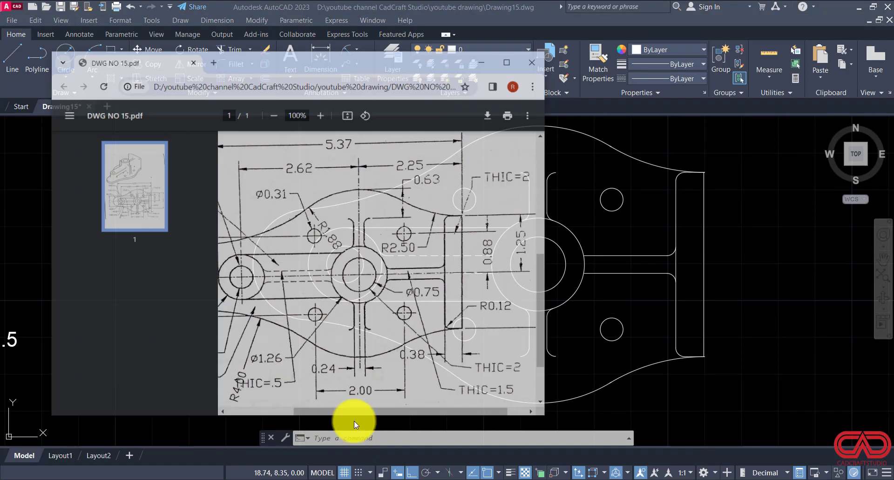
scroll(379, 291, "up", 8)
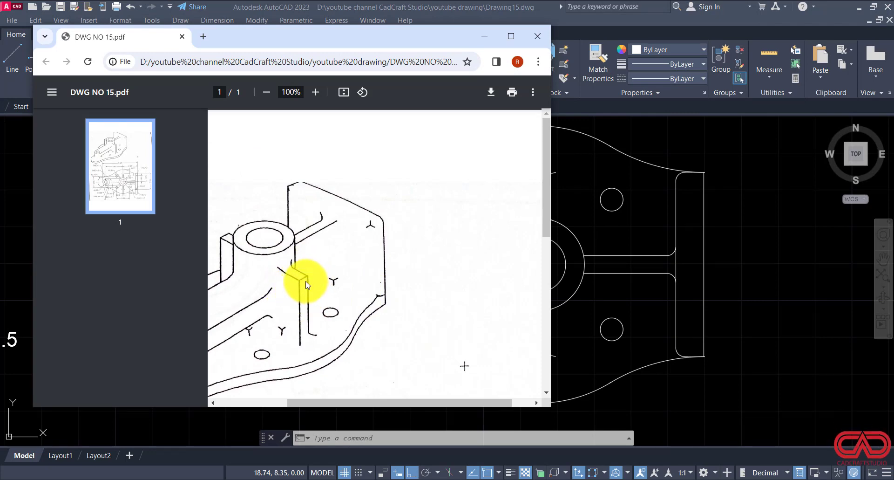
left_click_drag(364, 402, 303, 402)
scroll(322, 362, "down", 2)
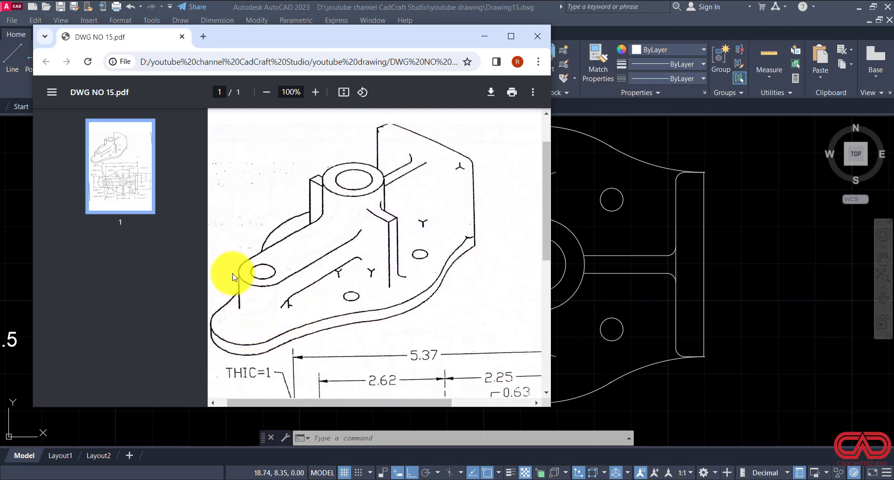
left_click(485, 42)
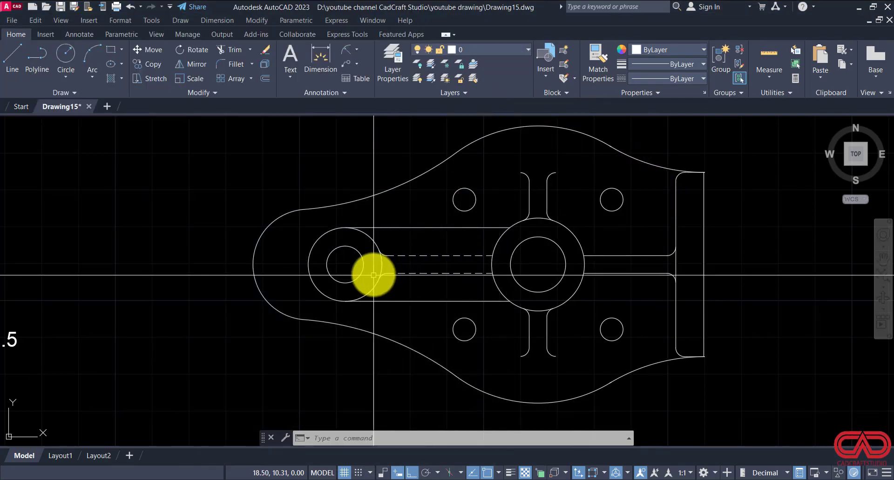
Step: Copy the whole undimensioned plan view four times in a vertical column, two copies below the original and two above it
scroll(510, 273, "down", 2)
scroll(782, 153, "down", 2)
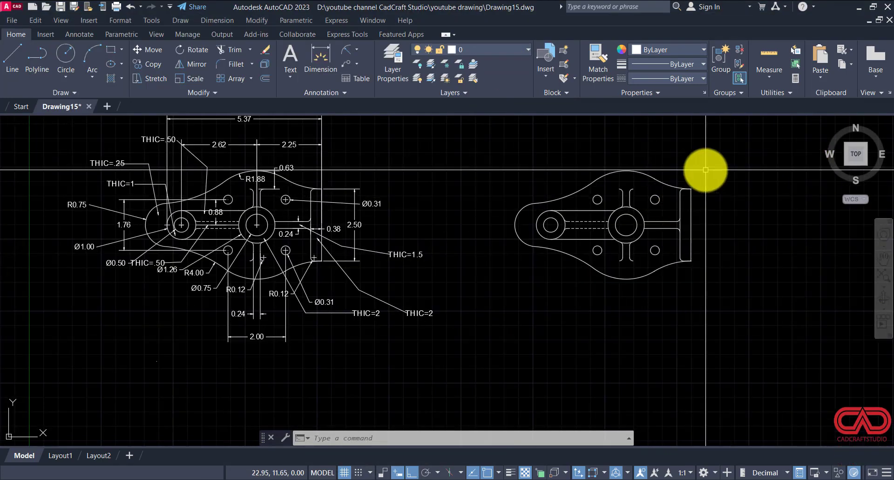
left_click(720, 154)
left_click(481, 300)
type("C")
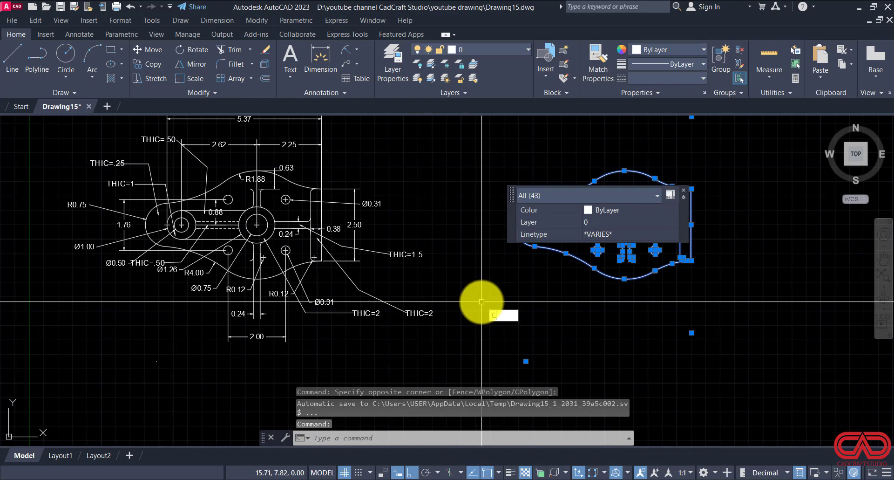
type("O")
key("Return")
left_click(716, 198)
left_click(706, 359)
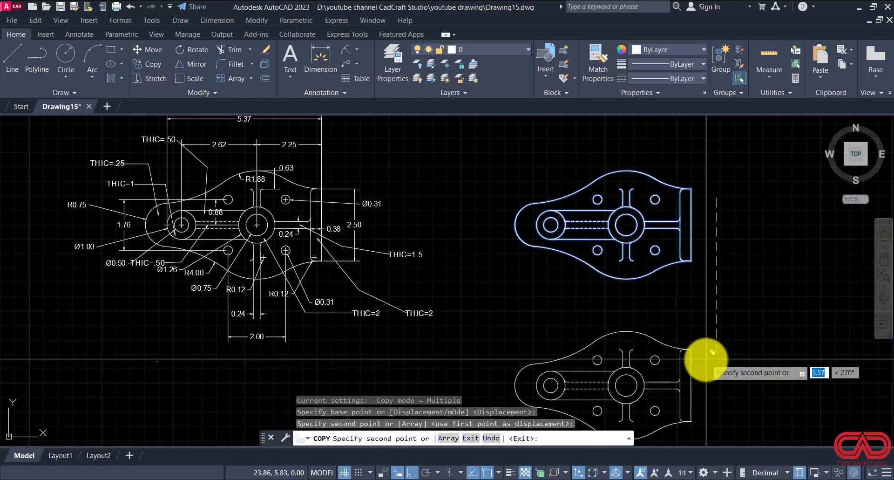
scroll(725, 294, "down", 3)
left_click(739, 395)
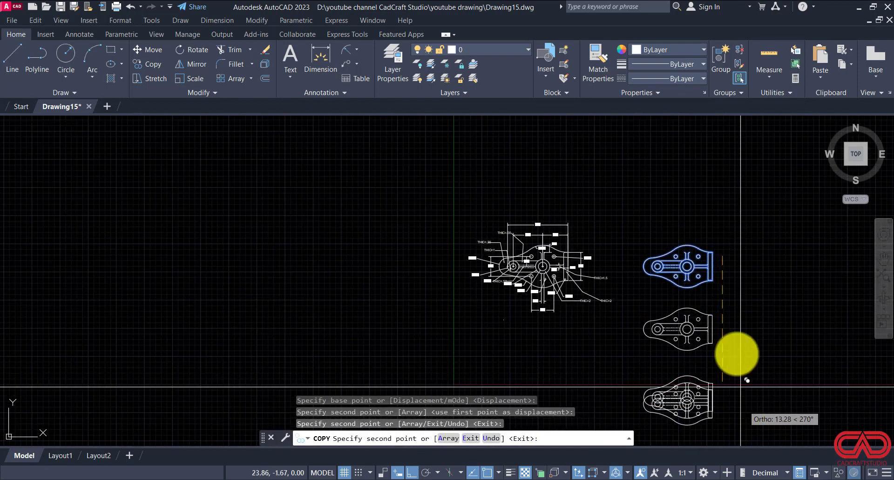
left_click(734, 178)
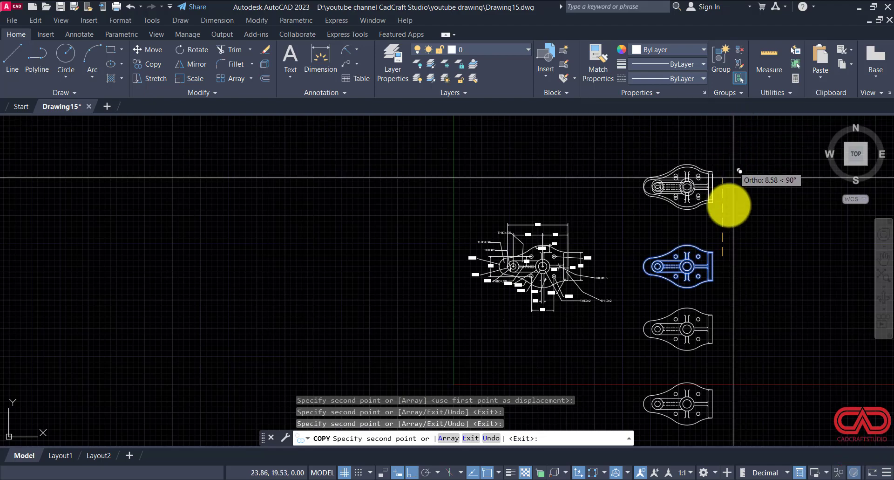
middle_click_drag(722, 248, 709, 336)
left_click(715, 197)
key("Escape")
key("Escape")
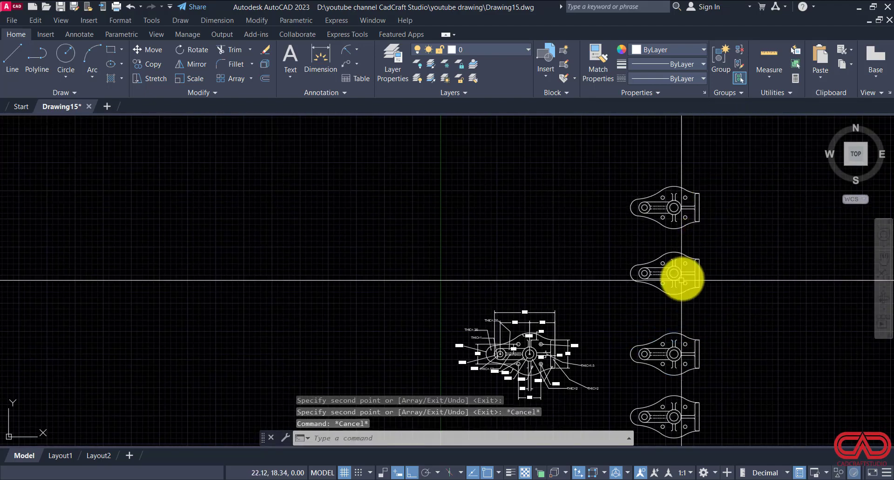
Step: Presspull the end flange area of the copy directly above the original undimensioned view to a height of 2
scroll(652, 289, "up", 7)
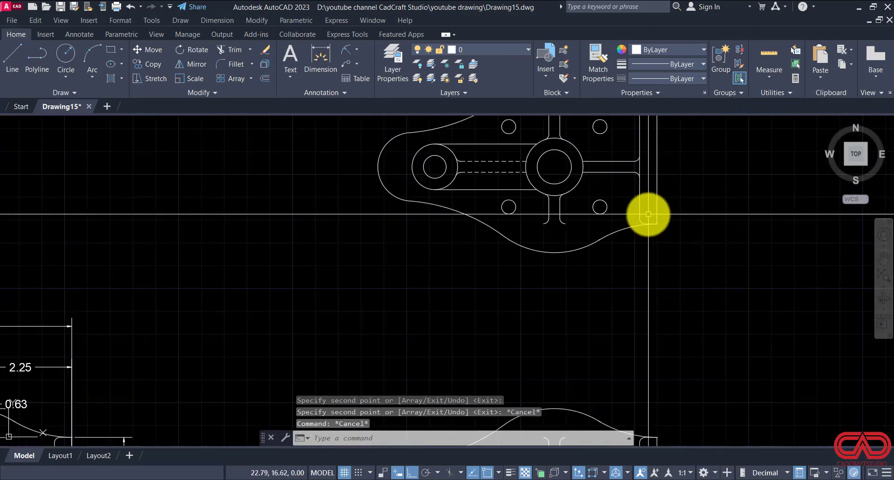
scroll(648, 214, "down", 3)
middle_click_drag(325, 415, 298, 317)
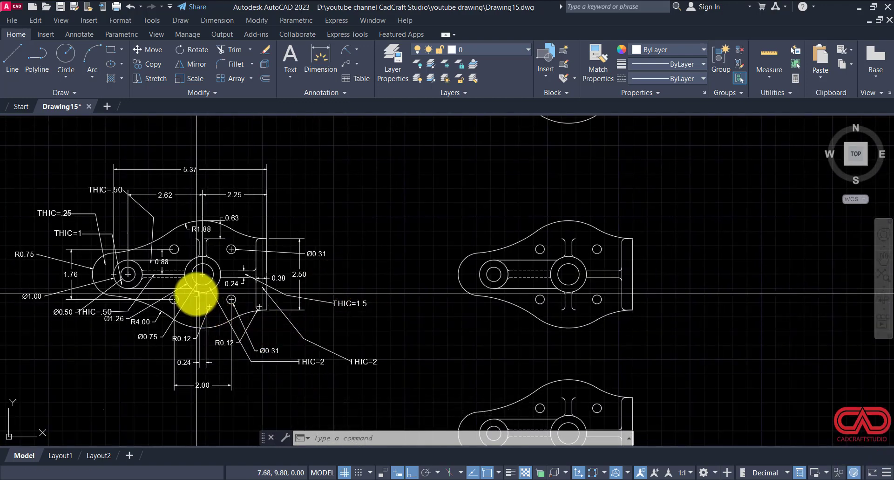
scroll(145, 329, "down", 4)
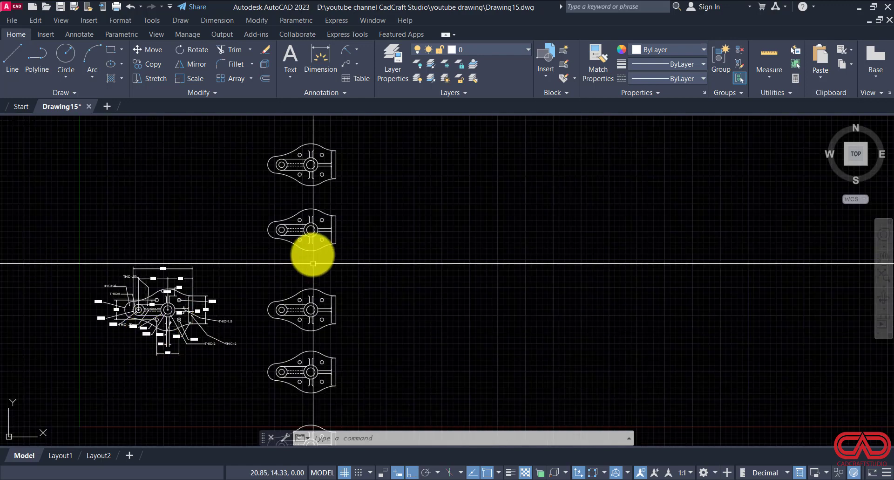
scroll(290, 220, "up", 4)
scroll(382, 295, "down", 3)
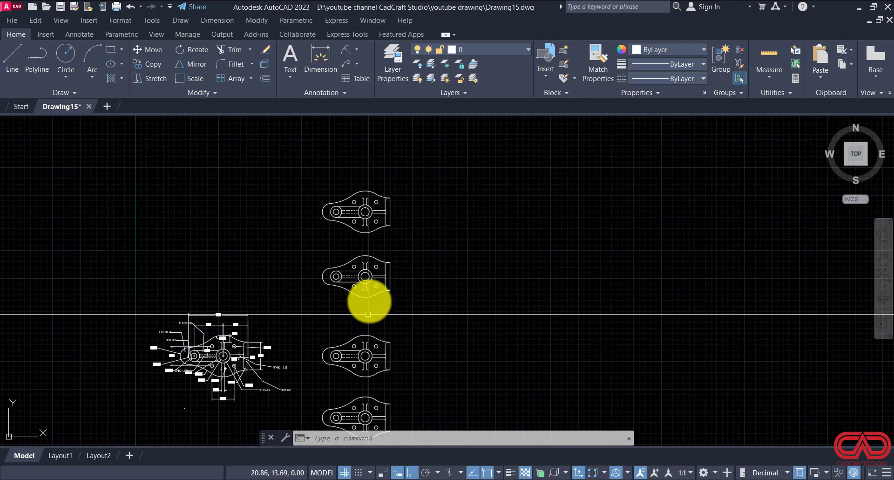
scroll(359, 273, "up", 4)
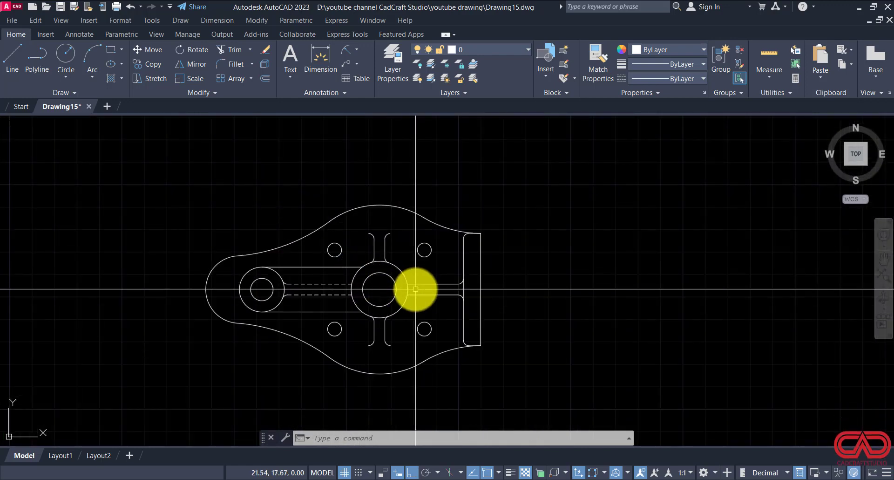
type("PRES")
key("Return")
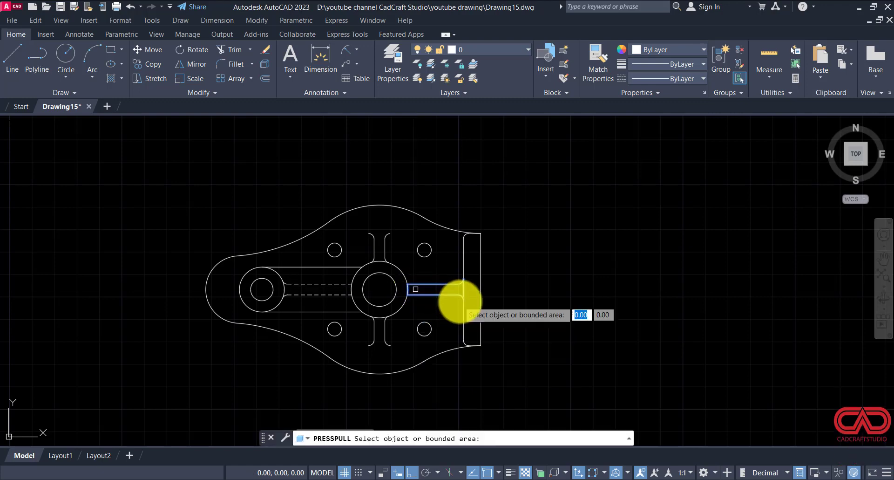
left_click(473, 295)
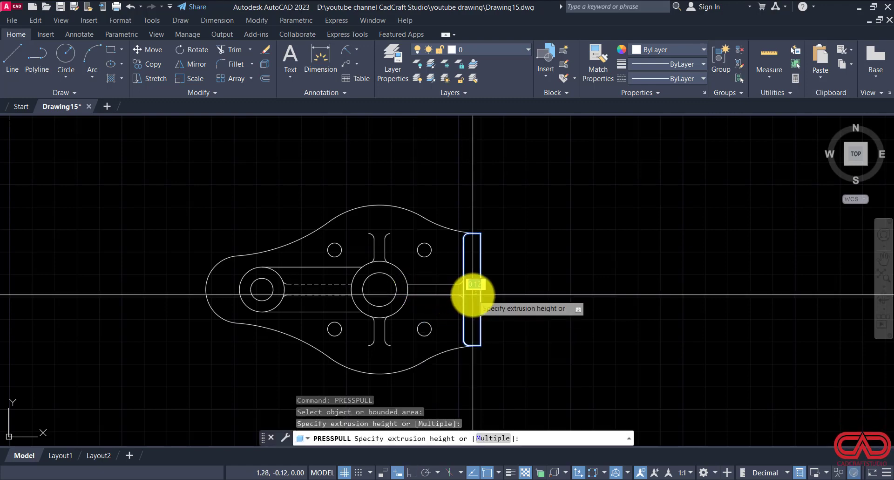
key("Return")
Step: Presspull the ring between the two concentric circles of the central hub to a height of 2
key("Return")
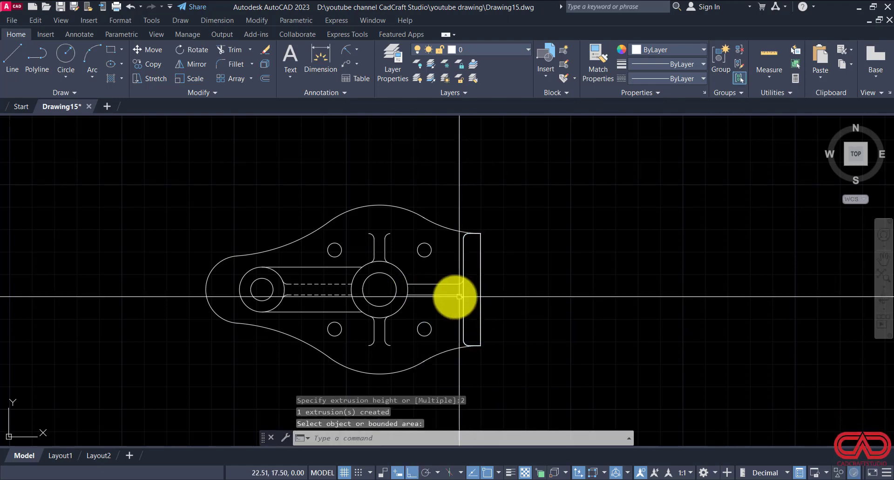
key("Return")
left_click(397, 301)
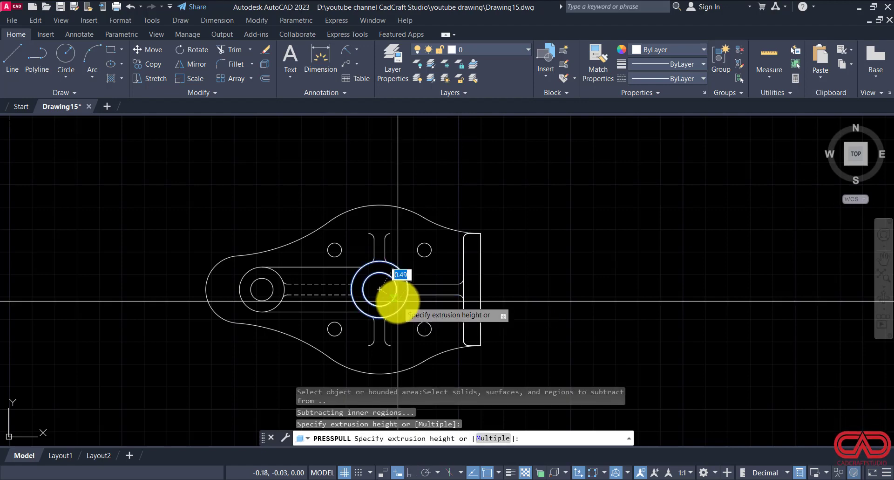
type("2")
key("Return")
key("Return")
key("Return")
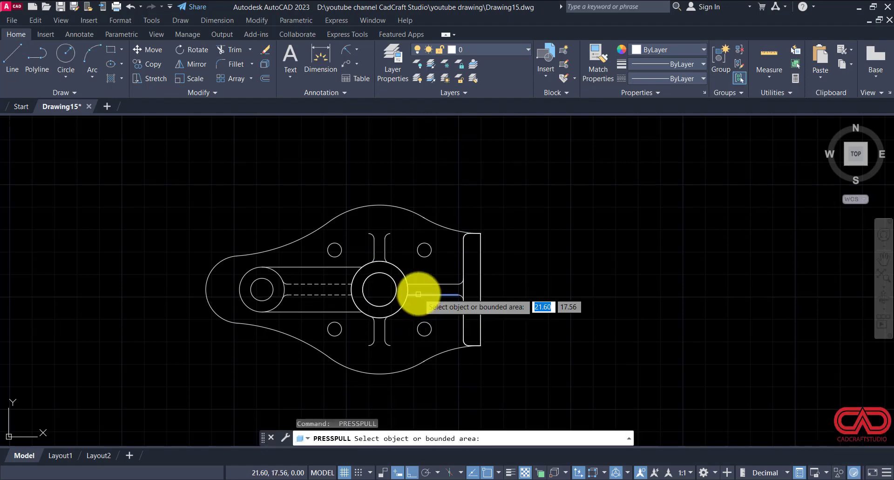
Step: Presspull the horizontal rib between the central hub and the end flange to a height of 1.5
left_click(422, 289)
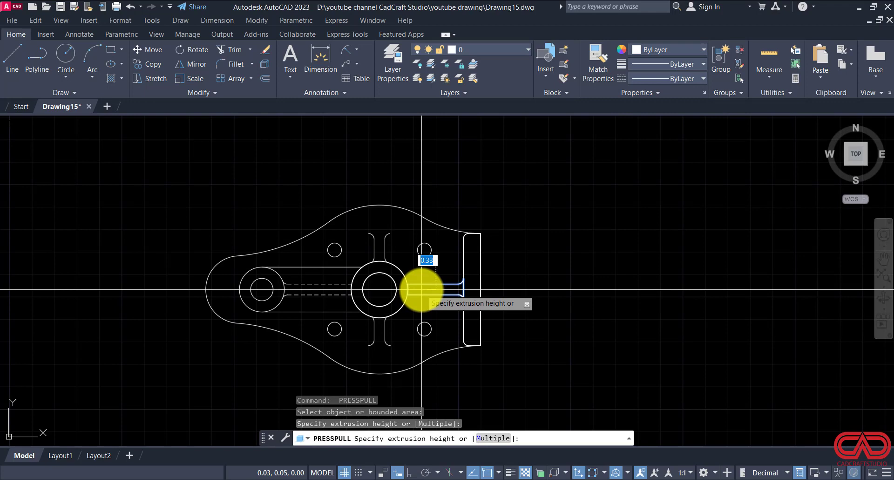
type("1.5")
key("Return")
key("Return")
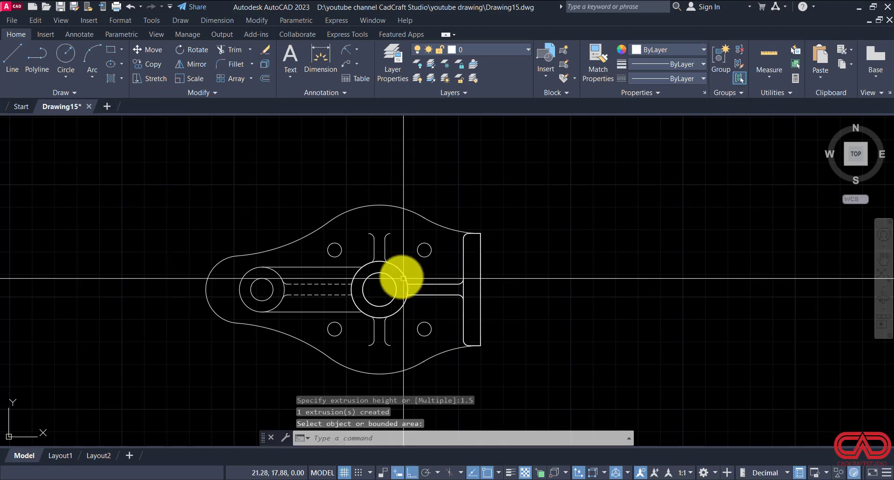
Step: Close the open outer end of the rib above the hub with a line joining its two fillet ends
type("l")
key("Return")
scroll(388, 215, "up", 5)
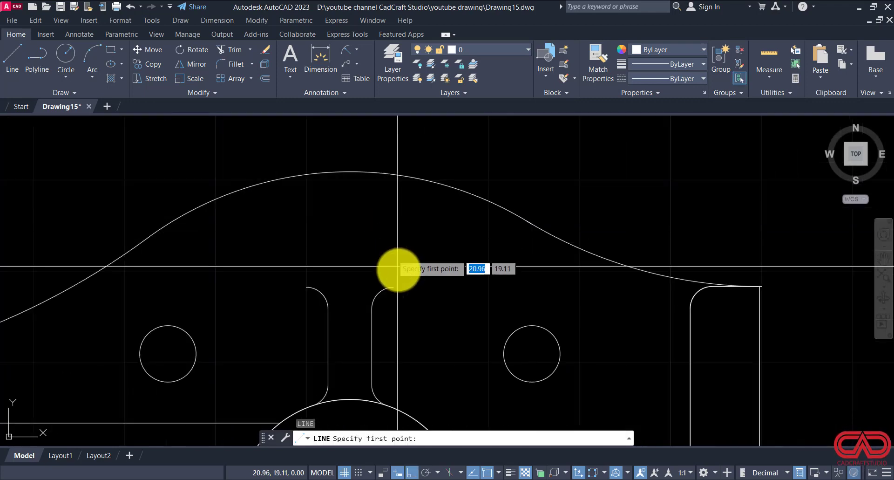
left_click(394, 286)
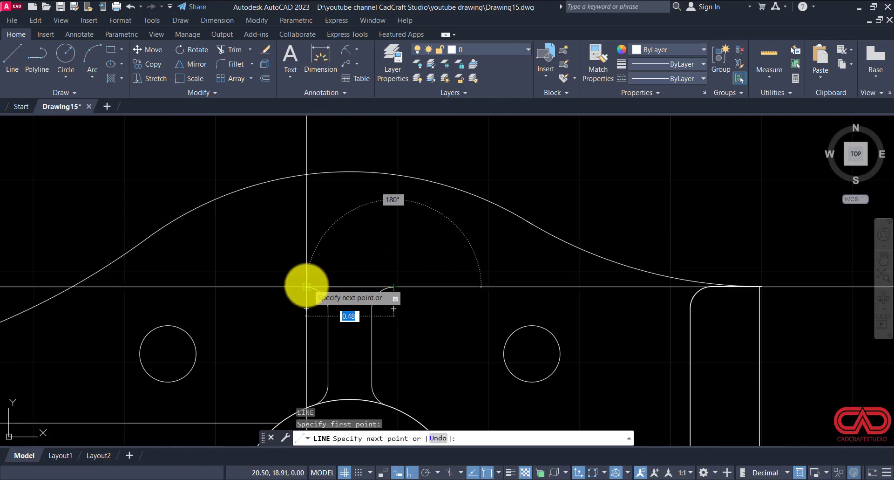
key("Escape")
scroll(326, 261, "down", 4)
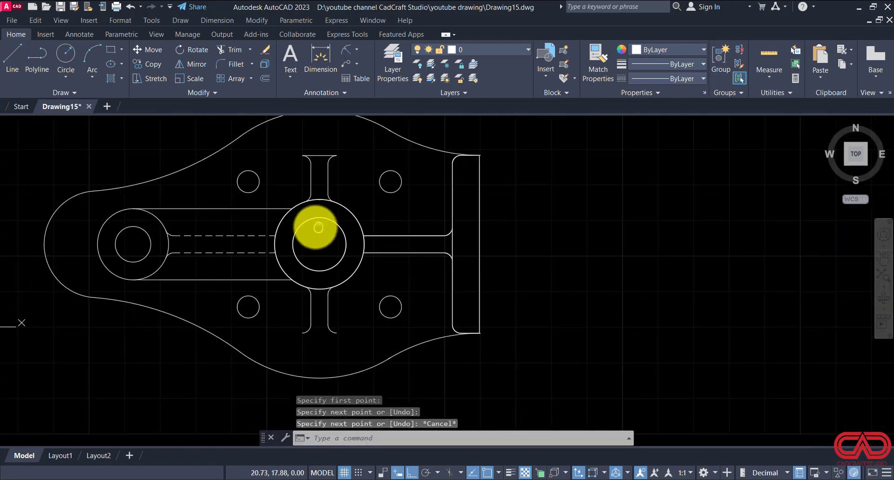
Step: Close the open outer end of the rib below the hub with a line between its fillet endpoints
scroll(299, 334, "up", 5)
key("Return")
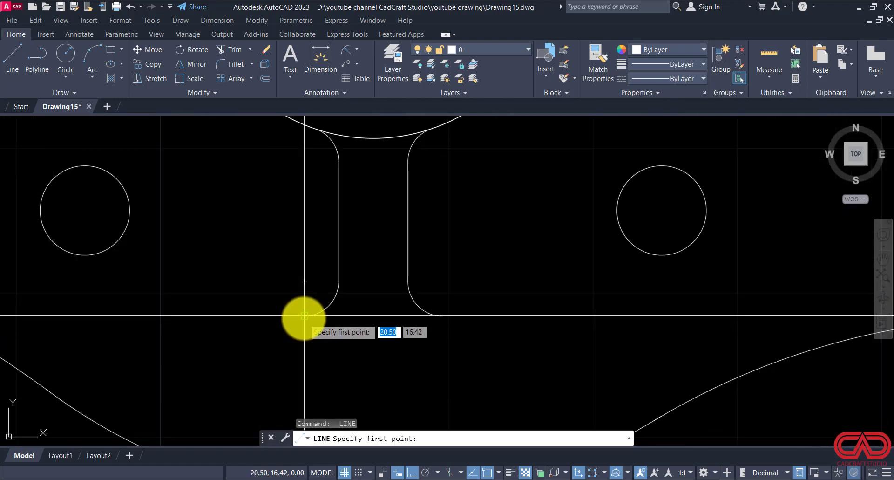
left_click(304, 316)
left_click(440, 316)
key("Escape")
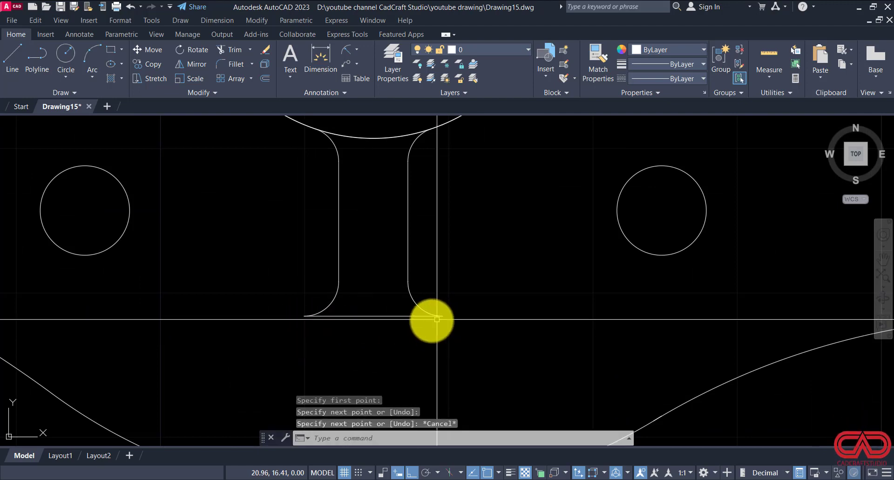
Step: Presspull the closed ribs below and above the central hub to a height of 1.5 each
scroll(435, 319, "down", 2)
type("PR")
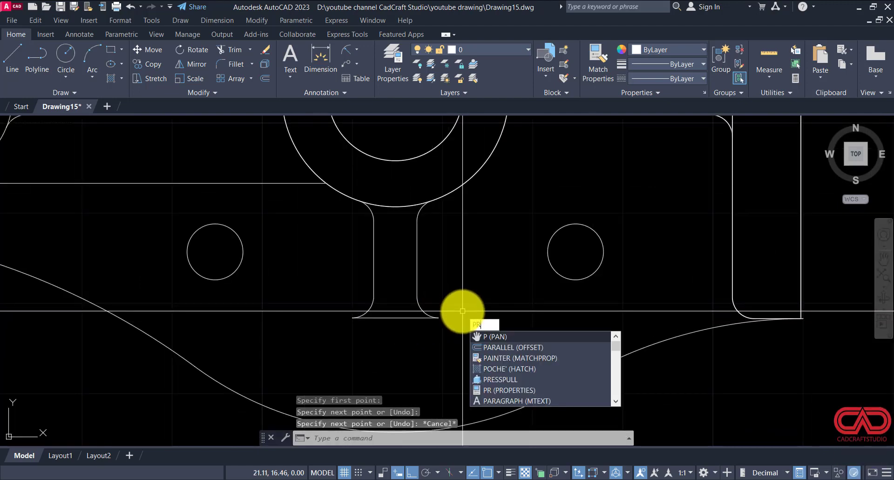
type("ESSPULL")
key("Return")
left_click(402, 292)
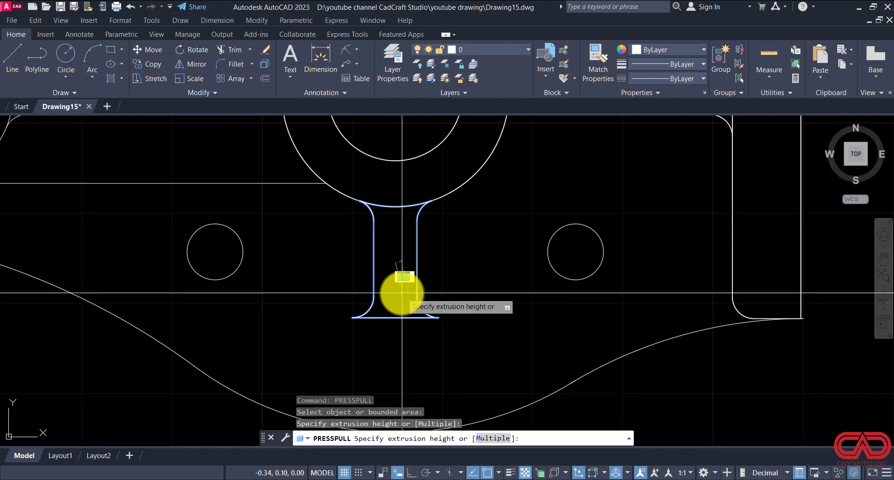
key("Return")
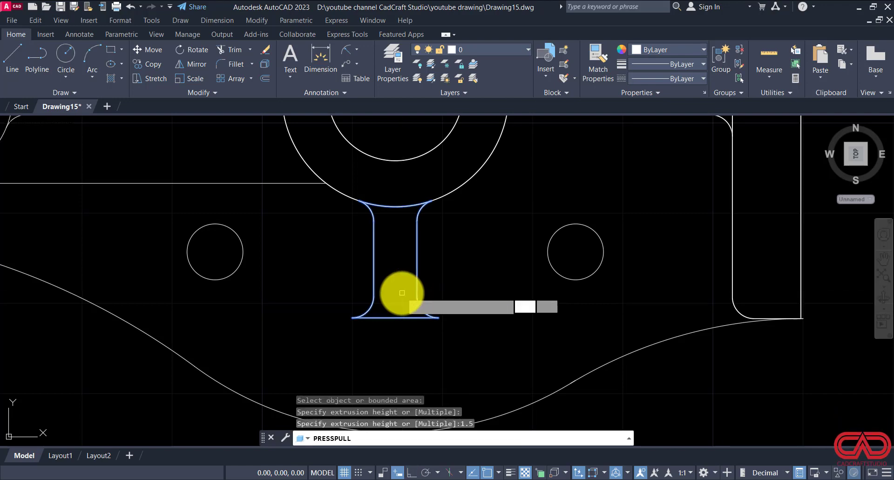
scroll(429, 329, "down", 5)
left_click(416, 169)
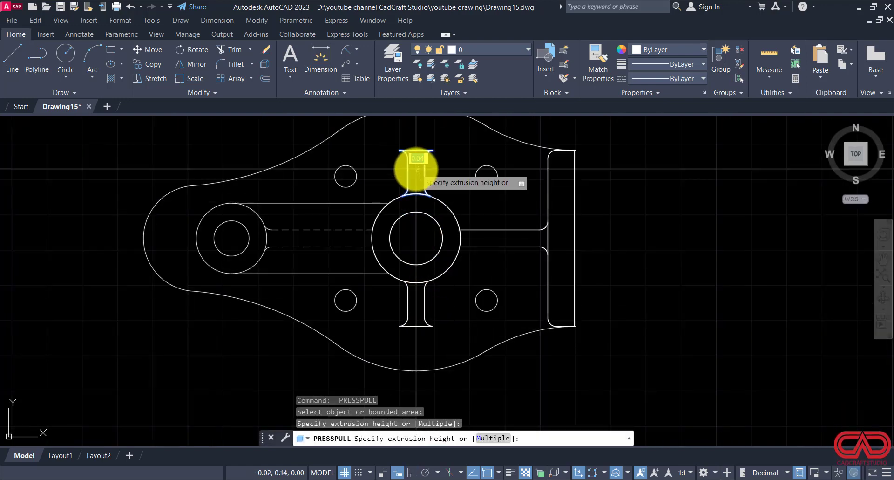
key("Return")
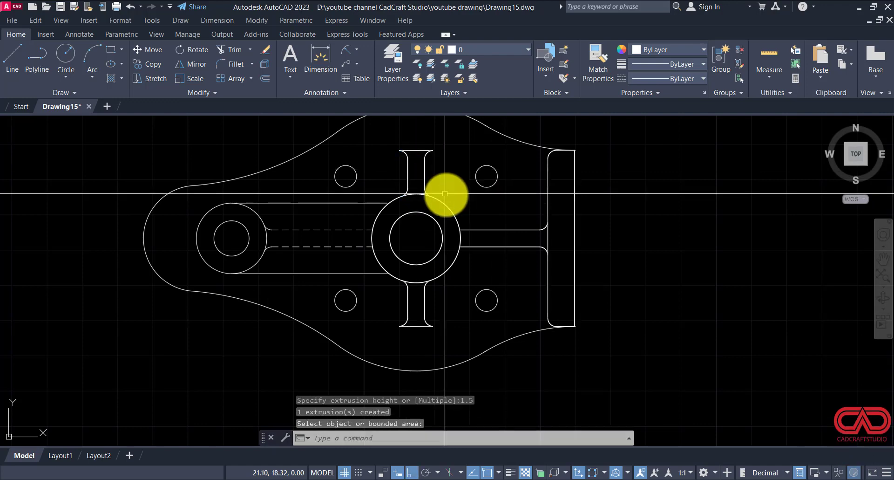
scroll(513, 239, "down", 5)
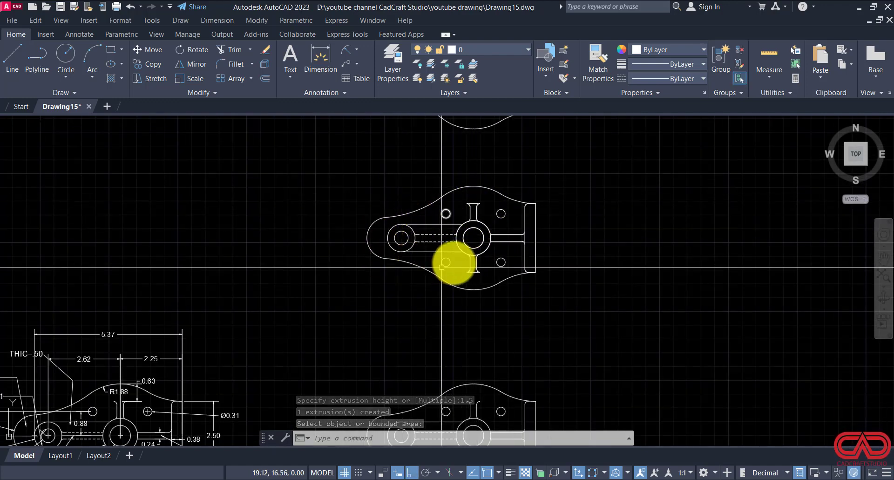
scroll(407, 252, "up", 2)
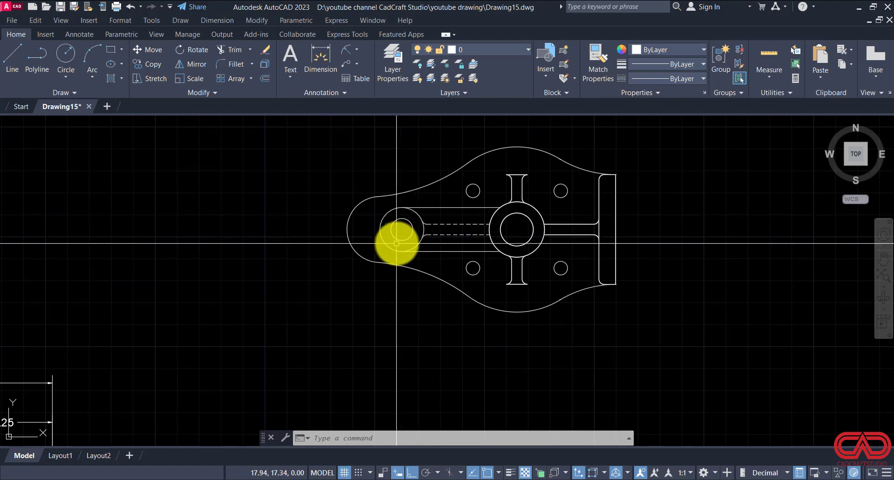
scroll(370, 224, "up", 2)
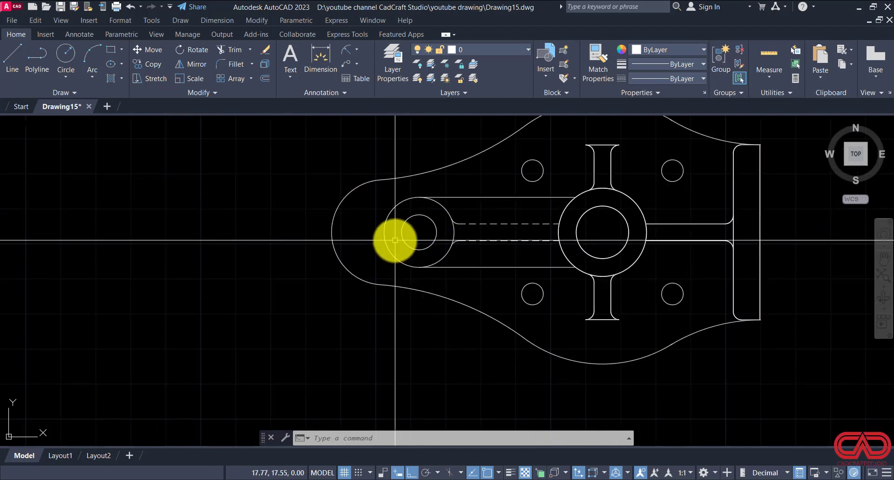
Step: Presspull the ring between the outer and inner circles of the small end boss
type("p")
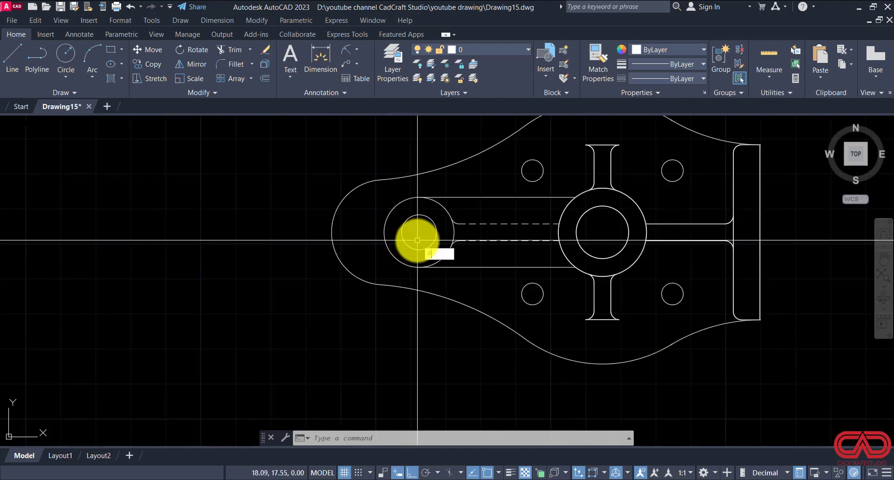
type("res")
key("Return")
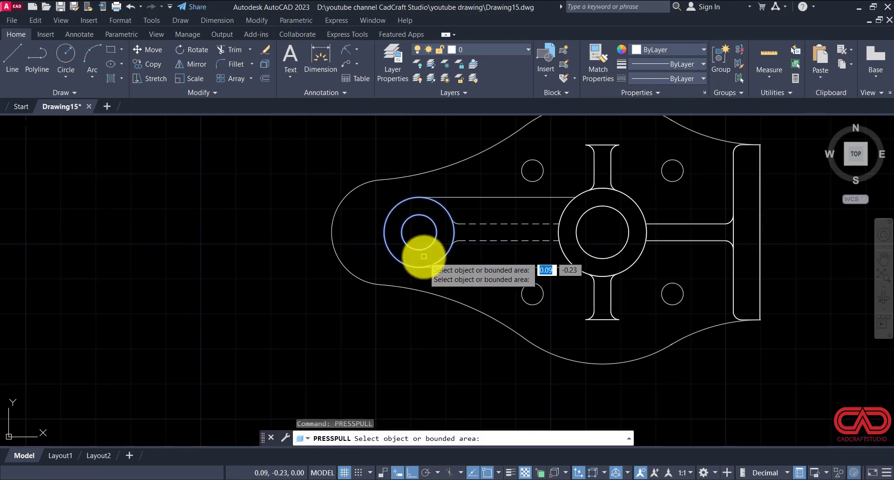
left_click(424, 256)
left_click(424, 256)
key("Return")
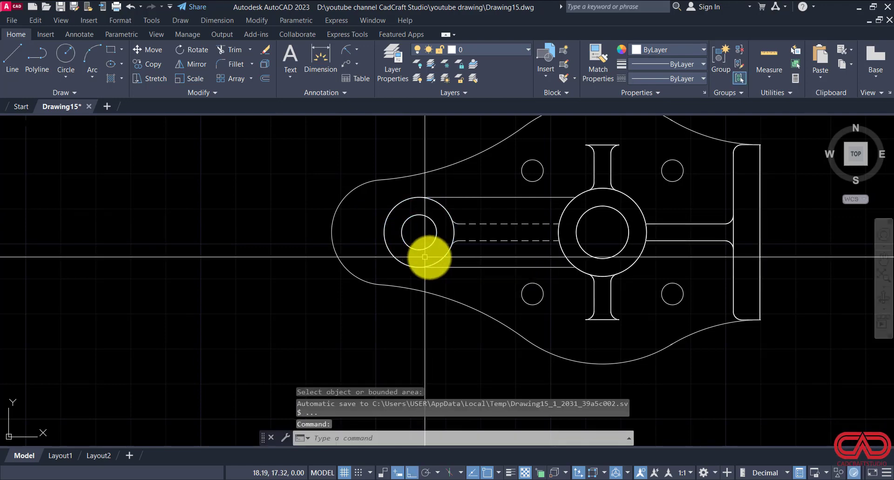
Step: Examine the thickness notes for the arm and the dashed rib on the dimensioned plan
scroll(502, 235, "up", 2)
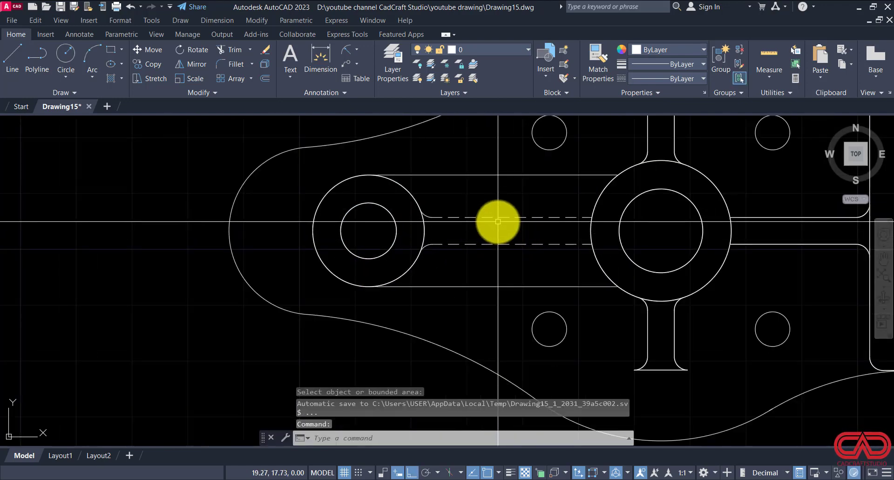
scroll(513, 219, "down", 8)
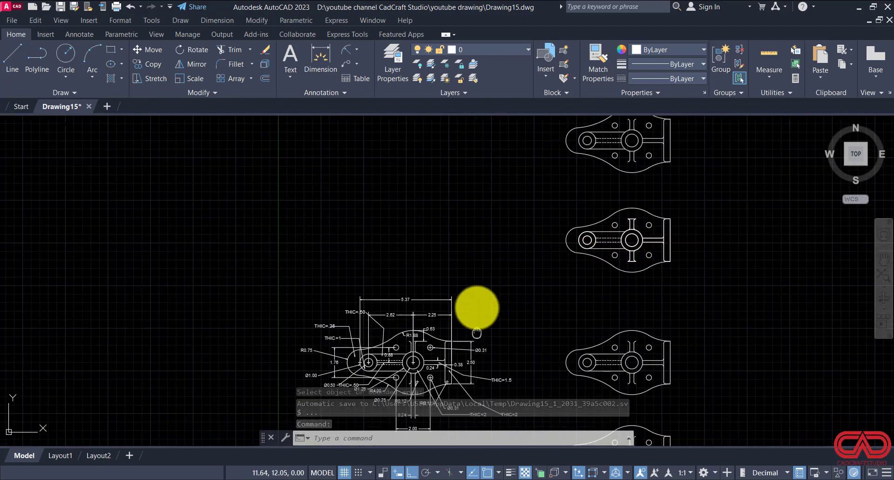
scroll(368, 318, "up", 6)
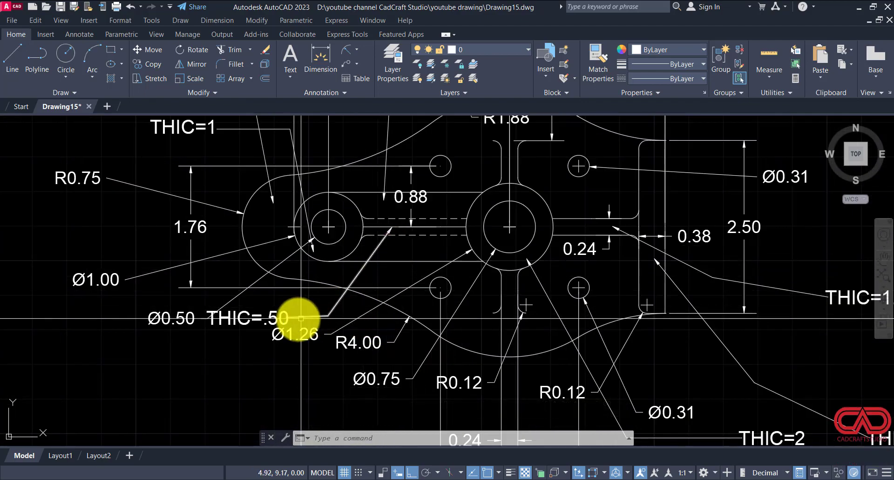
scroll(296, 321, "down", 4)
scroll(343, 253, "up", 4)
scroll(291, 361, "down", 3)
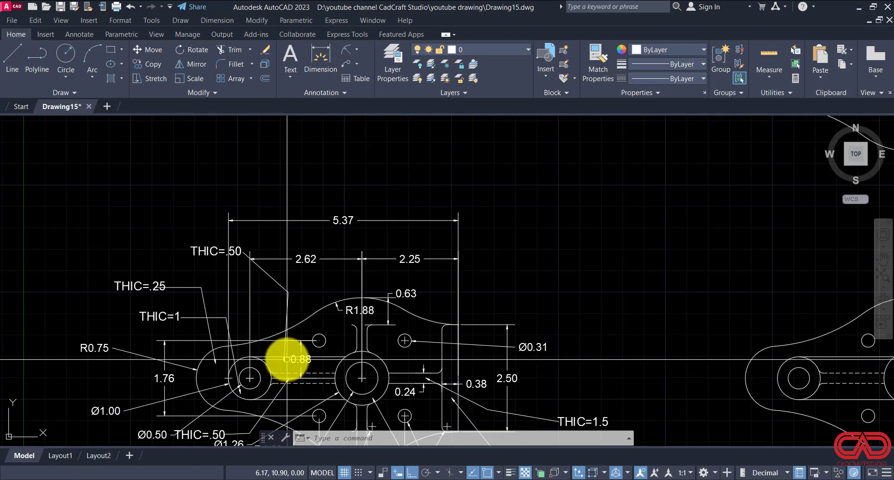
scroll(236, 244, "up", 2)
scroll(229, 256, "down", 4)
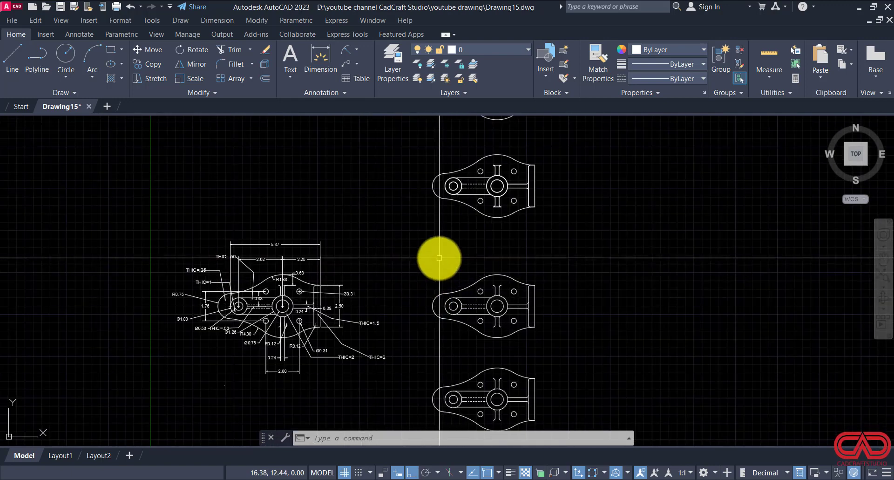
Step: Presspull the dashed rib between the small boss and central hub to a height of .5 in the plan copy beside the dimensioned drawing
scroll(485, 303, "up", 5)
scroll(429, 313, "up", 2)
type("presspull")
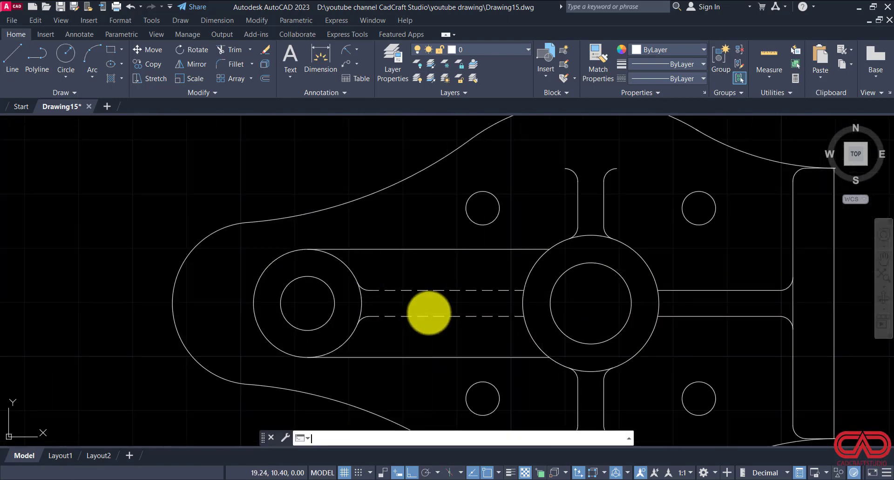
key("Return")
left_click(429, 308)
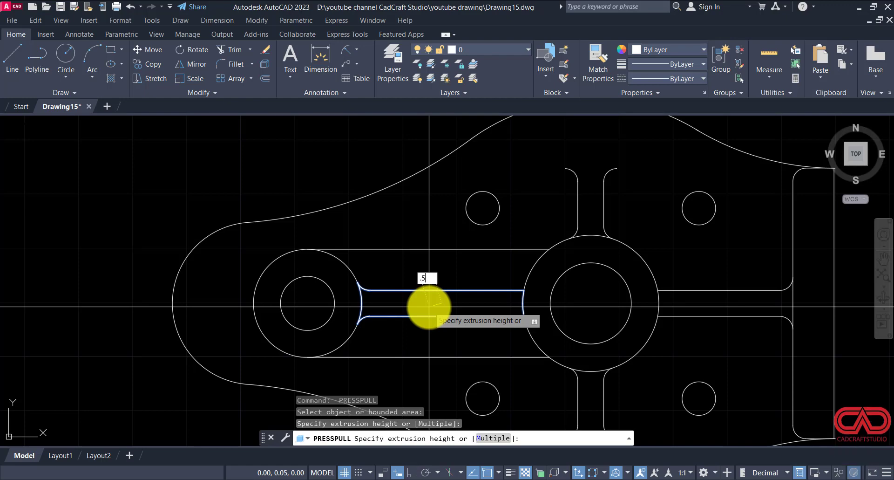
scroll(429, 308, "down", 3)
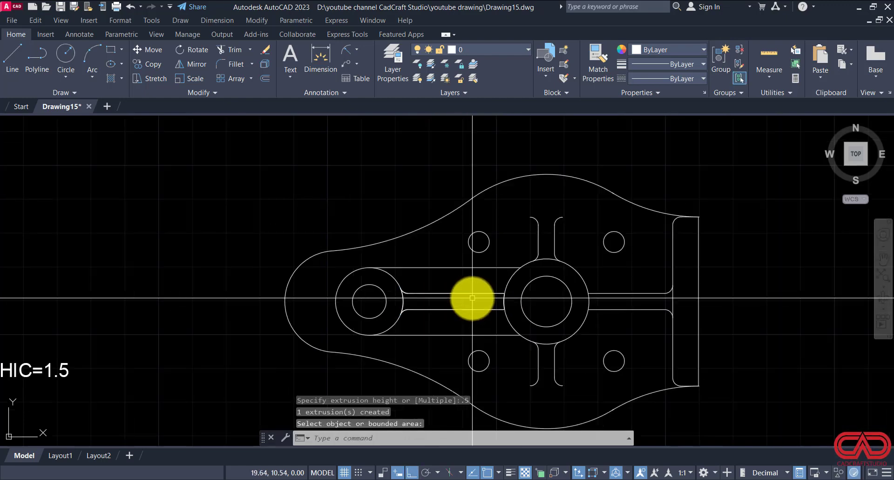
key("Escape")
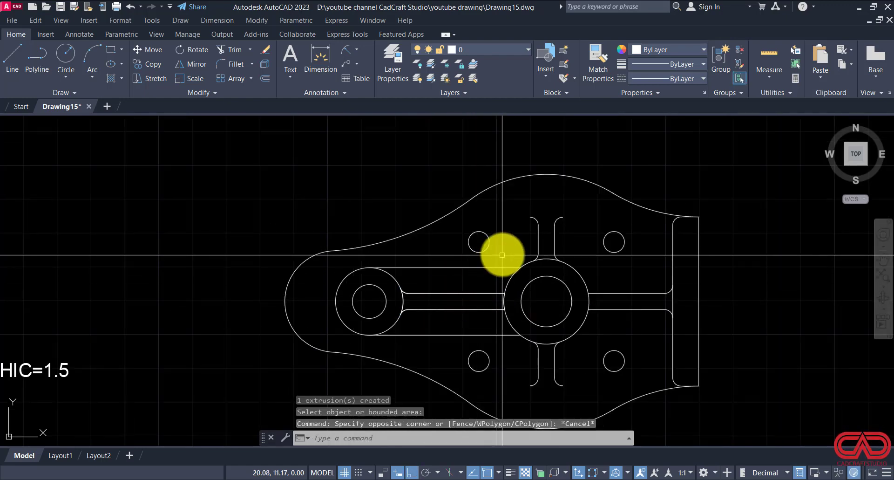
key("Return")
scroll(511, 234, "down", 6)
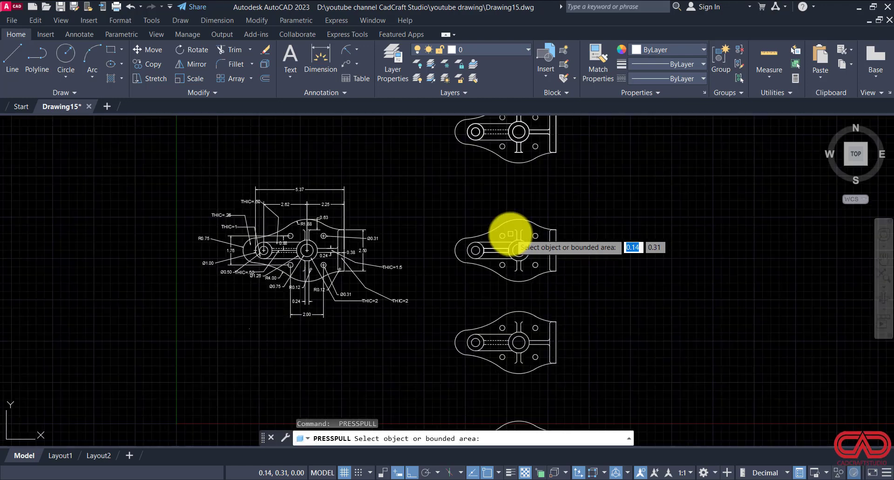
scroll(511, 234, "down", 3)
scroll(511, 234, "up", 6)
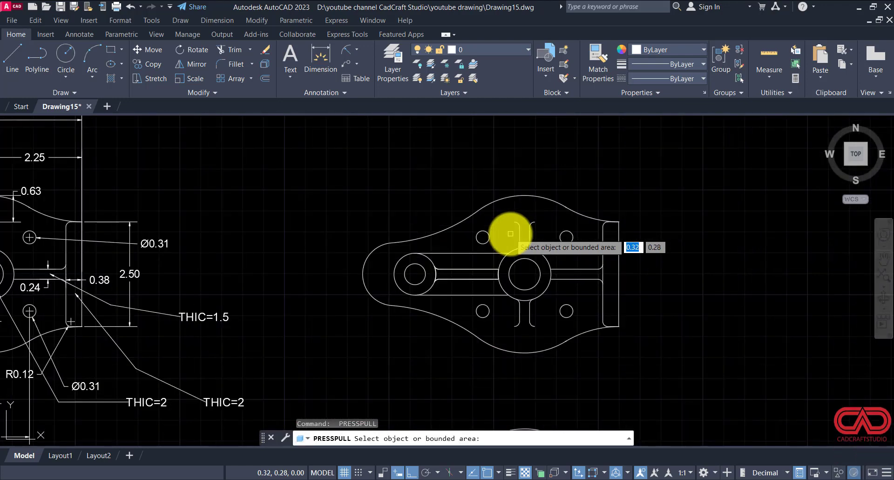
left_click(502, 228)
key("Escape")
key("Escape")
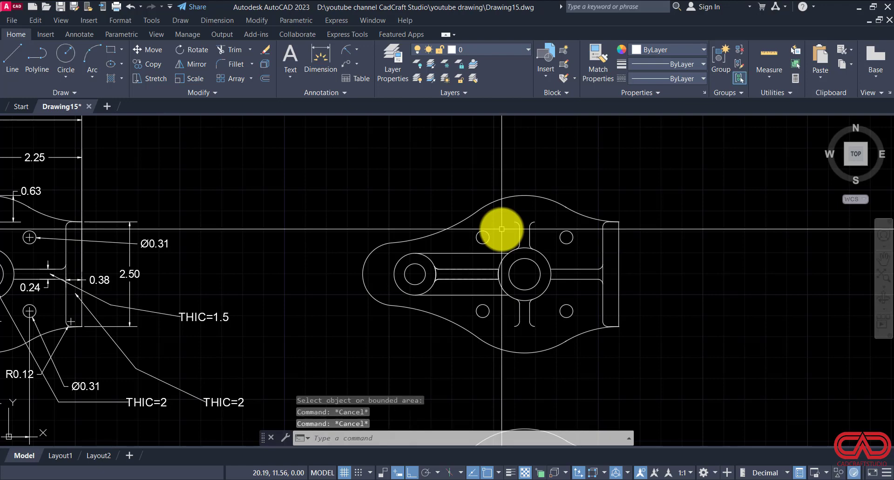
key("Escape")
Step: Presspull the base plate area around the bosses, ribs and holes to a height of .25 in the main model copy
scroll(516, 275, "down", 6)
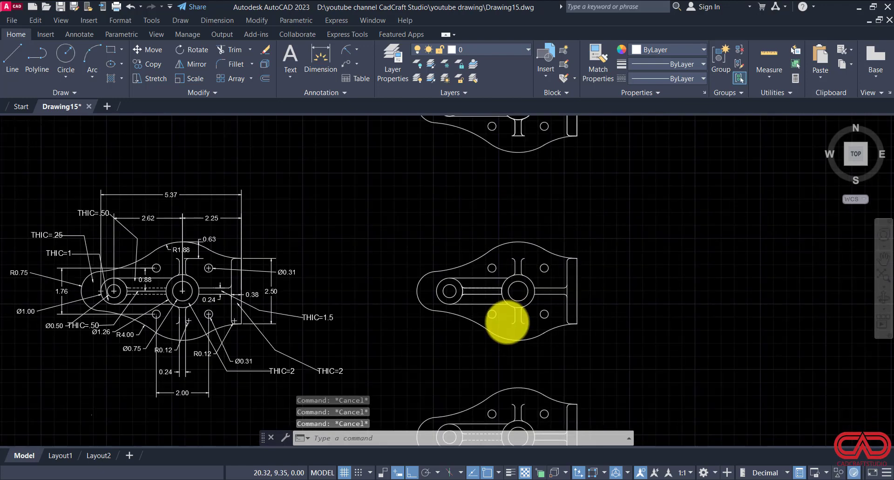
scroll(493, 217, "up", 6)
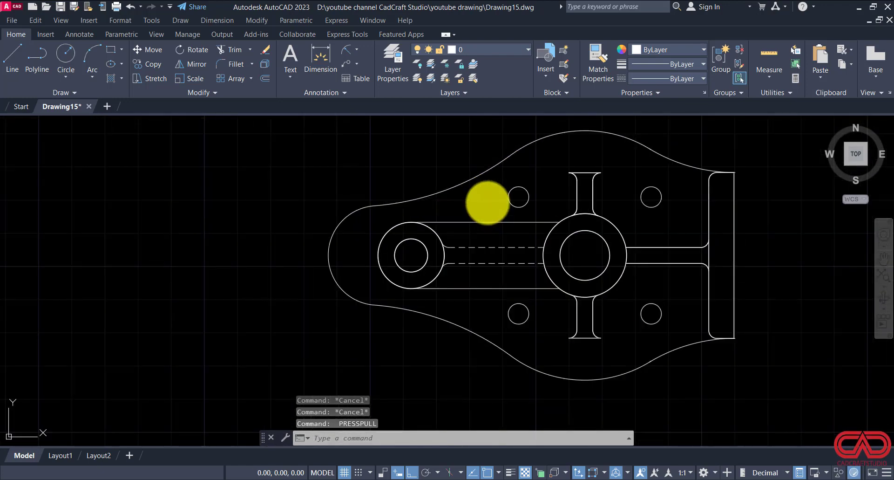
key("Return")
left_click(487, 202)
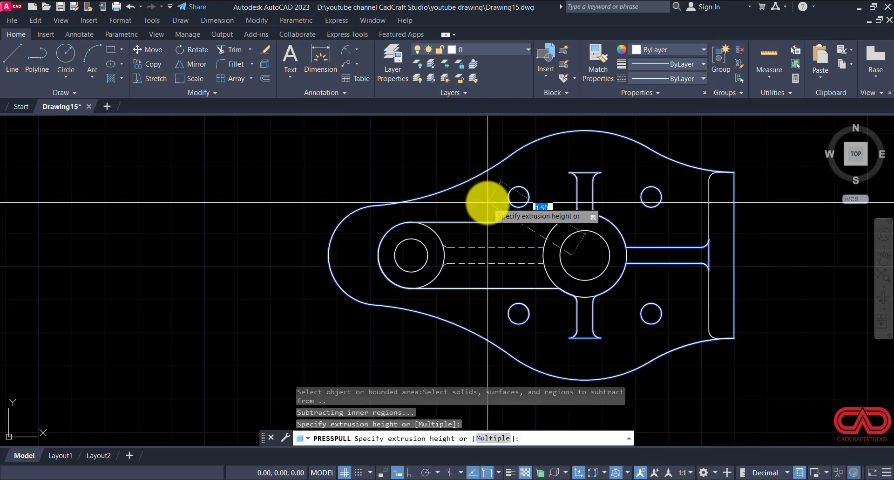
key("Return")
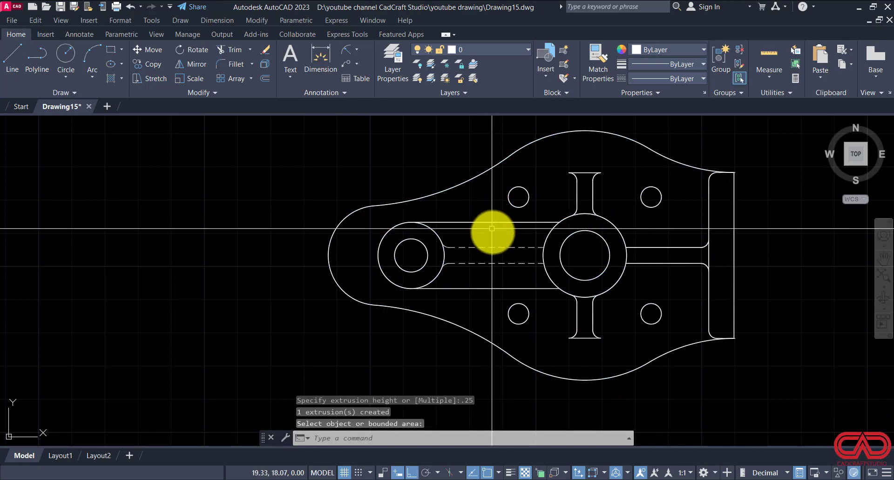
Step: Erase the two dashed rib lines and the two fillet arcs beside the small boss in the main model copy
left_click(475, 272)
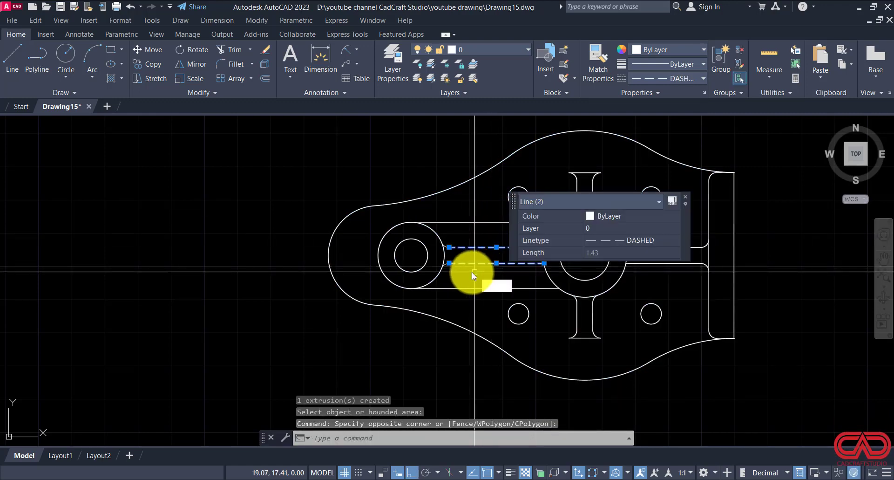
type("e")
key("Return")
scroll(452, 267, "up", 4)
left_click(453, 206)
left_click(440, 264)
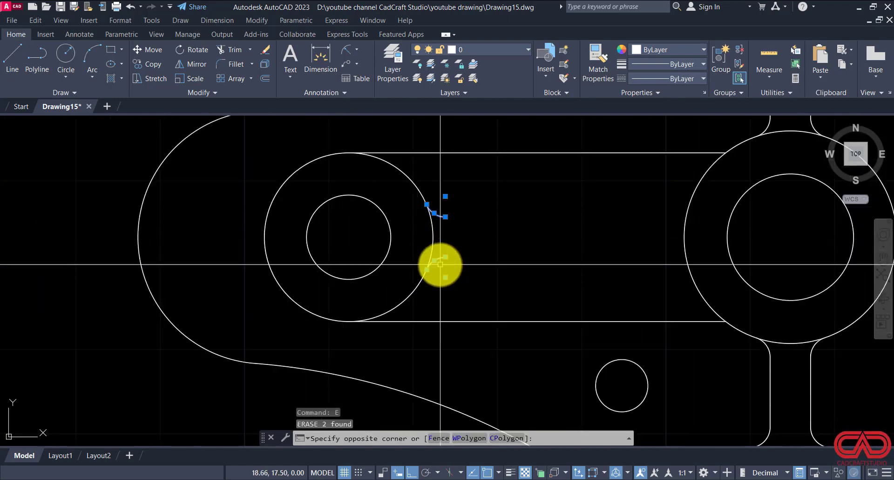
scroll(440, 263, "down", 5)
key("Escape")
key("Escape")
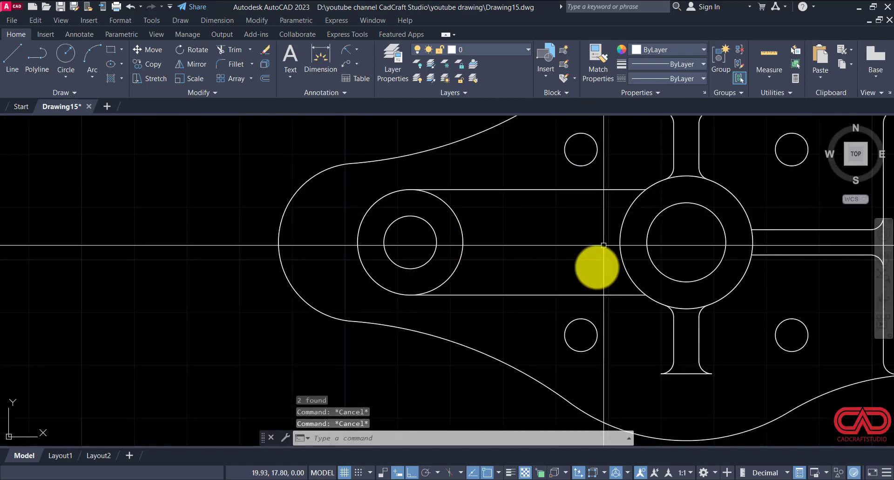
Step: Presspull the arm area between the small boss and the central hub to a height of .5
type("P")
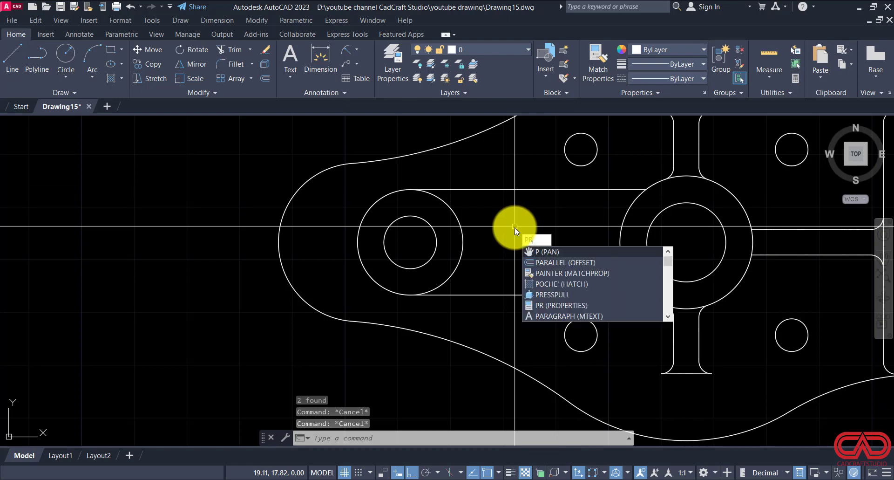
type("re")
key("Return")
left_click(515, 227)
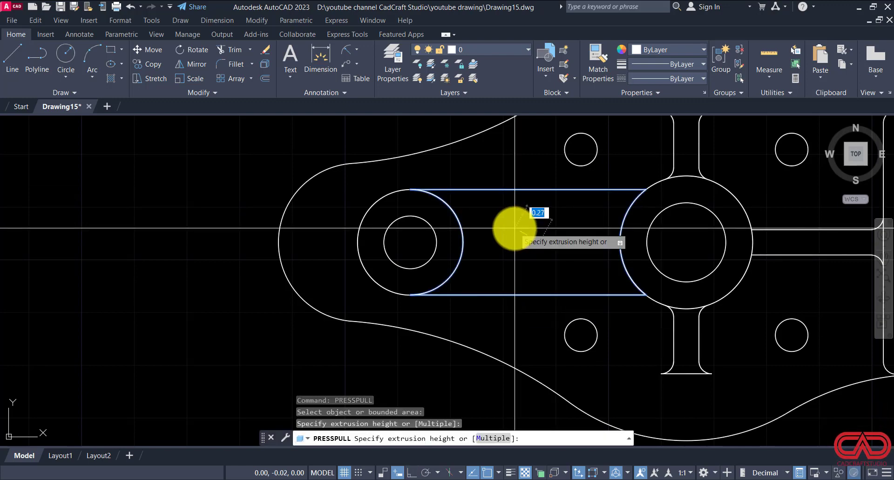
type(".5")
key("Return")
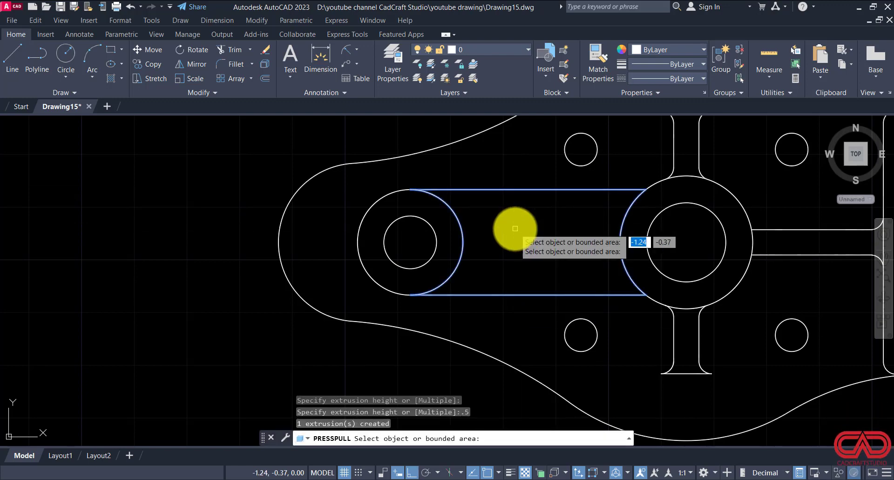
scroll(516, 228, "down", 4)
scroll(518, 228, "down", 4)
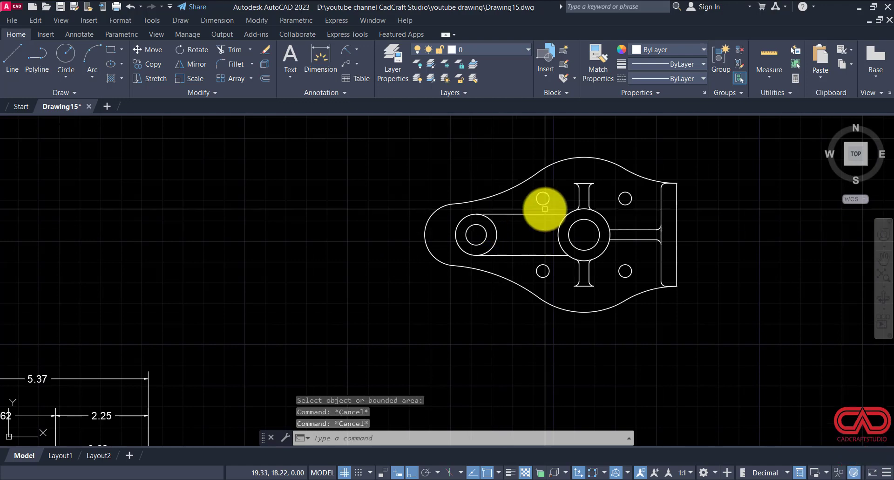
Step: Switch to DWG NO 15.pdf to check the part's isometric view, then return to the AutoCAD drawing
scroll(576, 223, "up", 3)
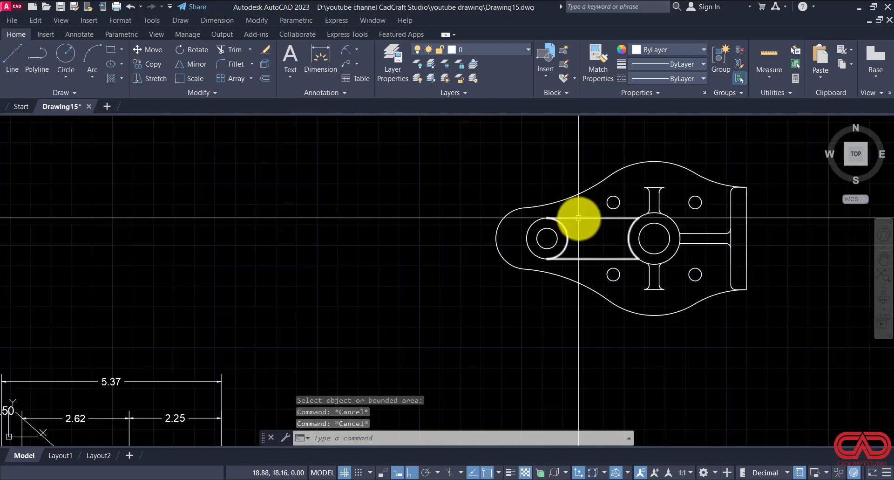
scroll(581, 244, "down", 3)
scroll(579, 345, "up", 5)
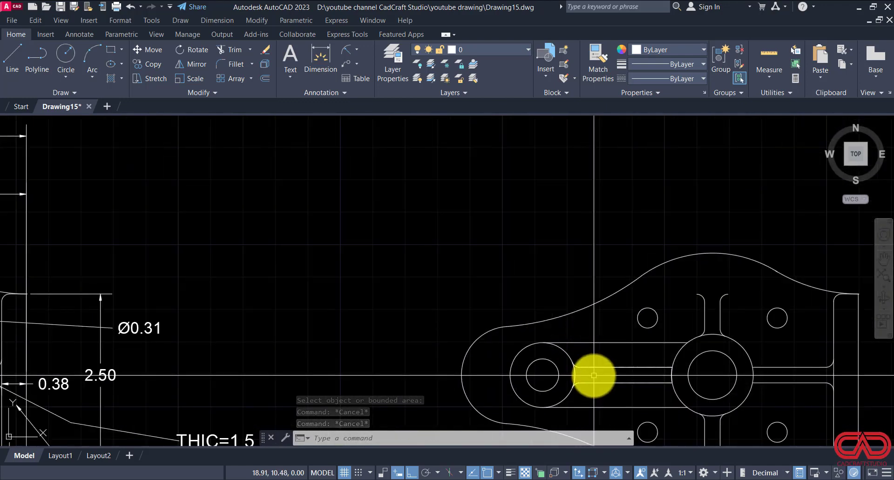
left_click(356, 471)
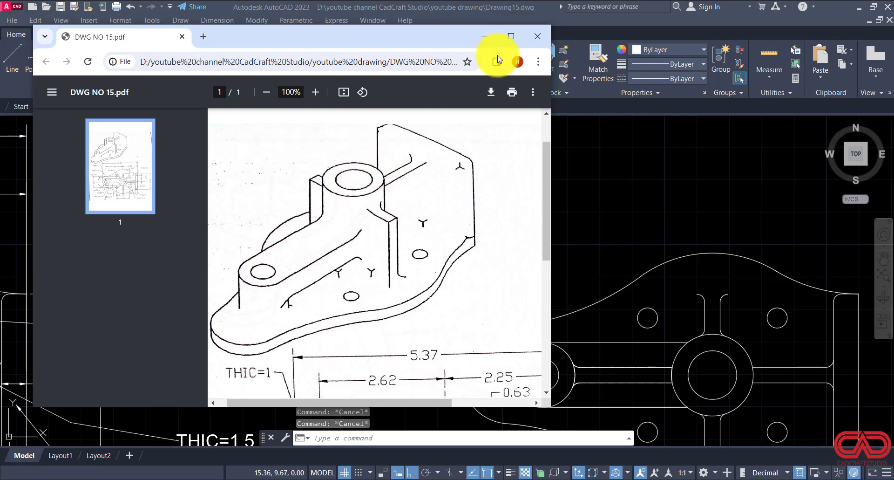
left_click(489, 42)
Step: Move the rib solid from the plan copy beside the dimensioned drawing to the main model, using the two hub centres as base and destination
scroll(599, 253, "down", 3)
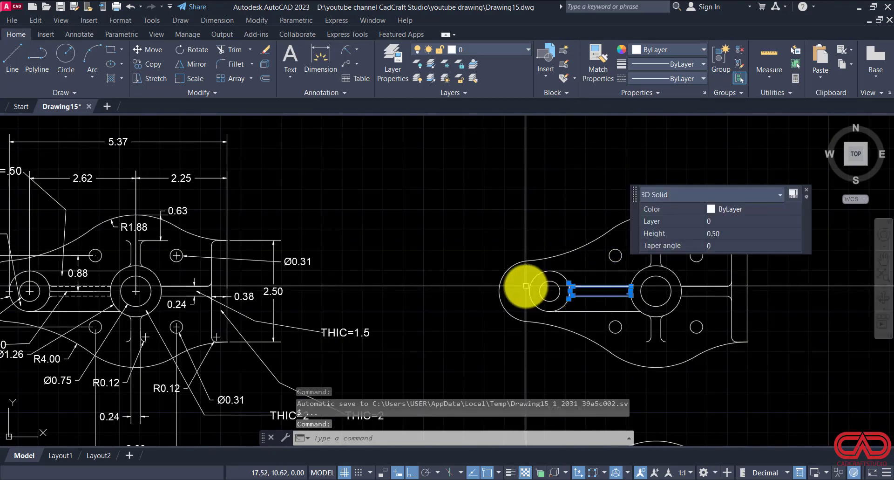
key("Return")
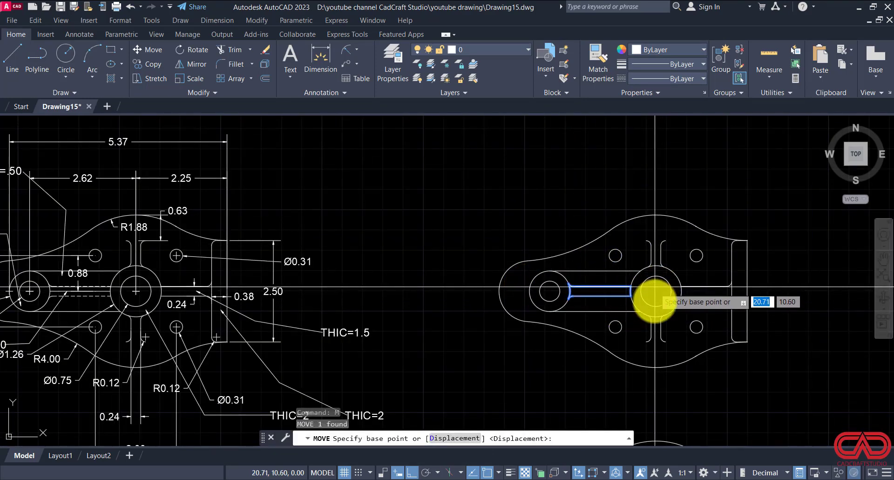
left_click(655, 290)
scroll(621, 307, "down", 5)
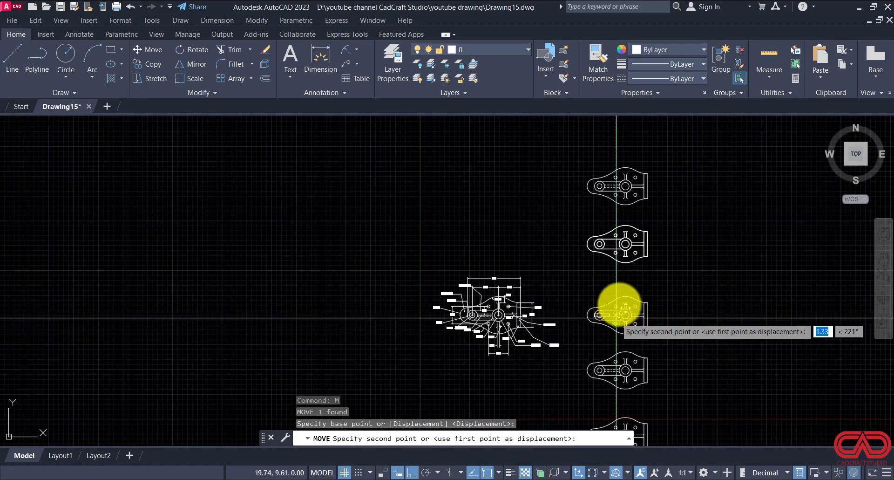
scroll(636, 236, "up", 8)
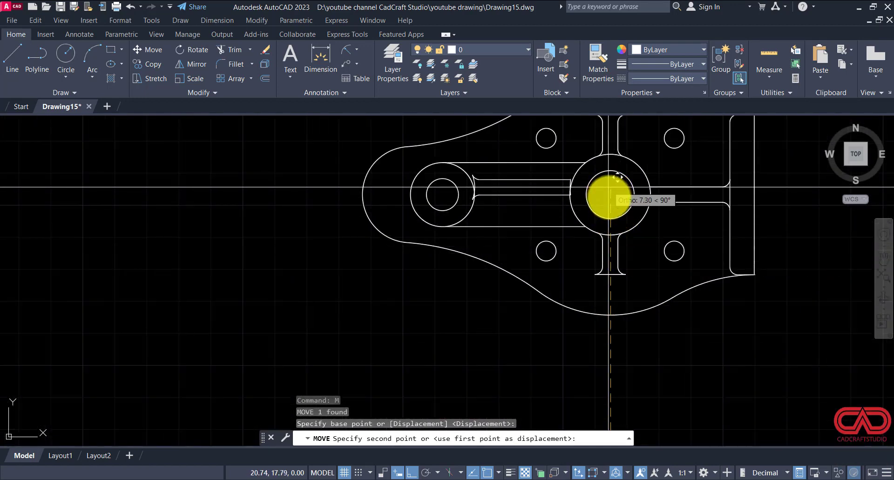
key("Escape")
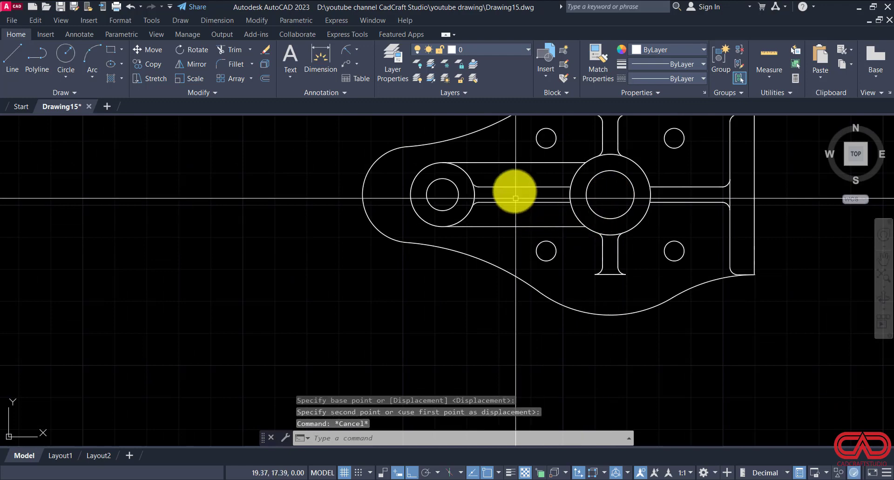
scroll(603, 224, "down", 3)
key("Escape")
key("Escape")
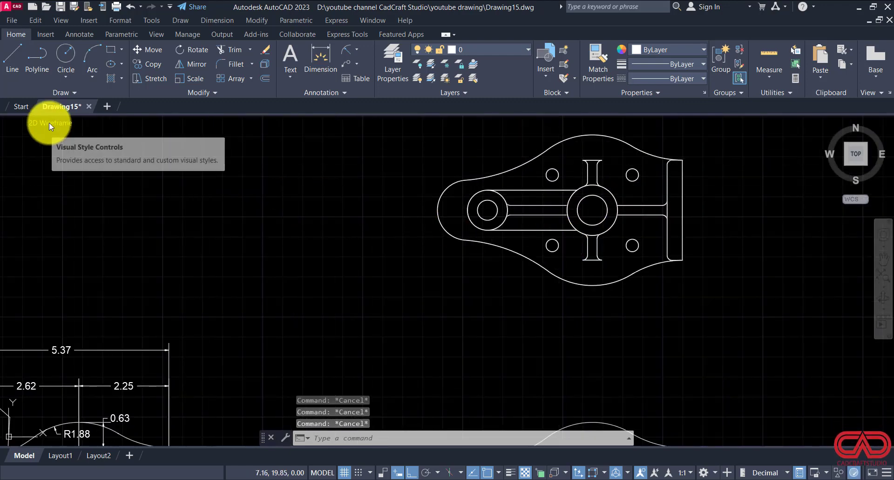
Step: Switch the model to the Front view
left_click(49, 123)
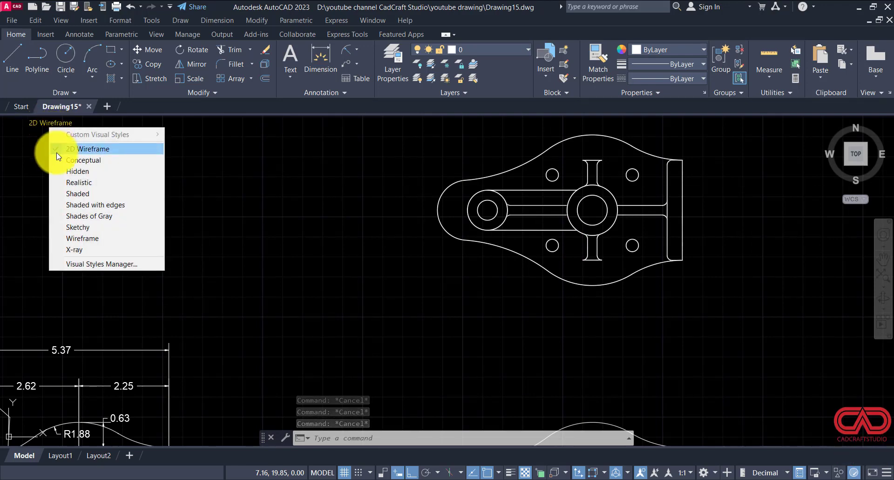
left_click(13, 150)
left_click(13, 149)
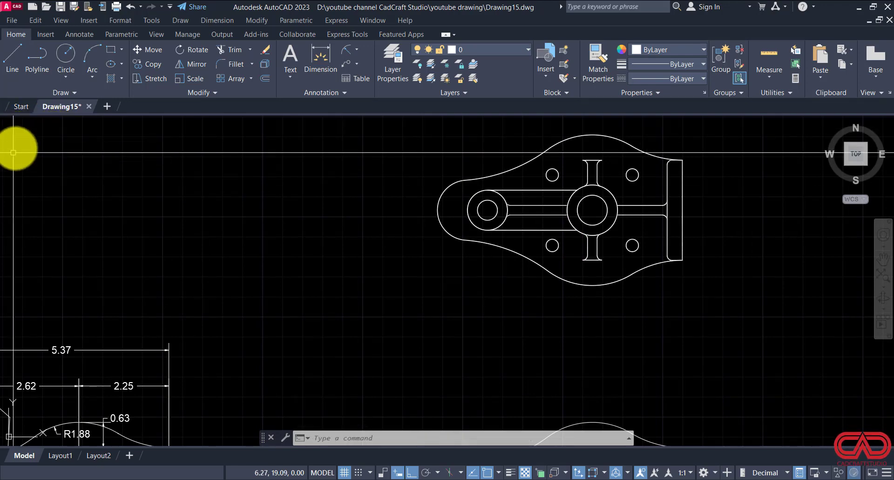
left_click(20, 121)
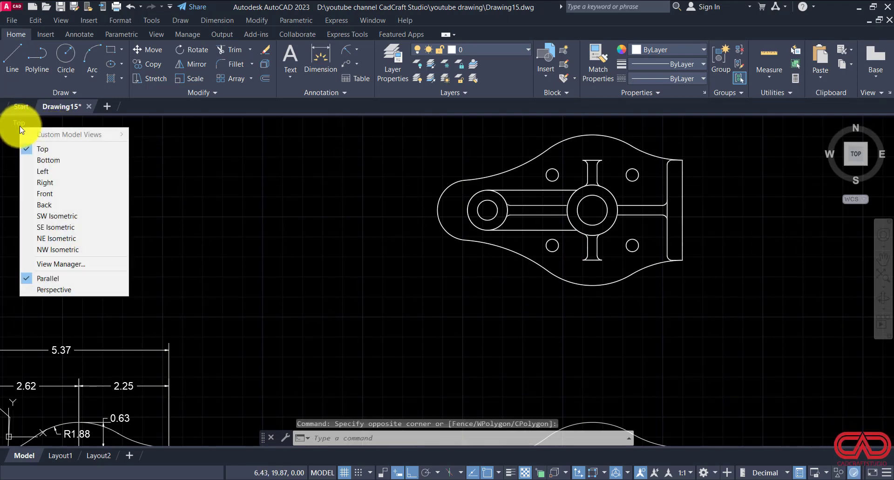
left_click(47, 193)
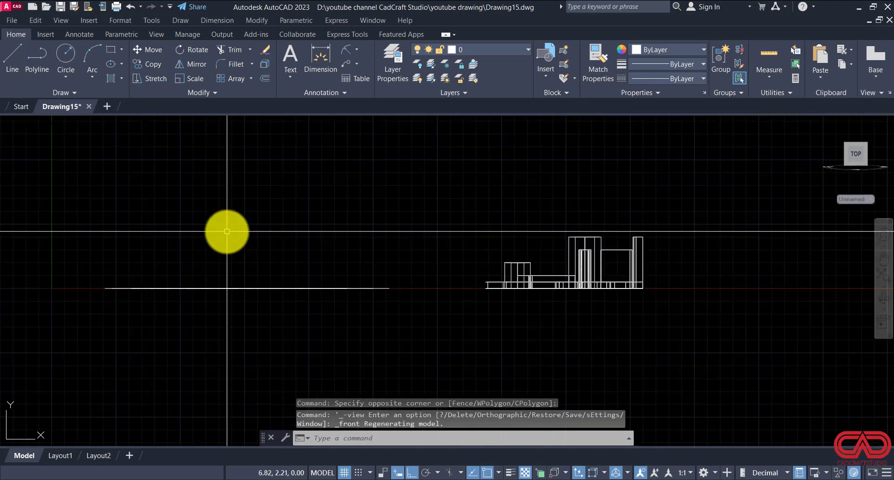
Step: Move the arm solid between the small boss and the central hub straight up by .5
scroll(556, 265, "up", 4)
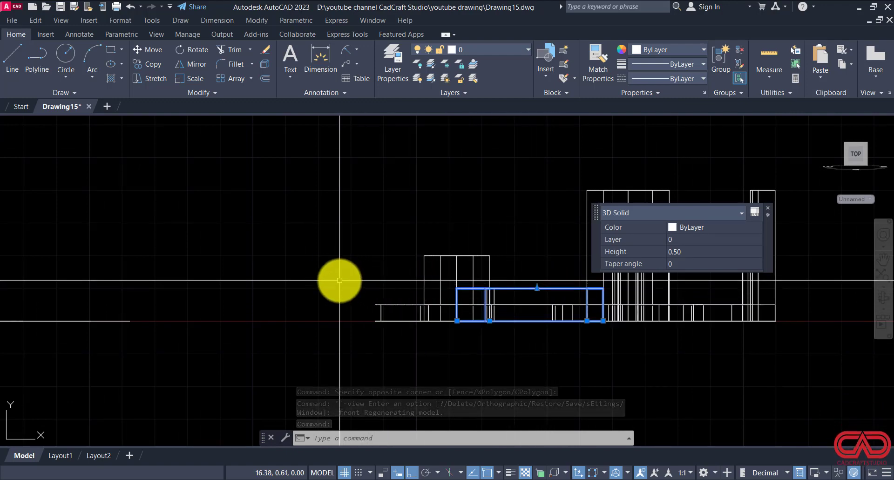
type("m")
key("Return")
left_click(280, 280)
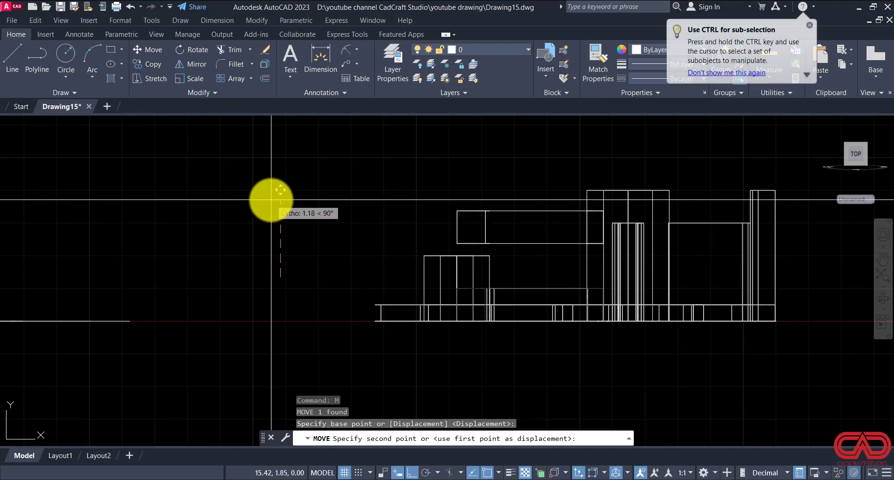
type(".5")
key("Return")
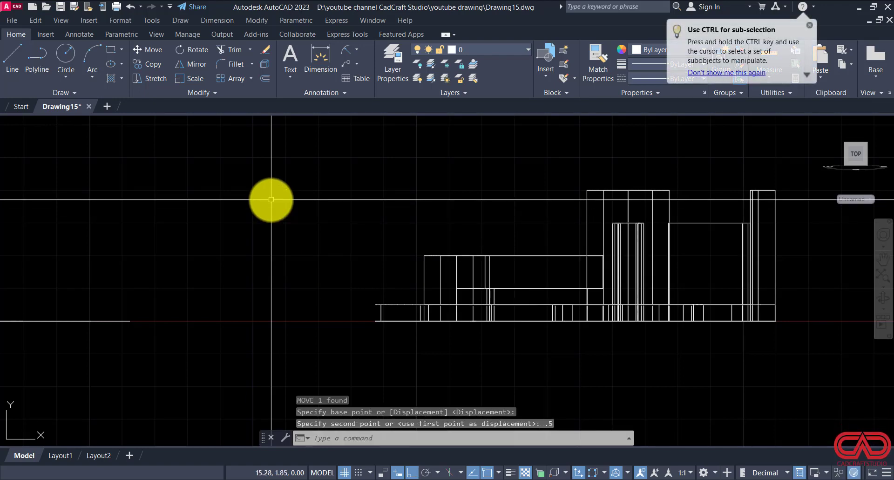
scroll(484, 299, "up", 3)
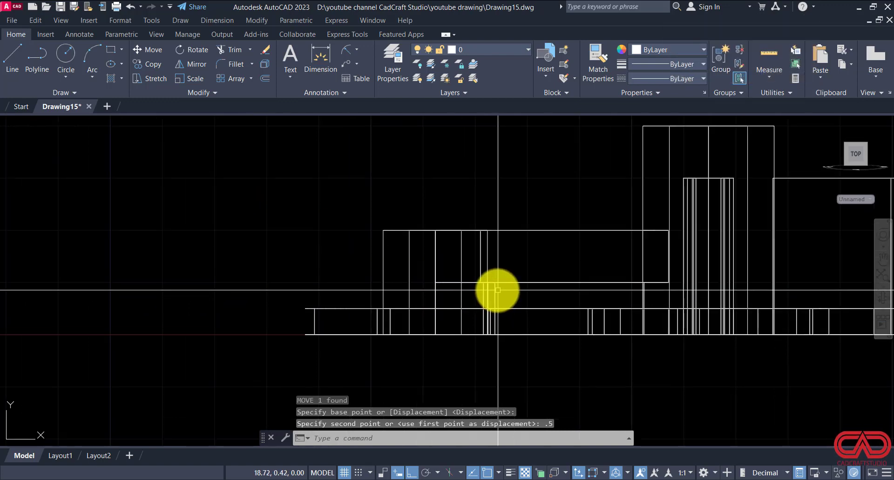
left_click(495, 289)
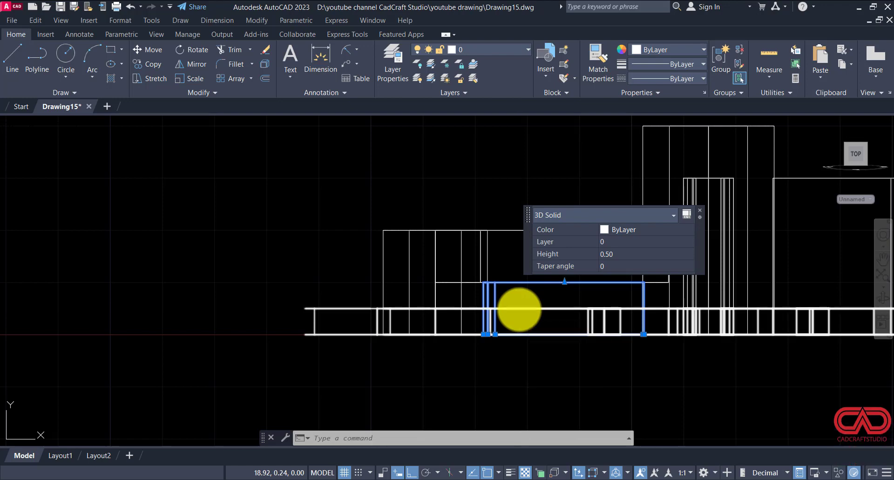
key("Escape")
scroll(520, 309, "down", 4)
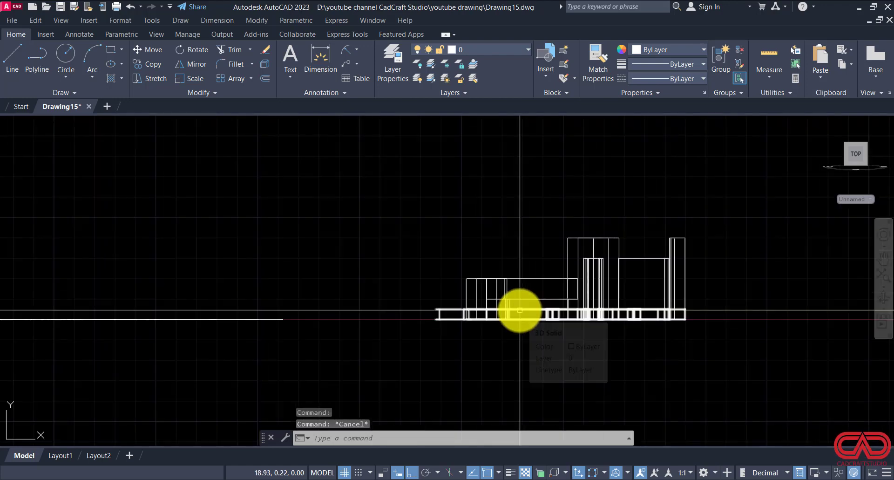
Step: Check the part's isometric view in DWG NO 15.pdf, return to AutoCAD and move the base plate solid straight down by .25
scroll(519, 309, "up", 2)
left_click(519, 311)
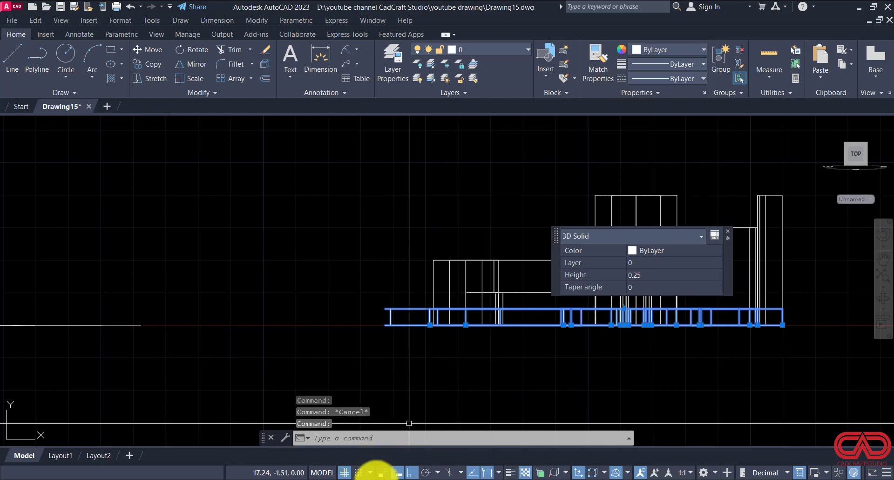
left_click(363, 479)
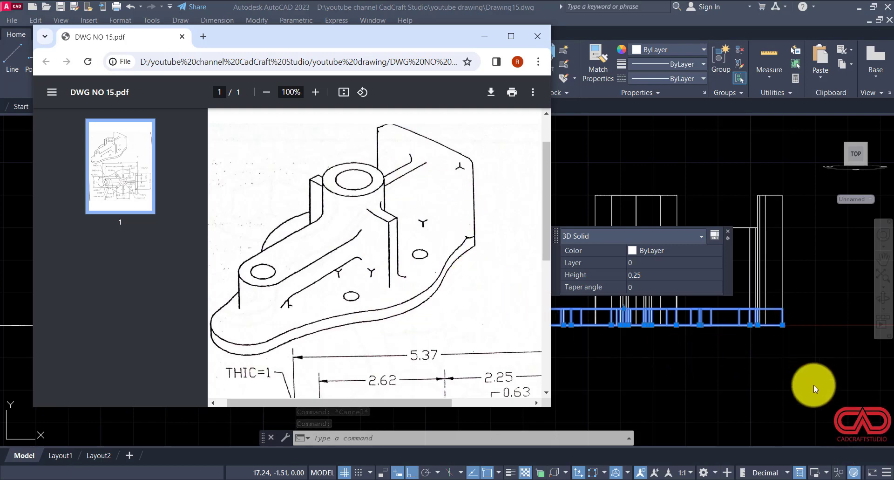
left_click(694, 367)
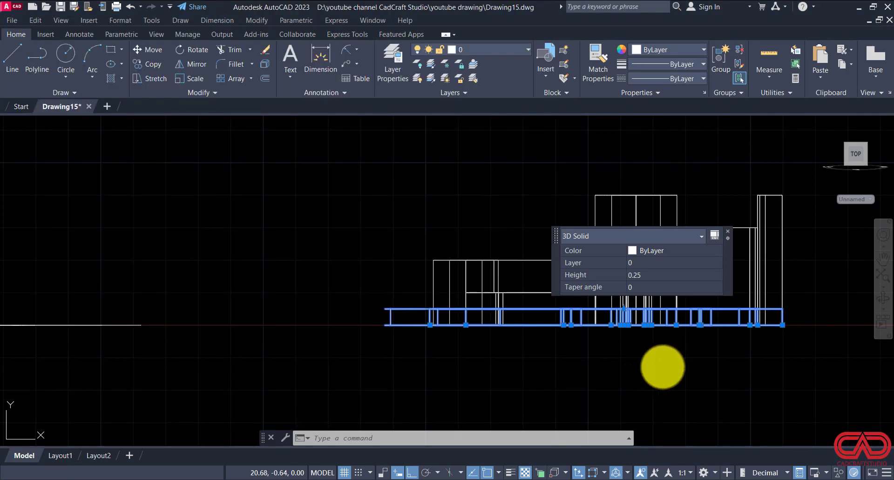
type("m")
key("Return")
left_click(675, 358)
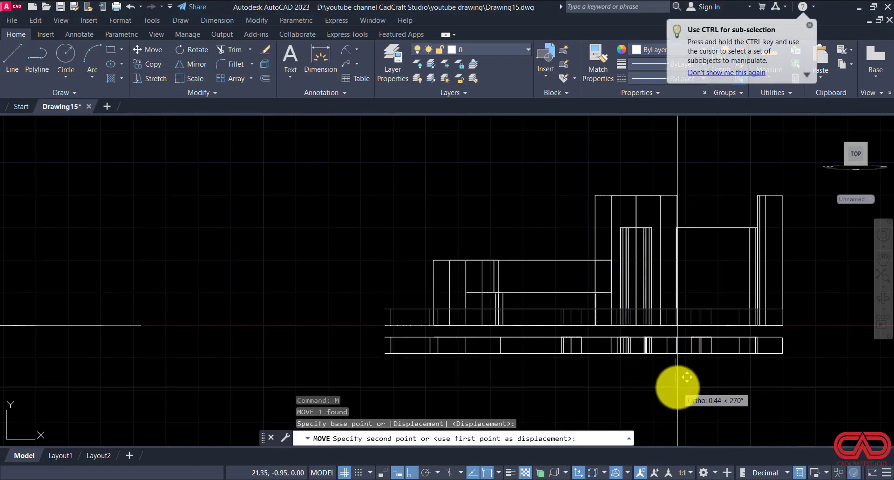
key("Return")
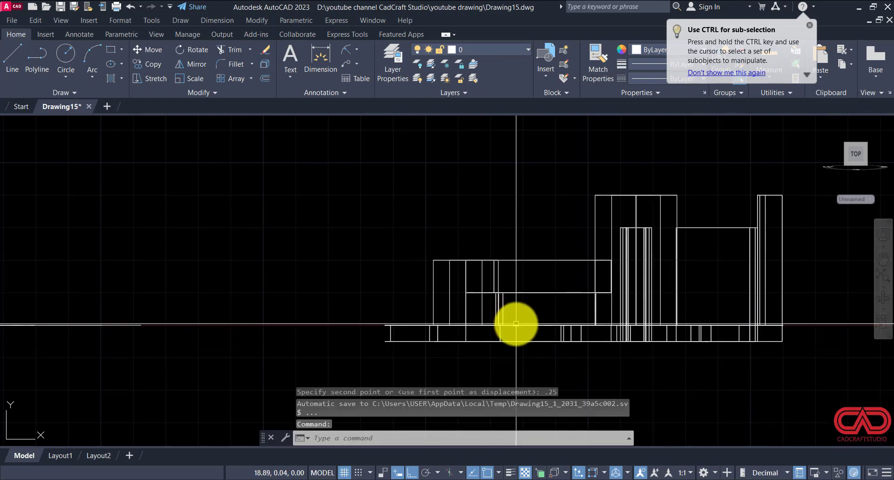
left_click(503, 304)
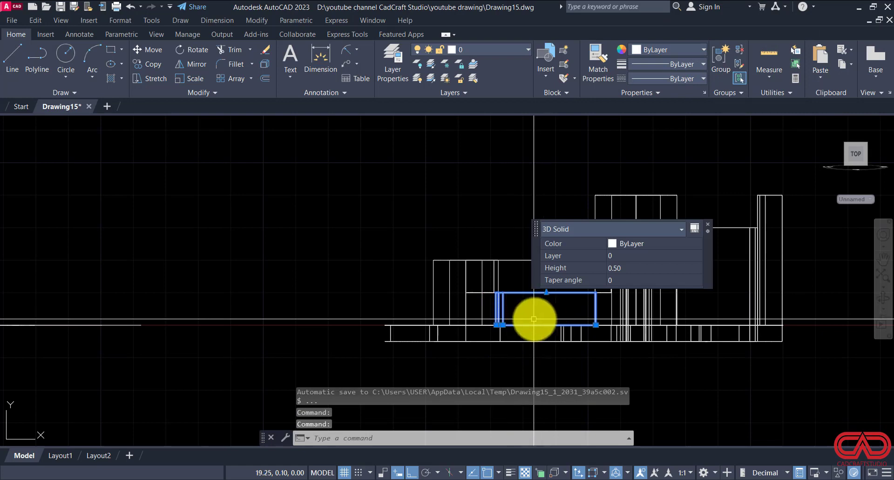
key("Escape")
key("Escape")
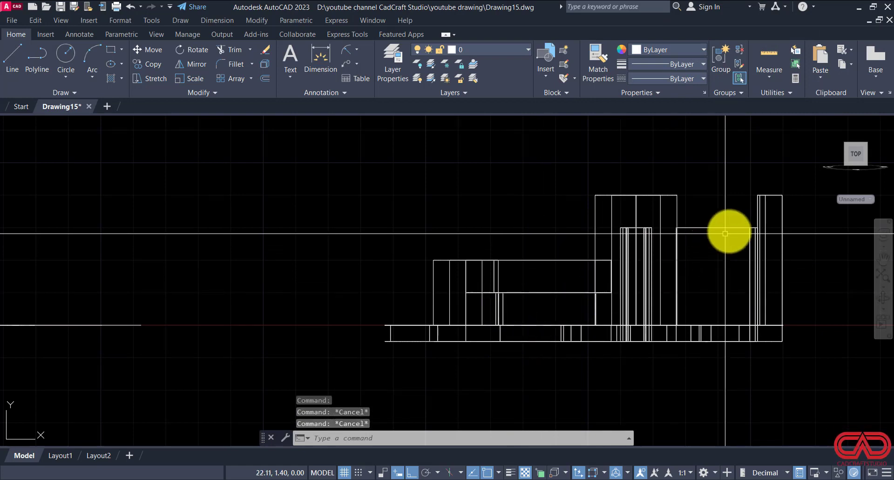
left_click(740, 241)
key("Escape")
scroll(780, 319, "up", 5)
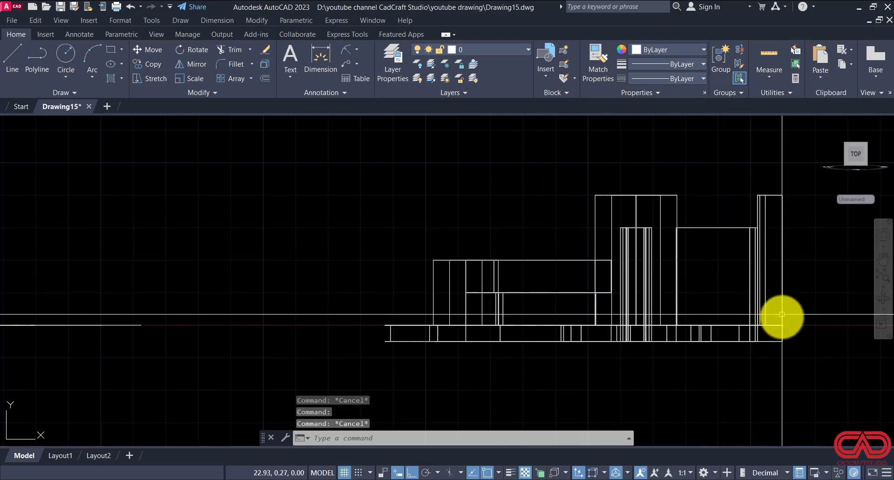
scroll(786, 316, "down", 3)
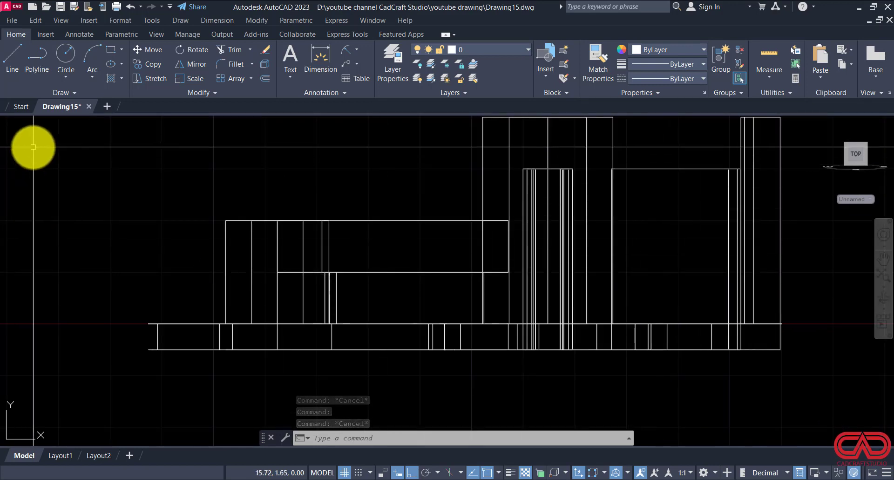
Step: Apply the Realistic visual style to the model and turn the grid off
left_click(52, 122)
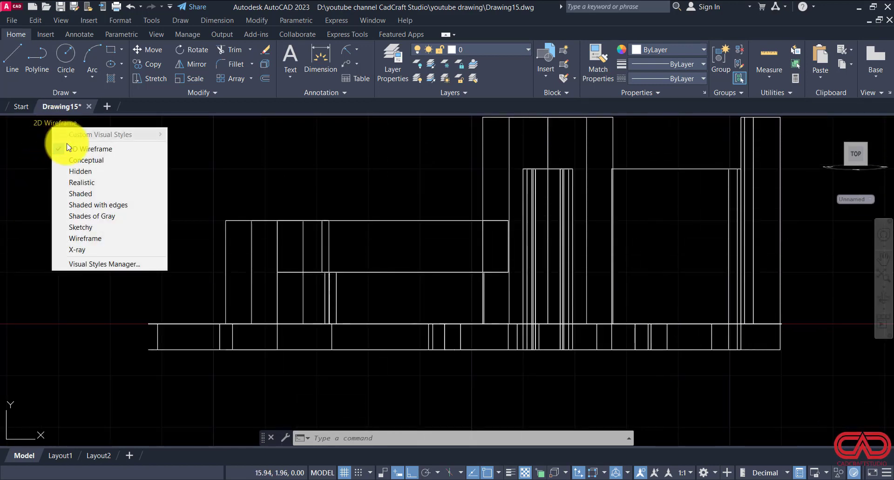
left_click(88, 182)
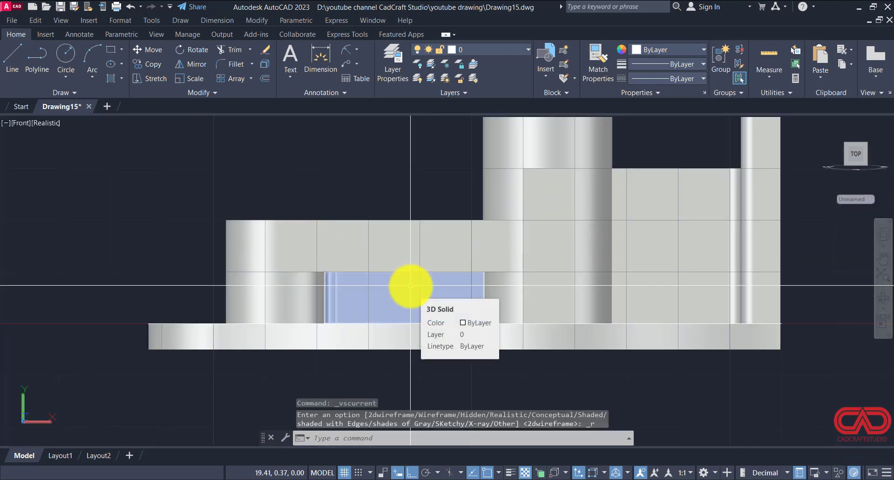
scroll(410, 285, "down", 5)
scroll(612, 296, "up", 2)
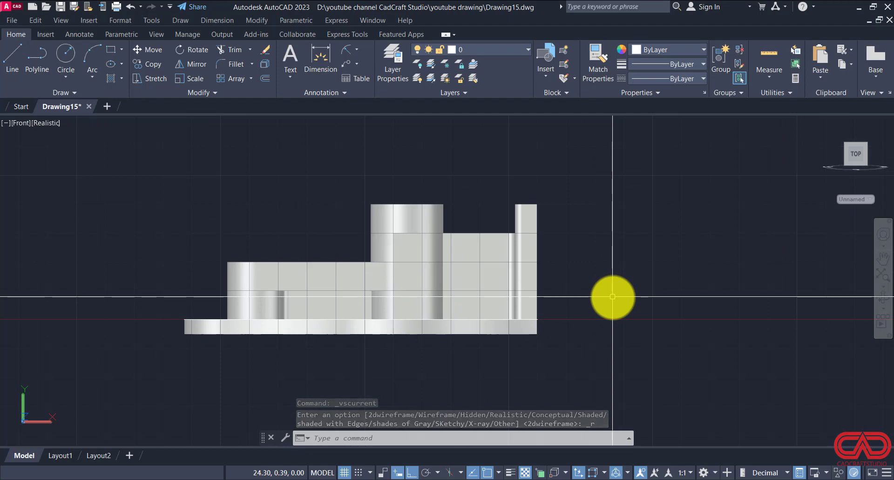
key("F7")
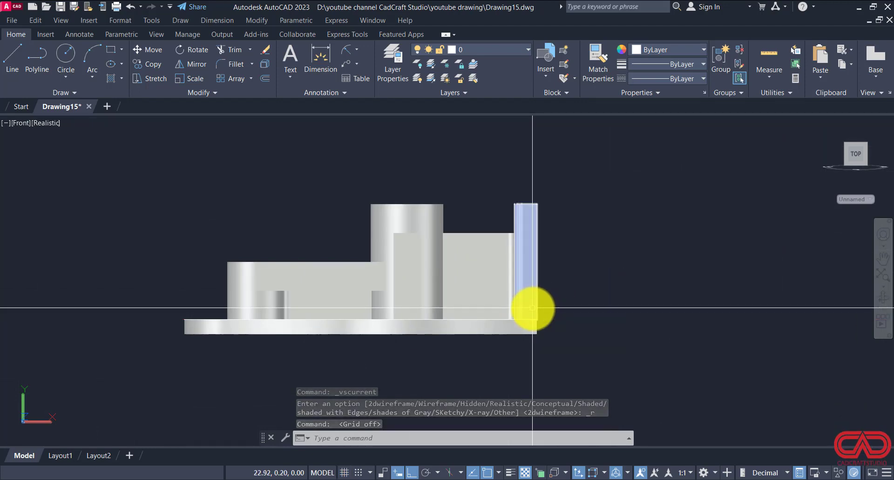
Step: Orbit around the model to examine how the ribs, hub and end wall meet the base plate from below and above
type("orb")
key("Return")
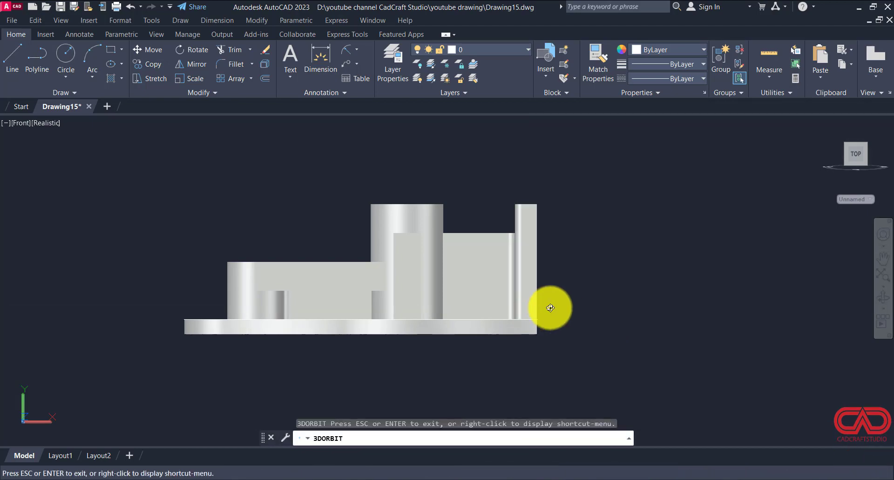
left_click_drag(549, 303, 754, 268)
left_click_drag(696, 319, 565, 305)
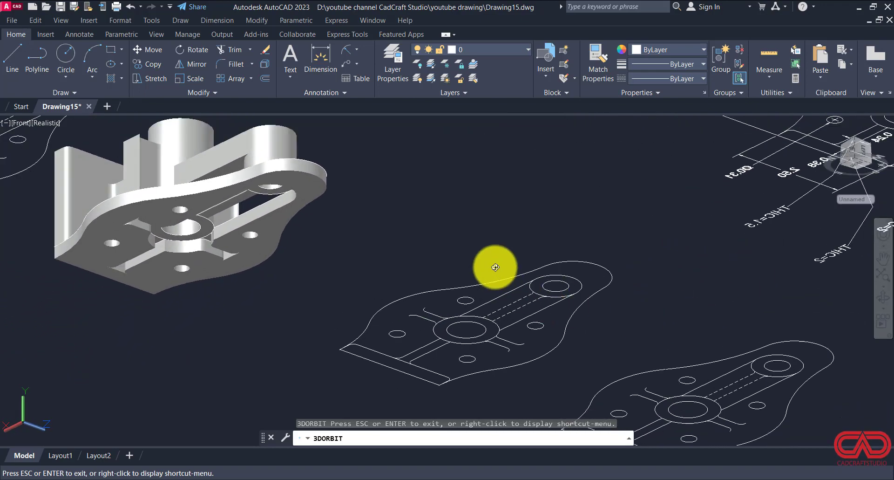
left_click_drag(495, 267, 574, 314)
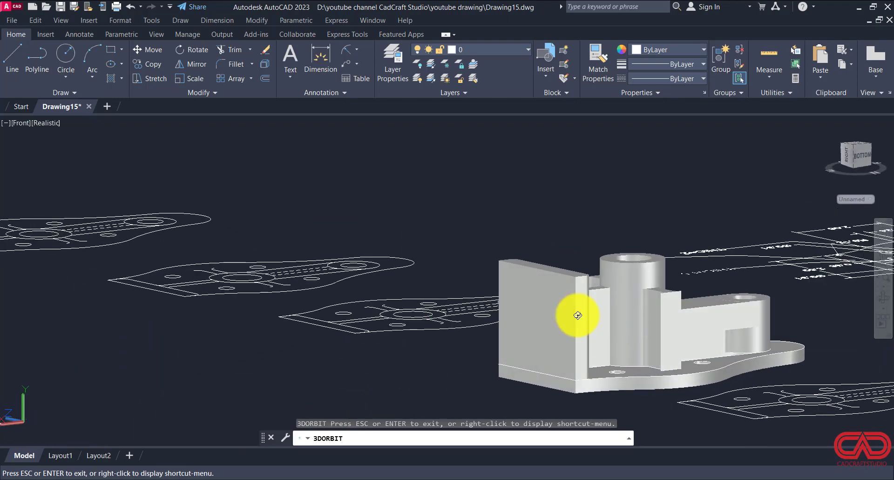
key("Escape")
key("Escape")
Step: Return to the Front view and move the base plate solid straight up by .25
left_click(32, 123)
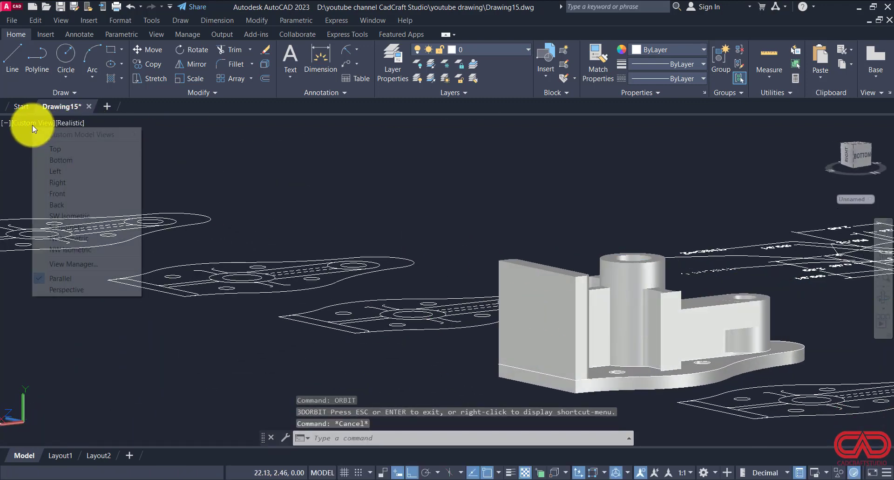
left_click(54, 193)
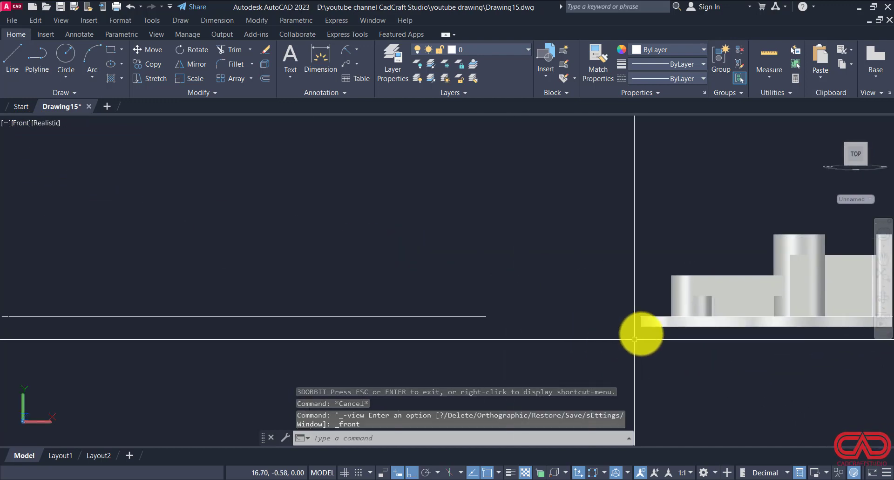
type("m")
key("Return")
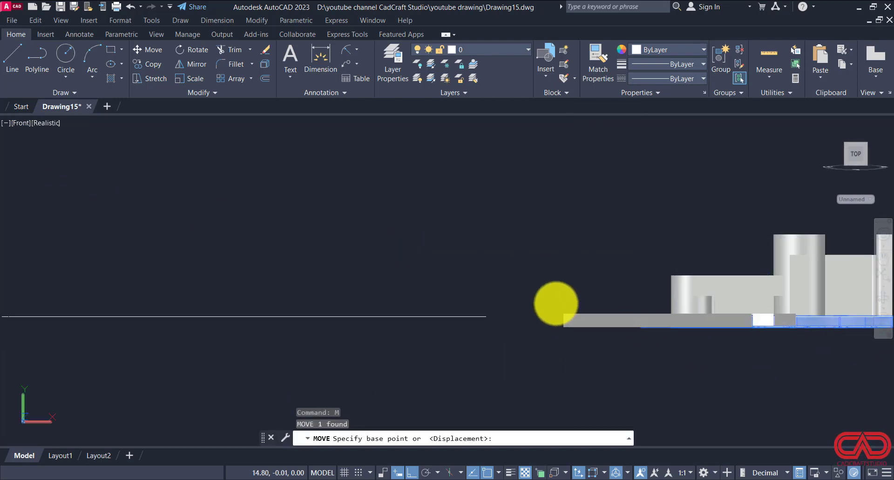
left_click(555, 304)
type(".2")
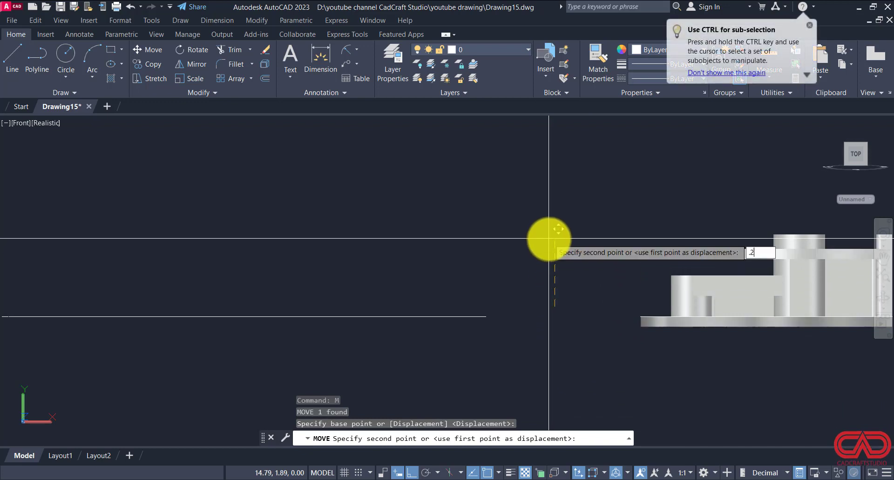
type("5")
key("Return")
scroll(464, 298, "down", 2)
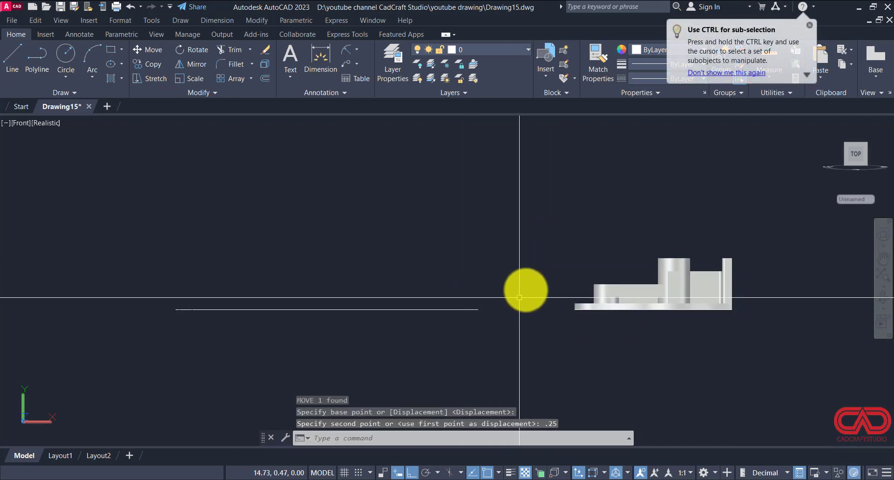
scroll(625, 289, "up", 4)
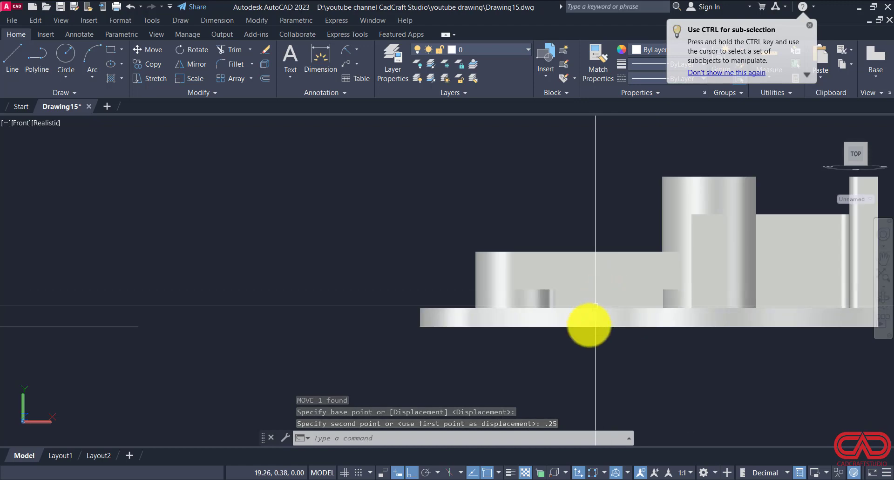
Step: Orbit around the model and inspect the base plate's underside and how the slot, hub and ribs meet it
type("OR")
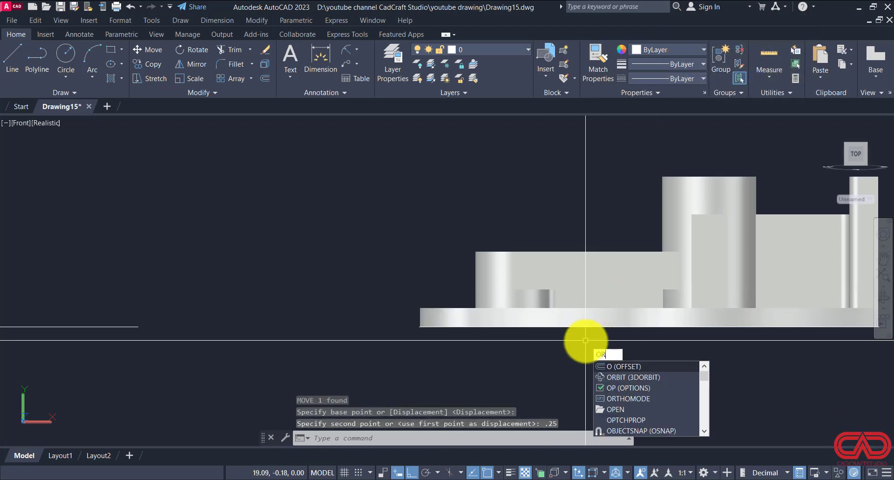
type("BIT")
key("Return")
left_click_drag(581, 347, 624, 338)
scroll(562, 388, "up", 2)
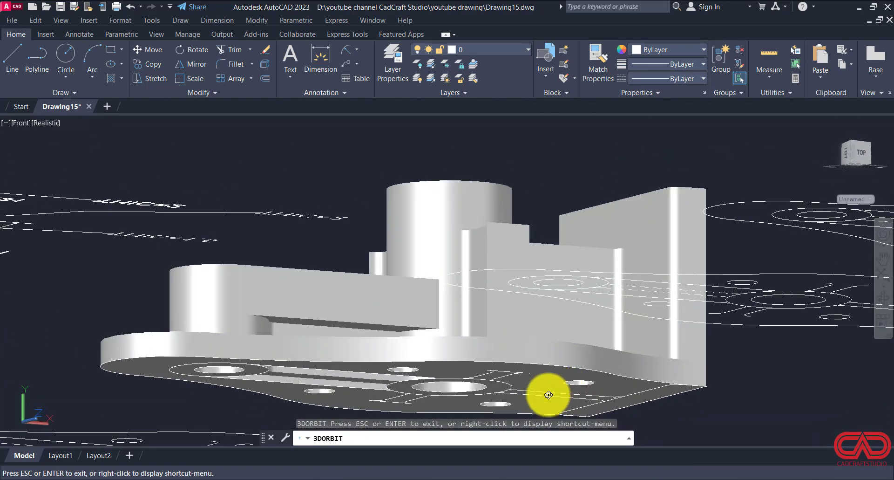
left_click_drag(549, 395, 548, 379)
scroll(544, 339, "down", 10)
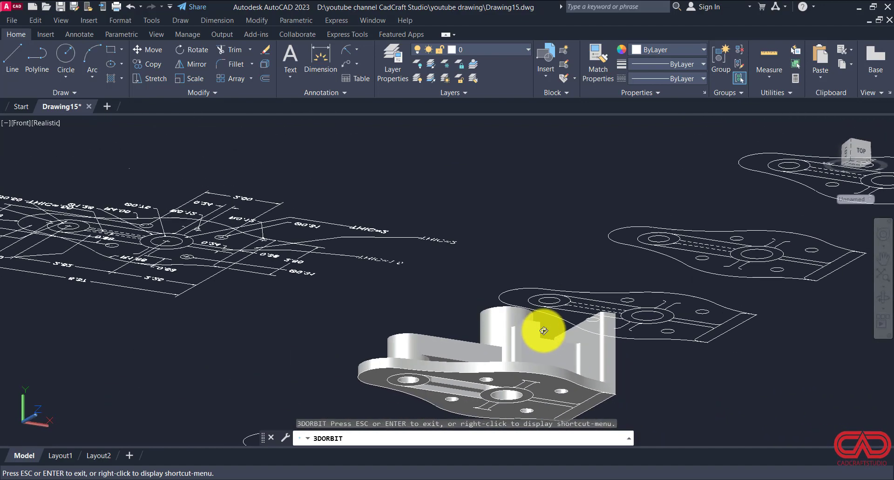
scroll(544, 343, "down", 3)
left_click_drag(559, 408, 533, 405)
scroll(534, 406, "up", 10)
scroll(535, 406, "up", 6)
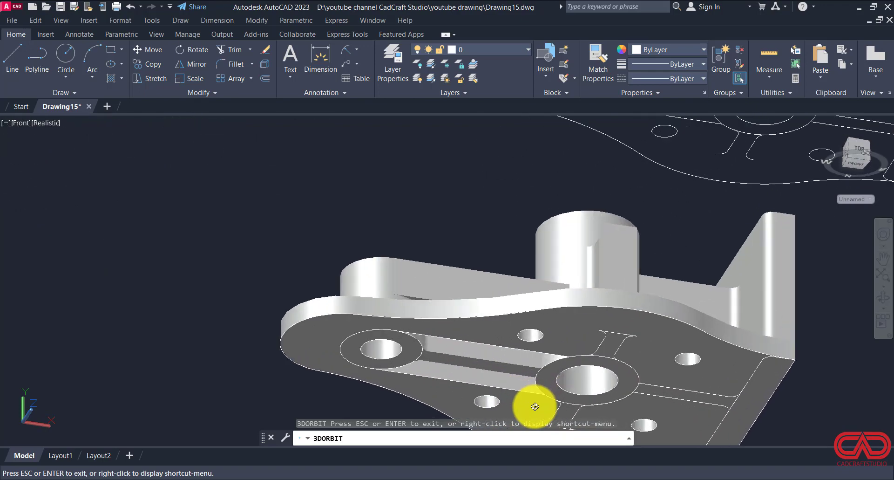
scroll(546, 347, "down", 4)
scroll(547, 348, "down", 2)
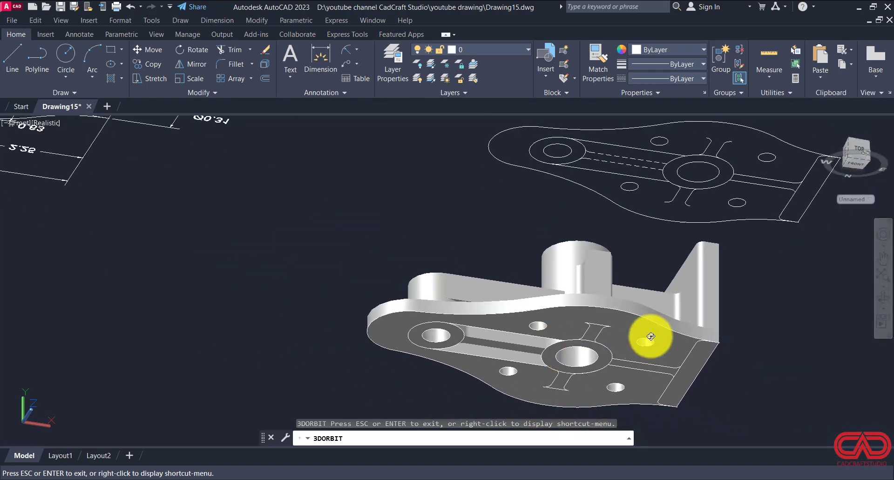
Step: Orbit to view the model from above and compare it with the isometric view in DWG NO 15.pdf
left_click_drag(651, 337, 598, 437)
scroll(647, 365, "down", 3)
scroll(647, 365, "down", 3)
scroll(716, 148, "up", 8)
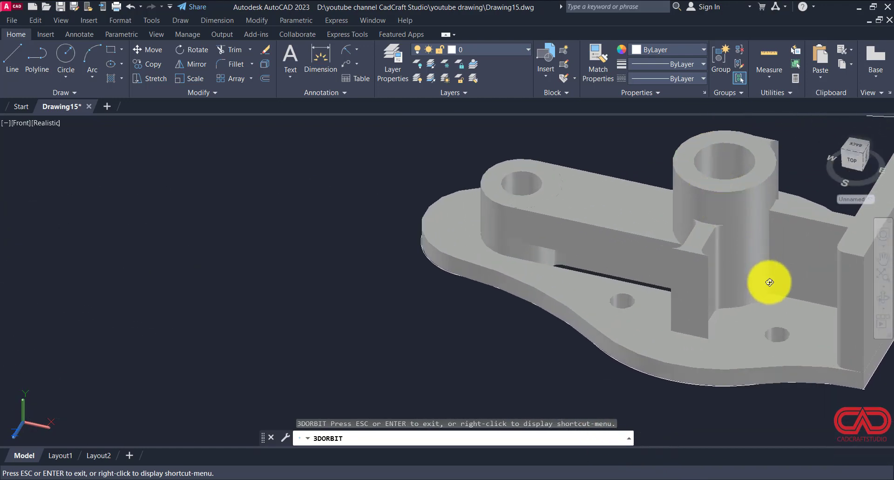
left_click(352, 479)
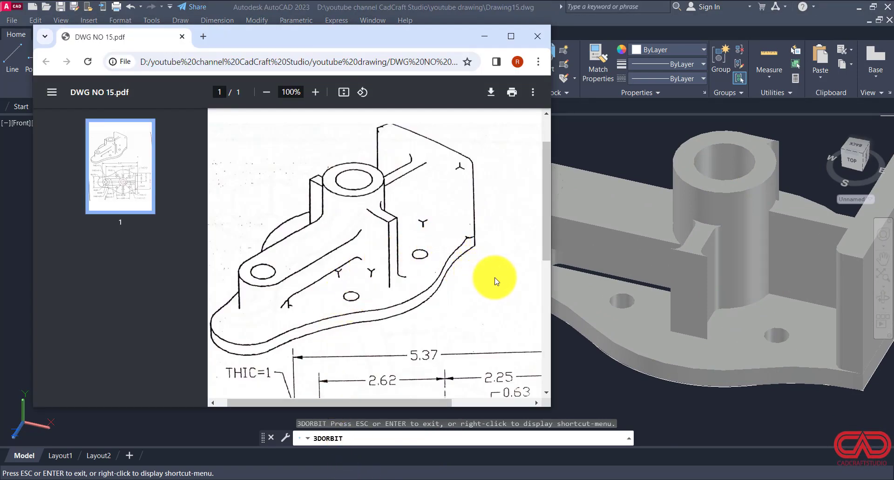
left_click(610, 197)
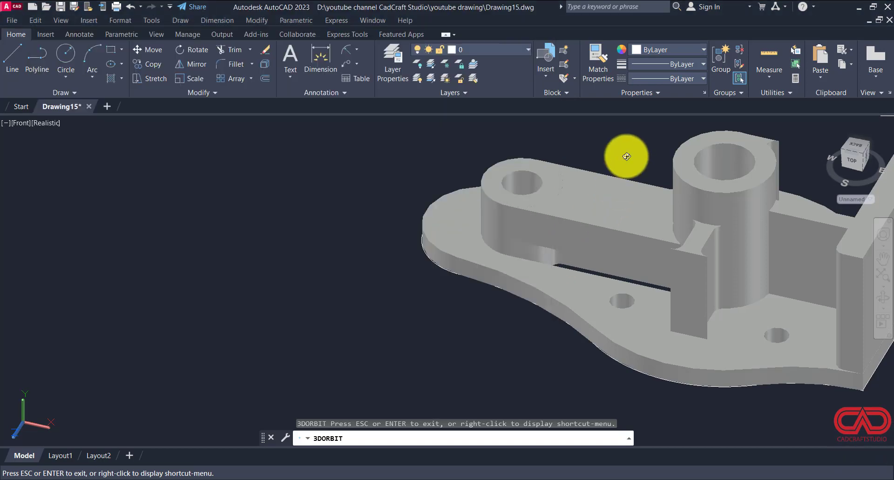
scroll(536, 297, "down", 3)
left_click_drag(541, 295, 750, 312)
scroll(715, 317, "up", 3)
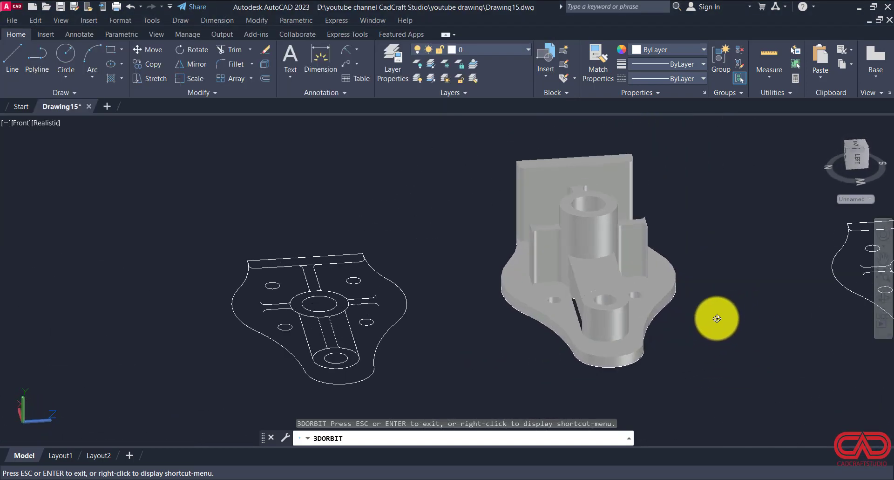
key("Escape")
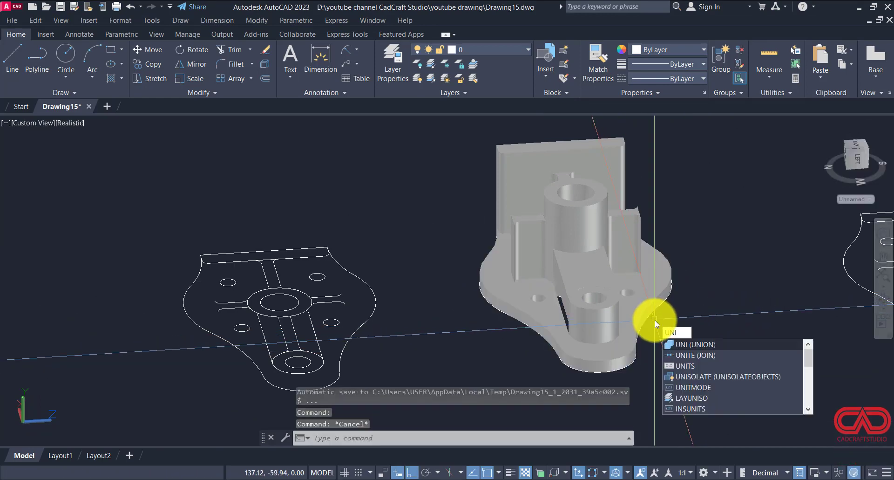
Step: Union the base plate, bosses, connecting arm, ribs and end wall into a single solid
key("Return")
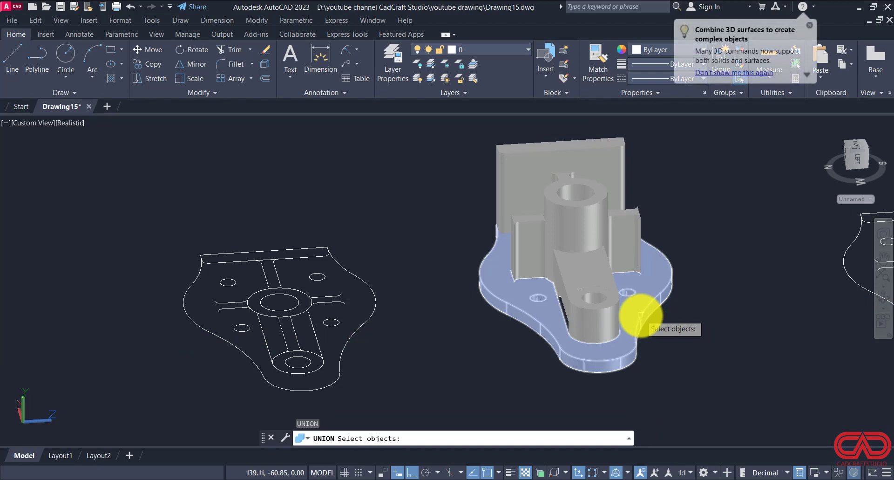
left_click(600, 313)
left_click(599, 311)
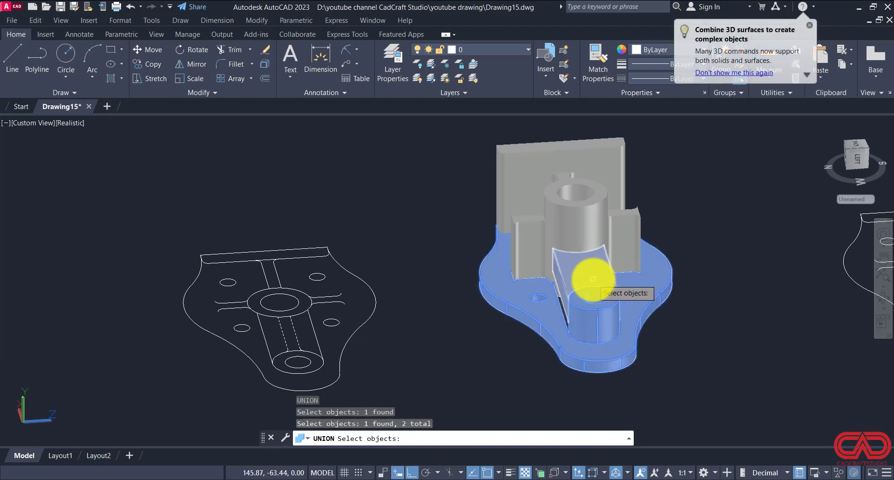
left_click(549, 242)
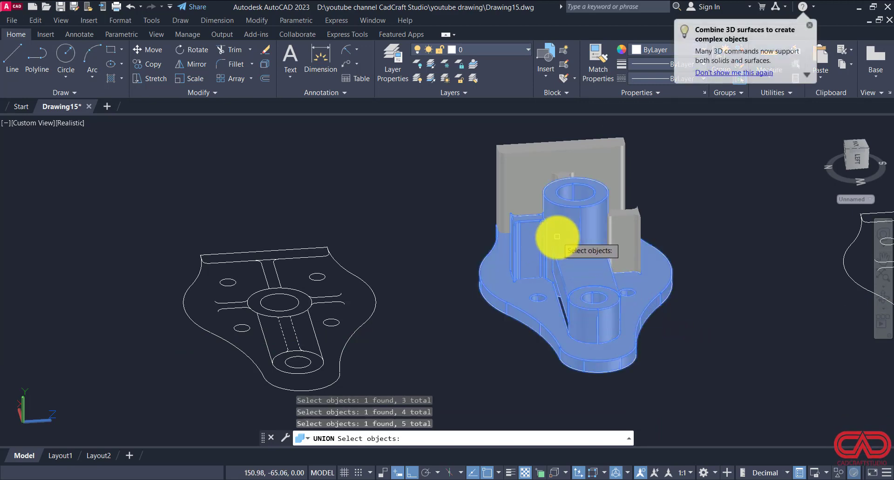
left_click(614, 180)
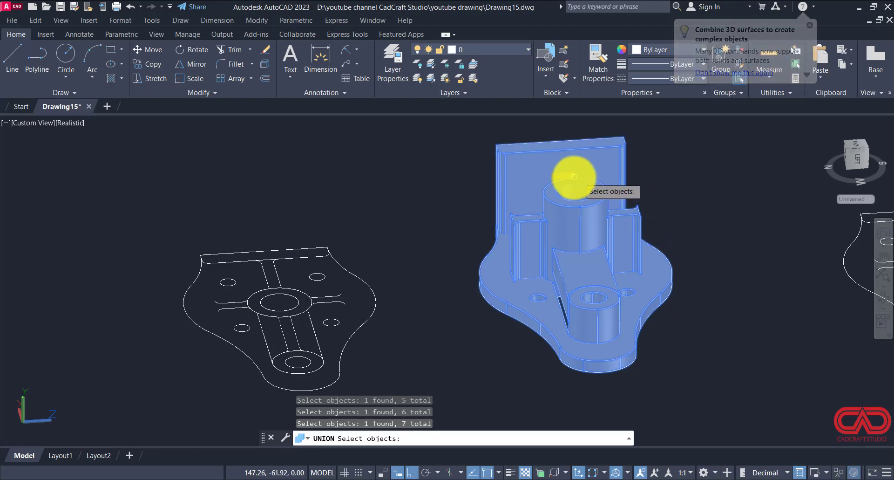
scroll(566, 174, "down", 4)
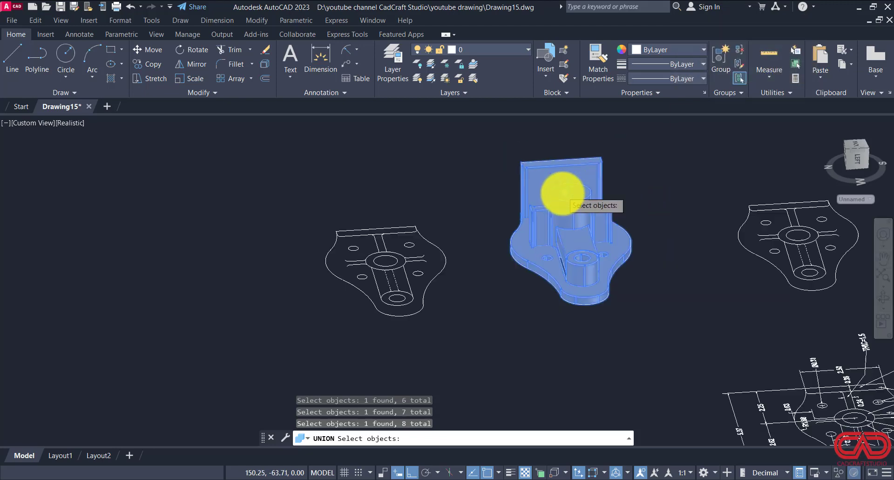
left_click(513, 190)
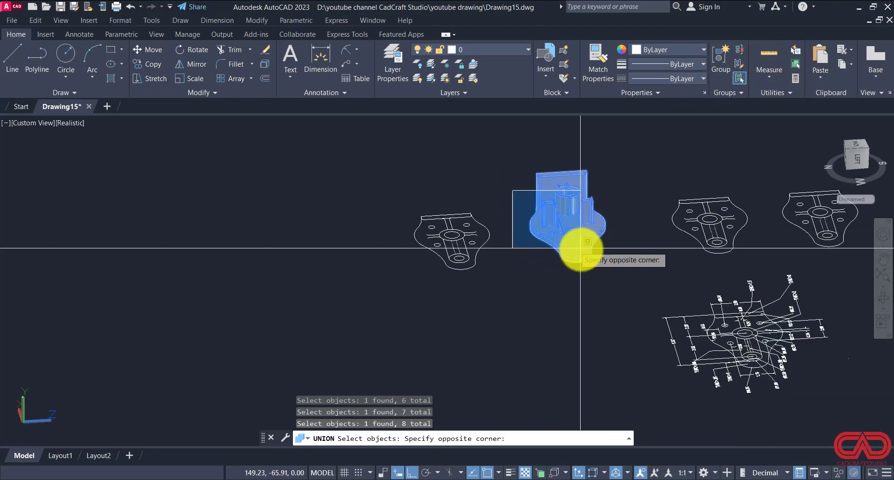
left_click(608, 258)
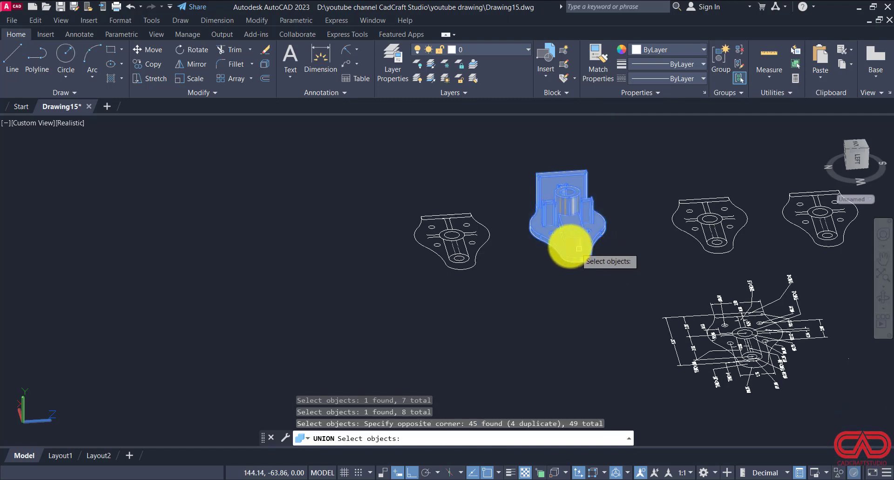
scroll(579, 249, "up", 6)
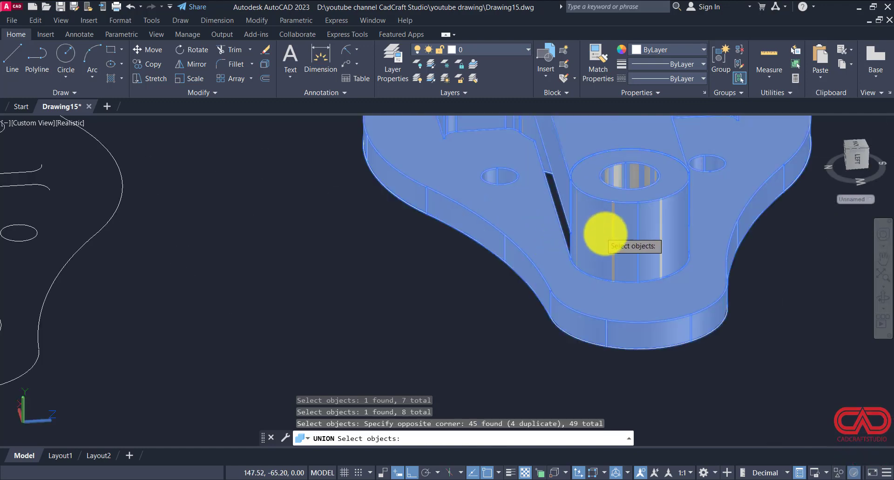
key("Return")
Step: Move the united solid about 11 units along negative Z, away from its plan outlines and past the neighbouring plan copy
left_click(622, 249)
scroll(626, 261, "down", 6)
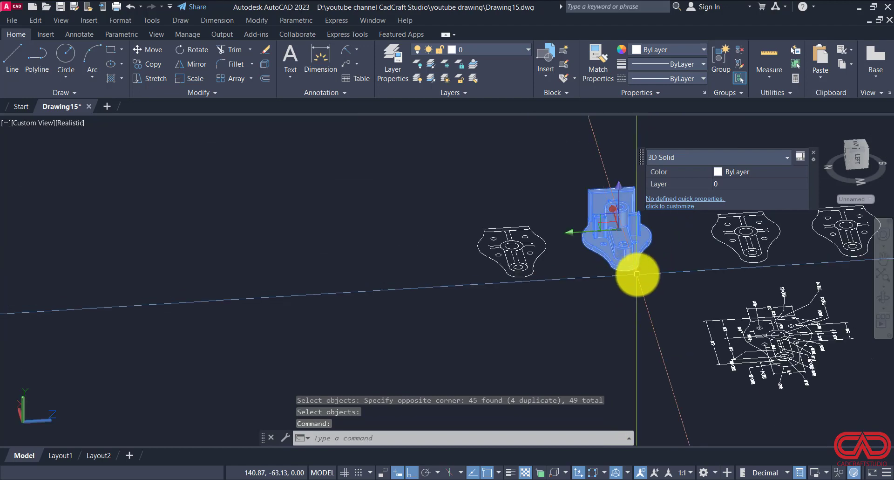
type("move")
key("Return")
left_click(647, 284)
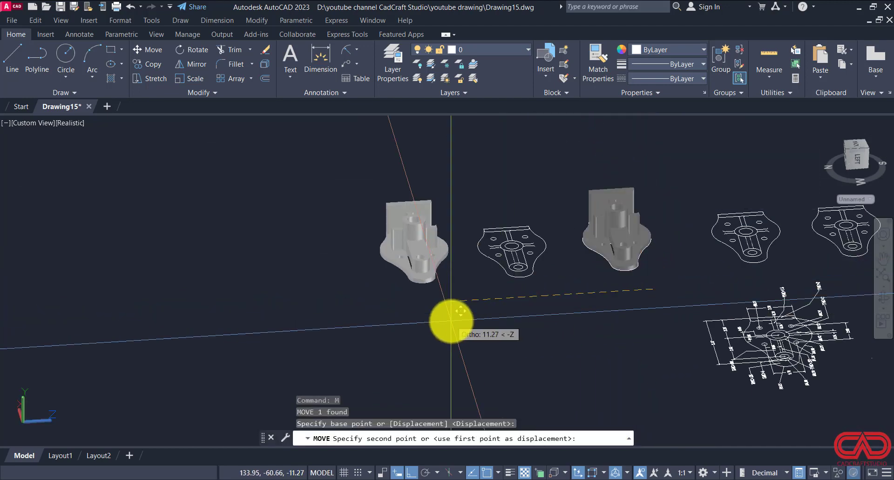
left_click(451, 320)
scroll(419, 280, "up", 3)
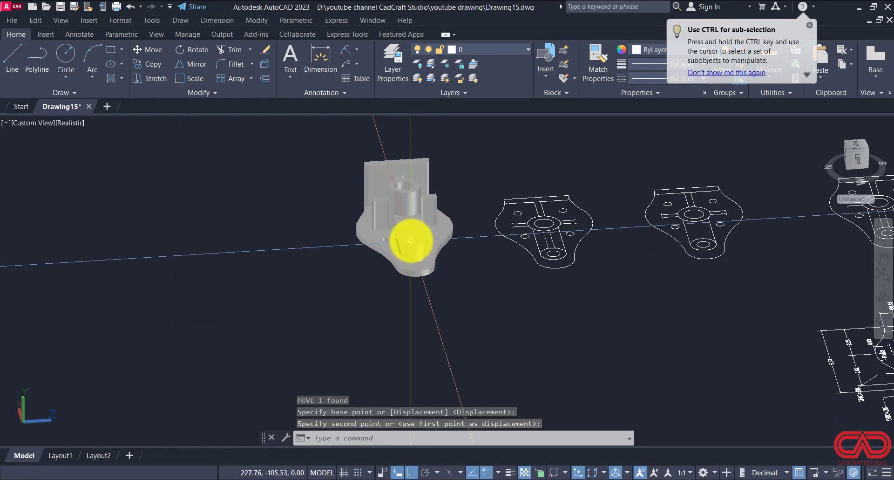
Step: Set the united solid's color to Magenta
left_click(411, 239)
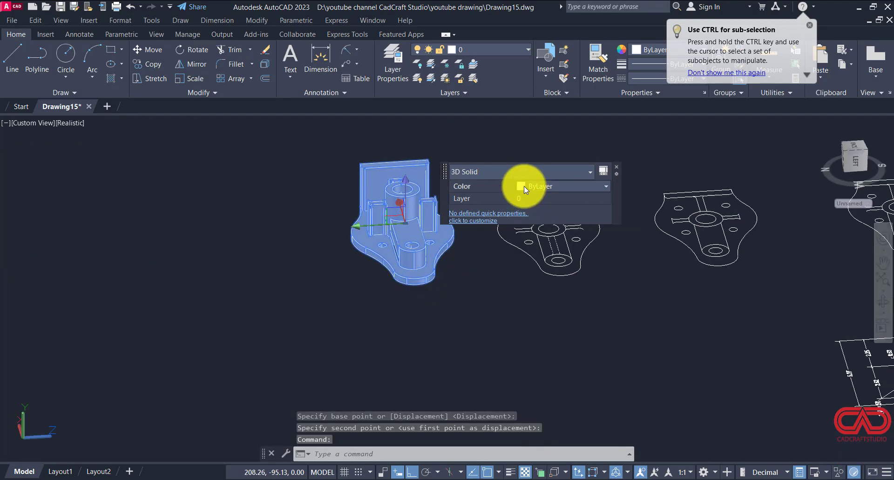
left_click(524, 186)
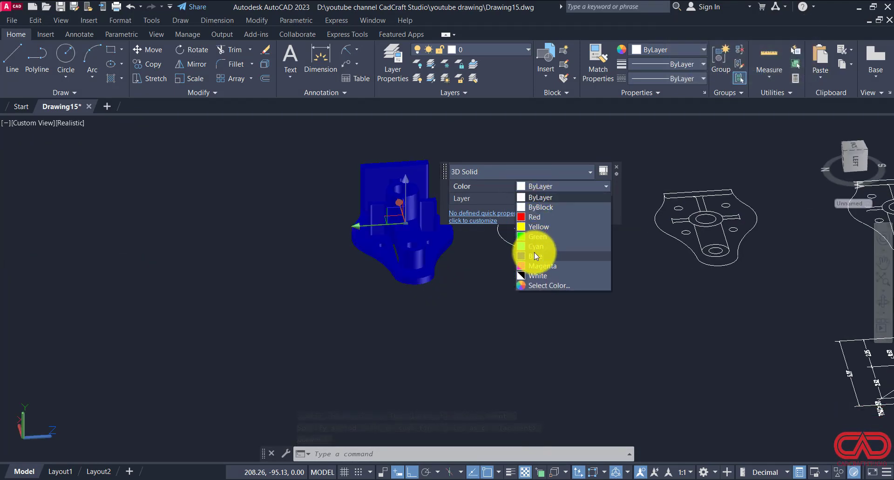
left_click(532, 266)
key("Escape")
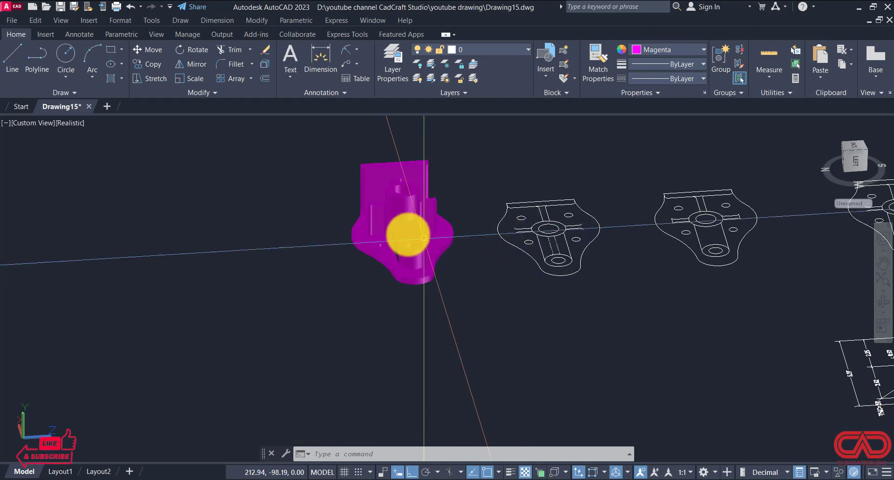
Step: Orbit around the magenta solid to view its long side together with the plan copies and the dimensioned plan
scroll(386, 232, "up", 3)
mouse_move(384, 231)
middle_mouse_down("shift")
mouse_move(369, 228)
mouse_move(376, 238)
middle_mouse_up("shift")
scroll(376, 239, "up", 2)
scroll(494, 292, "down", 4)
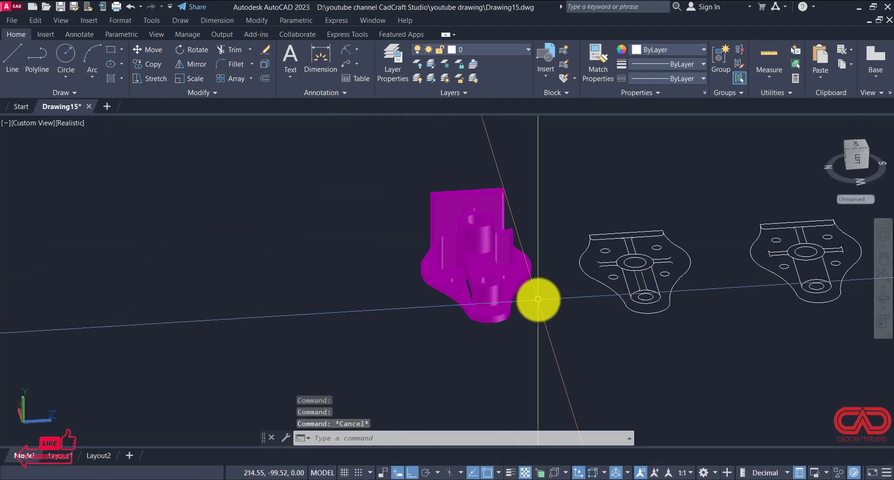
type("OR")
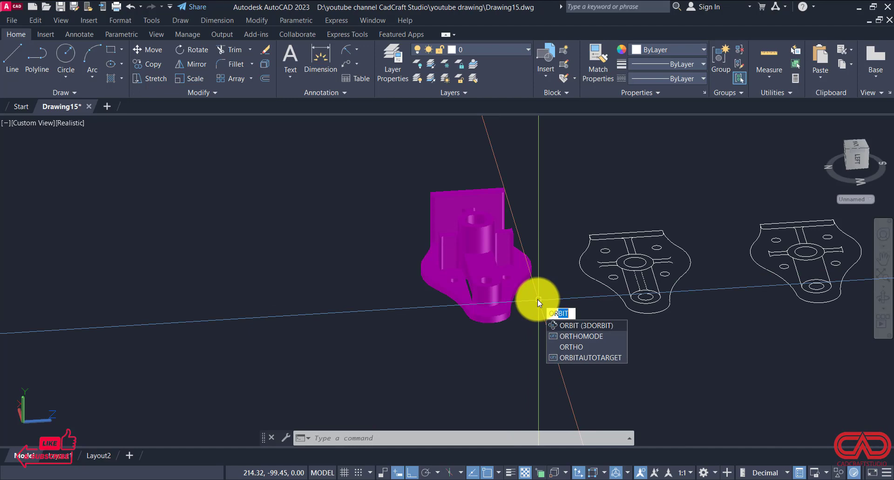
key("Return")
left_click_drag(541, 310, 417, 301)
key("Escape")
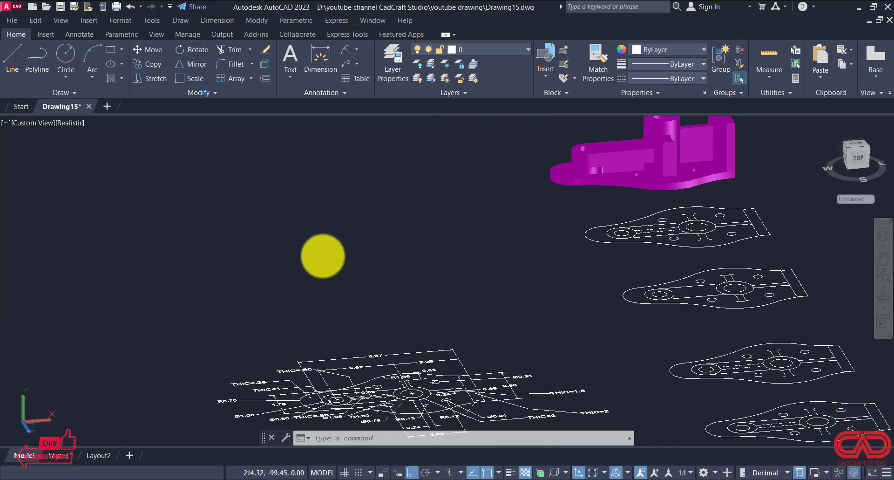
Step: Switch to the Top view and move the five undimensioned plan copies along positive X, away from the dimensioned plan
left_click(27, 124)
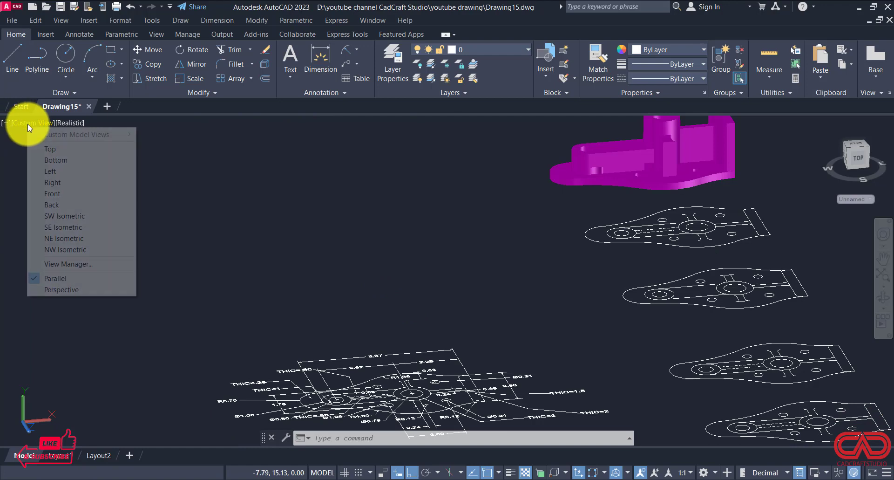
left_click(44, 145)
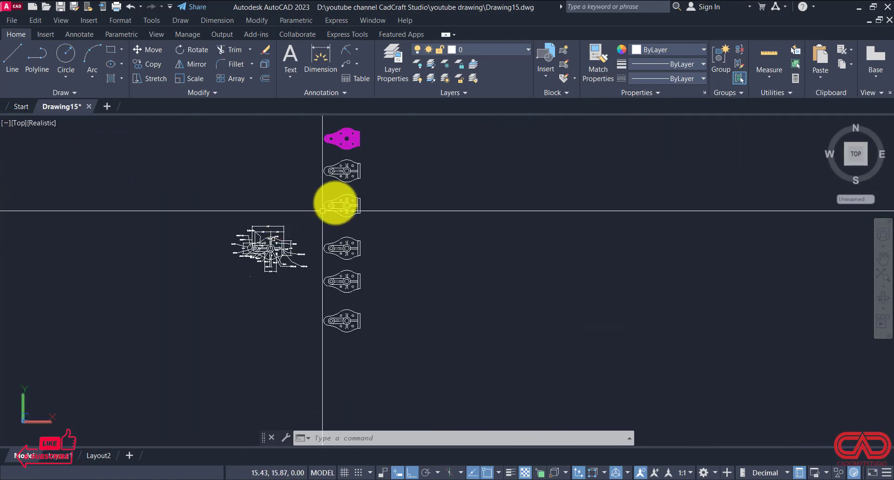
left_click(381, 158)
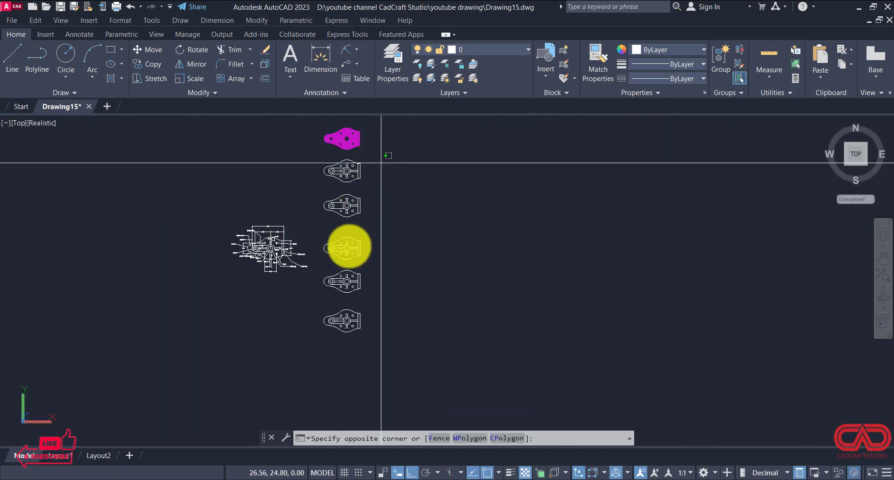
left_click(315, 369)
type("m")
key("Return")
left_click(320, 365)
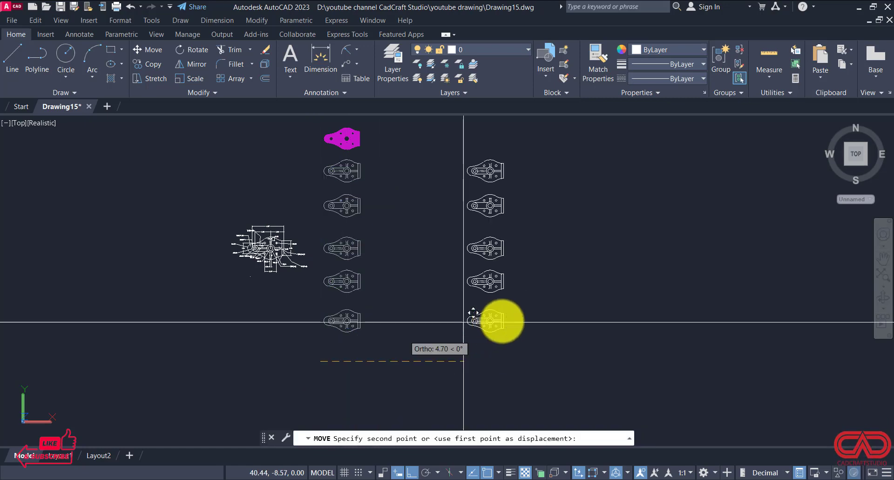
left_click(522, 319)
Step: Move the magenta solid straight down along Y so it sits beside the dimensioned plan
left_click(377, 132)
left_click(314, 155)
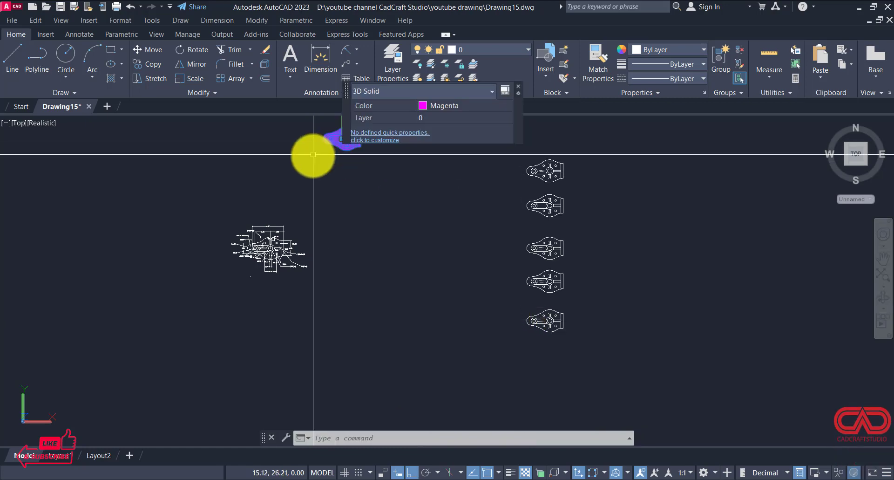
type("m")
key("Return")
left_click(348, 139)
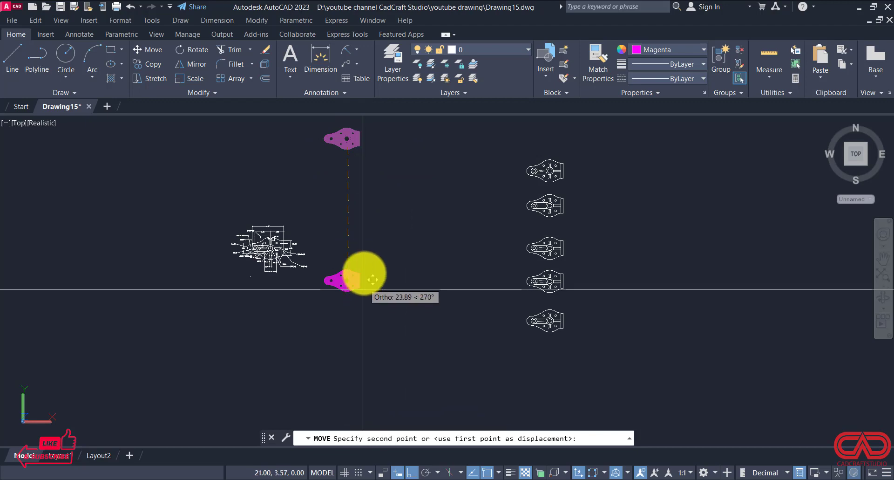
left_click(356, 248)
Step: Review the dimensioned plan and the magenta solid side by side in the Top view
scroll(300, 252, "up", 5)
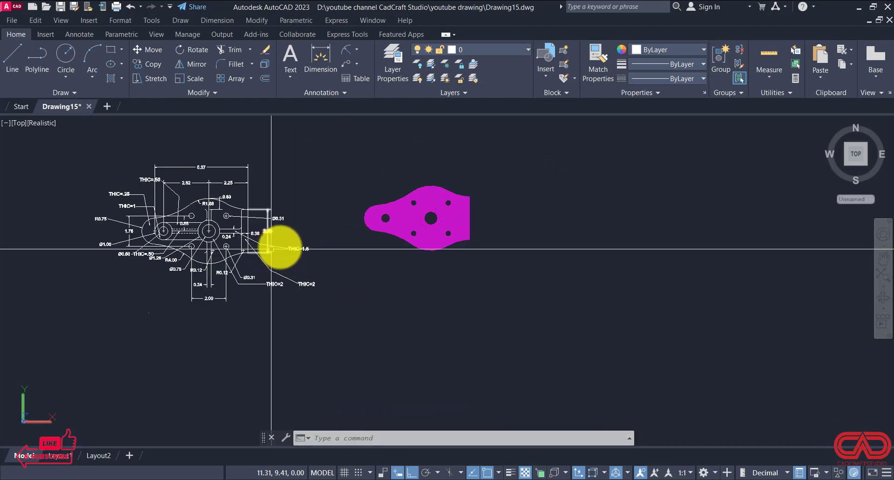
scroll(291, 247, "up", 2)
middle_click_drag(302, 245, 372, 260)
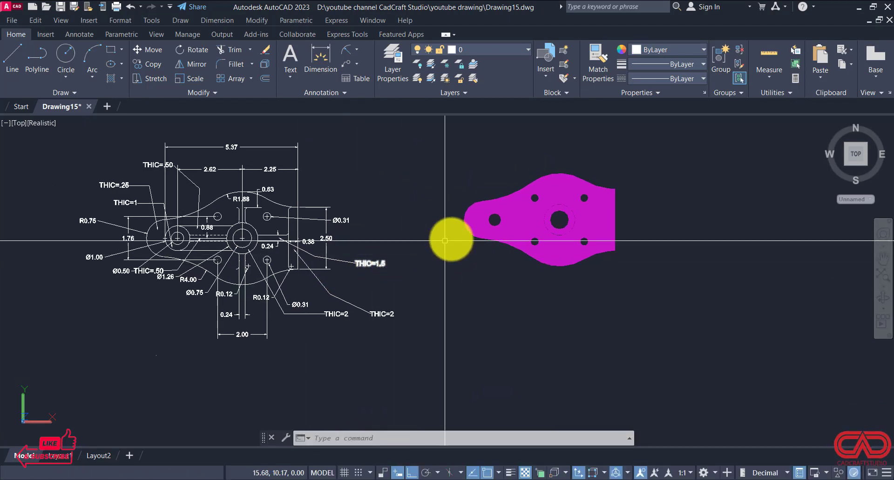
left_click(475, 226)
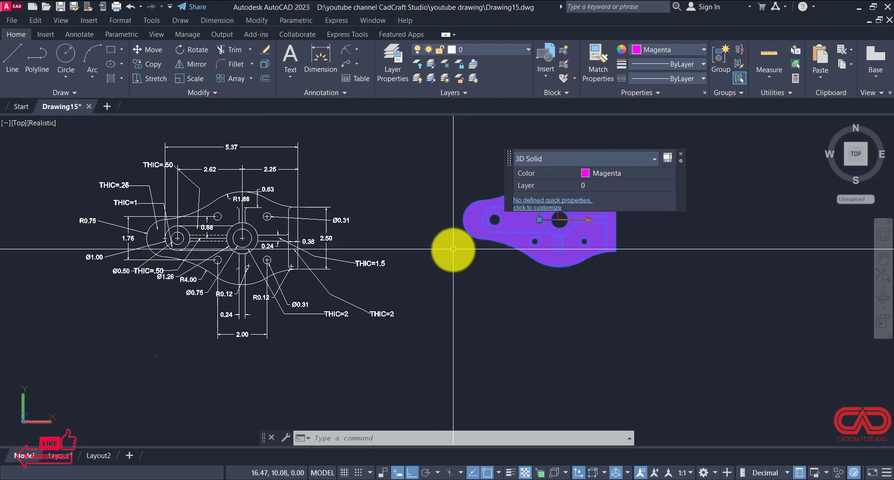
key("Escape")
scroll(373, 247, "down", 3)
scroll(308, 241, "up", 2)
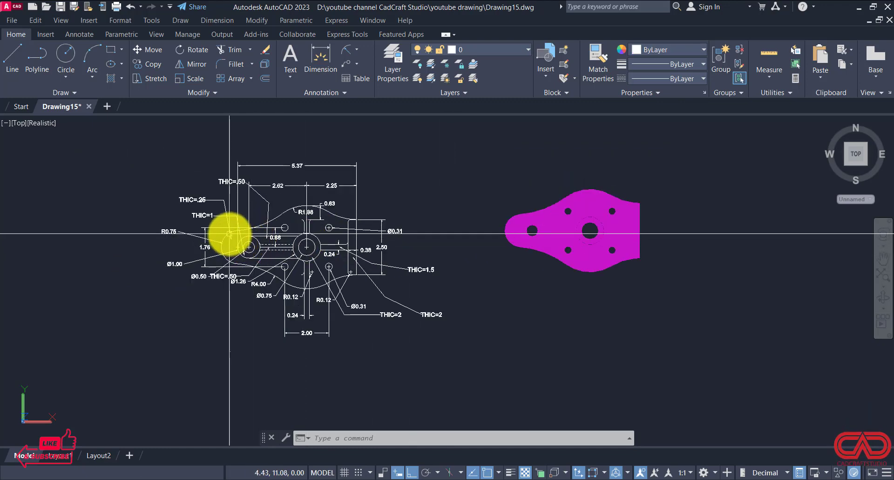
left_click(248, 326)
left_click(200, 370)
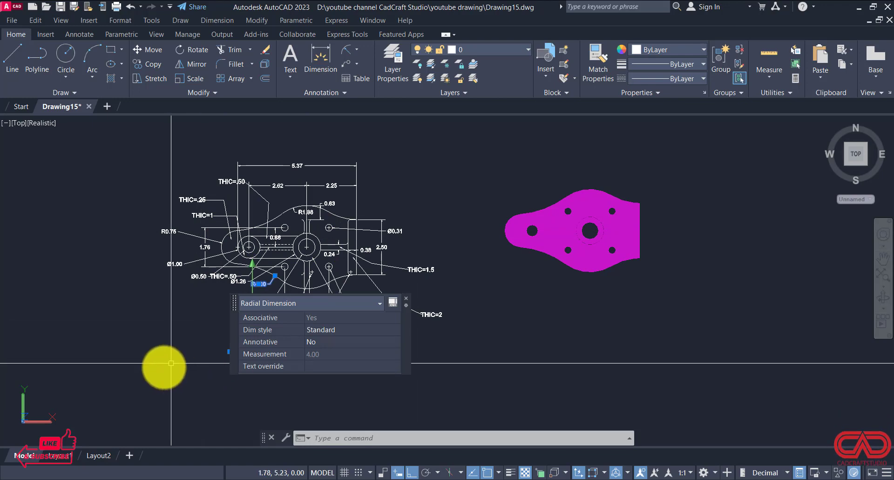
scroll(256, 231, "down", 2)
scroll(227, 269, "up", 2)
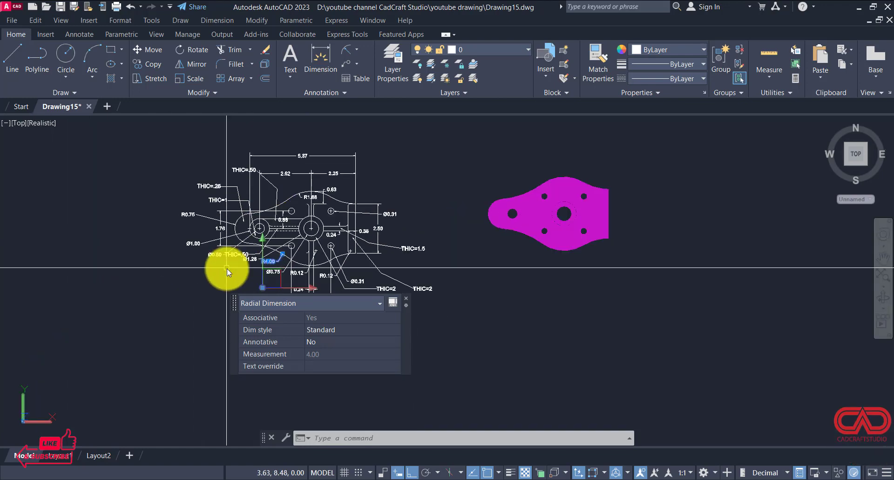
key("Escape")
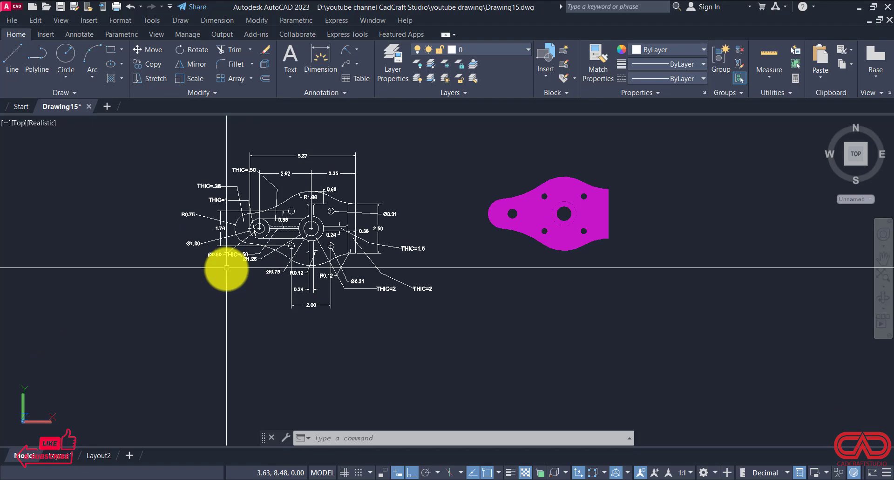